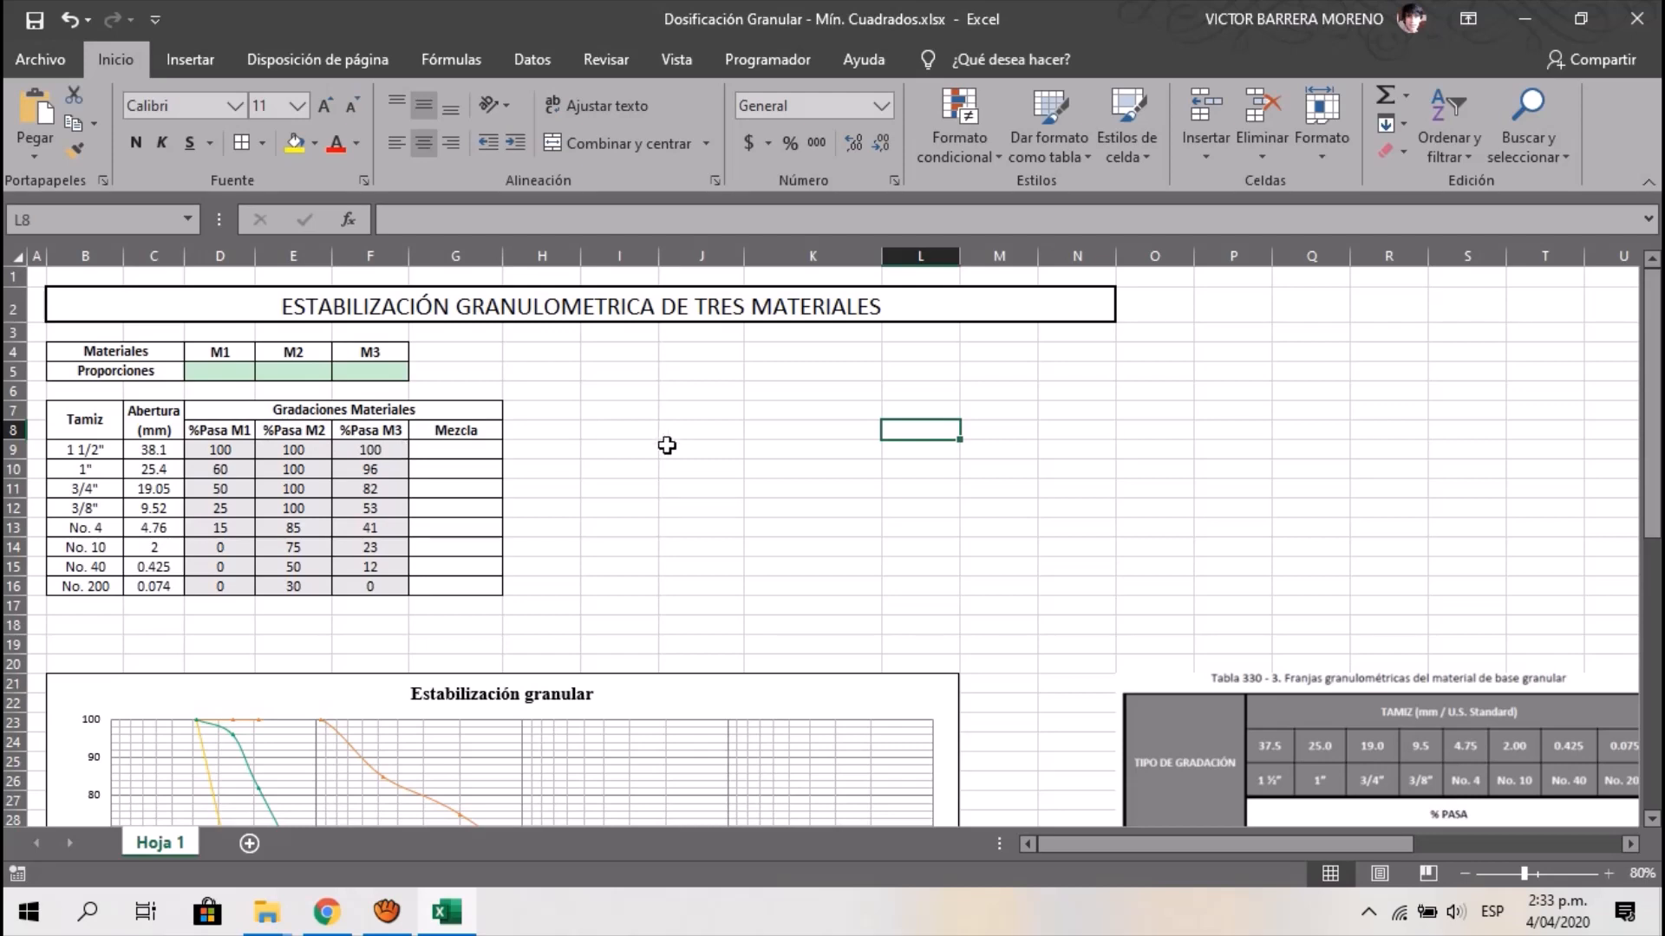
Look over the three-material gradation table, the Estabilización granular chart and the granular base specification tables
scroll(667, 445, "down", 5)
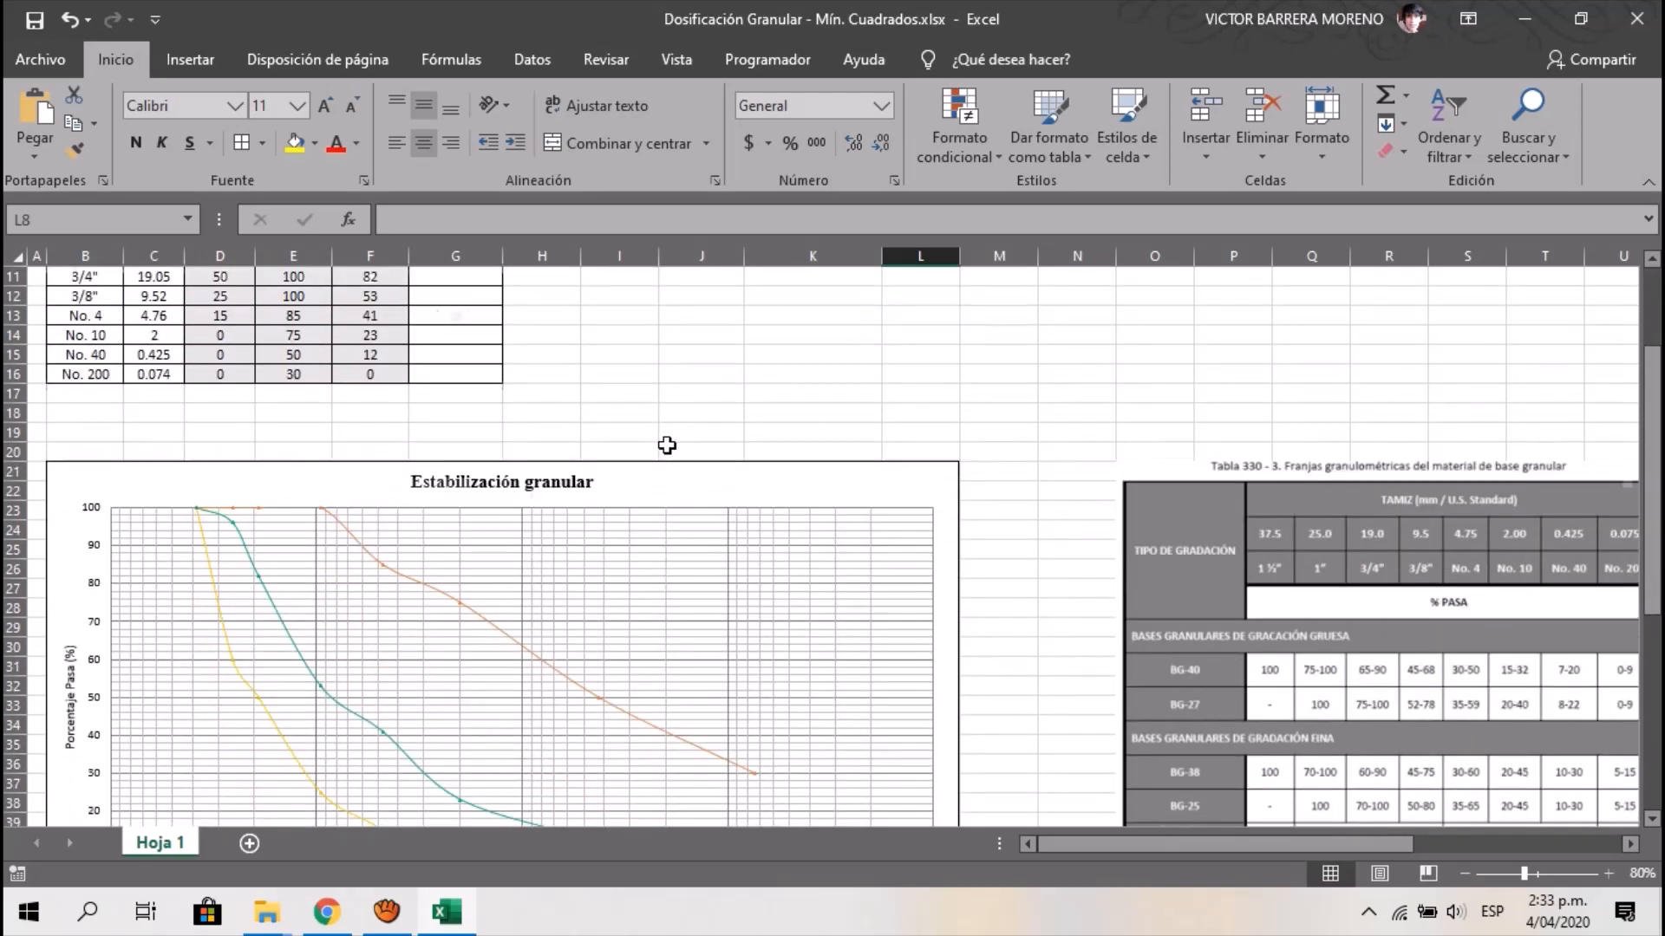
scroll(668, 445, "up", 5)
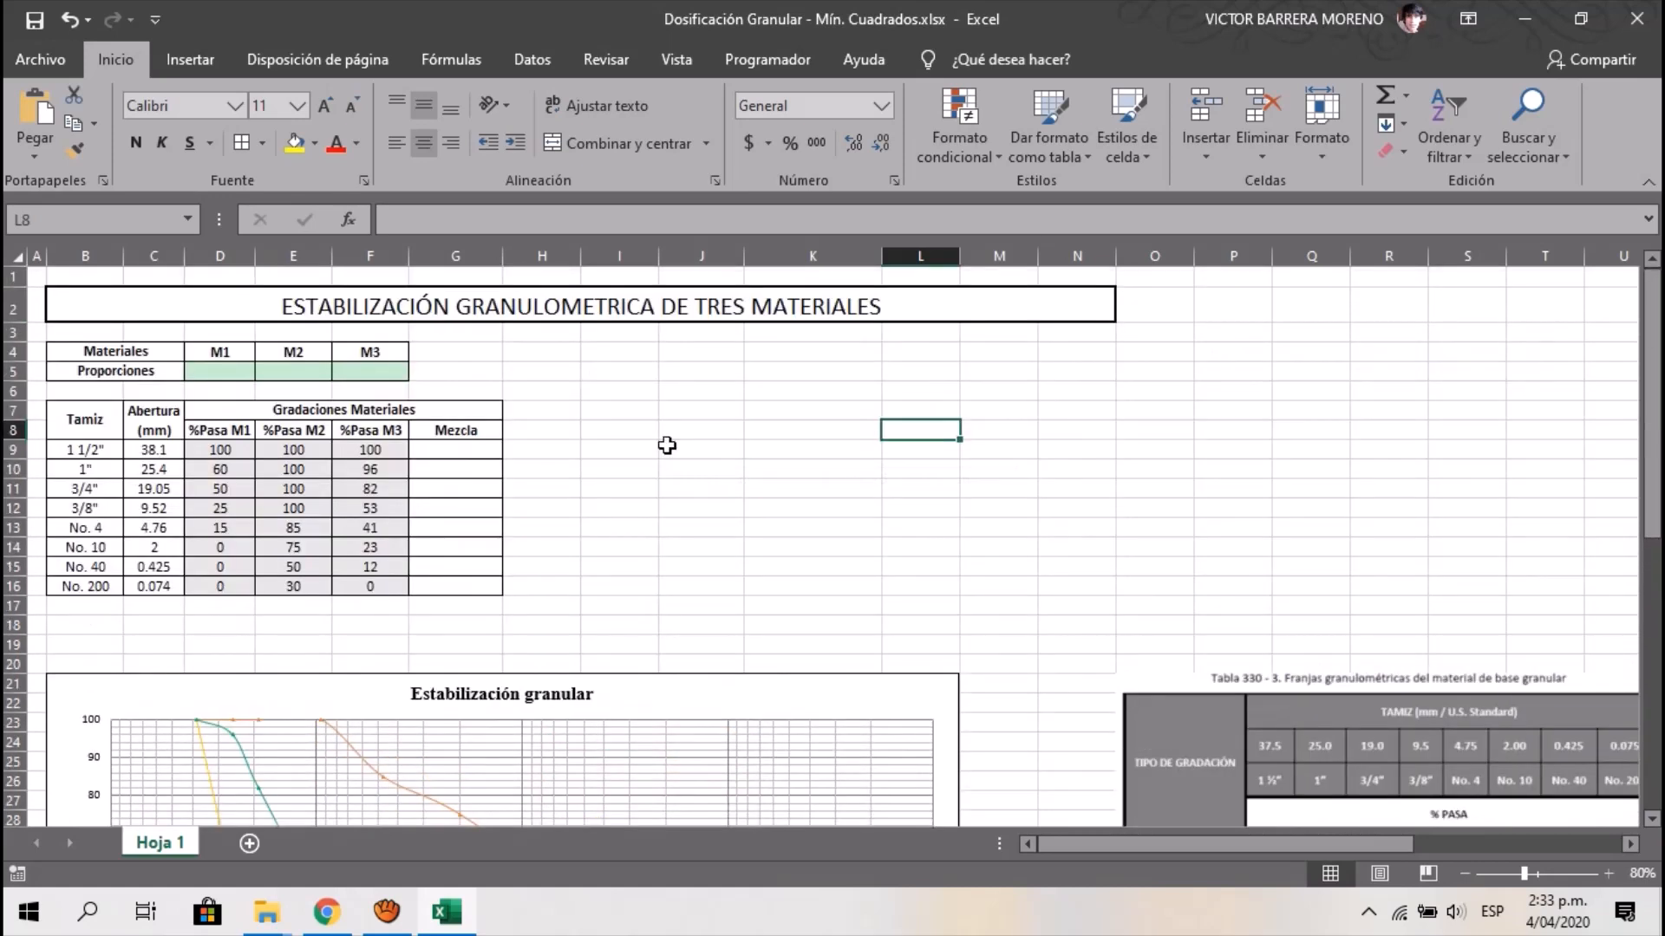
scroll(667, 445, "down", 2)
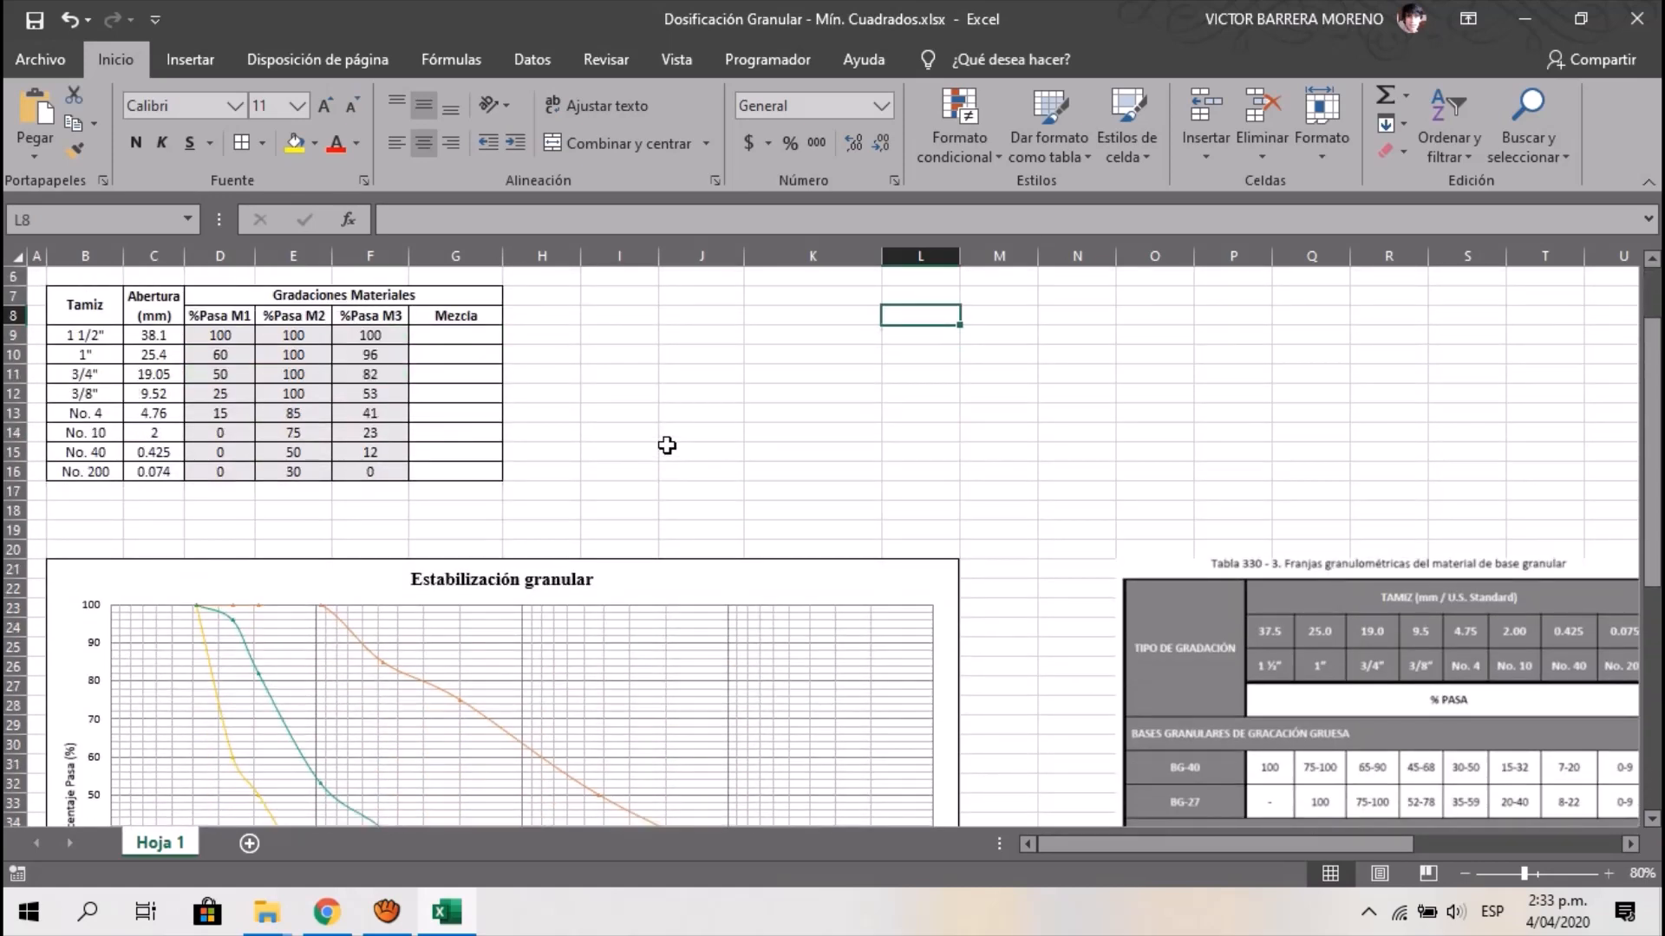
scroll(666, 445, "down", 3)
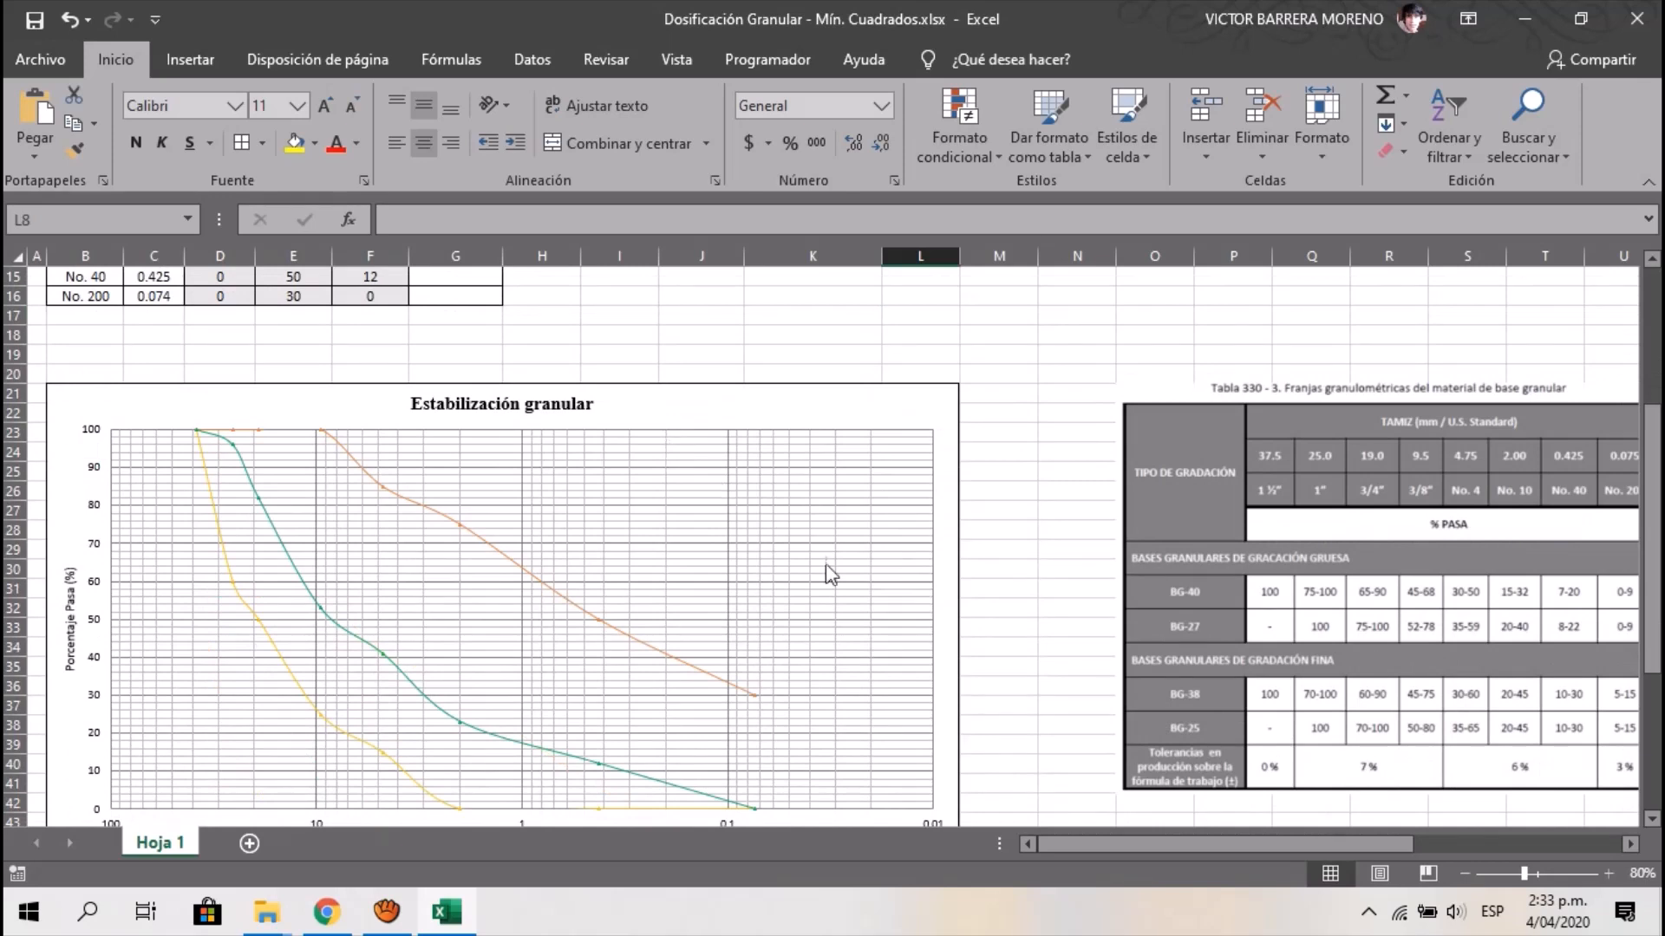
scroll(990, 628, "right", 1)
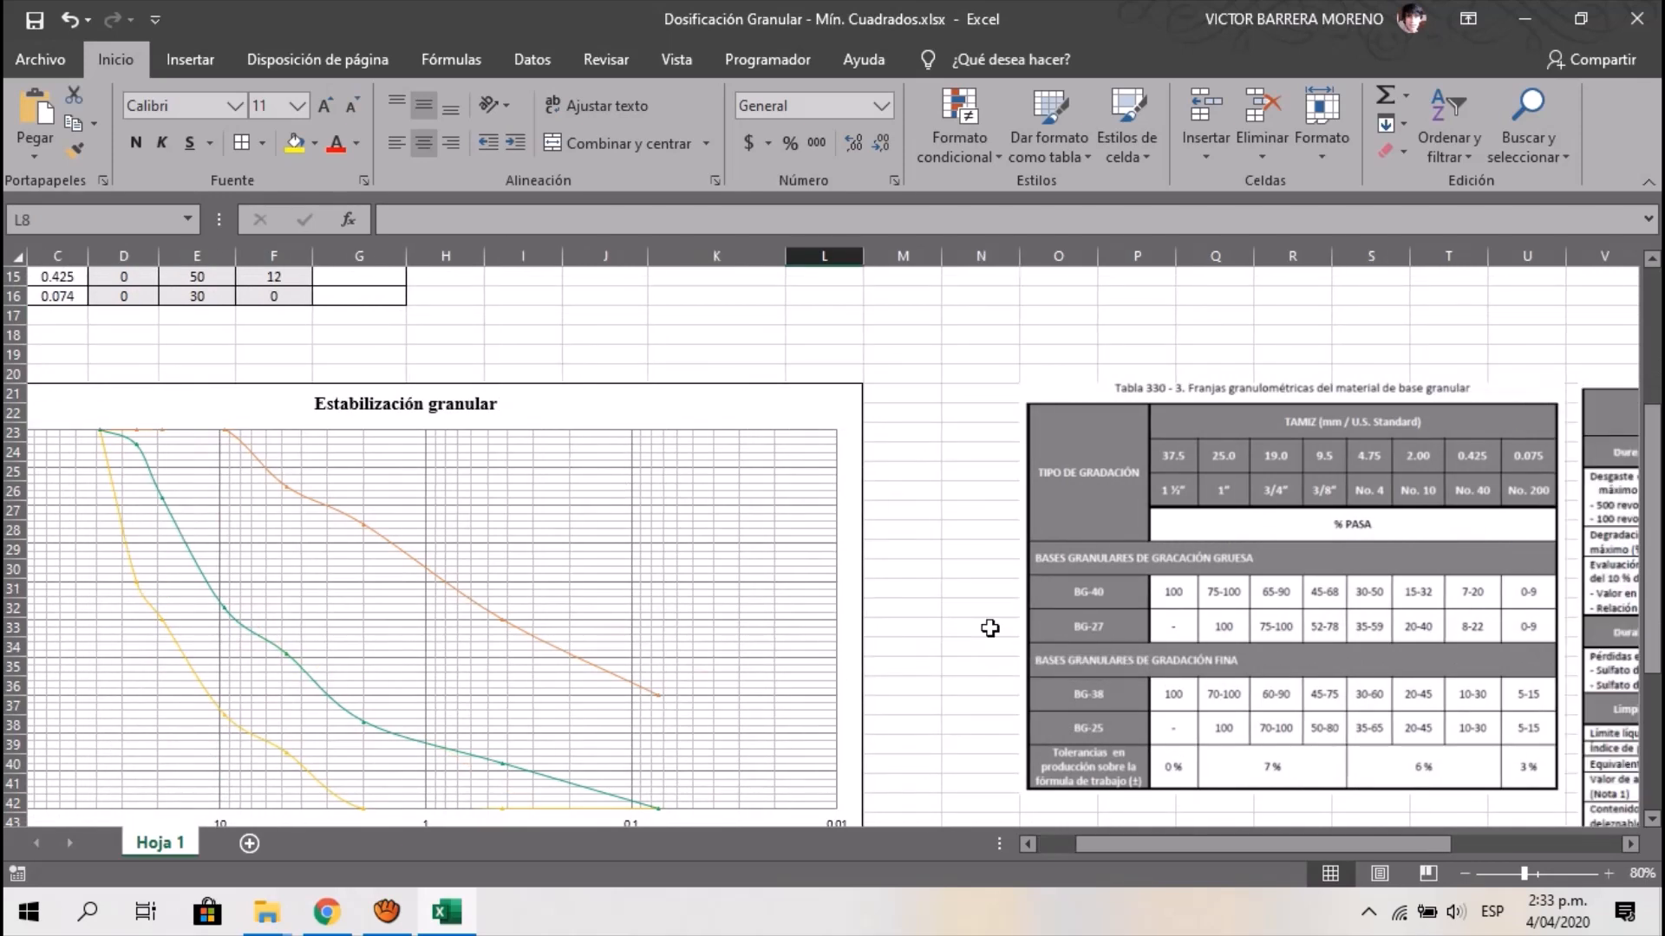
scroll(990, 627, "up", 5)
scroll(990, 628, "down", 4)
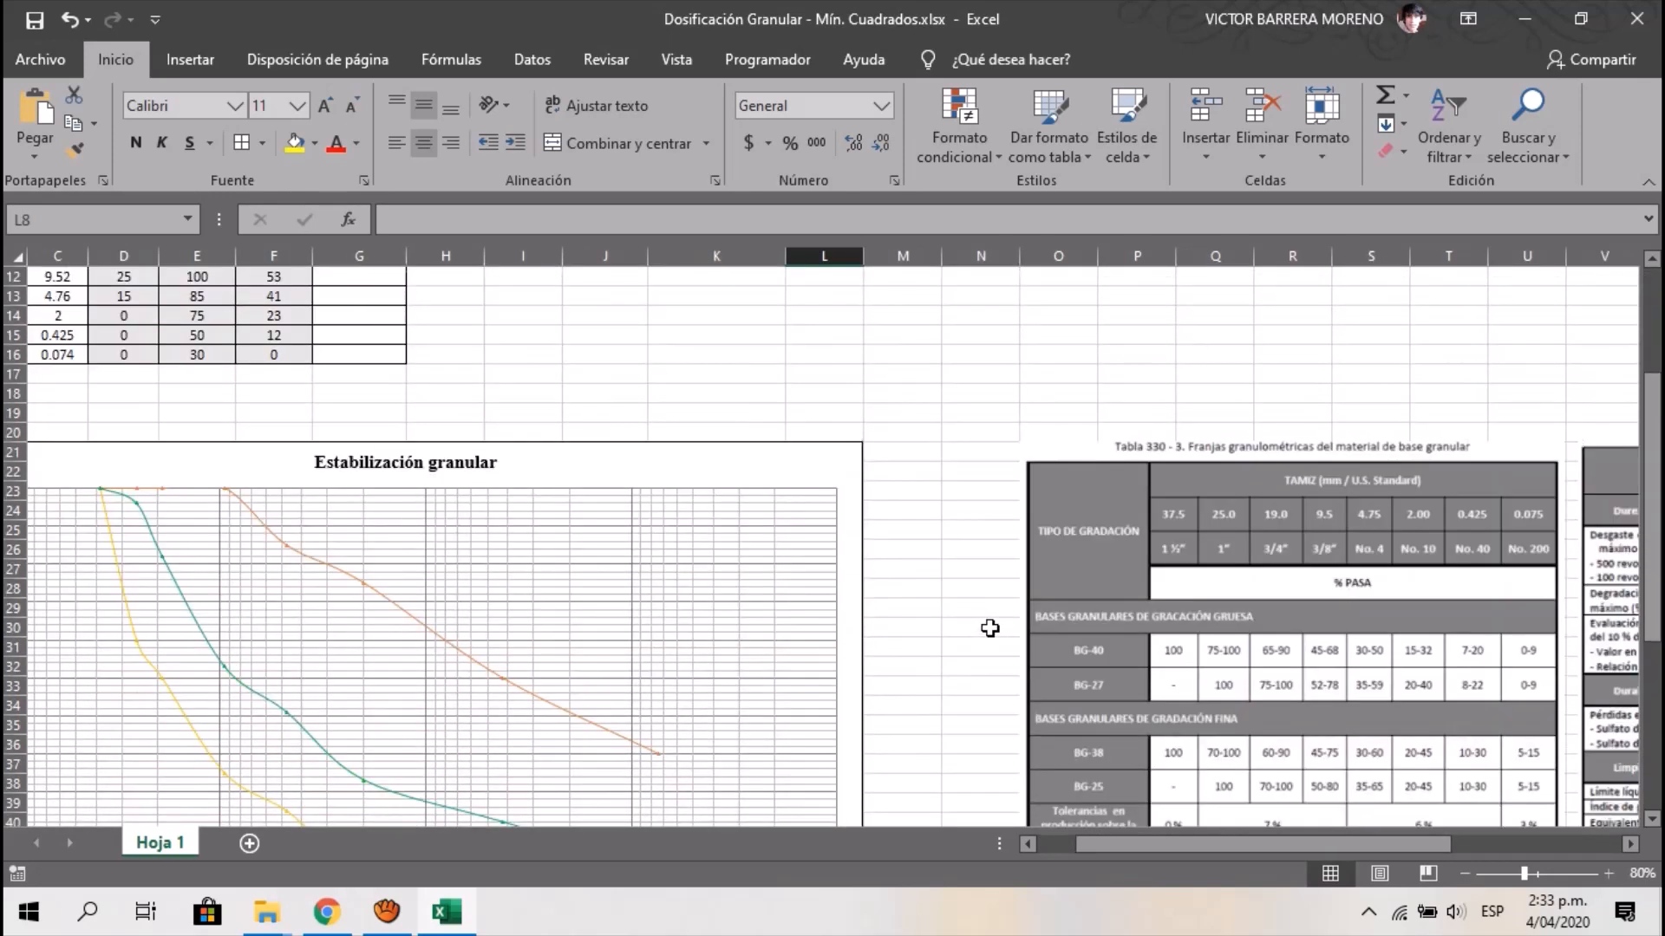
scroll(990, 627, "up", 4)
scroll(990, 628, "down", 5)
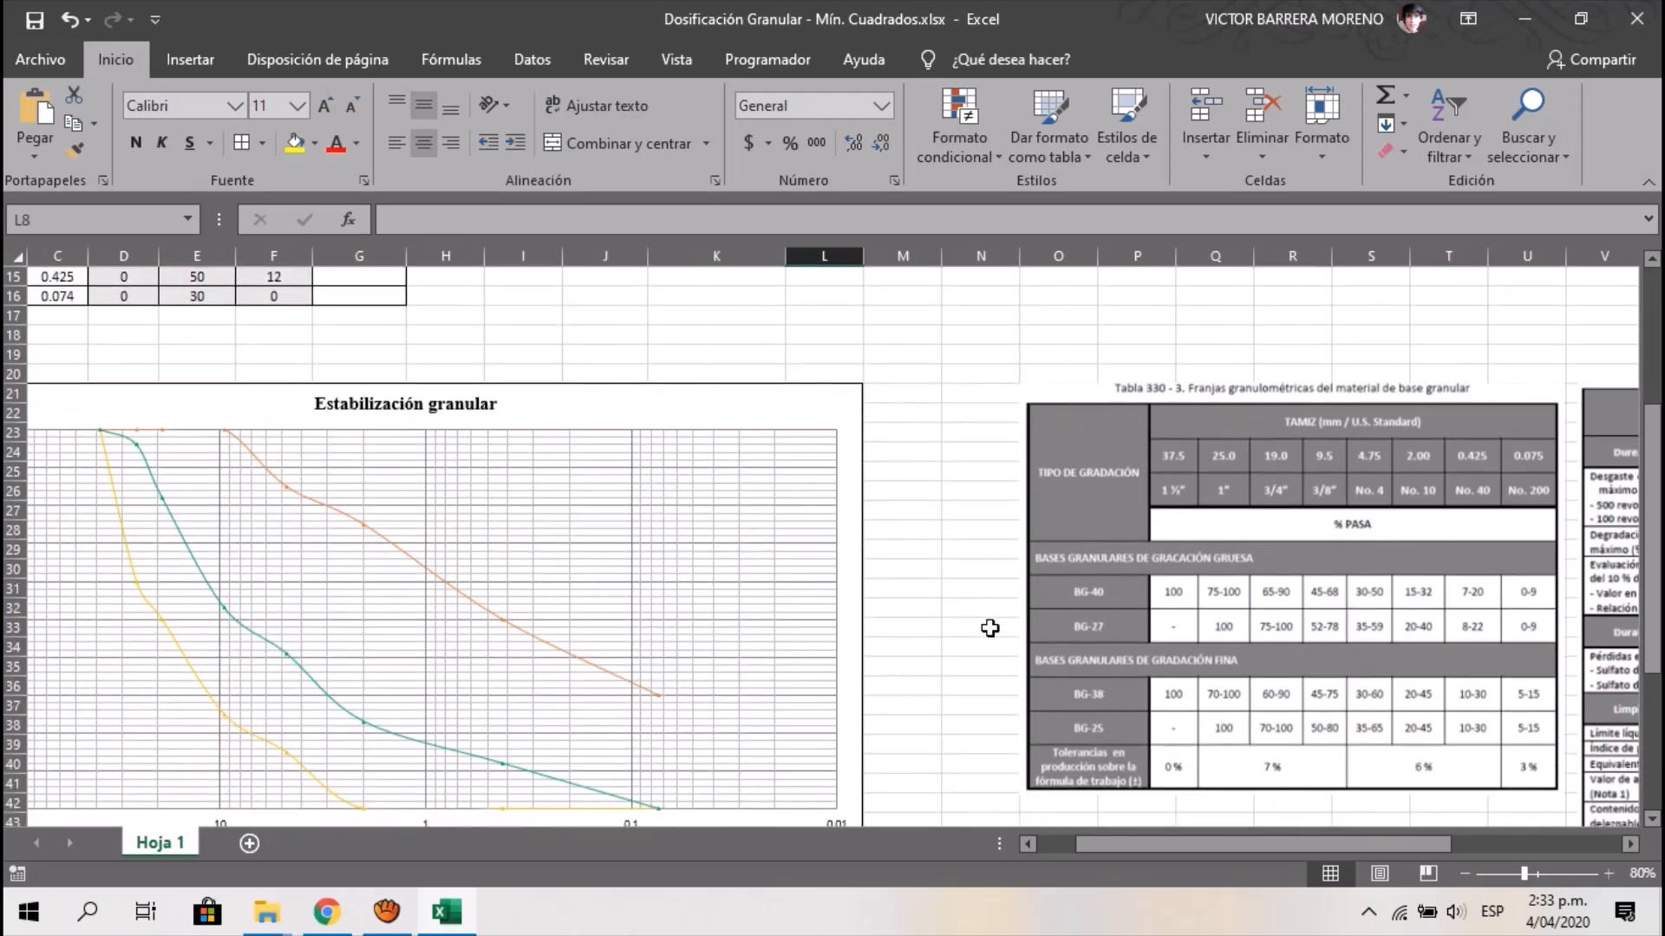
scroll(990, 627, "right", 3)
scroll(990, 628, "down", 2)
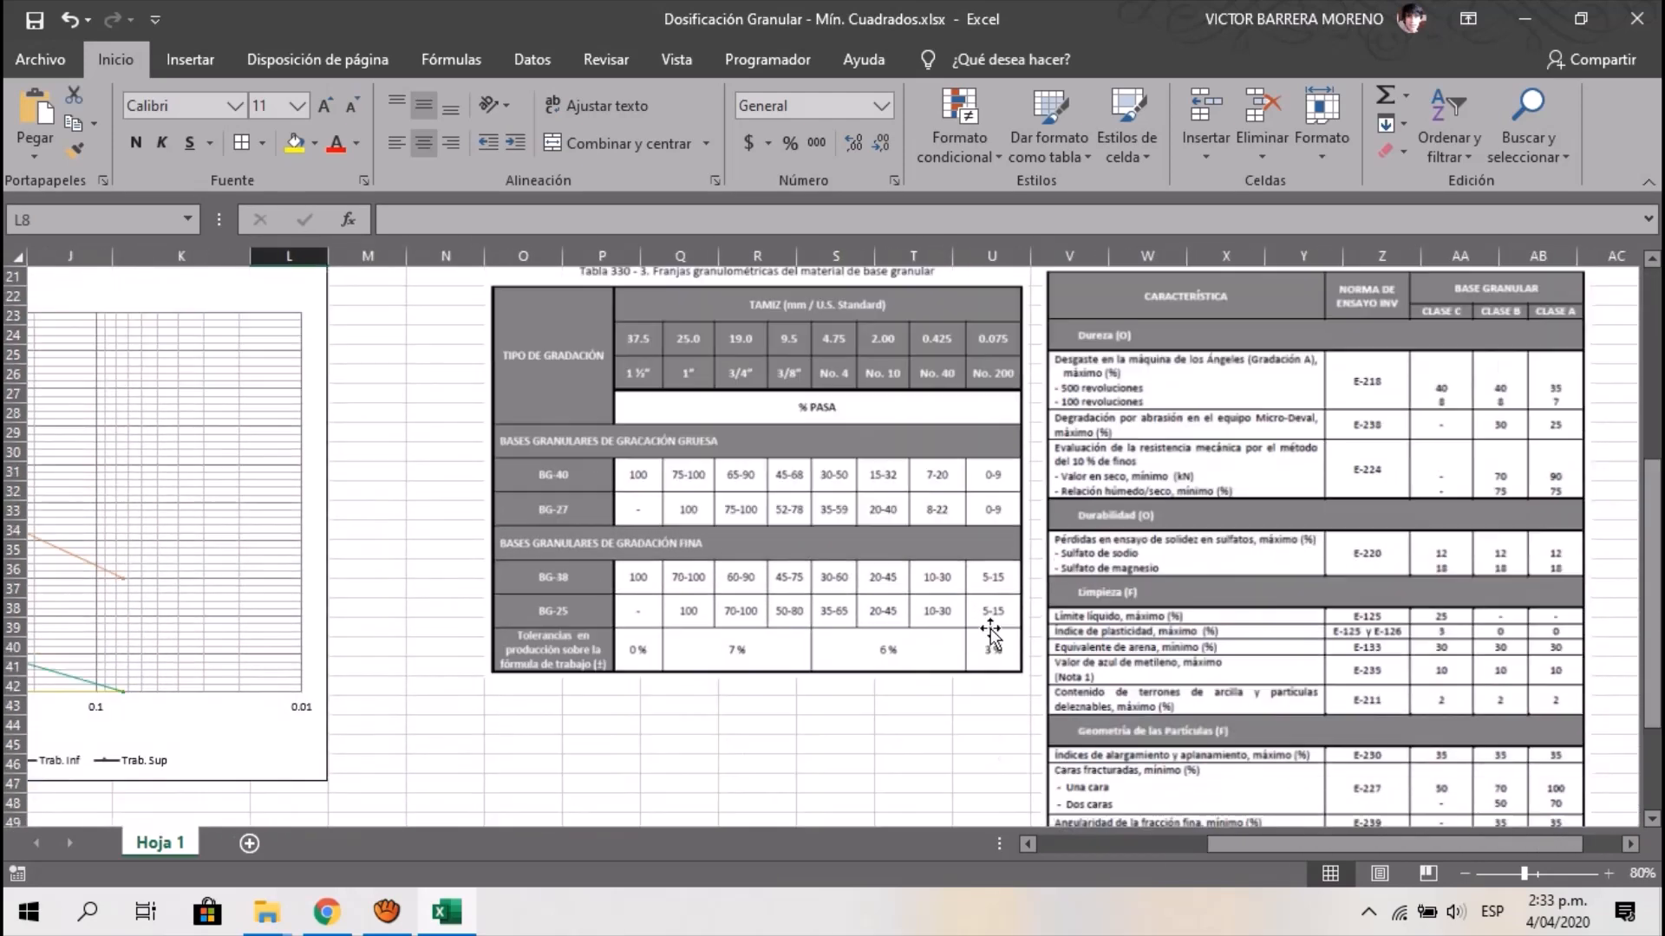
scroll(694, 576, "up", 7)
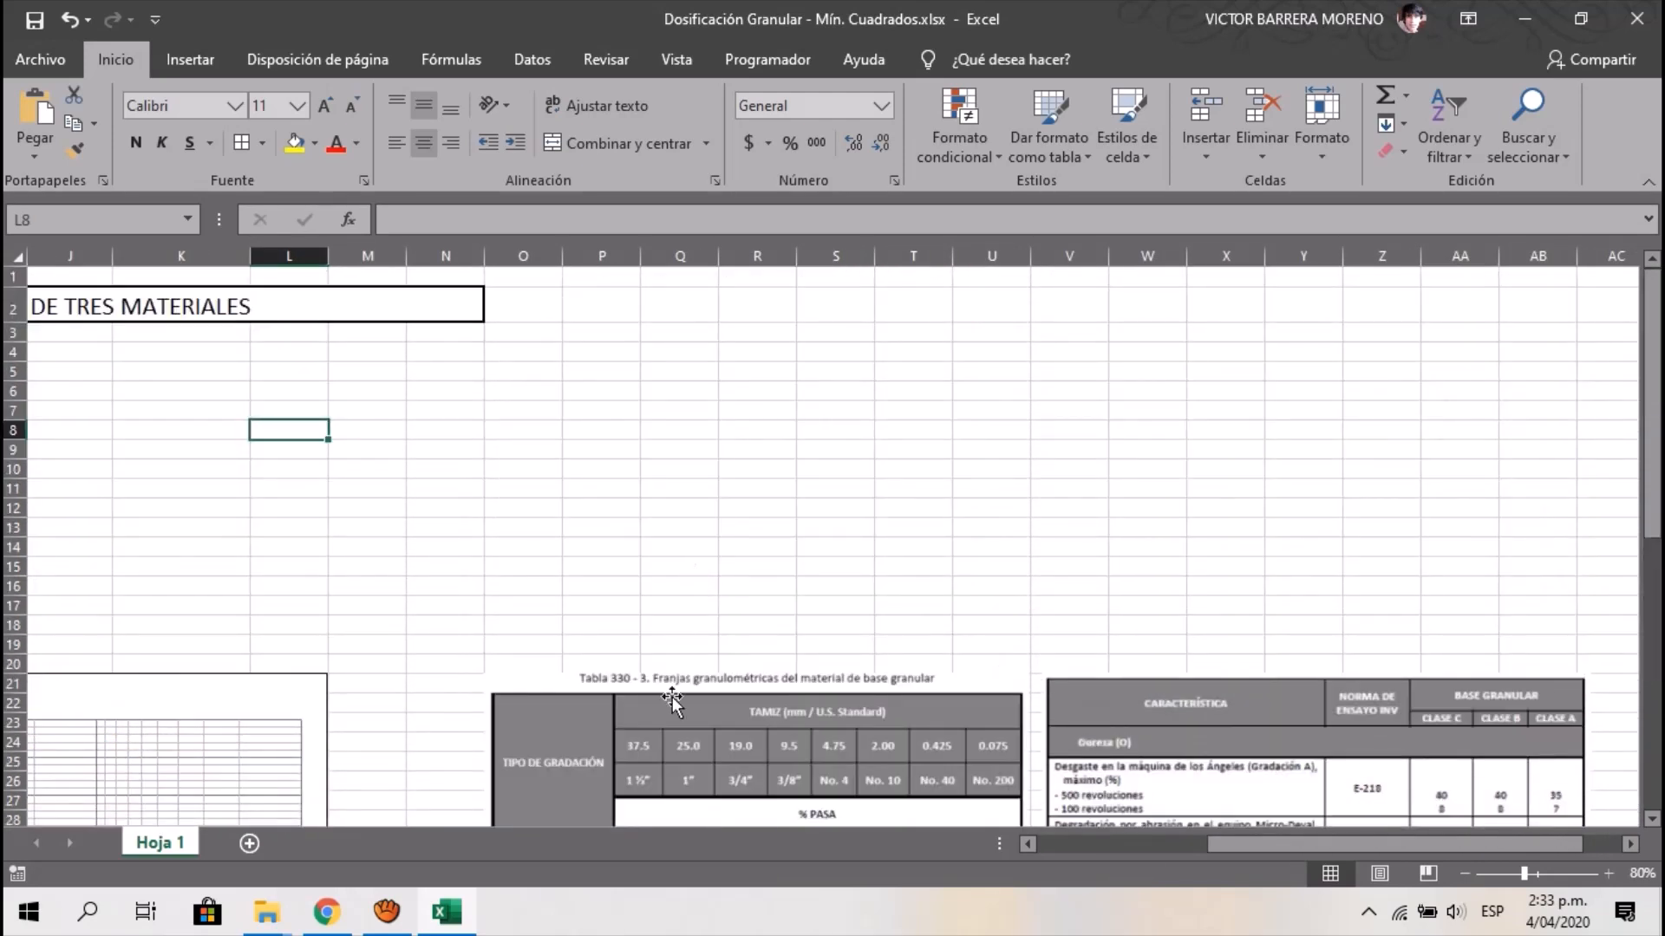
scroll(691, 754, "left", 3)
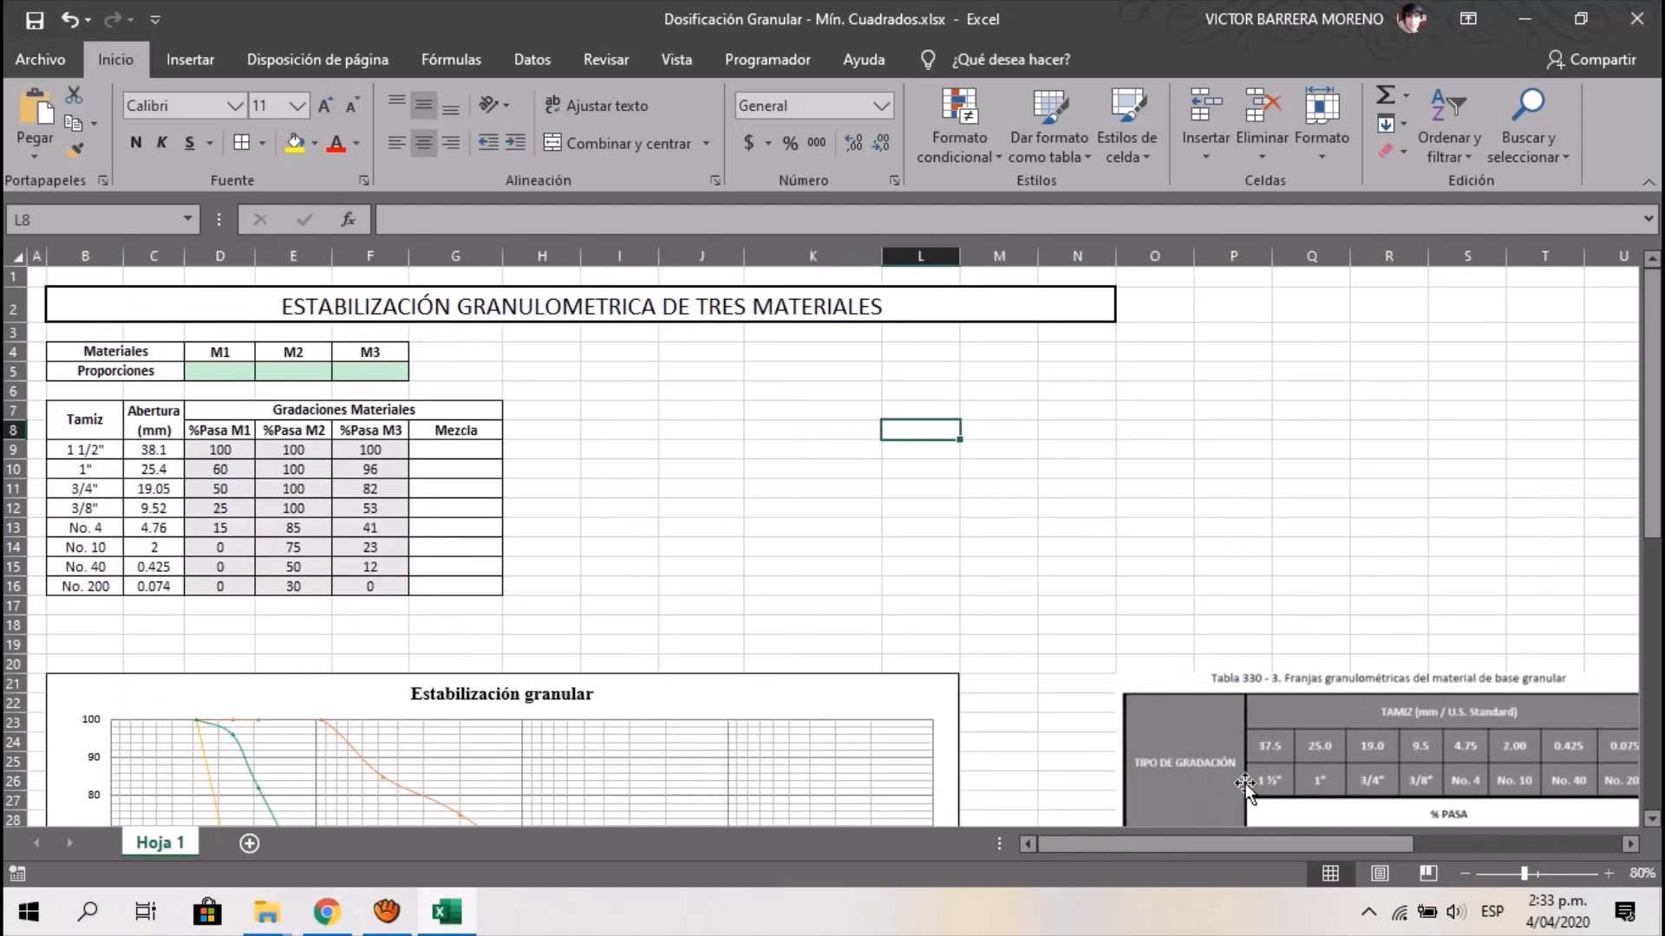
Place a copy of the Tabla 330 - 3 picture beside the gradation table and title the merged, centred range H7:J7 "BG - 38"
left_click_drag(1245, 784, 940, 392)
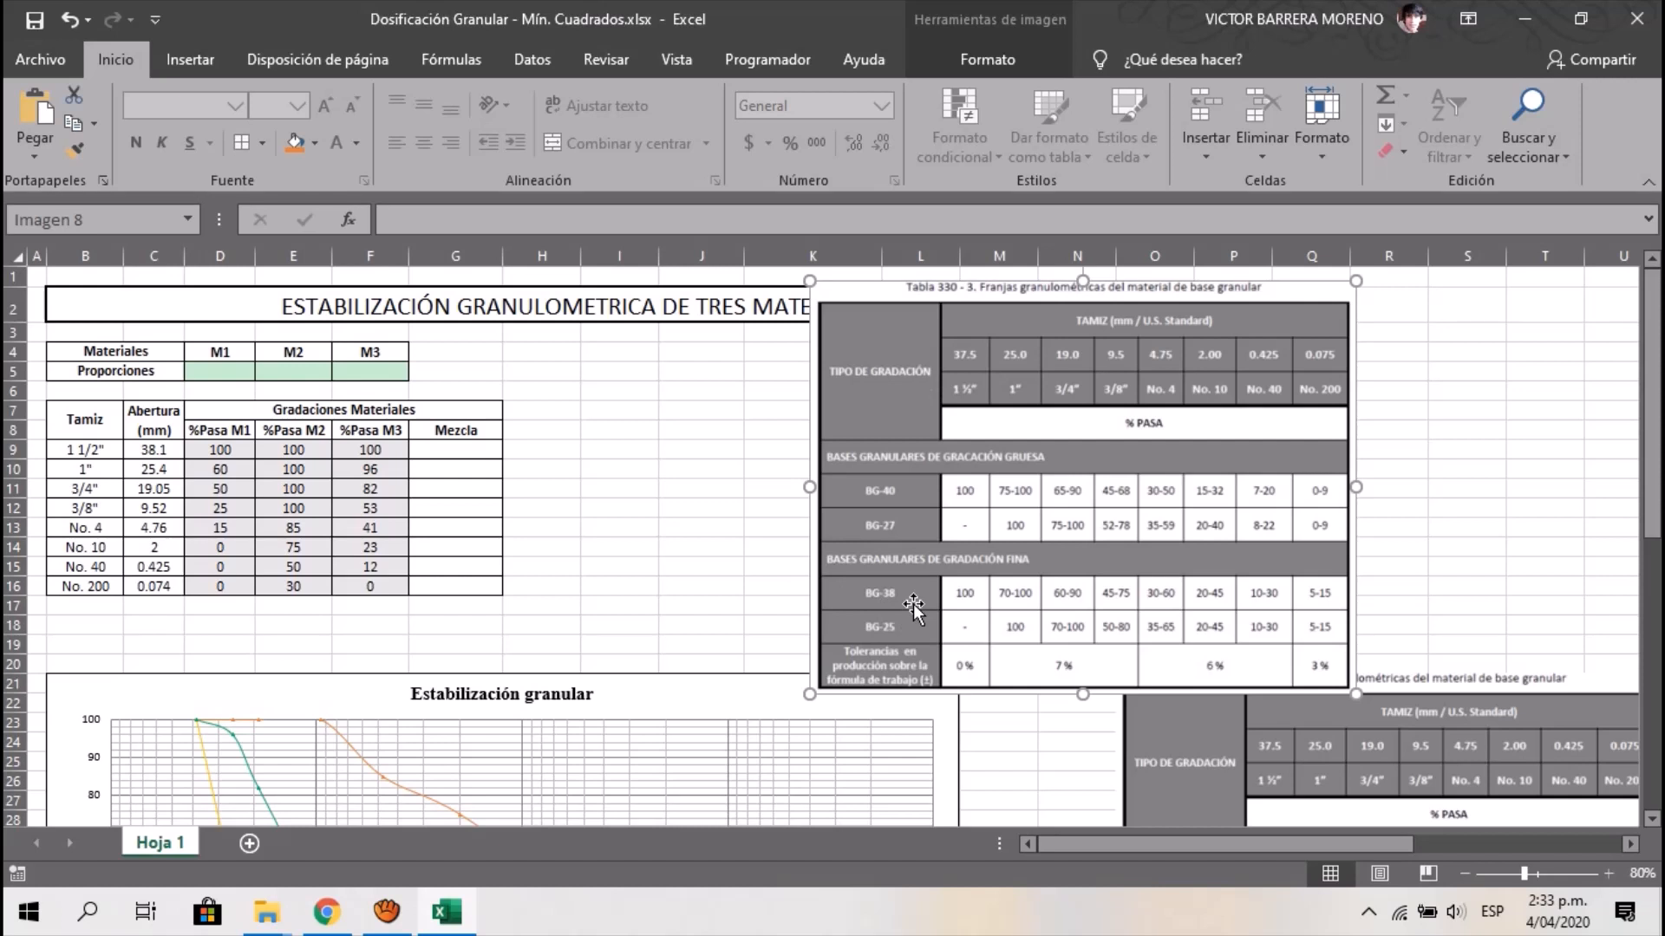
left_click(543, 416)
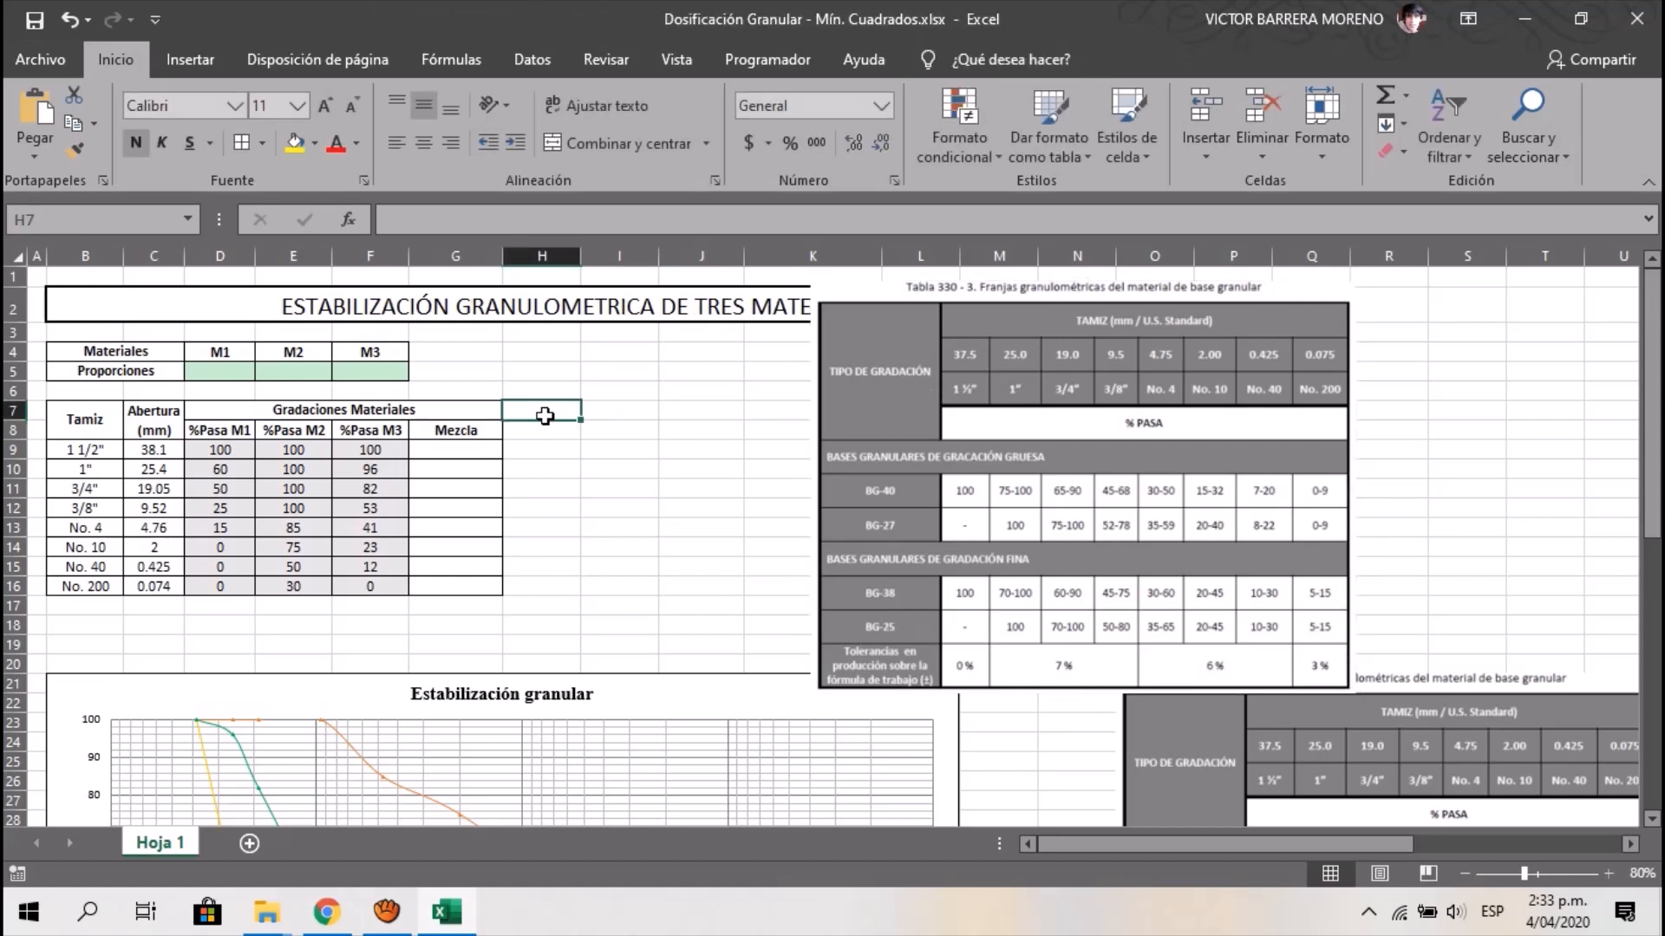
key("shift+Right")
key("shift+Right")
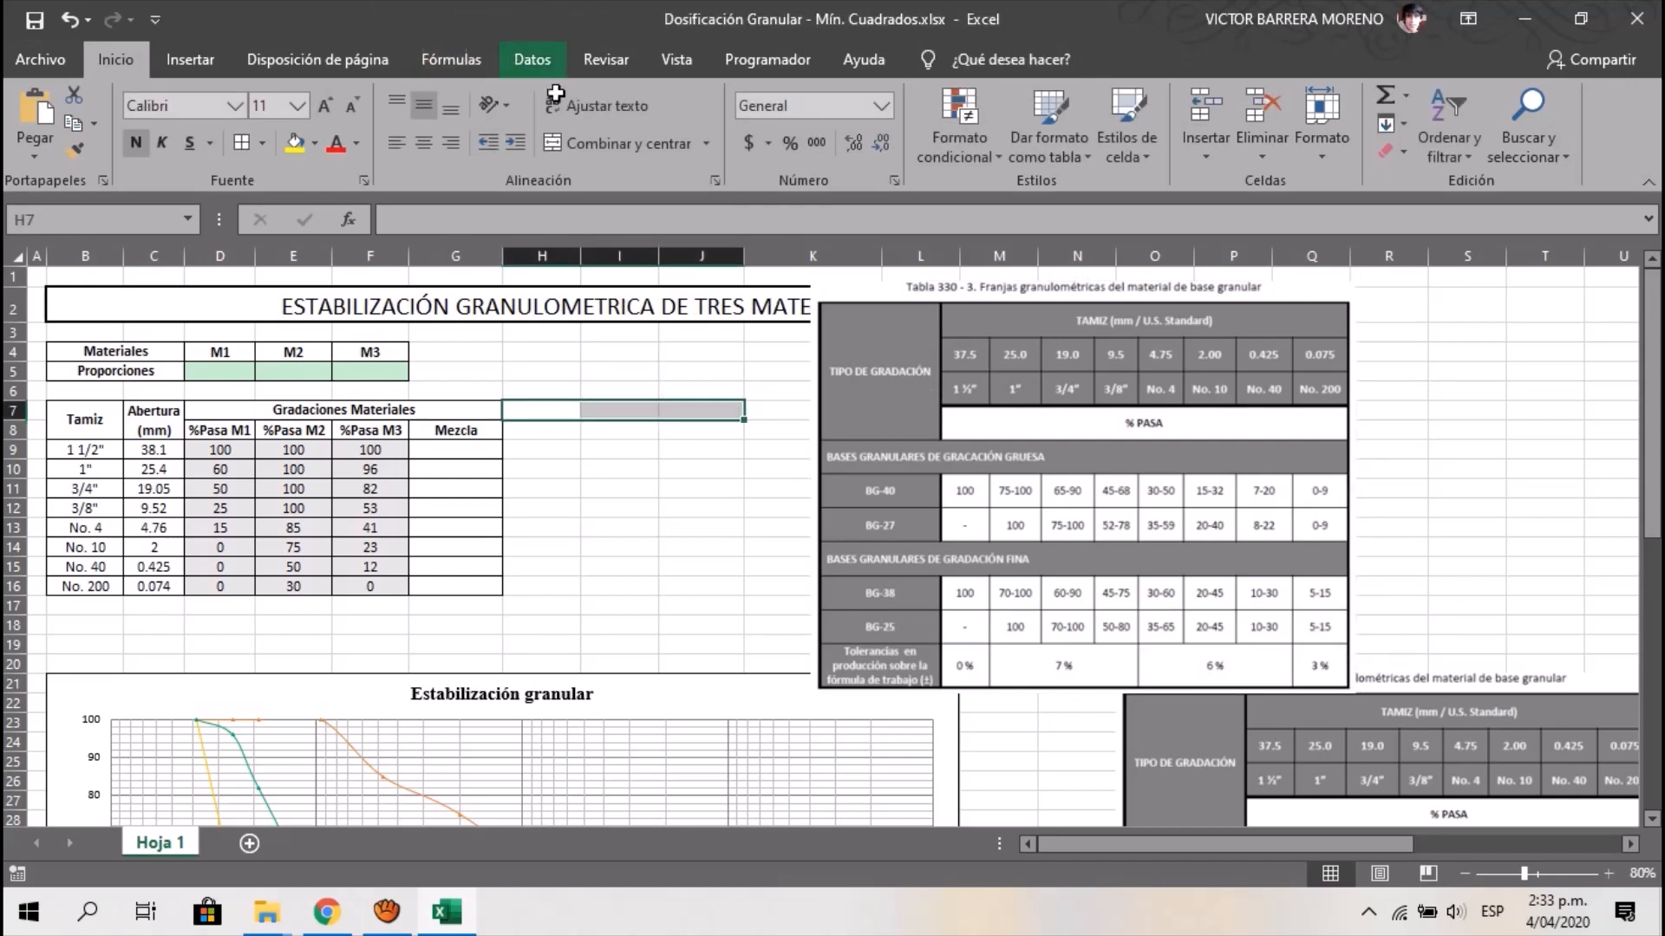
left_click(598, 148)
type("B")
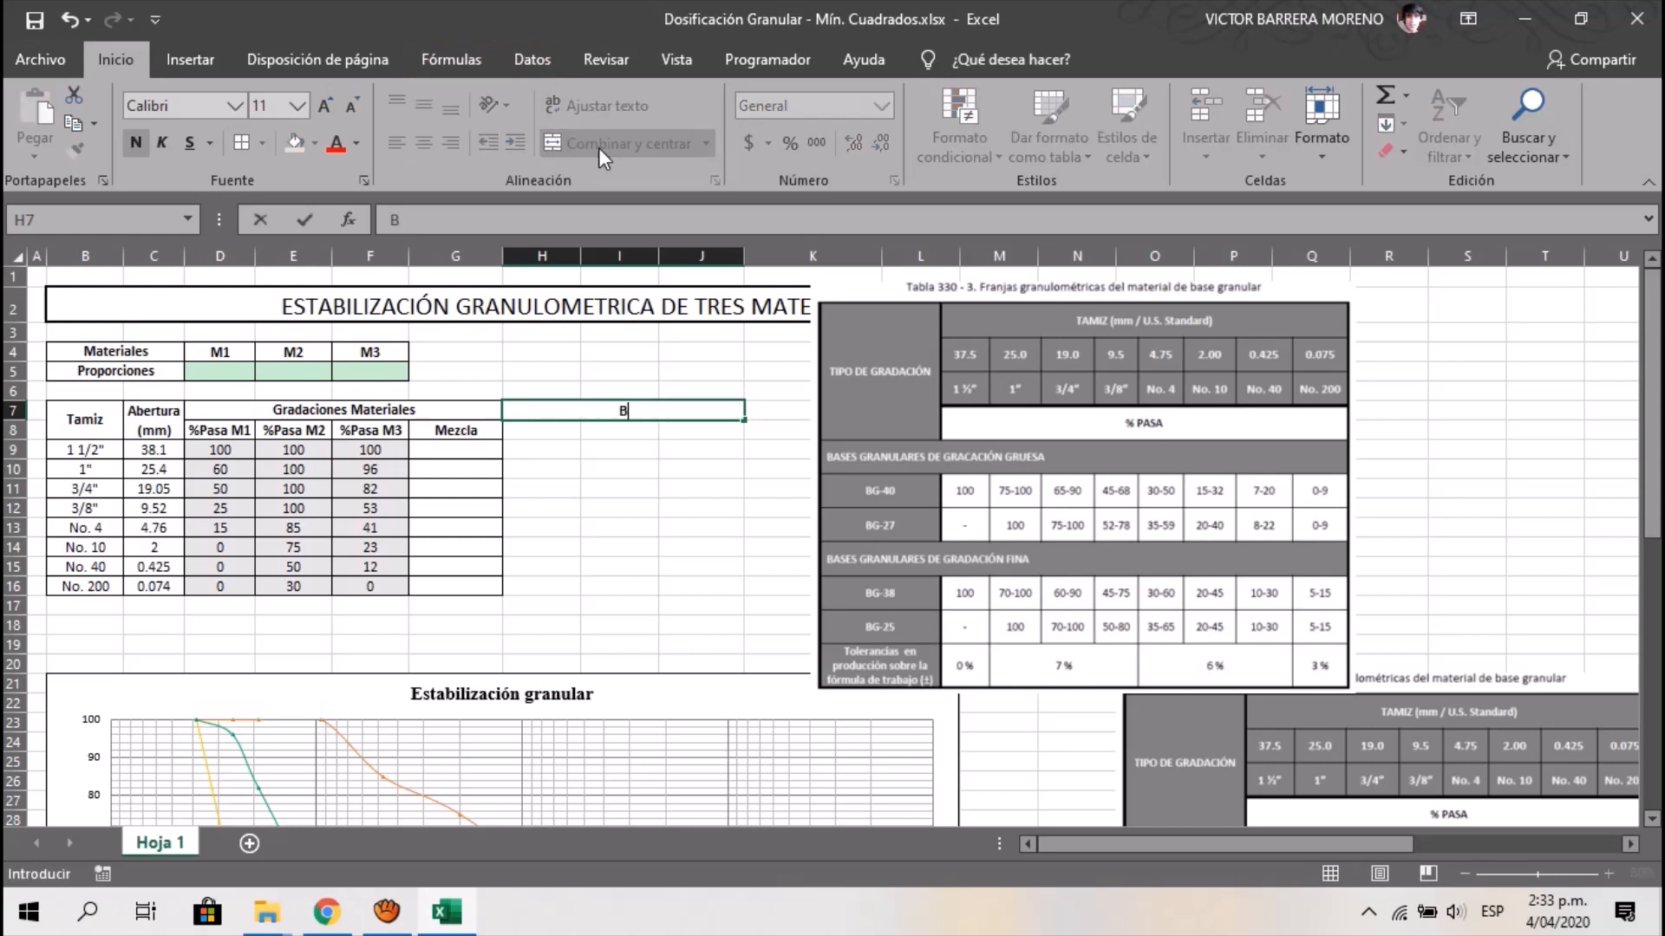
type("G - 38")
key("Return")
Enter the column headings "Lim. Inf", "Lim. Sup" and "P. Medio" in H8:J8 under the BG - 38 title
type("Lim")
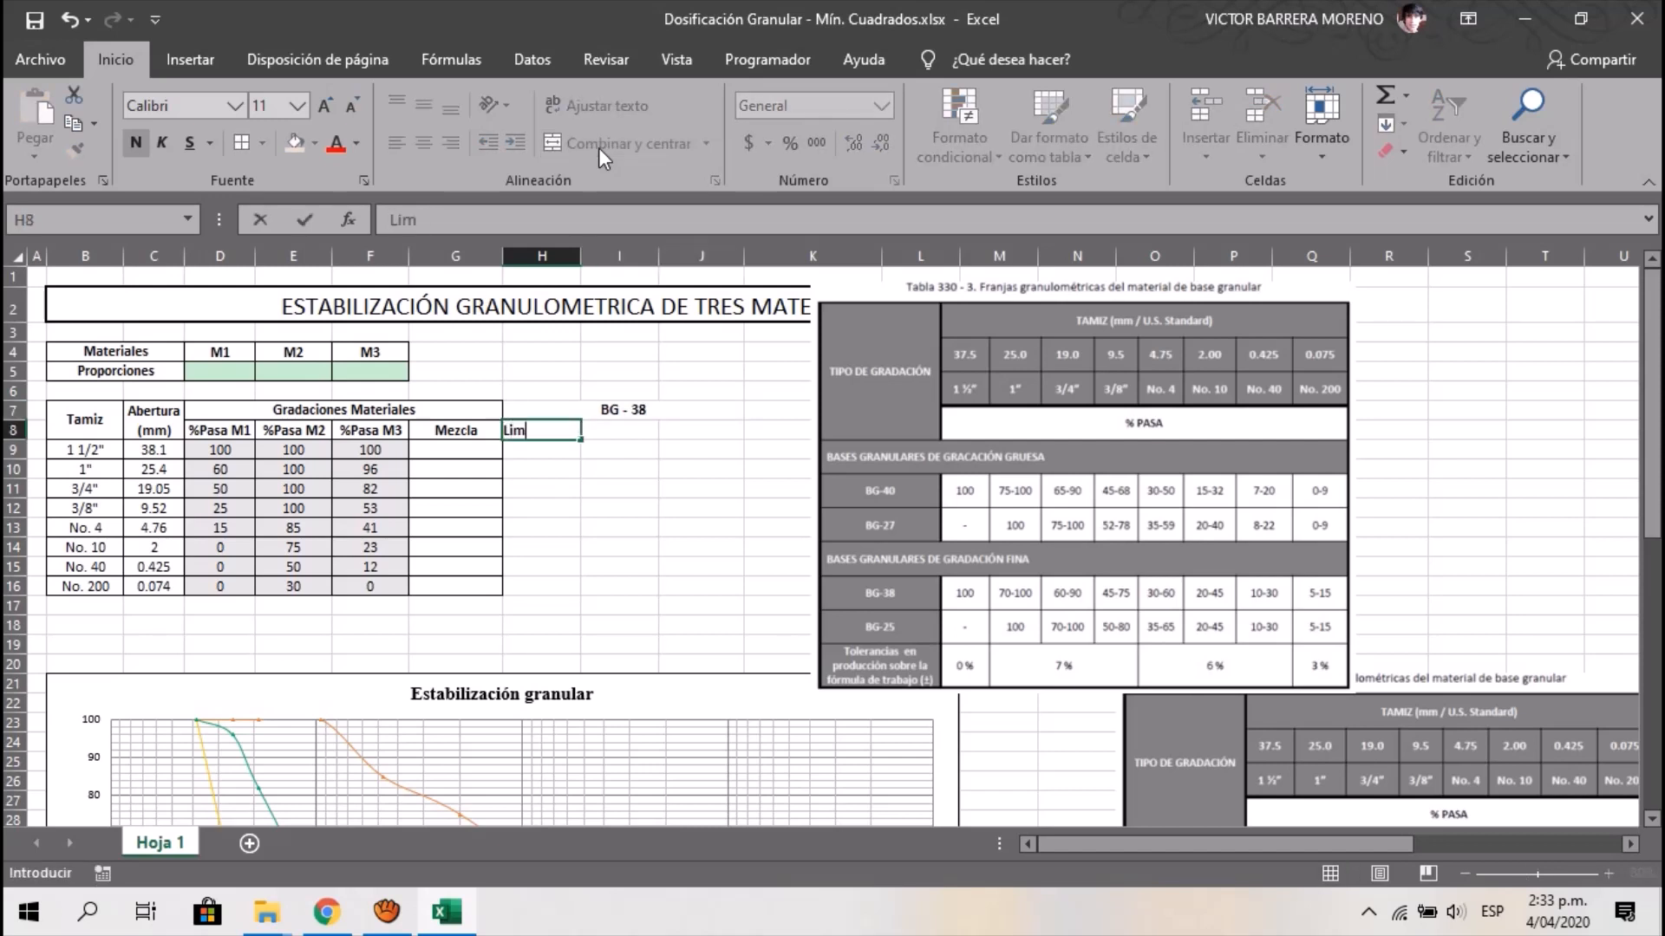
type(". Inf")
key("Tab")
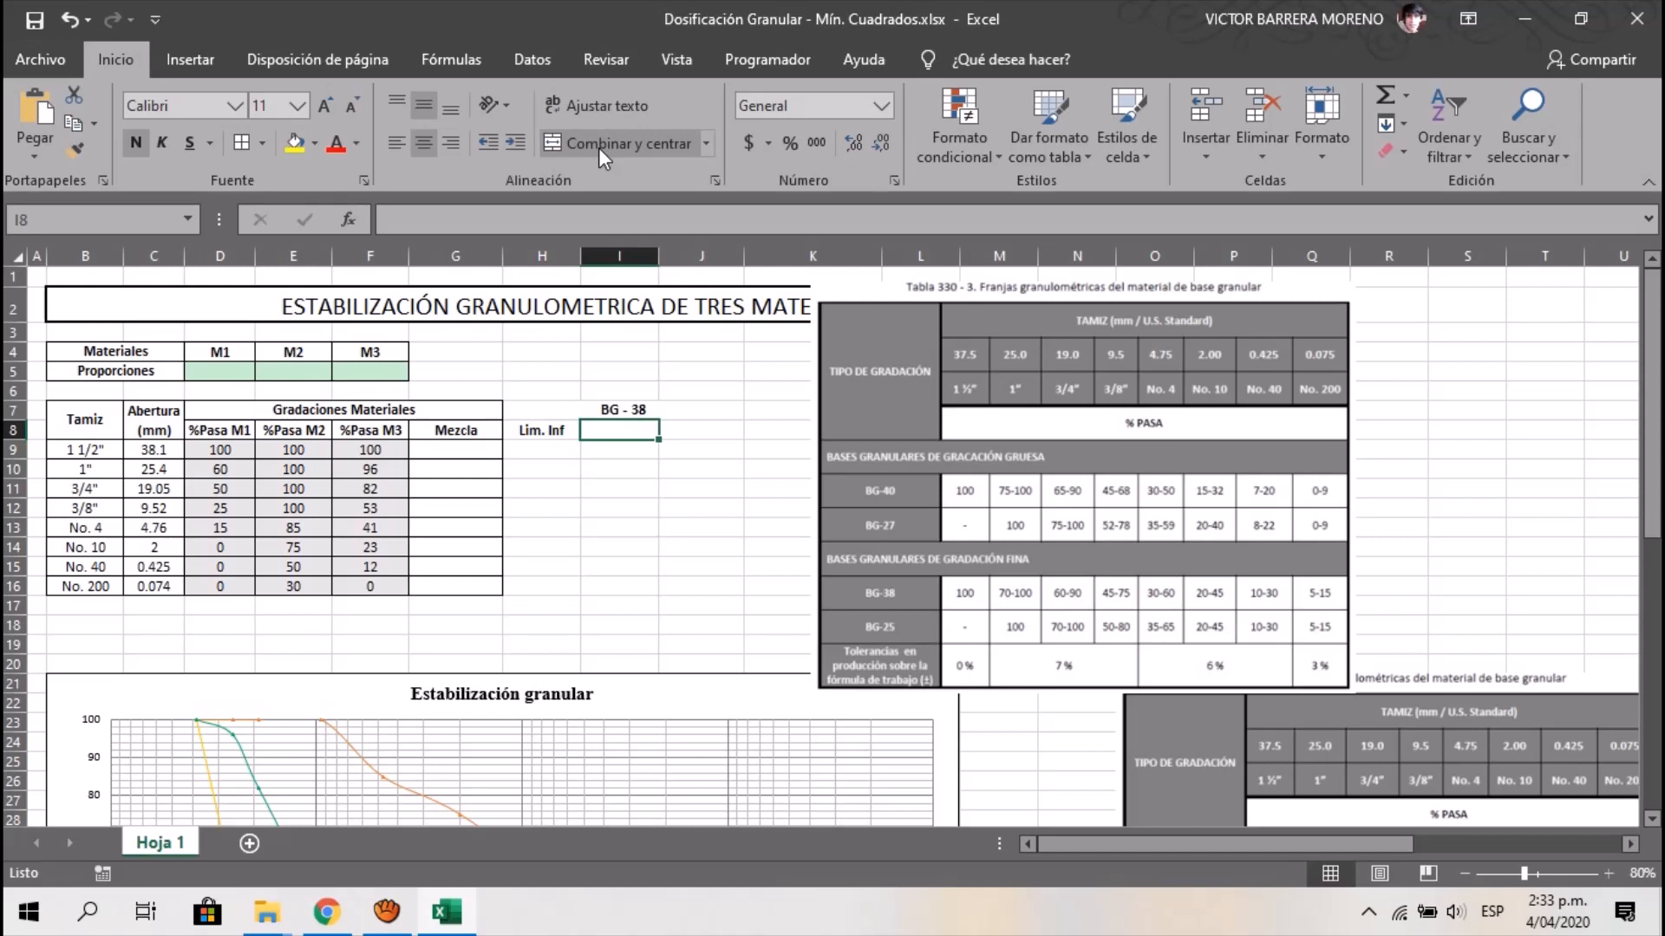
type("Lim. Su")
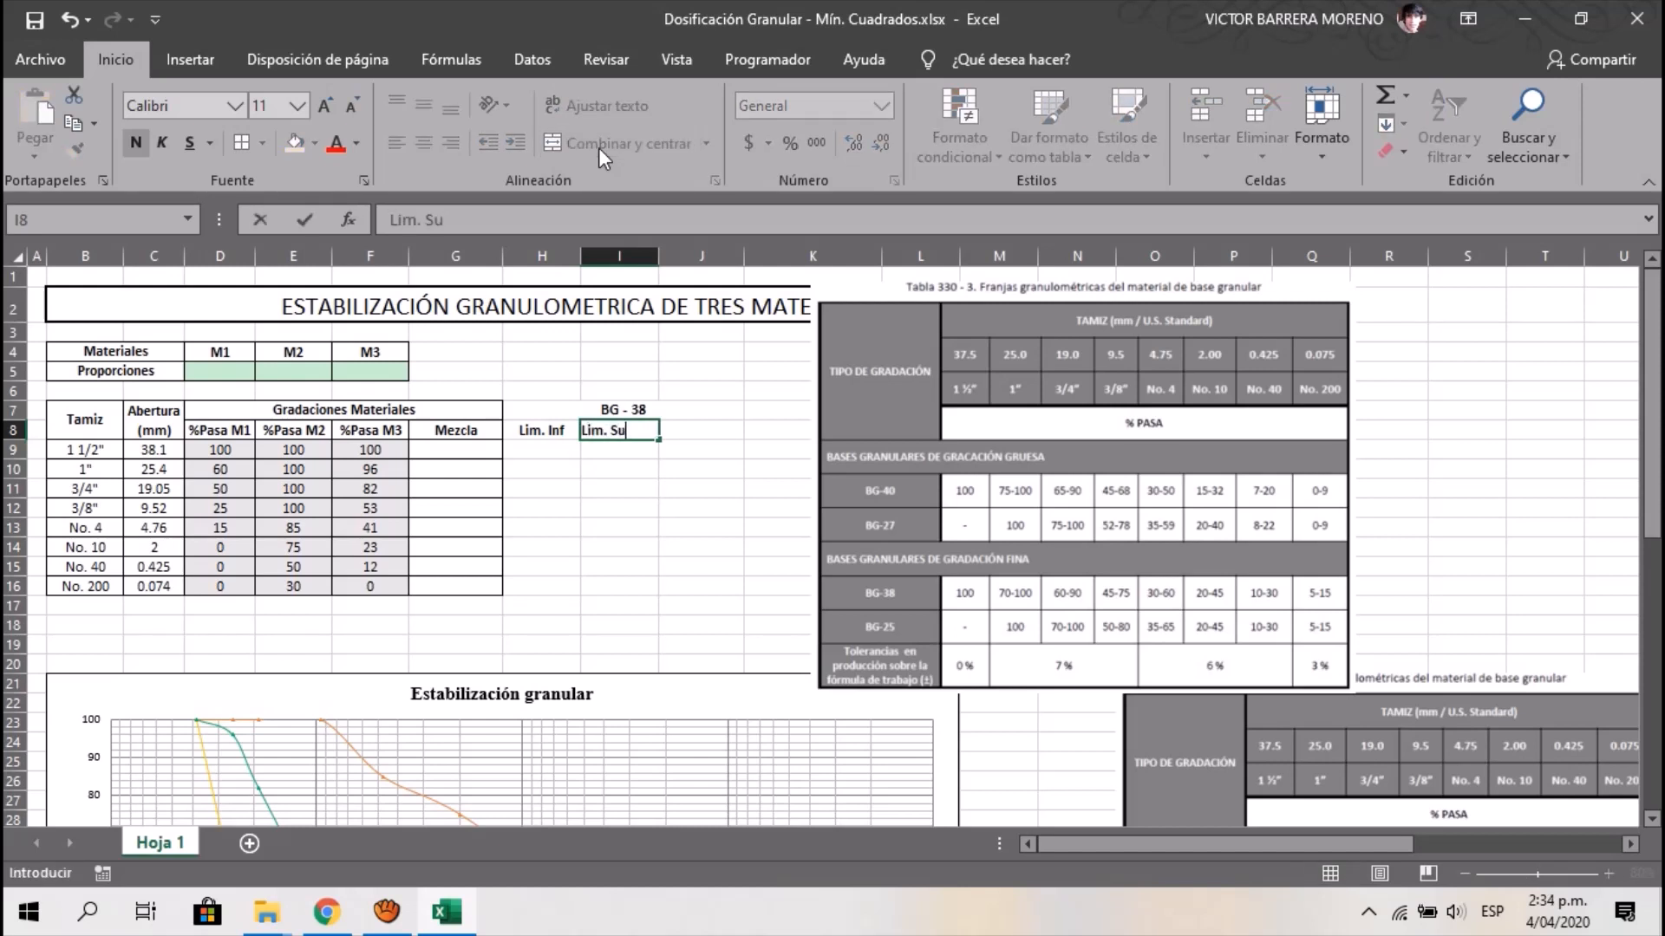
type("p")
key("Tab")
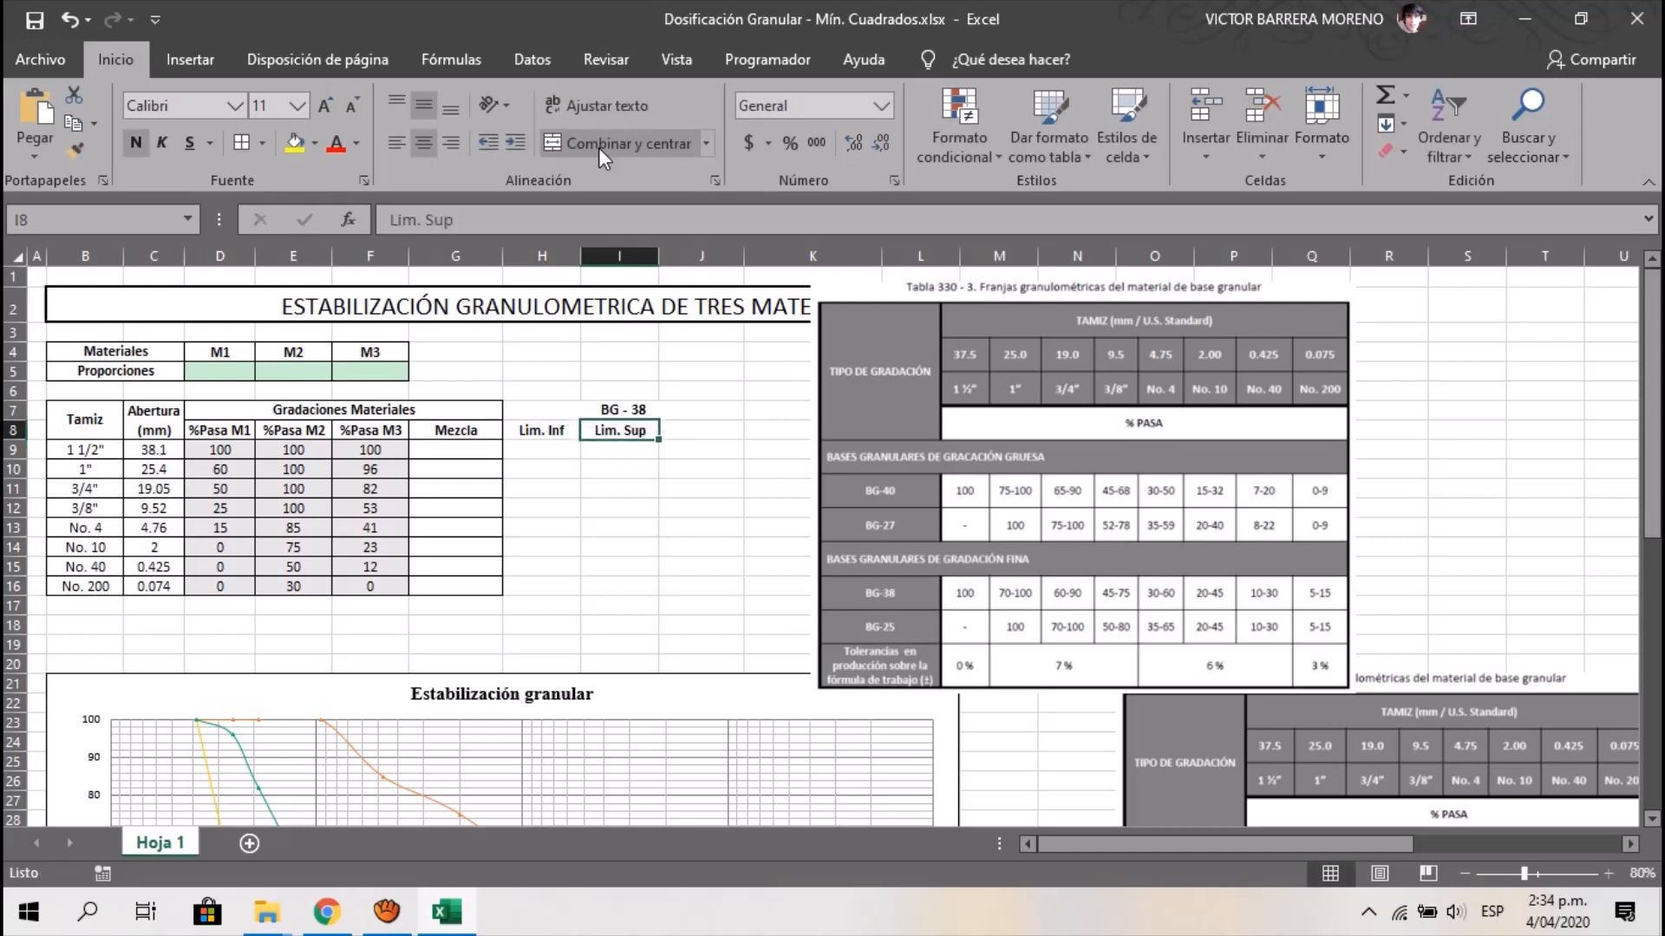
type("P. Medio")
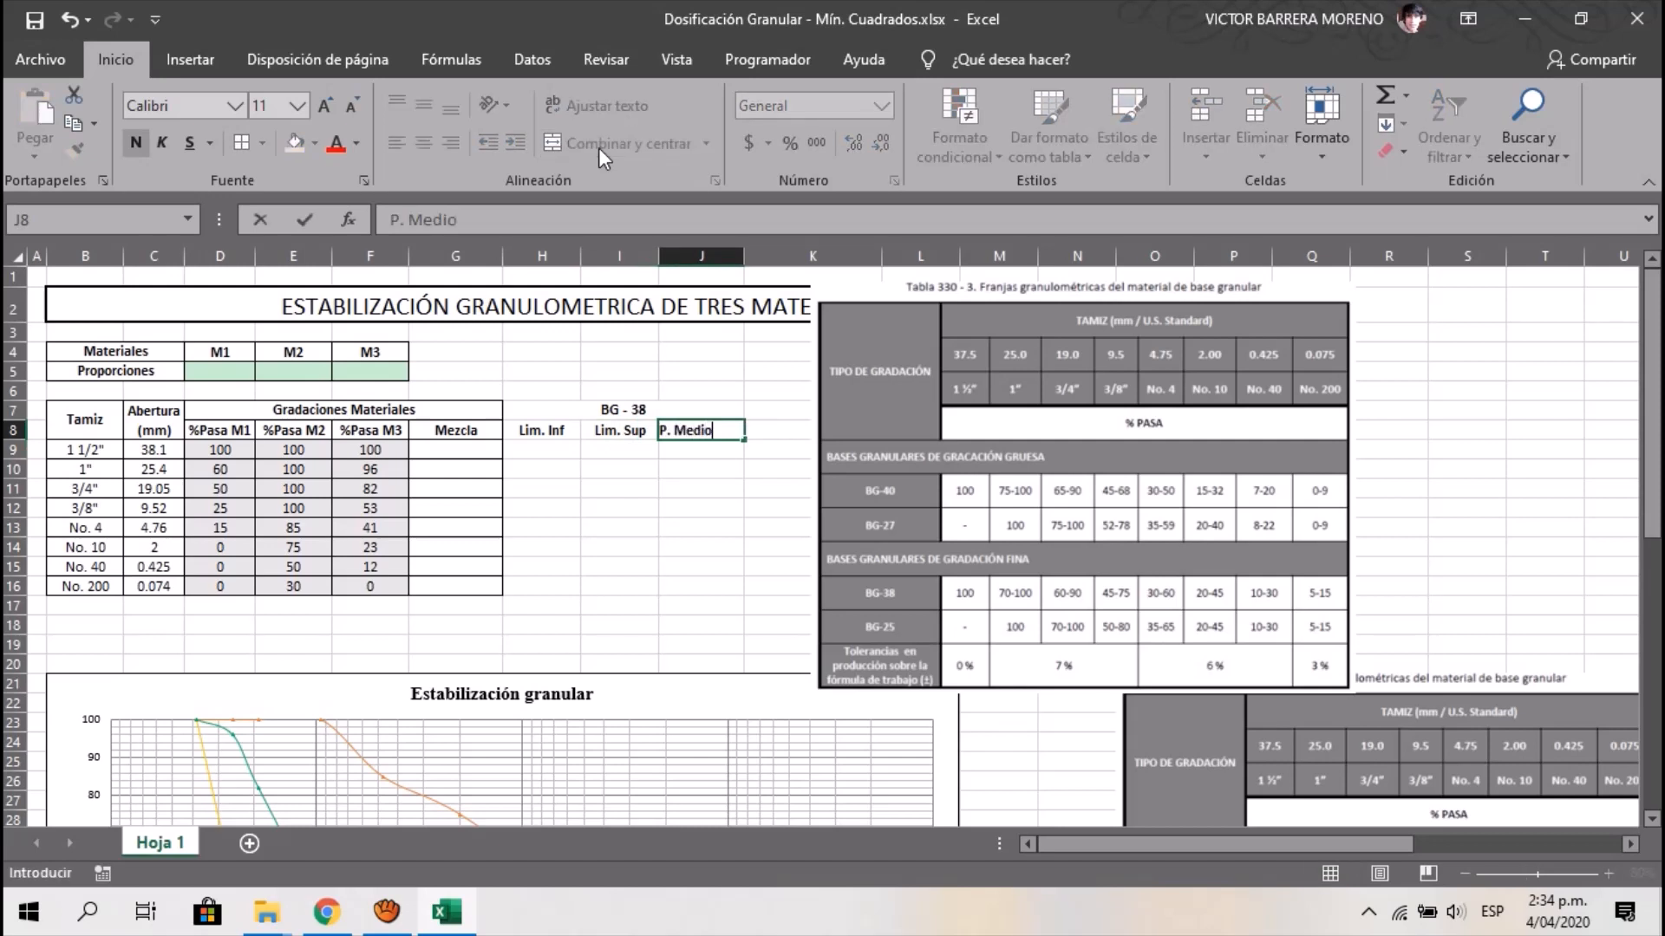
key("Return")
Apply borders to the whole BG - 38 block, from its title in row 7 through the No. 200 row (H7:J16)
key("Up")
key("Left")
key("Up")
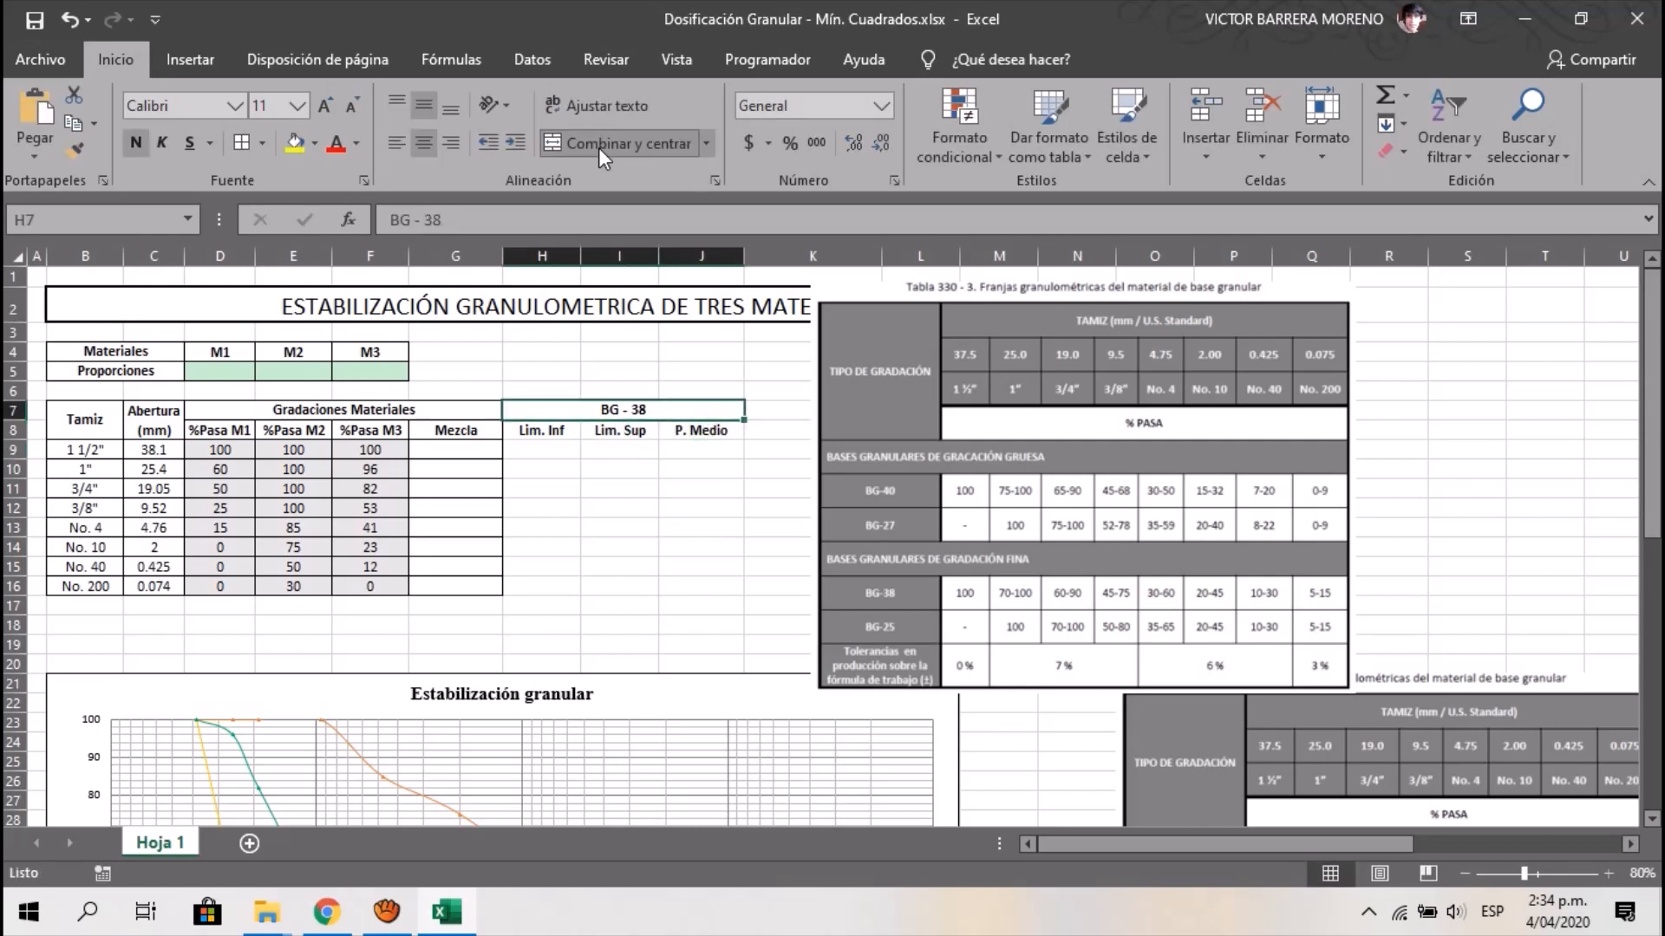
key("shift+Down")
key("shift+Down")
key("shift+Down")
key("shift+Down")
key("shift+Down")
key("shift+Down")
key("shift+Down")
key("shift+Down")
key("shift+Down")
key("shift+Down")
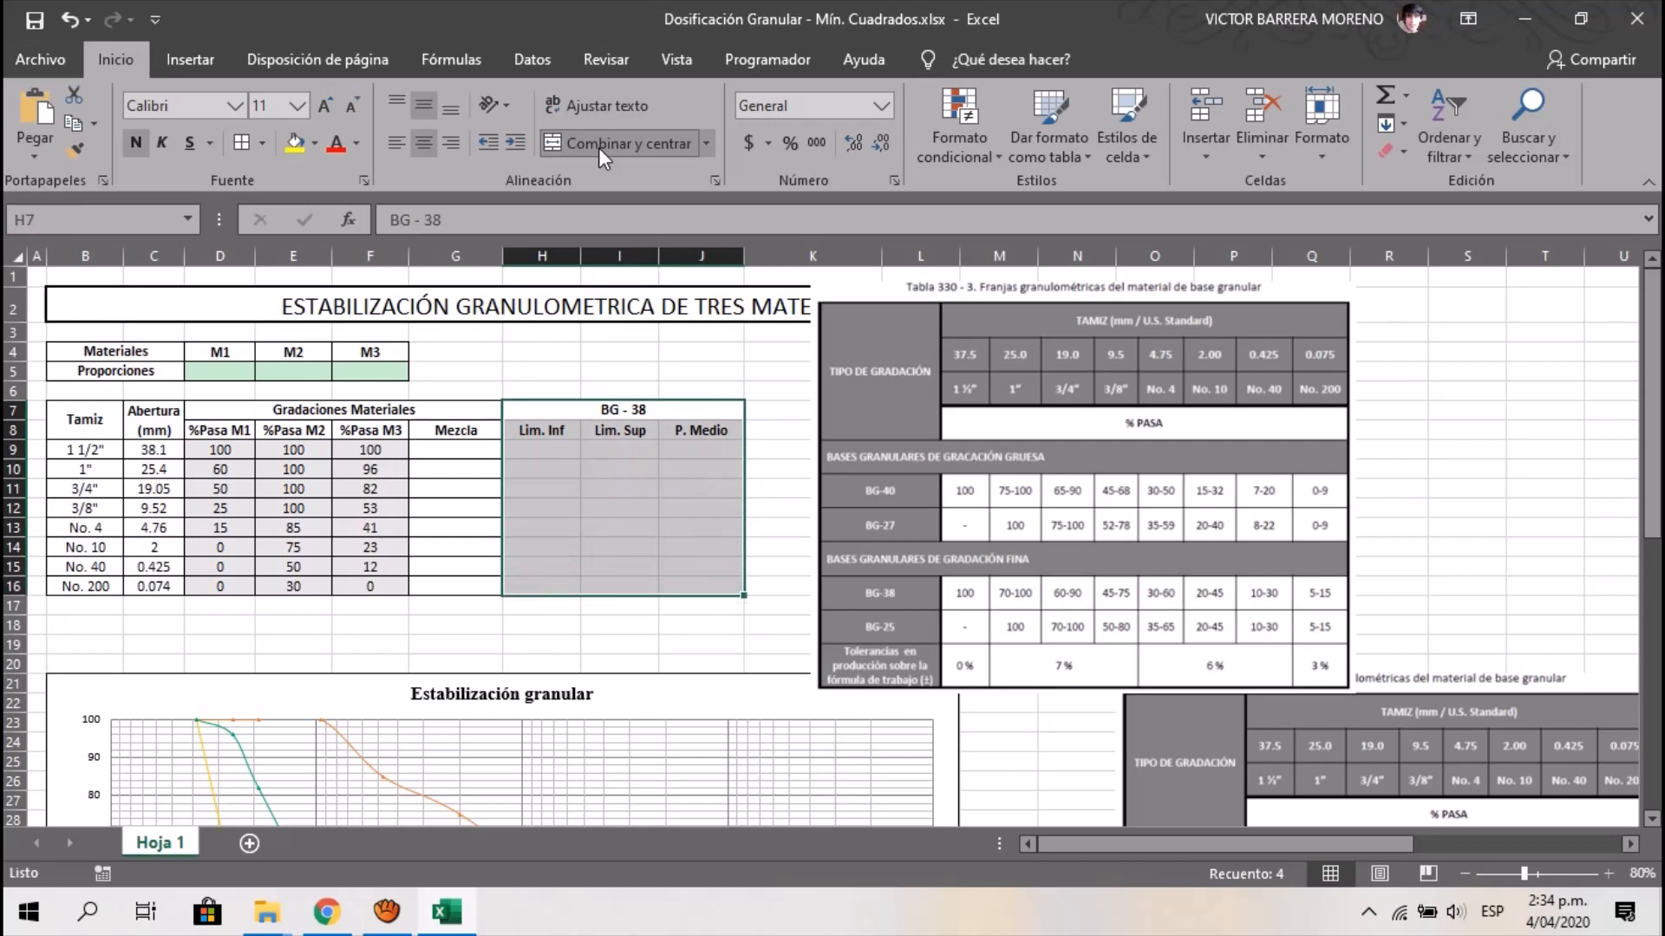
left_click(241, 138)
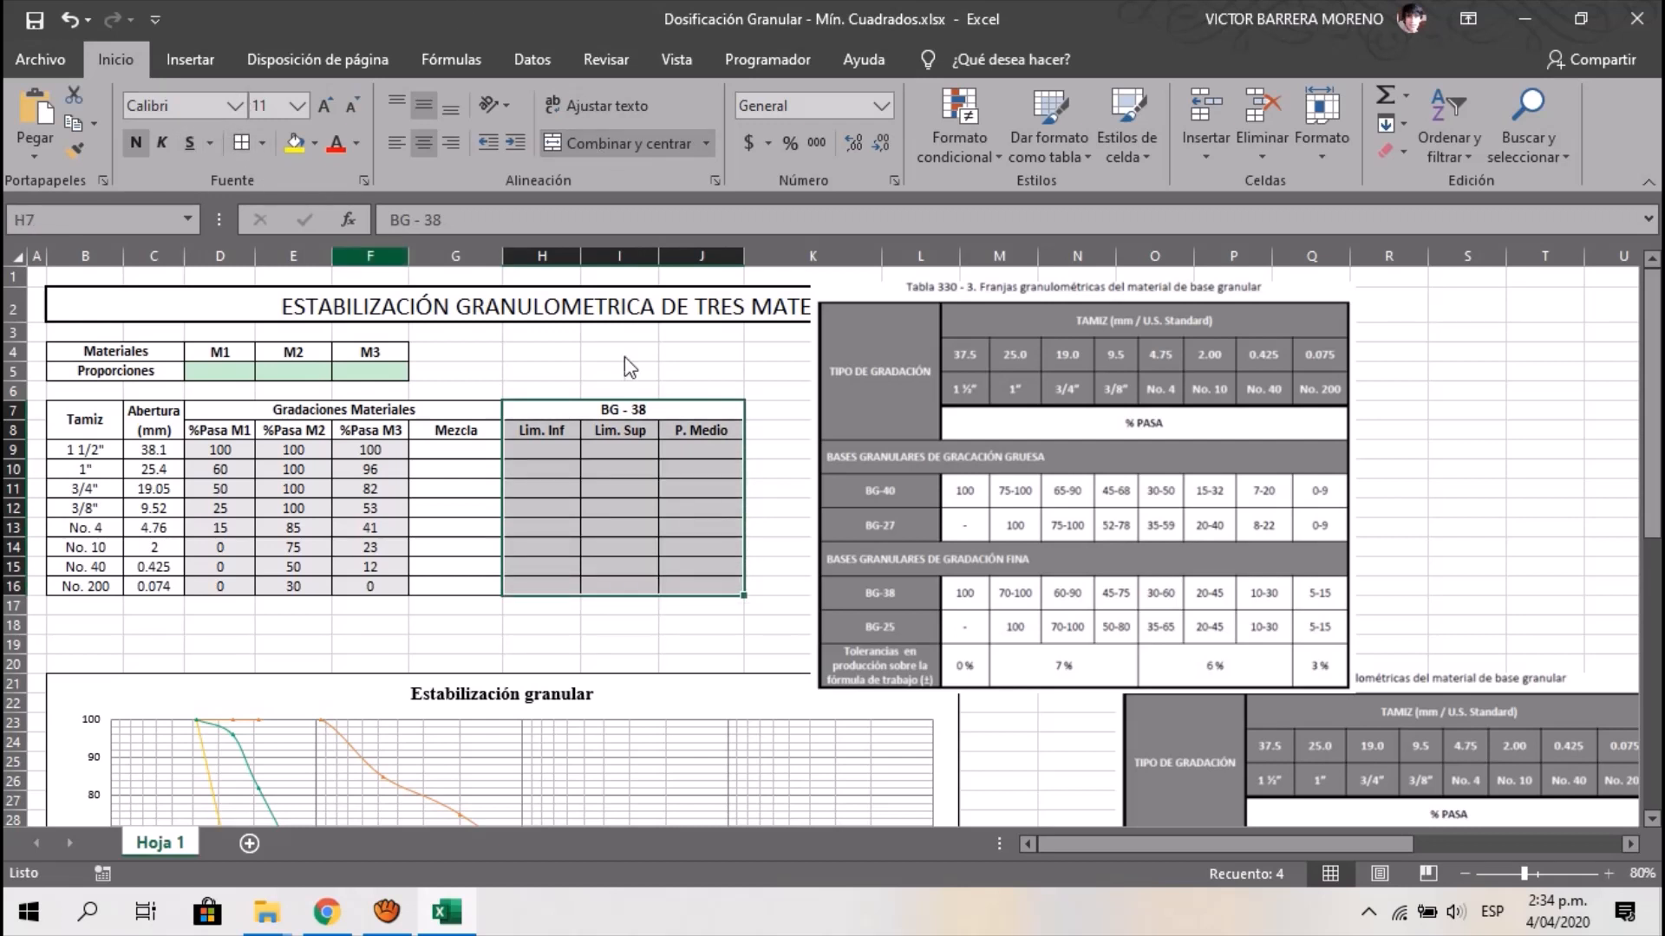
left_click(689, 352)
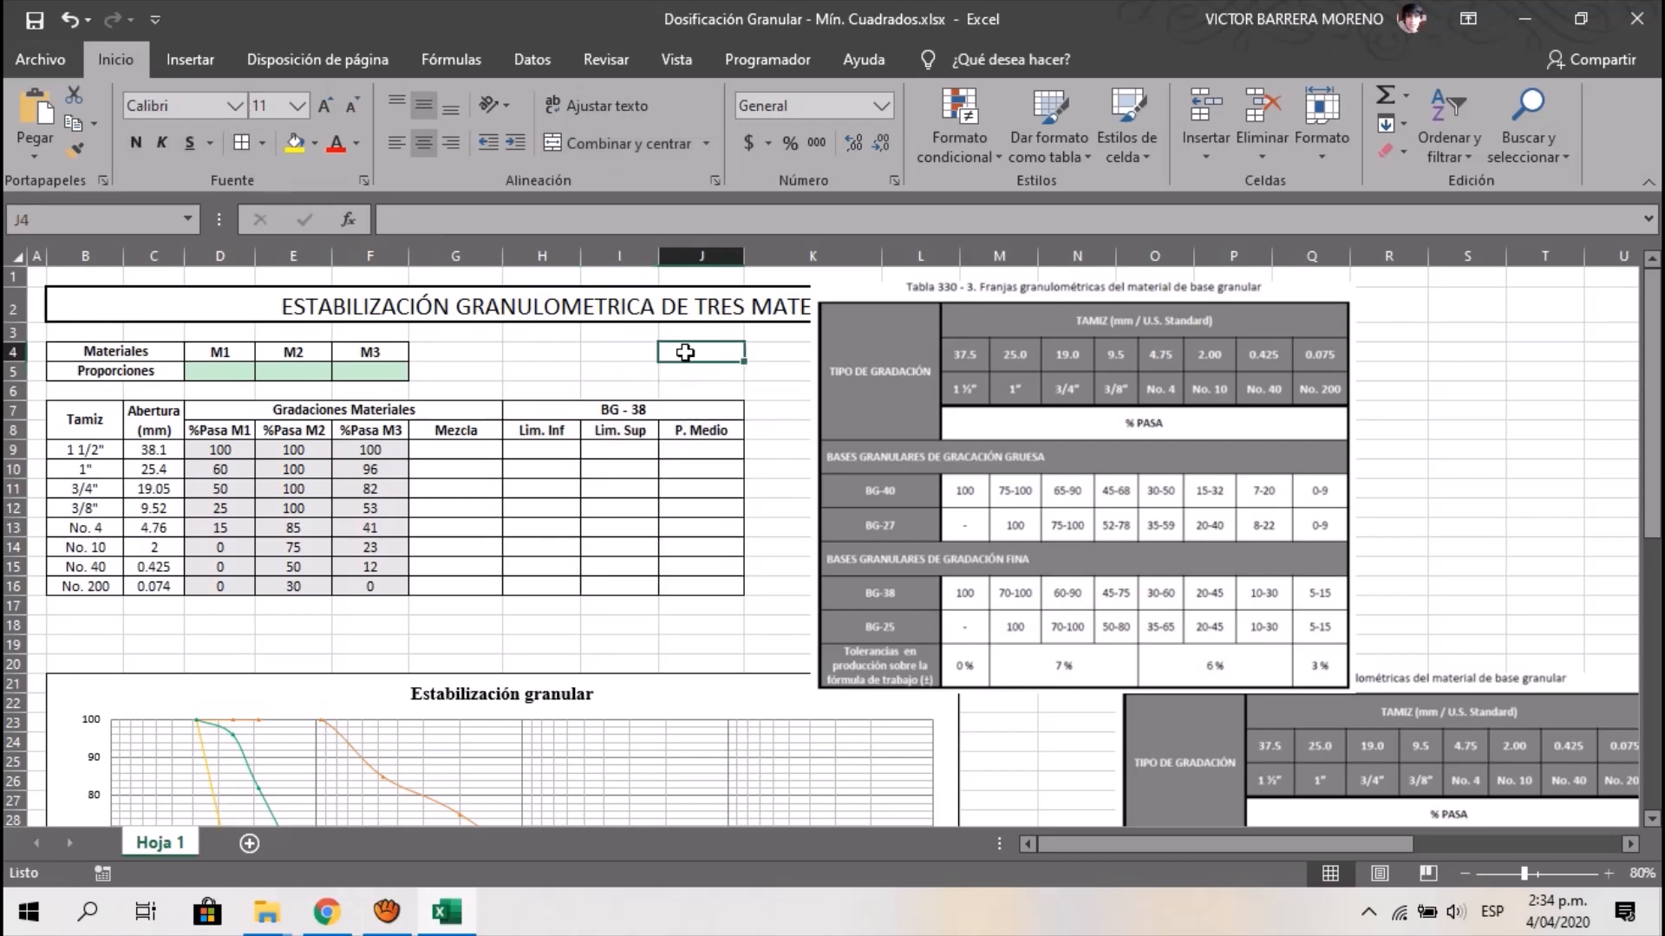
Enter the BG-38 limits for the 1 1/2" sieve: 100 as lower limit and 100 as upper limit
left_click(552, 449)
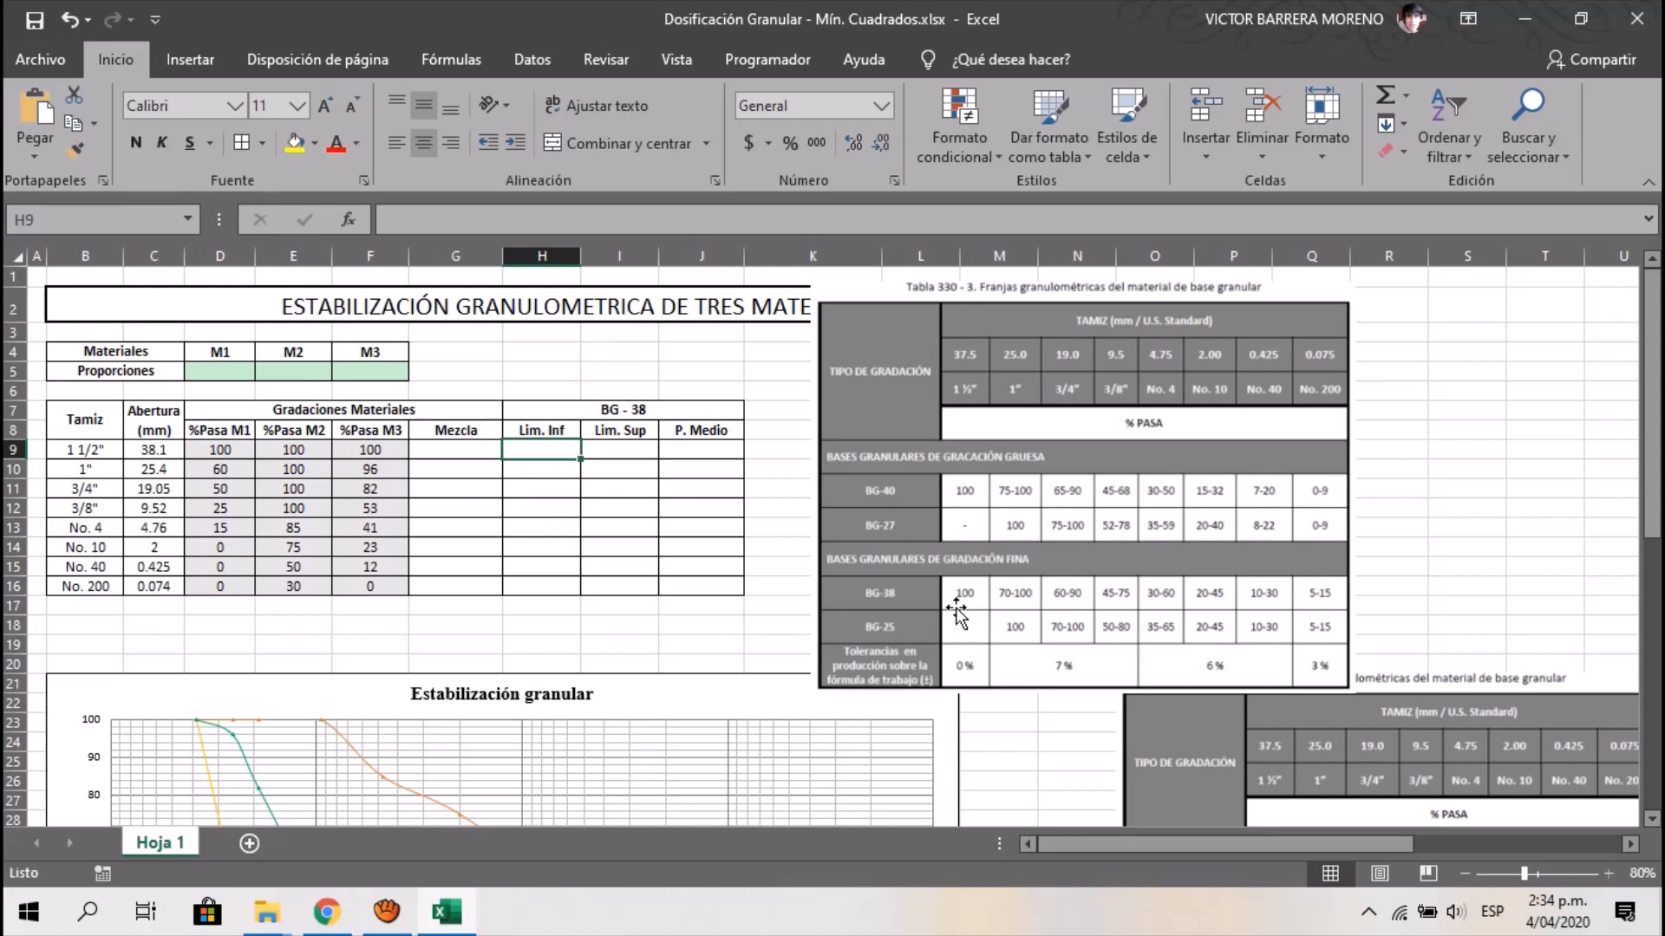
type("100")
key("Return")
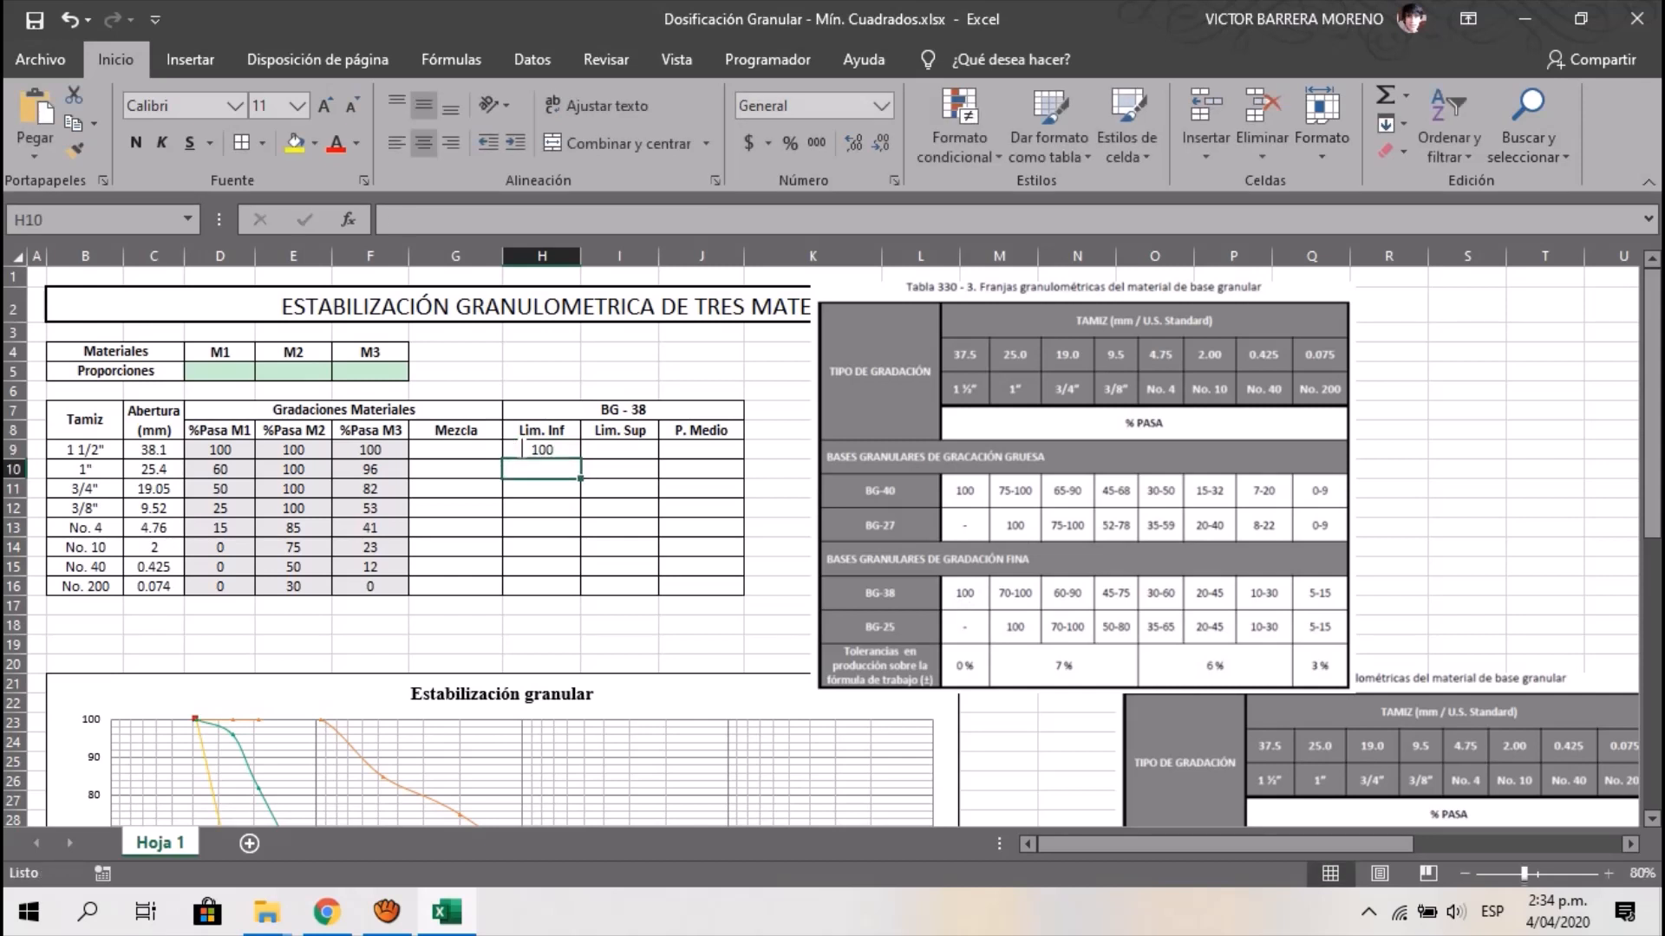
key("Up")
key("Right")
type("100")
key("Return")
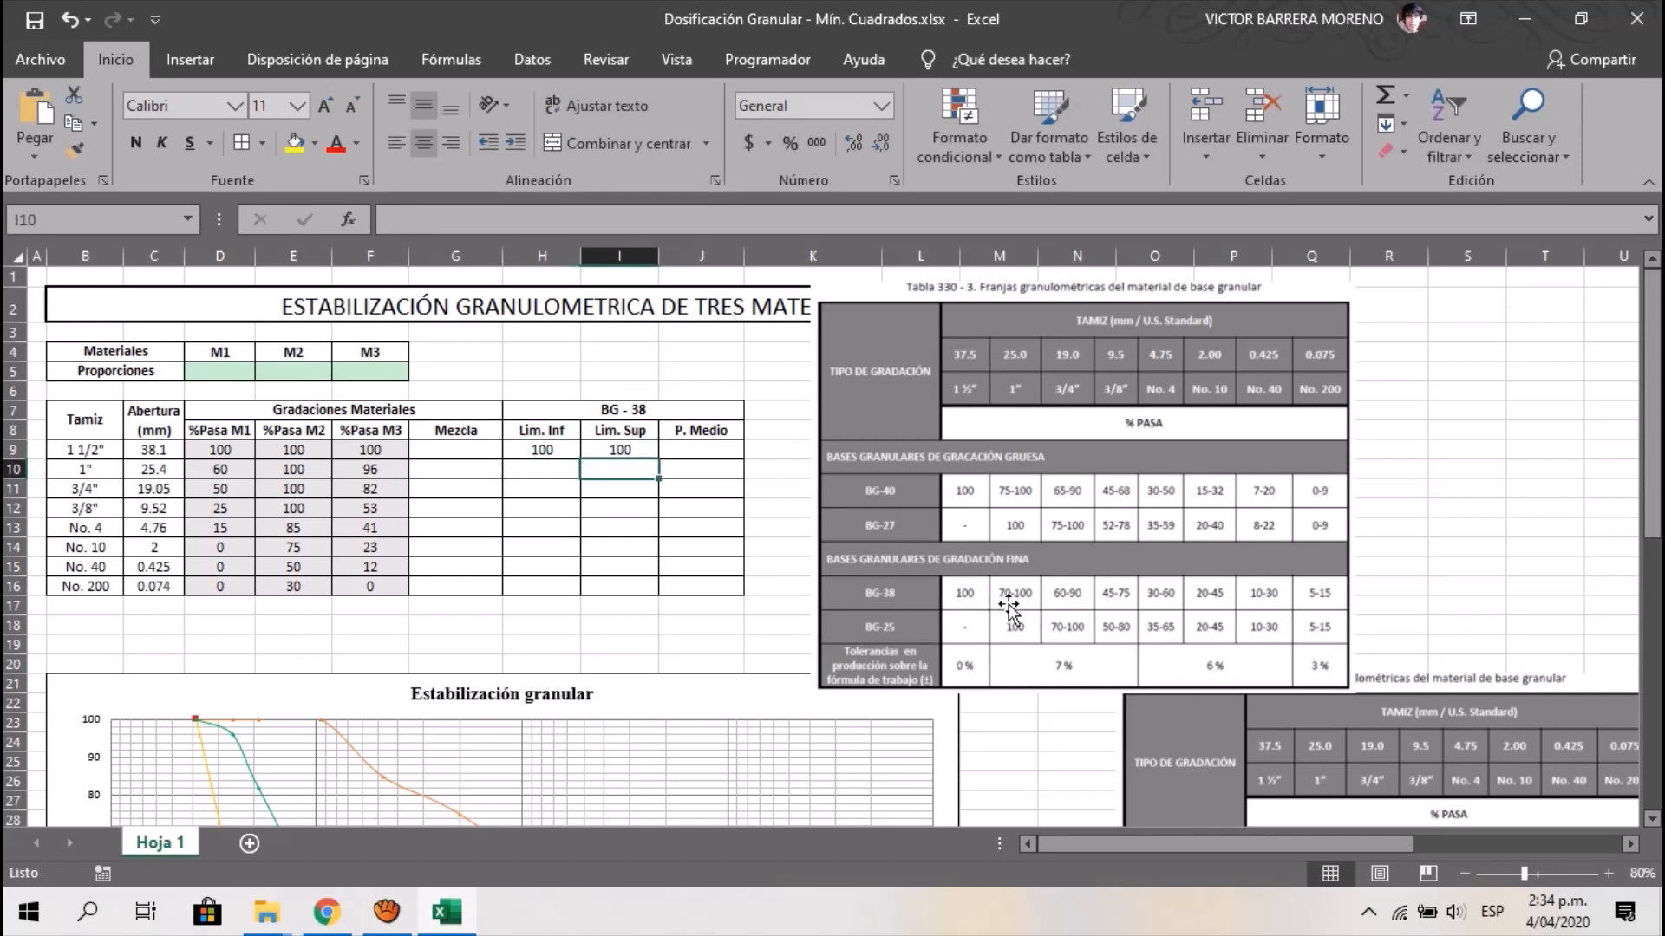
Enter the BG-38 limits for the 1" sieve: 70 as lower limit and 100 as upper limit
left_click(560, 476)
type("70")
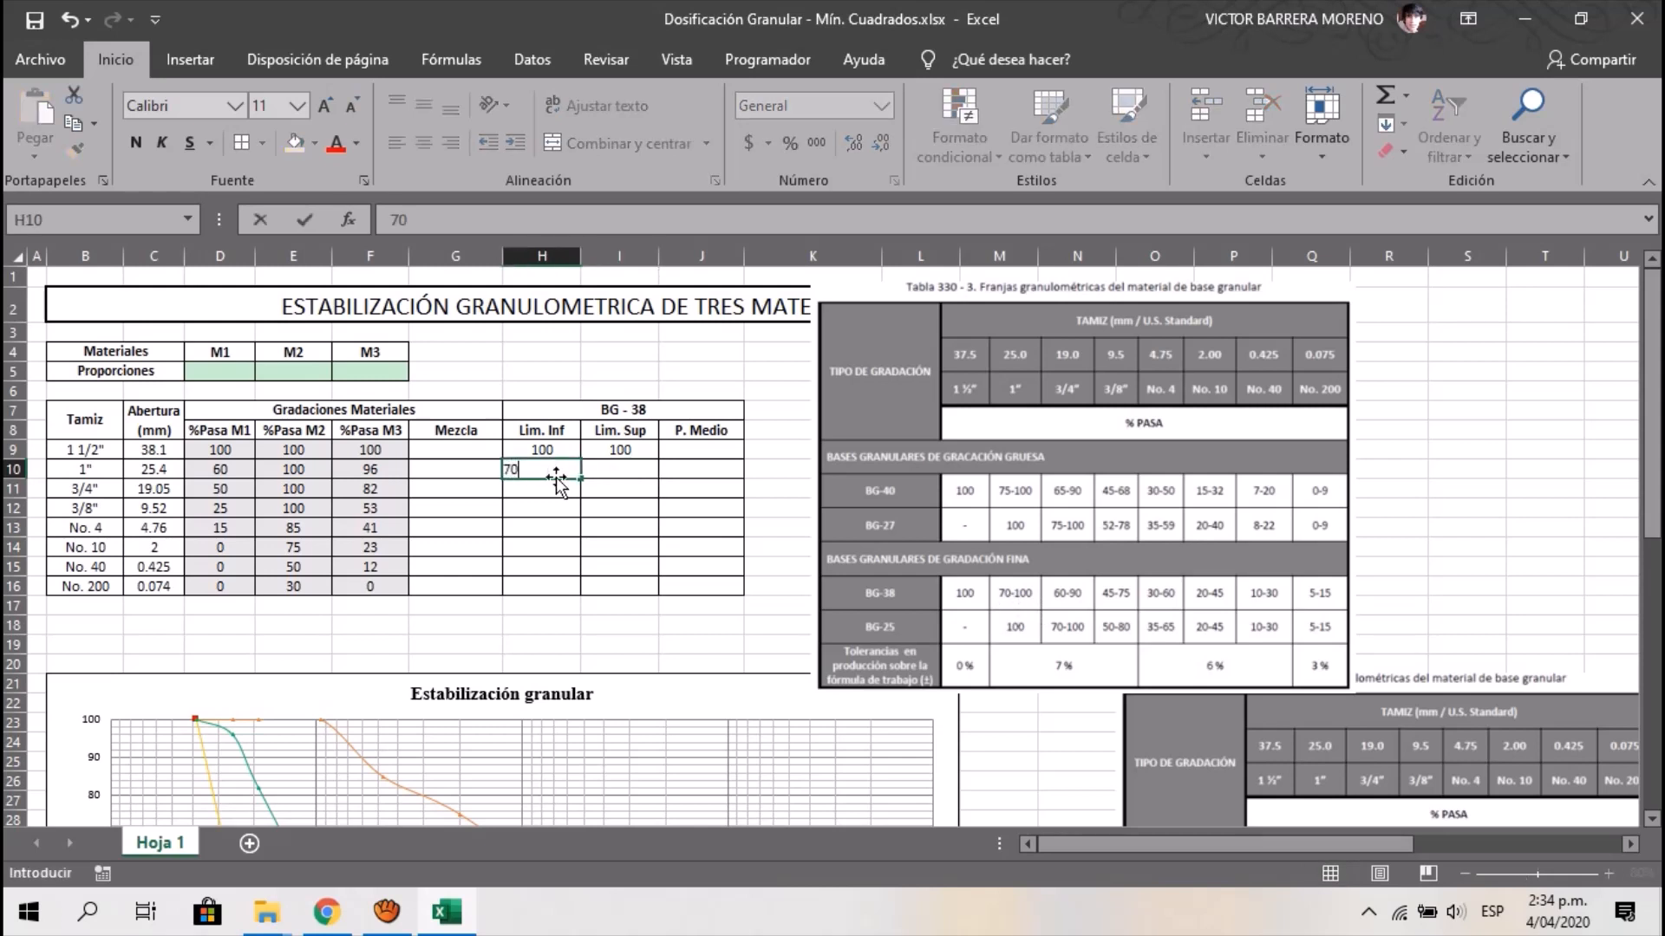
key("Return")
key("Up")
key("Right")
type("100")
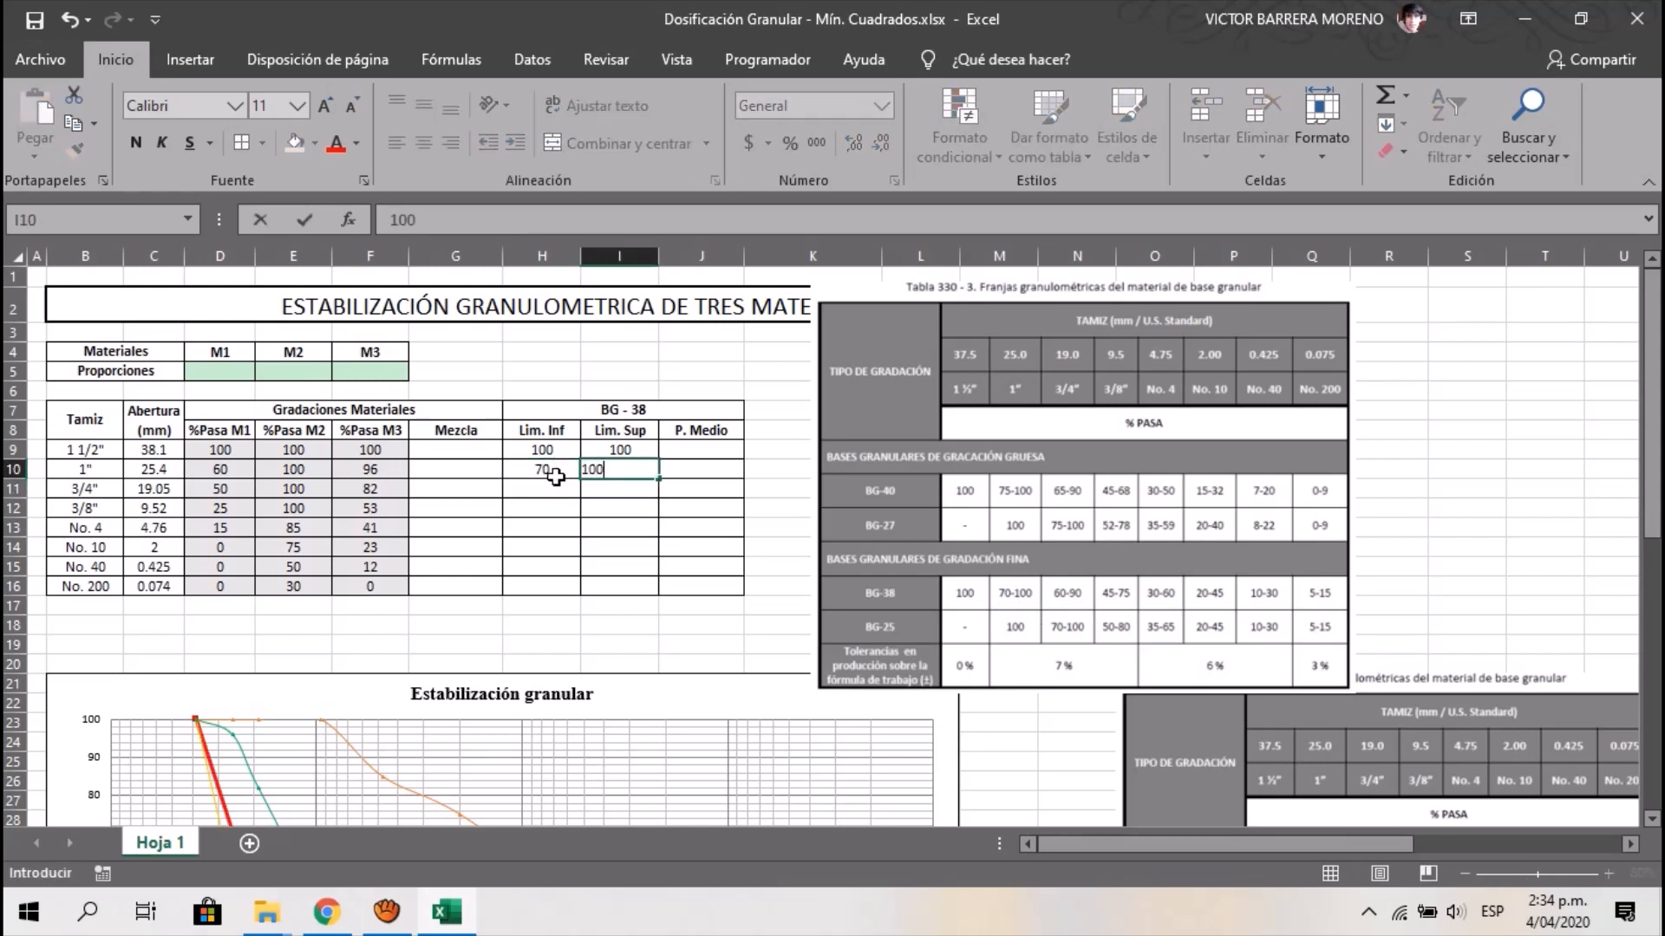
key("Return")
Enter the BG-38 limits for the 3/4" sieve: 60 as lower limit and 90 as upper limit
key("Left")
type("60")
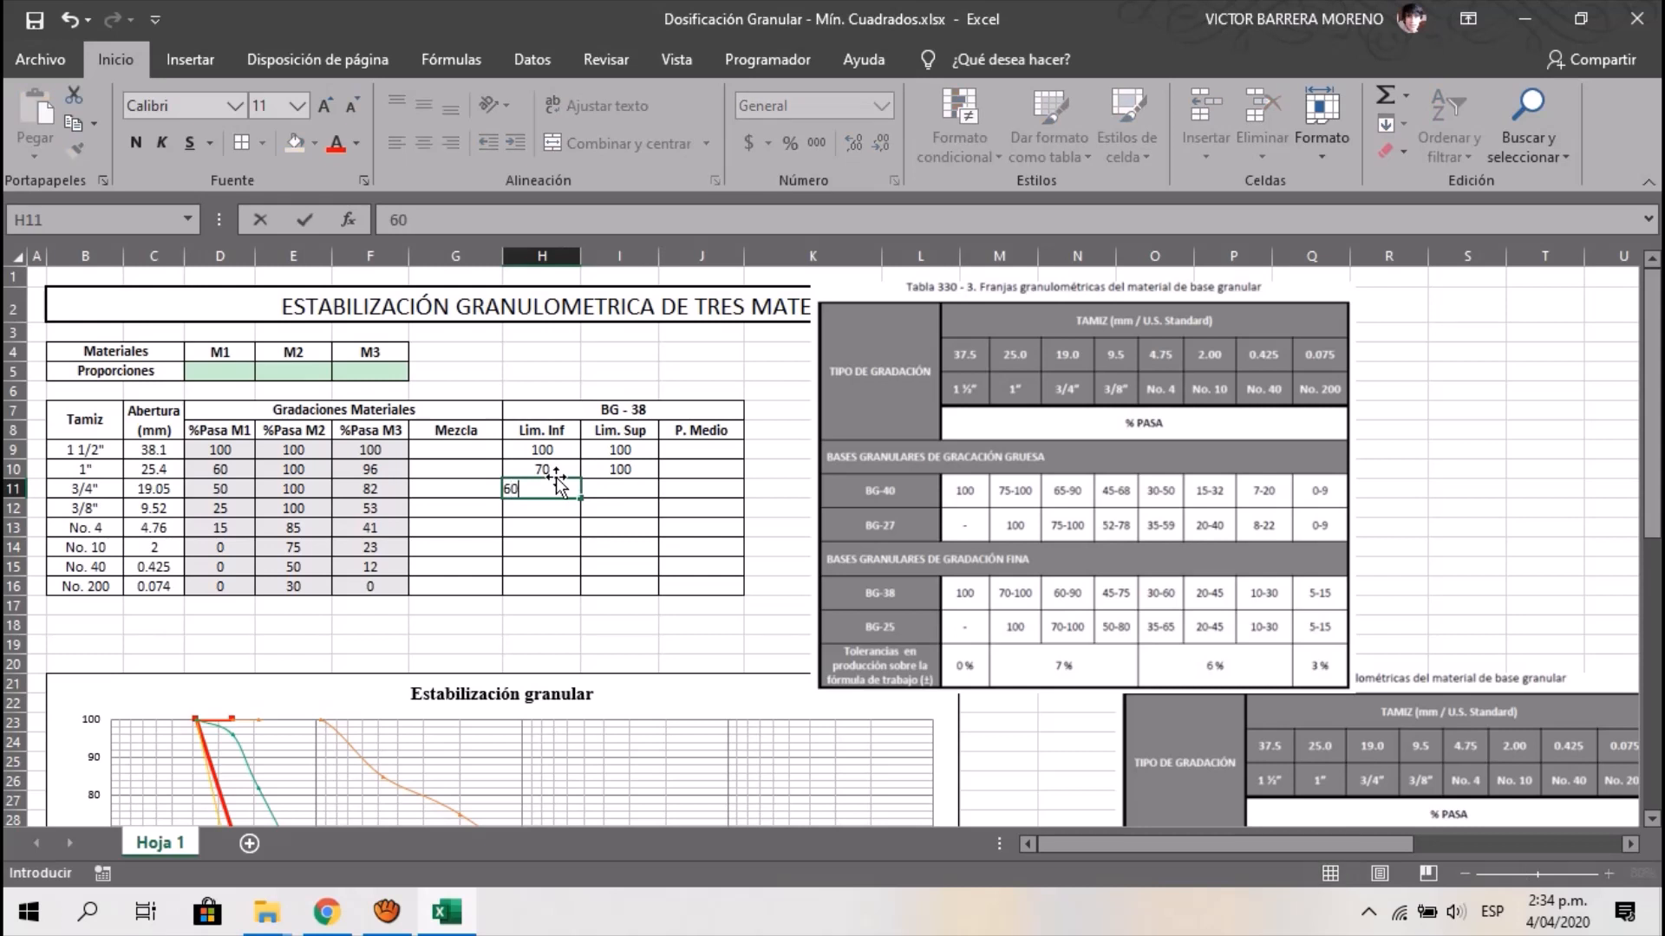
key("Right")
type("90")
key("Return")
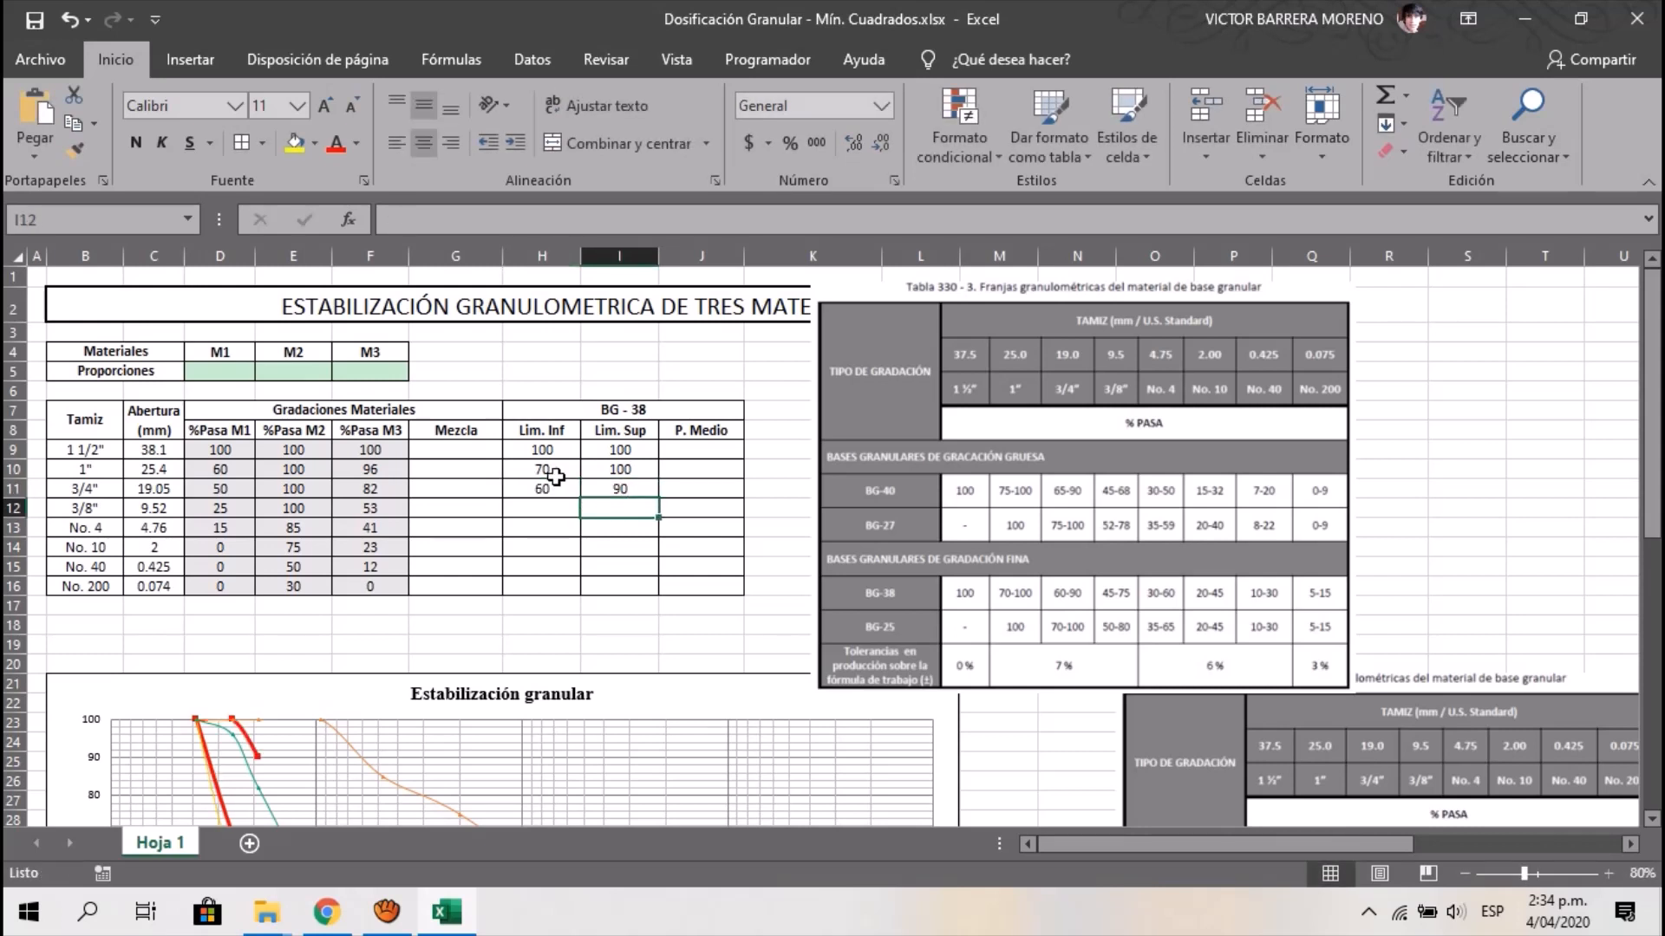
Enter the BG-38 limits for the 3/8" sieve: 45 as lower limit and 75 as upper limit
key("Left")
type("45")
key("Right")
type("75")
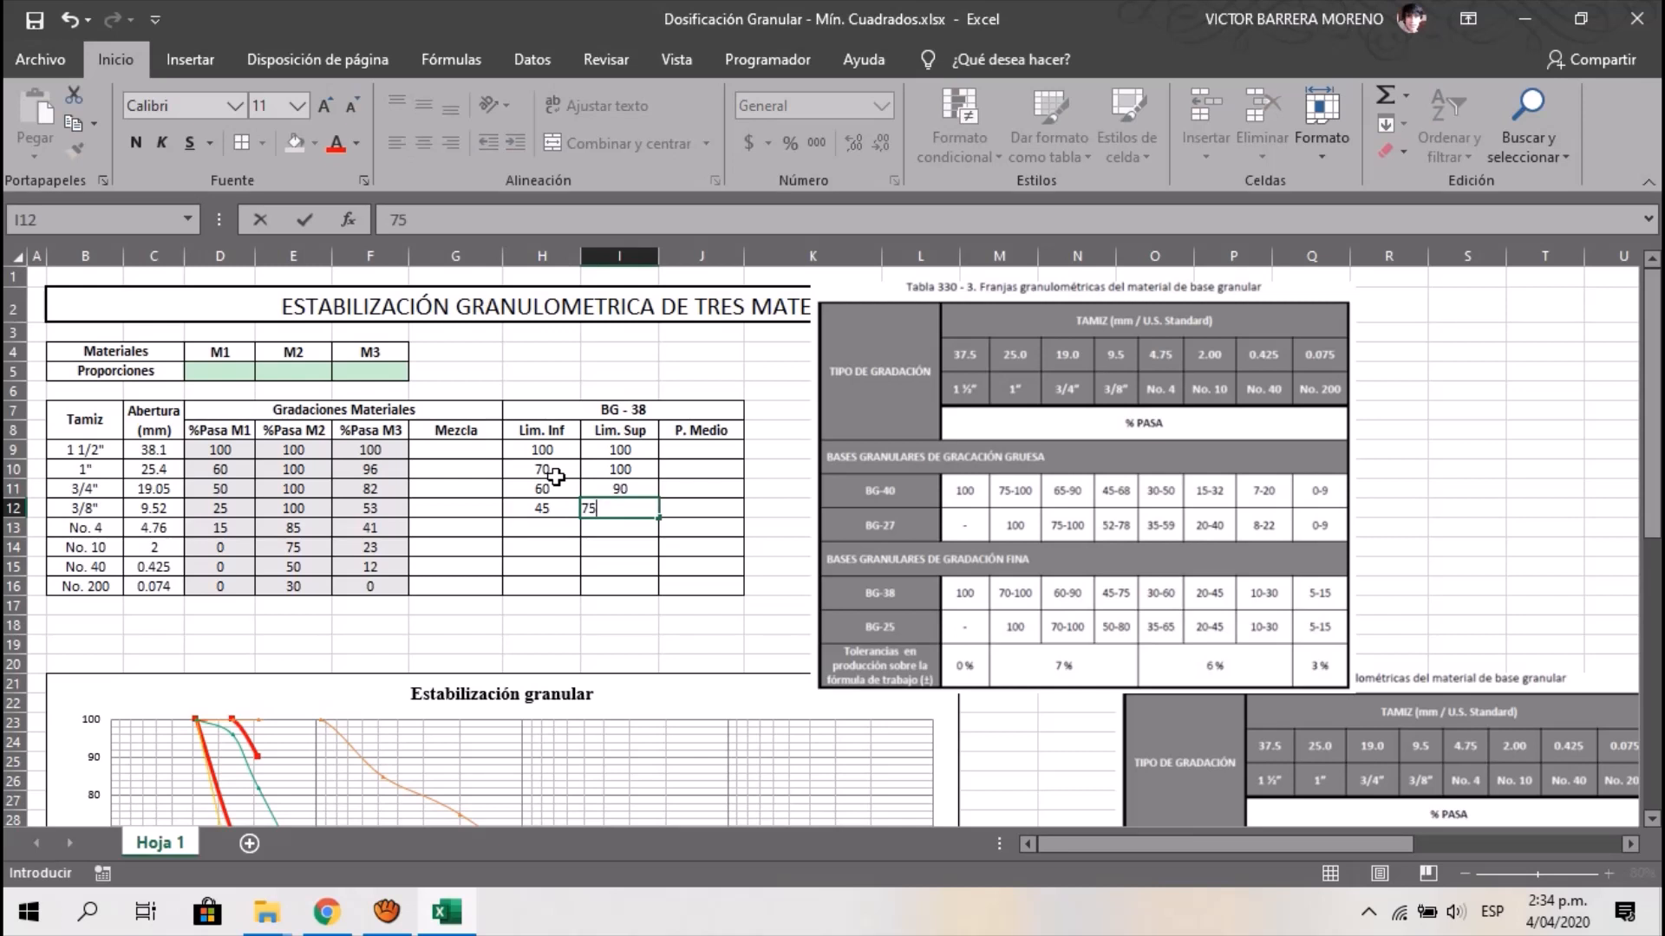
key("Return")
Enter the BG-38 limits for the No. 4 sieve: 30 as lower limit and 60 as upper limit
key("Left")
type("30")
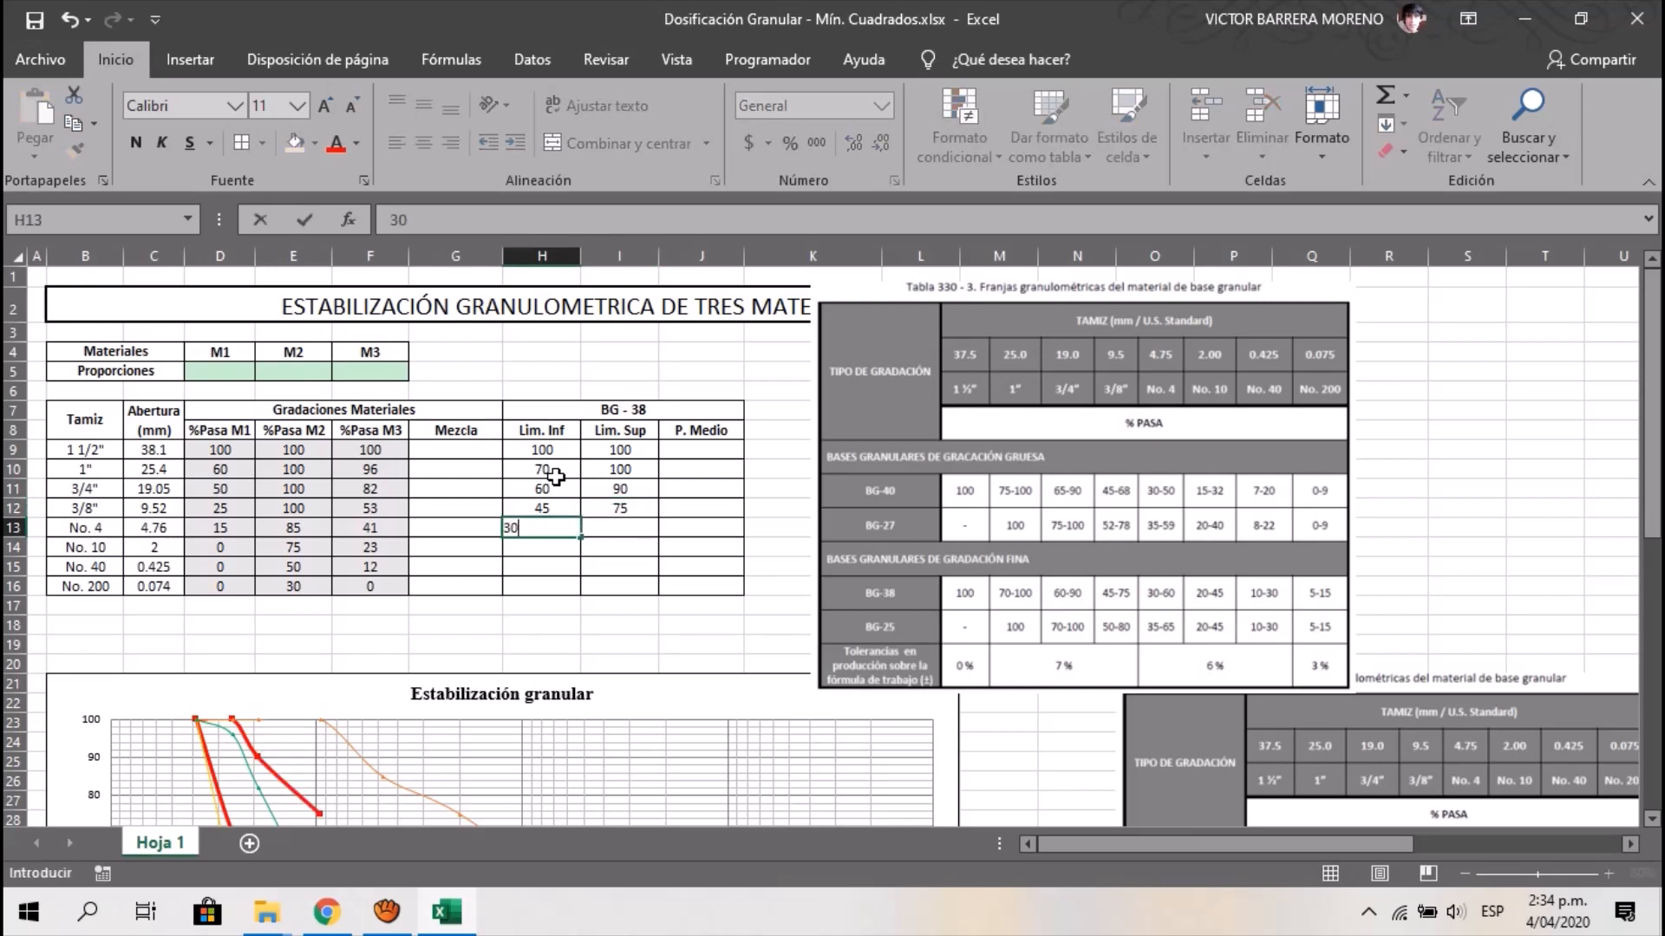
key("Right")
type("60")
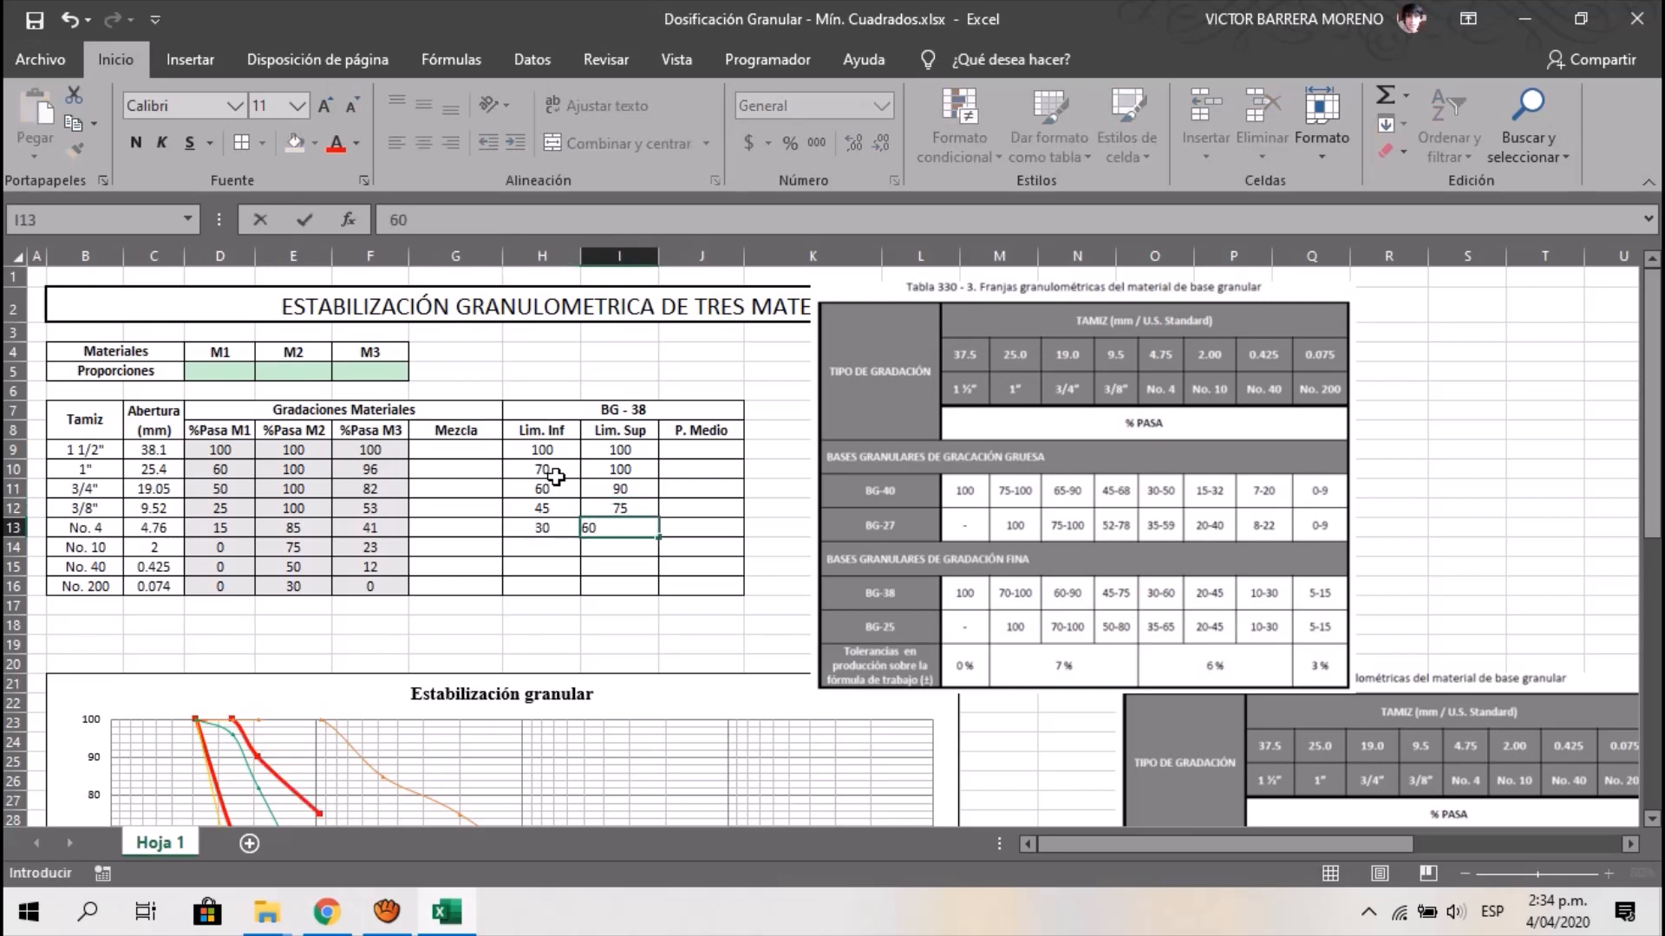
key("Return")
Enter the BG-38 limits for the No. 10 sieve: 20 as lower limit and 45 as upper limit
key("Left")
type("20")
key("Right")
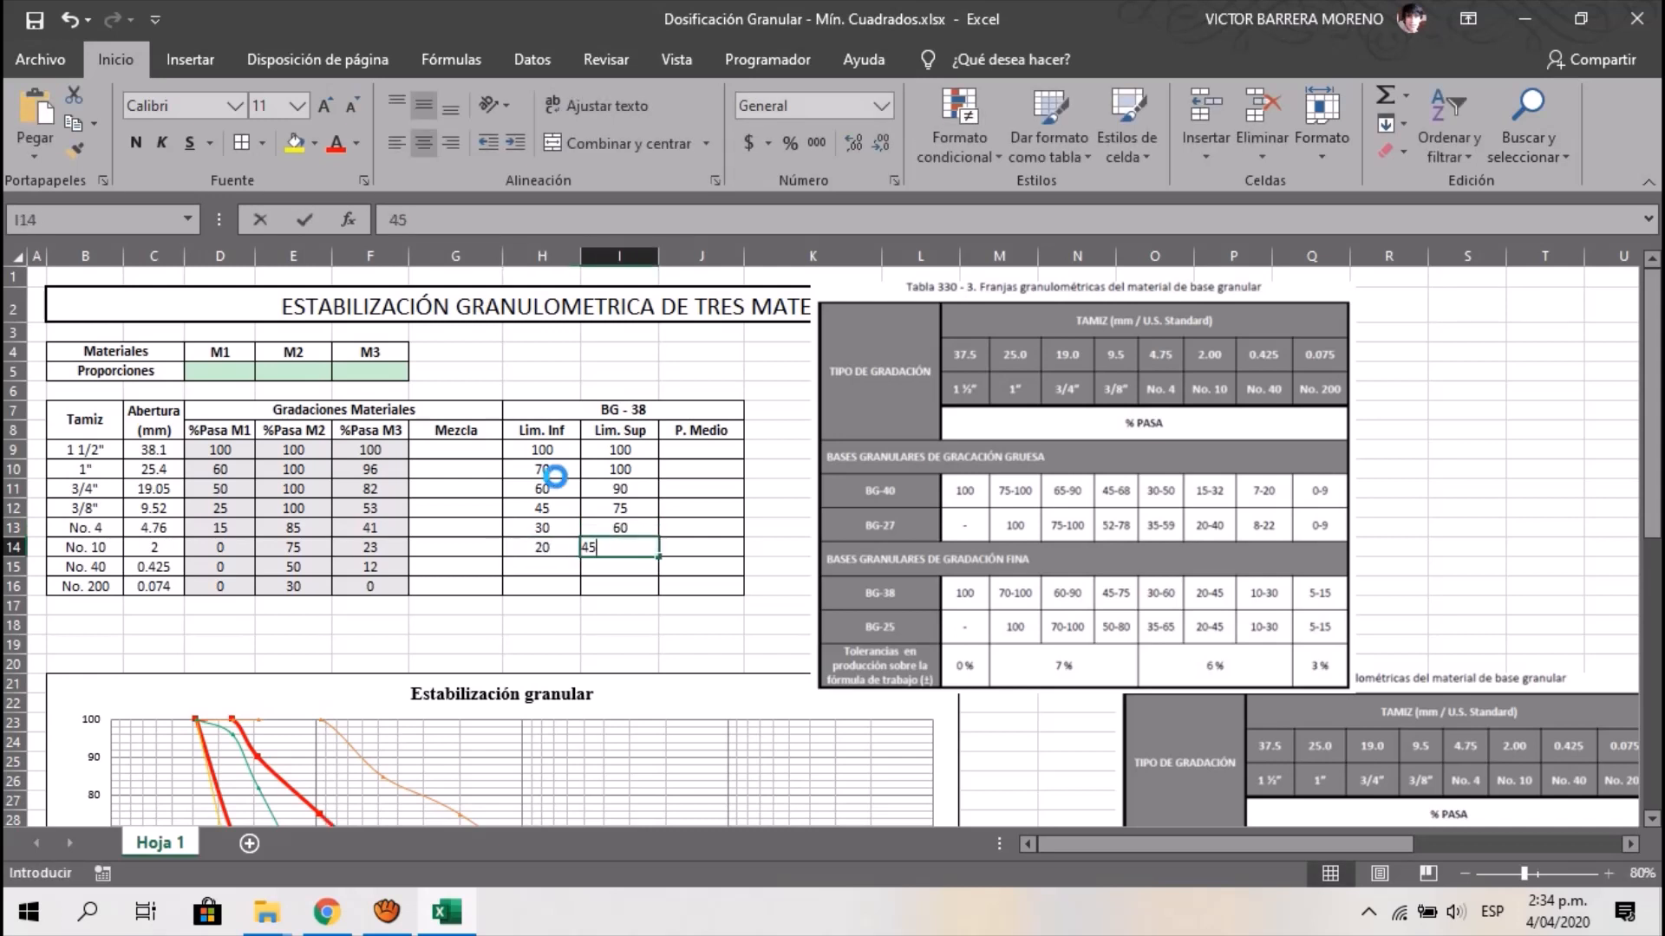
type("45")
key("Return")
Enter the BG-38 limits for the No. 40 sieve: 10 as lower limit and 30 as upper limit
key("Left")
type("10")
key("Right")
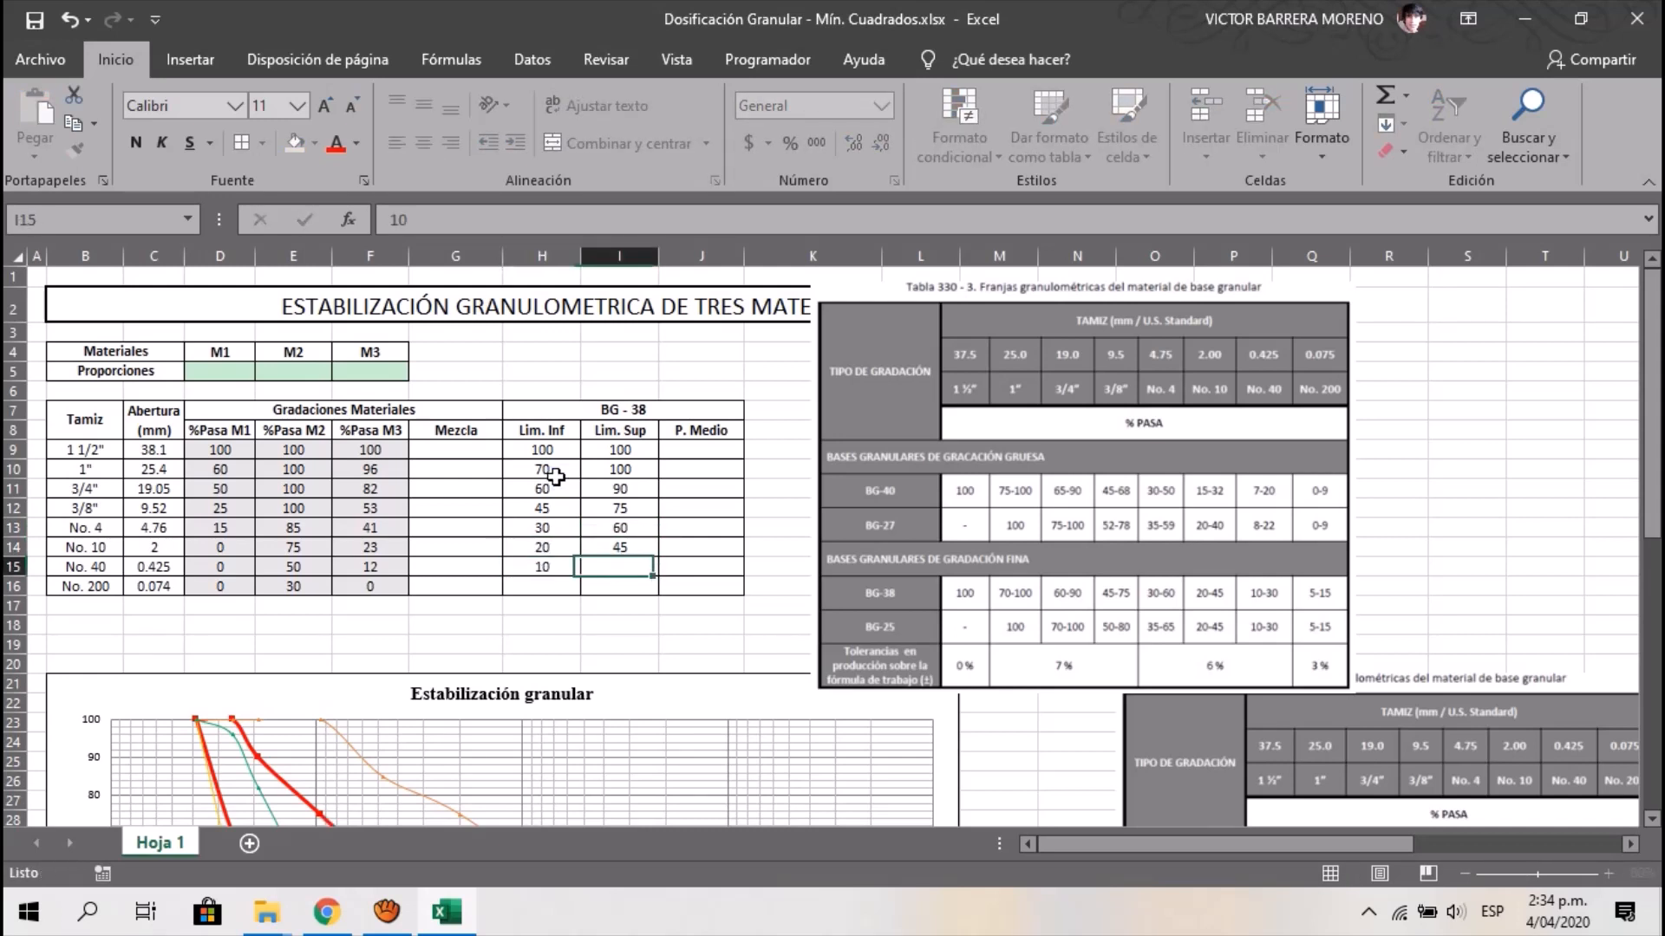
type("30")
key("Return")
Enter the BG-38 limits for the No. 200 sieve: 5 as lower limit and 15 as upper limit
key("Left")
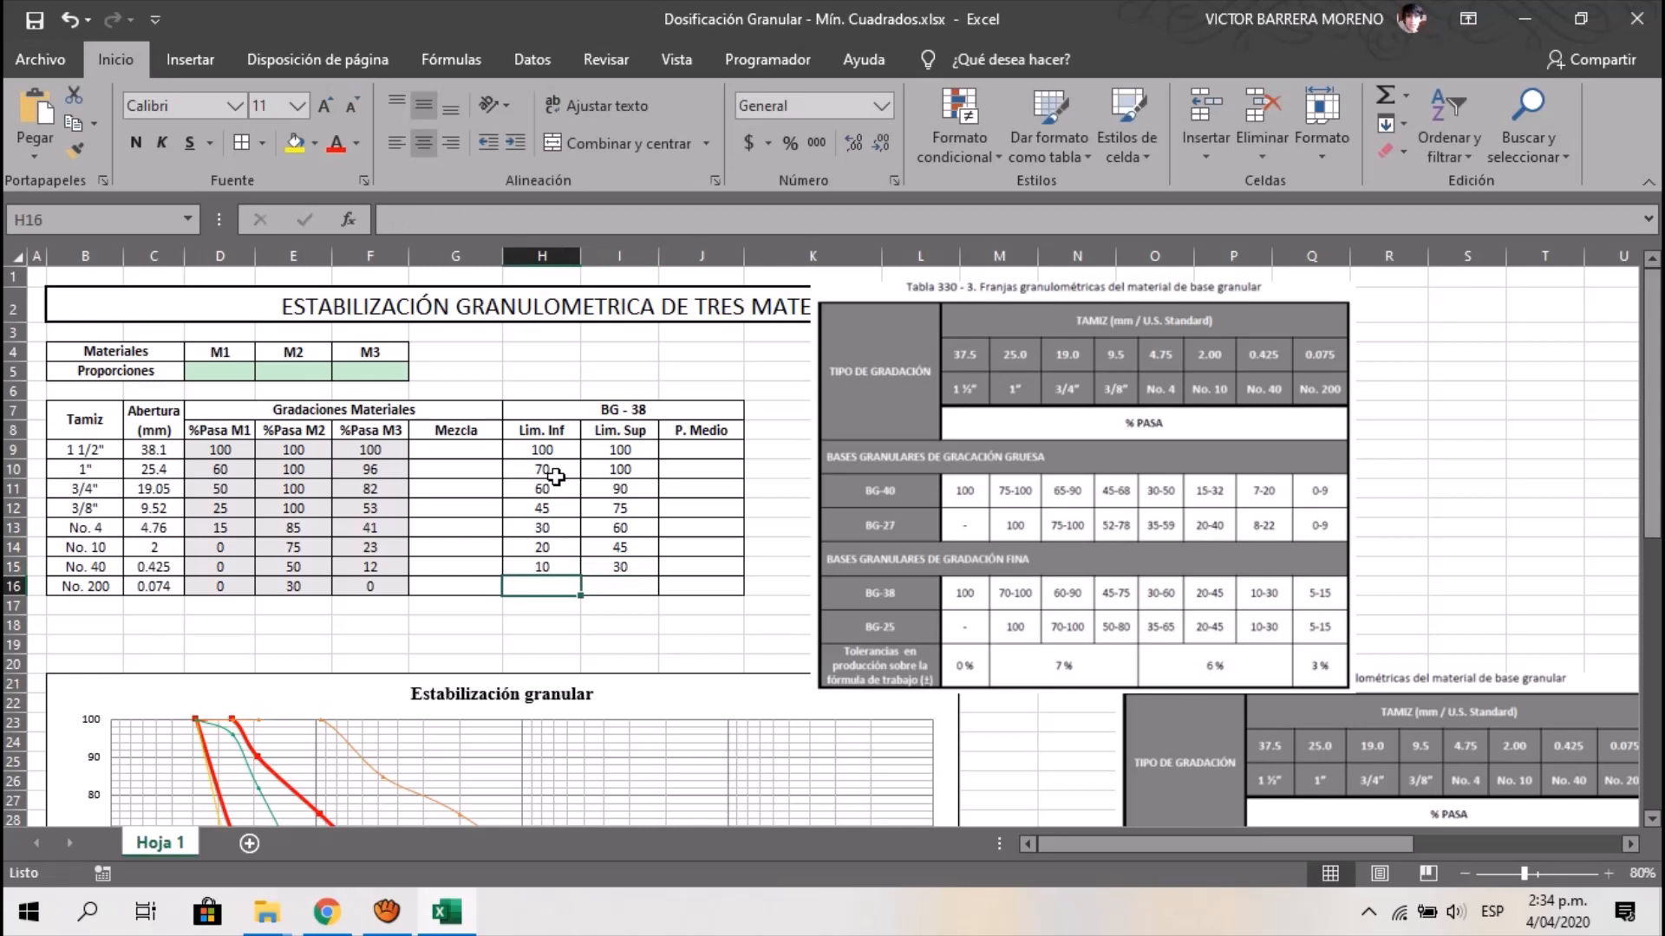
type("5")
key("Right")
type("15")
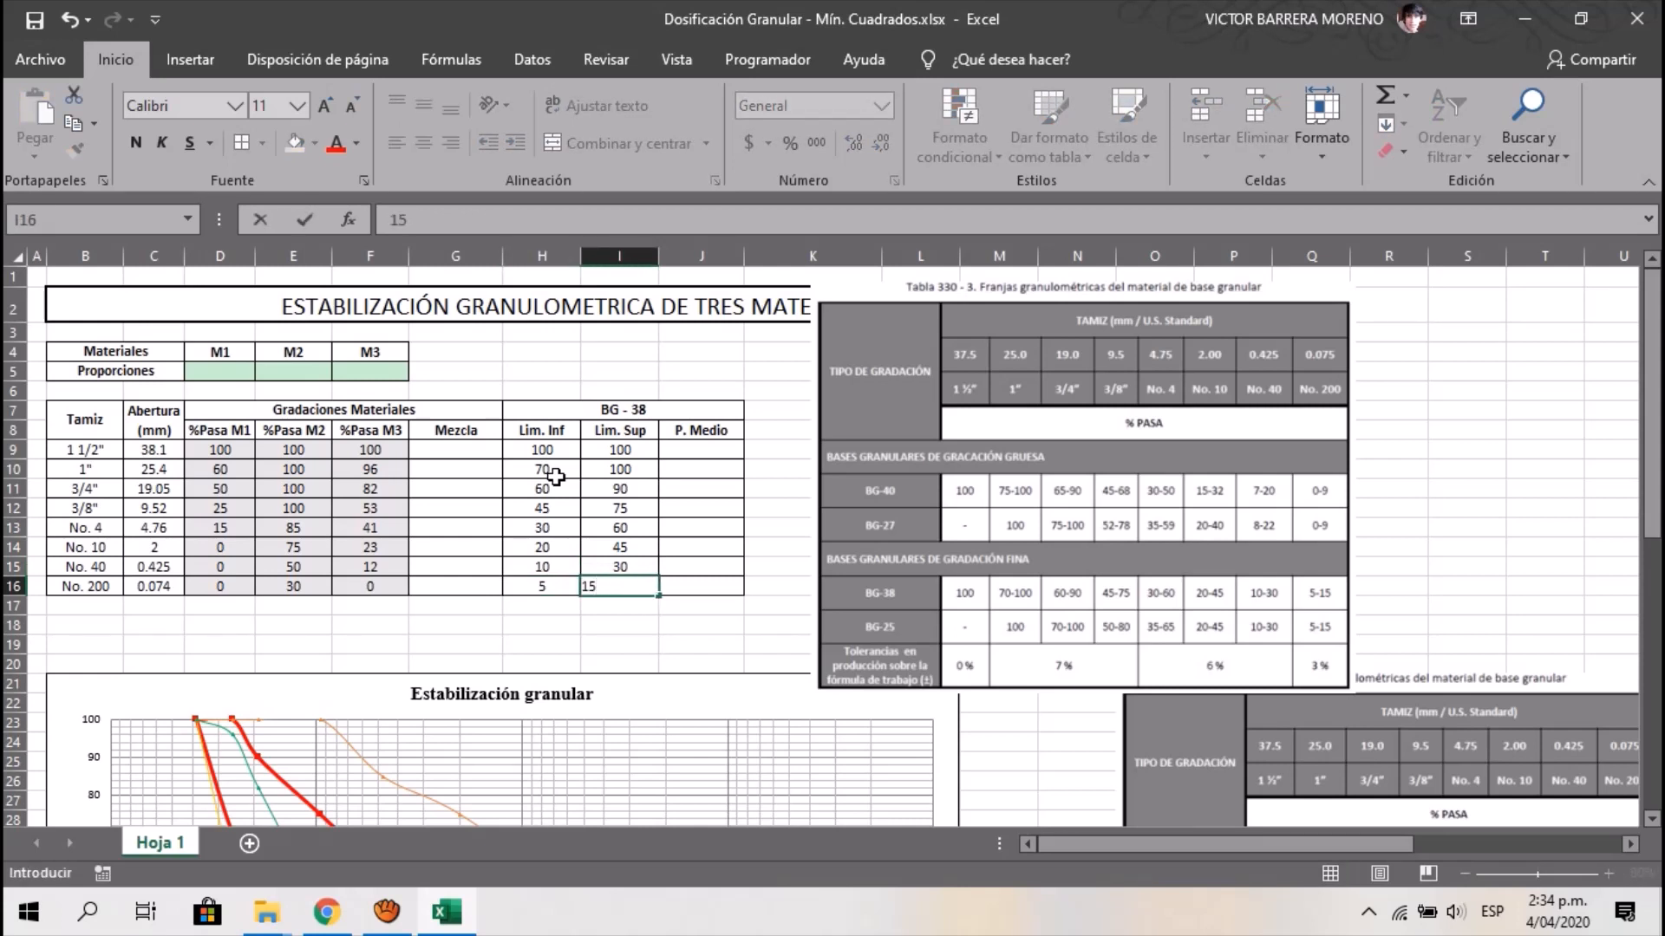
key("Right")
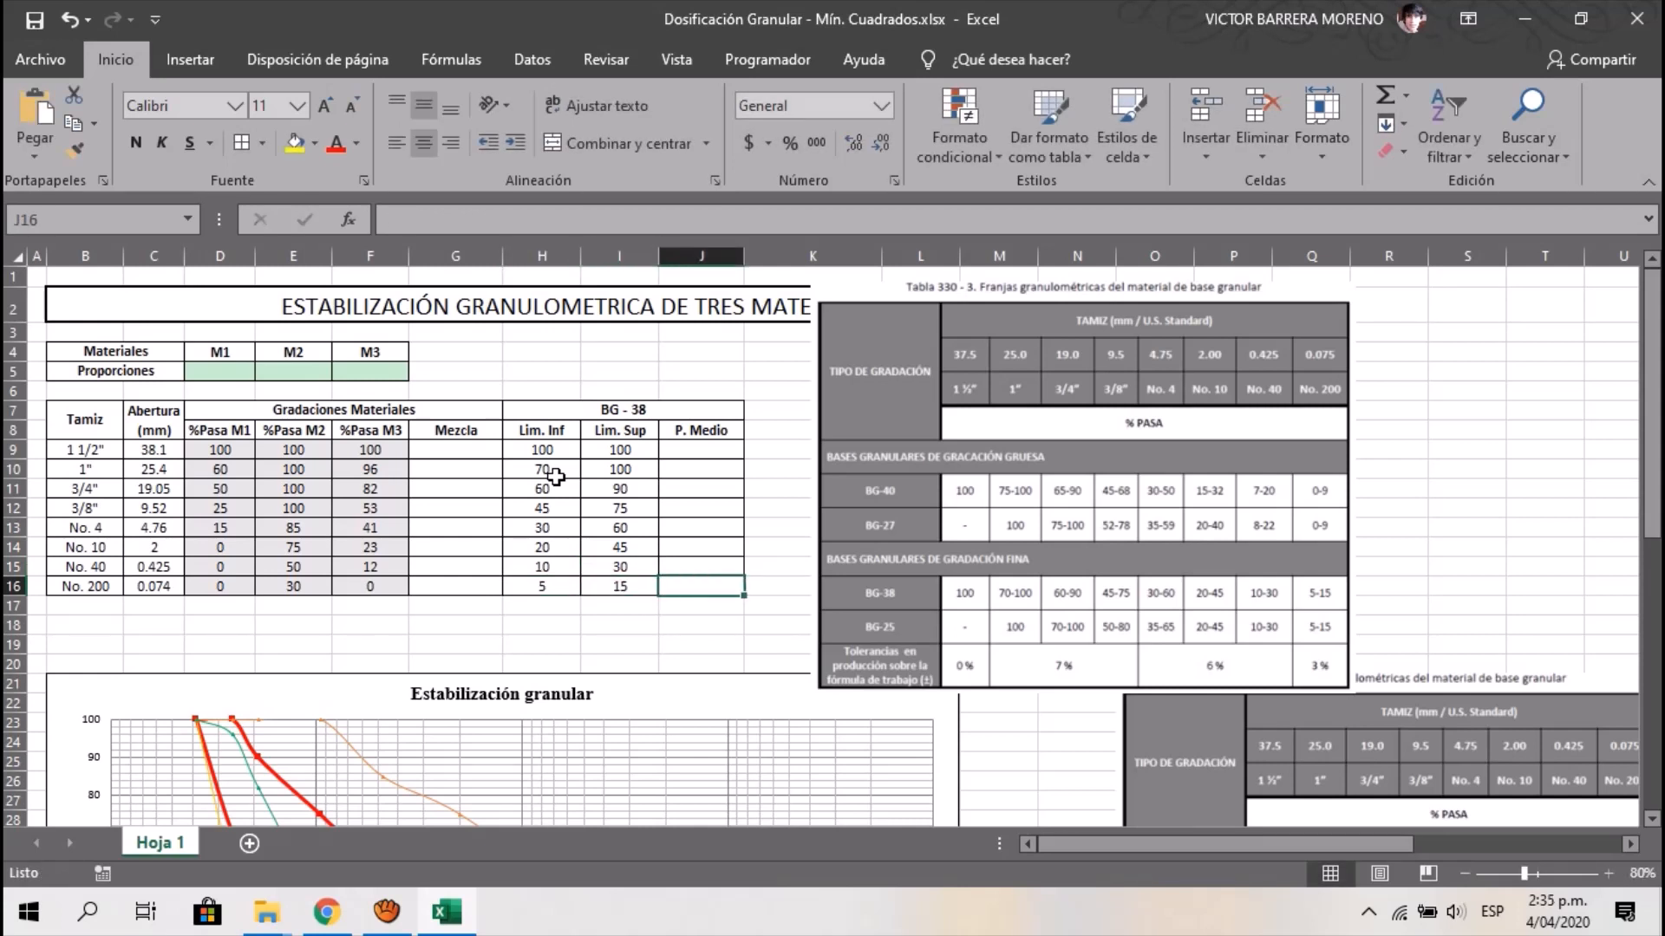
Enter the formula =PROMEDIO(H9:I9) in J9 to calculate the midpoint for the 1 1/2" sieve
key("Up")
key("Up")
key("Up")
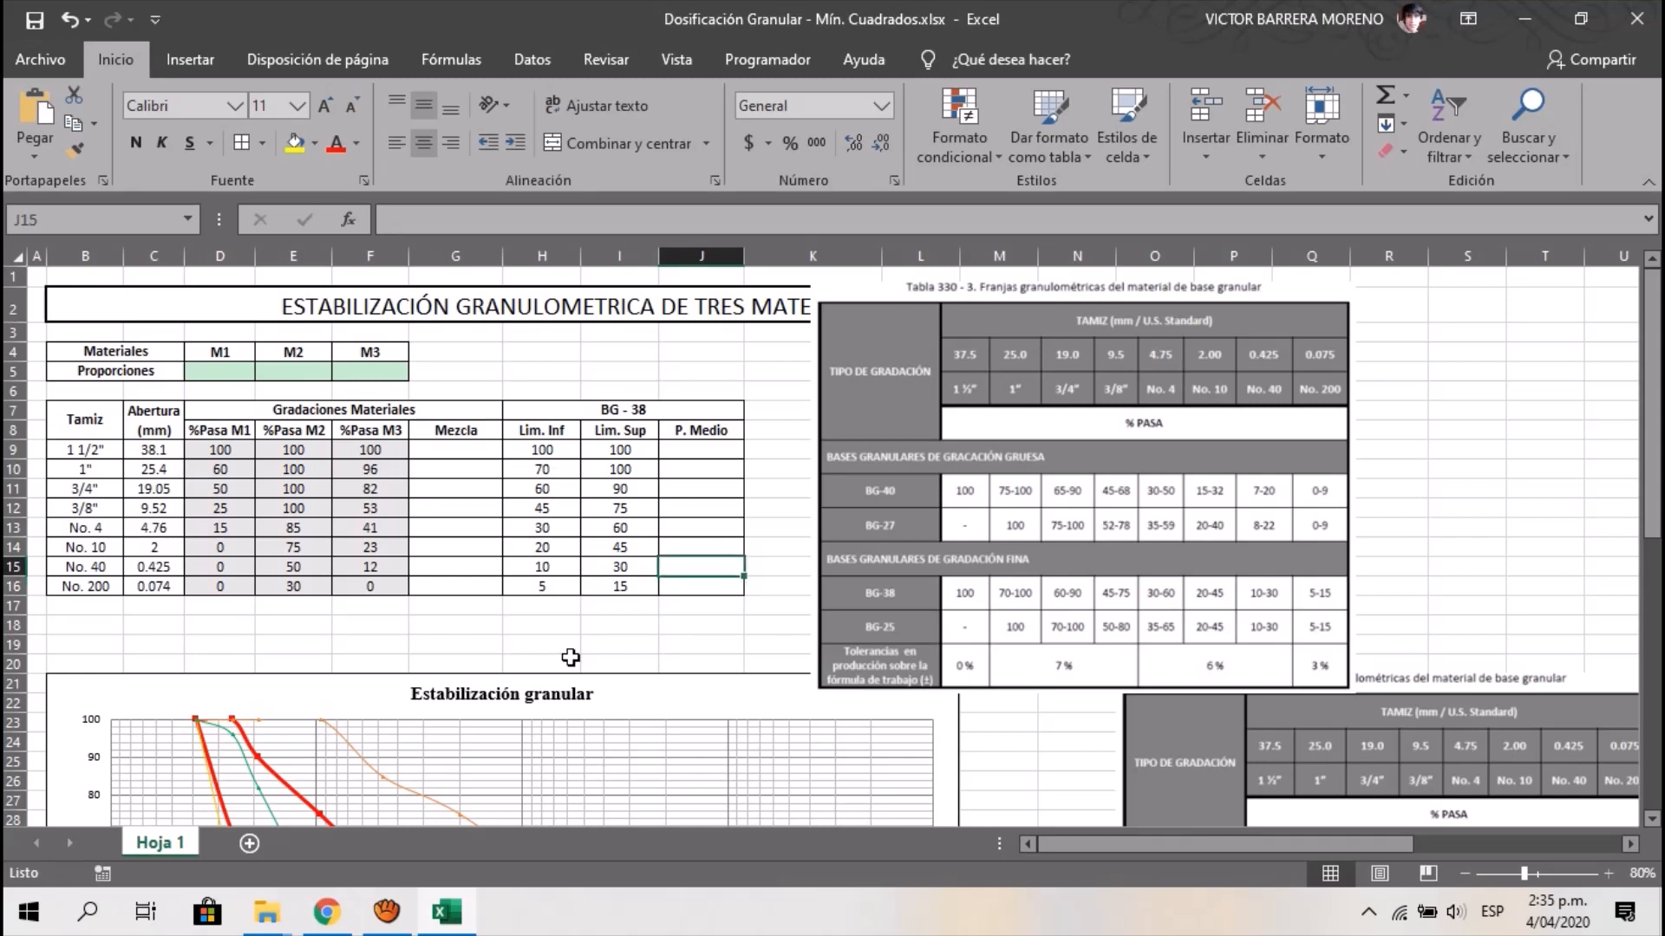
key("Up")
key("Up")
key("Up")
key("Up")
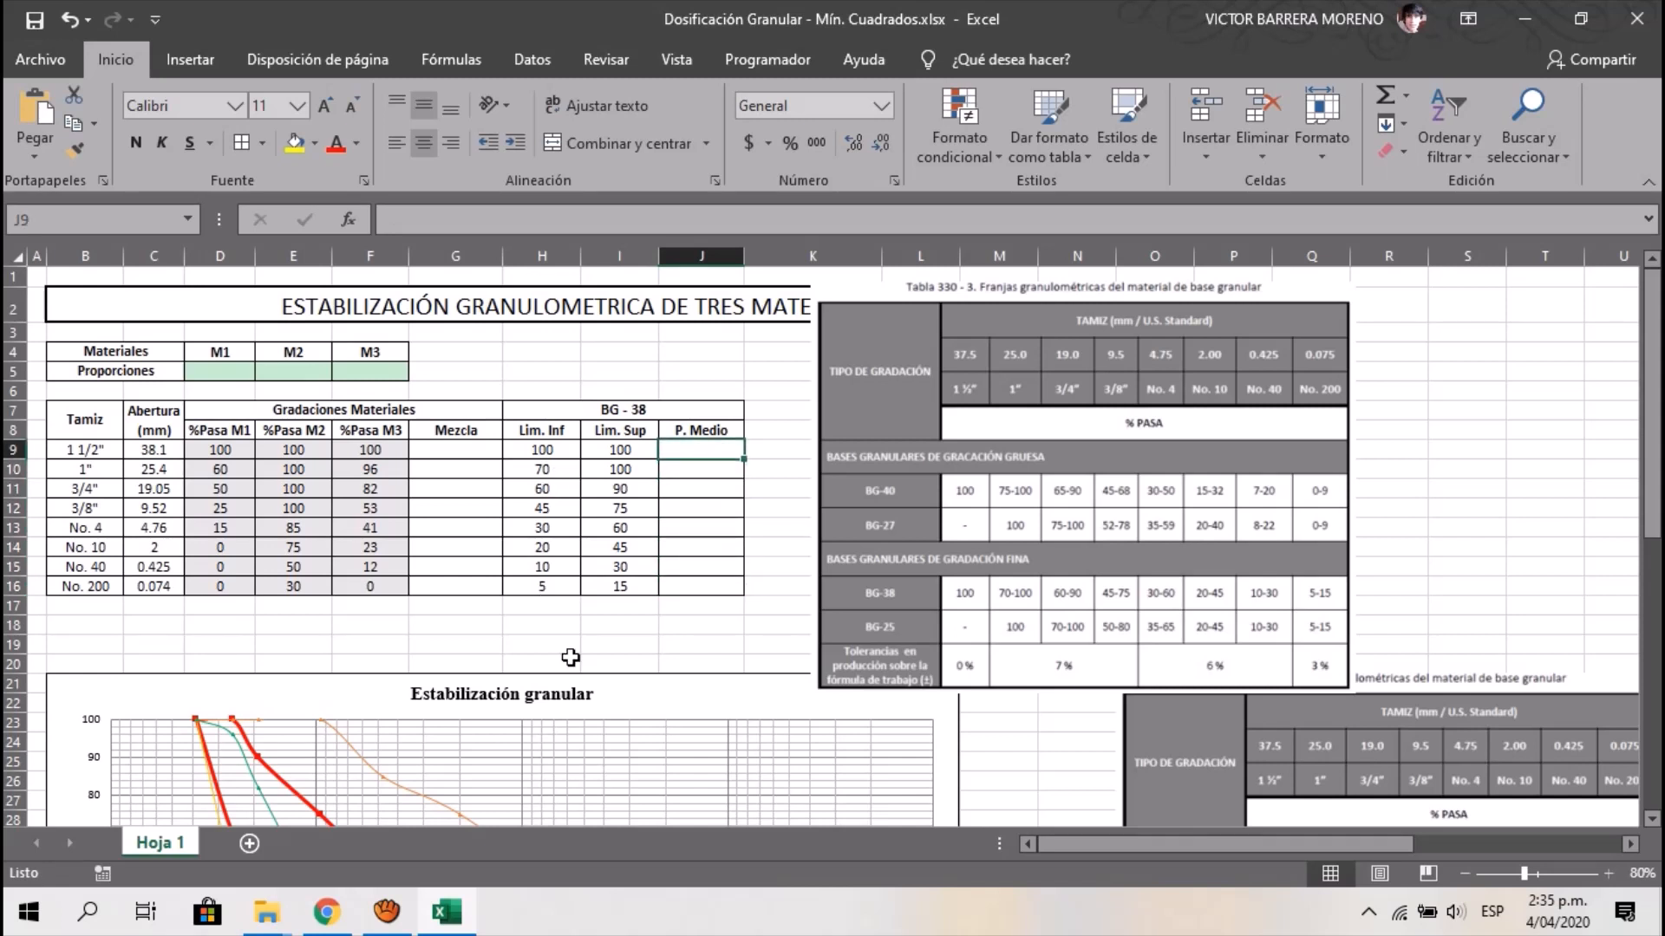
type("=pr")
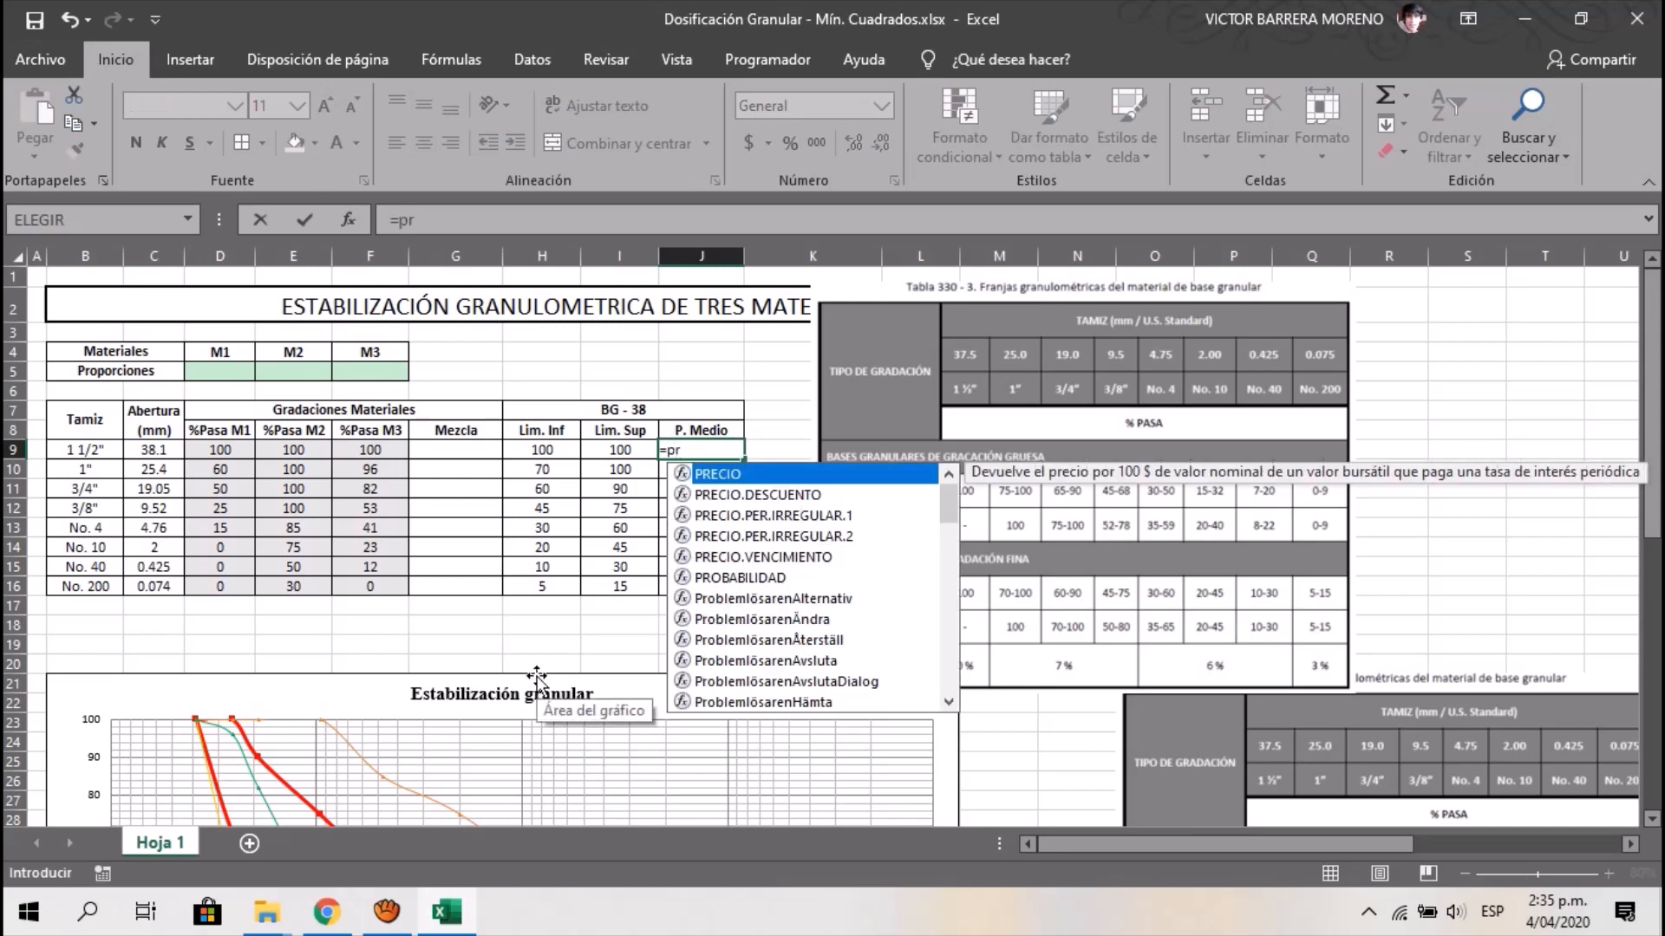
key("BackSpace")
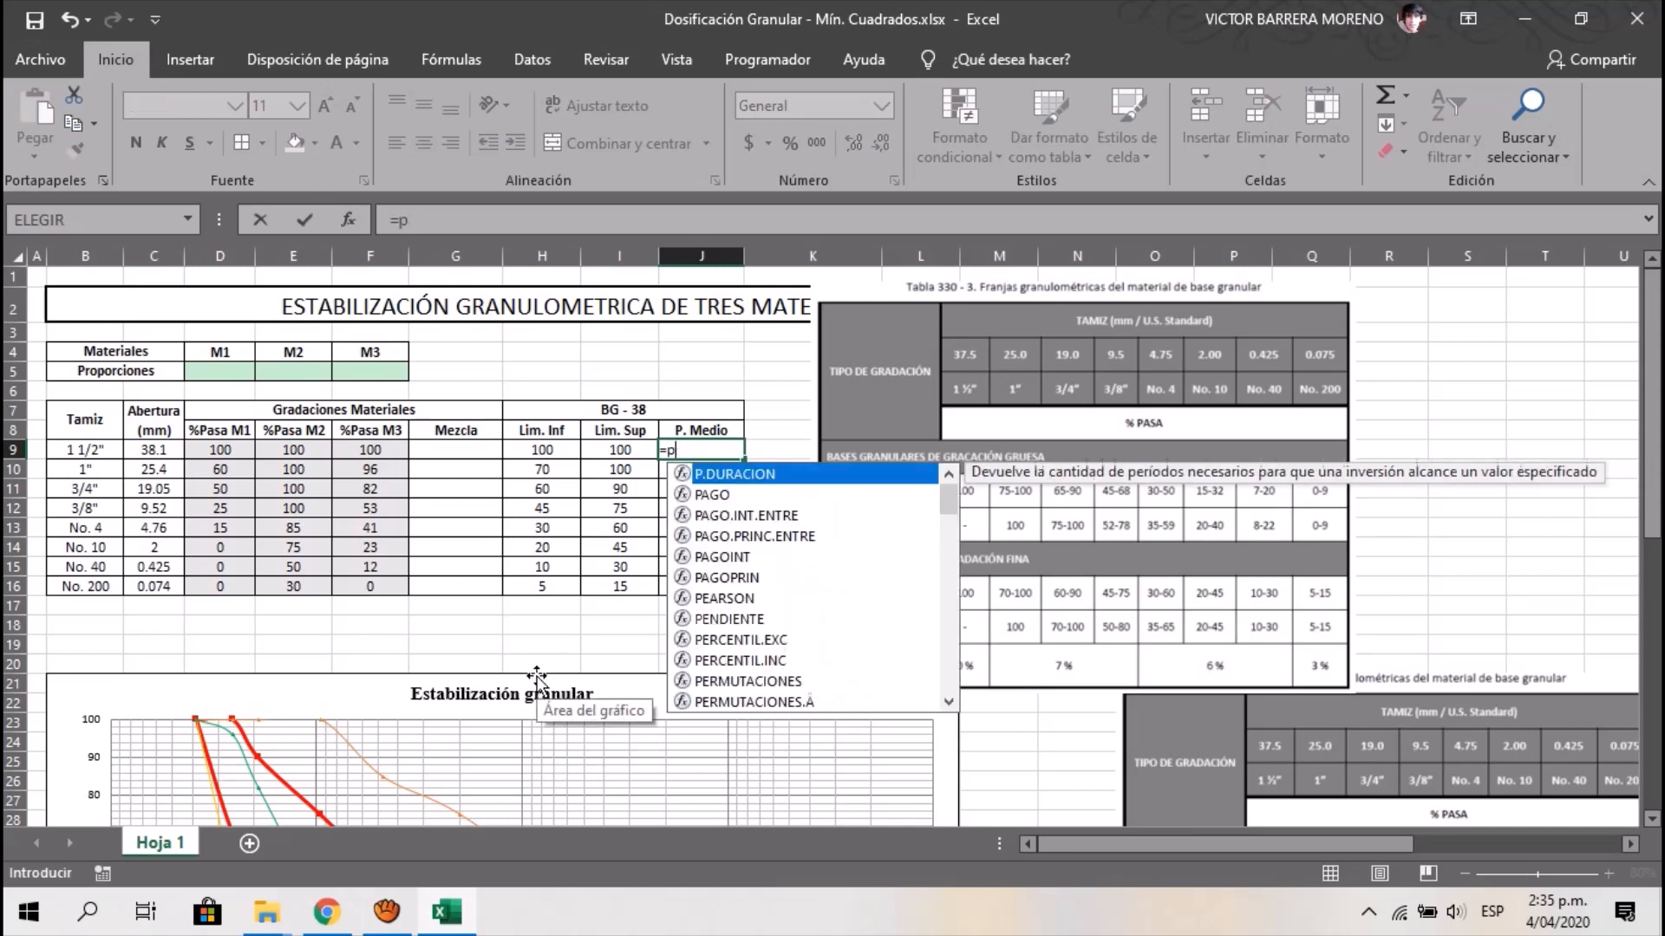
type("romed")
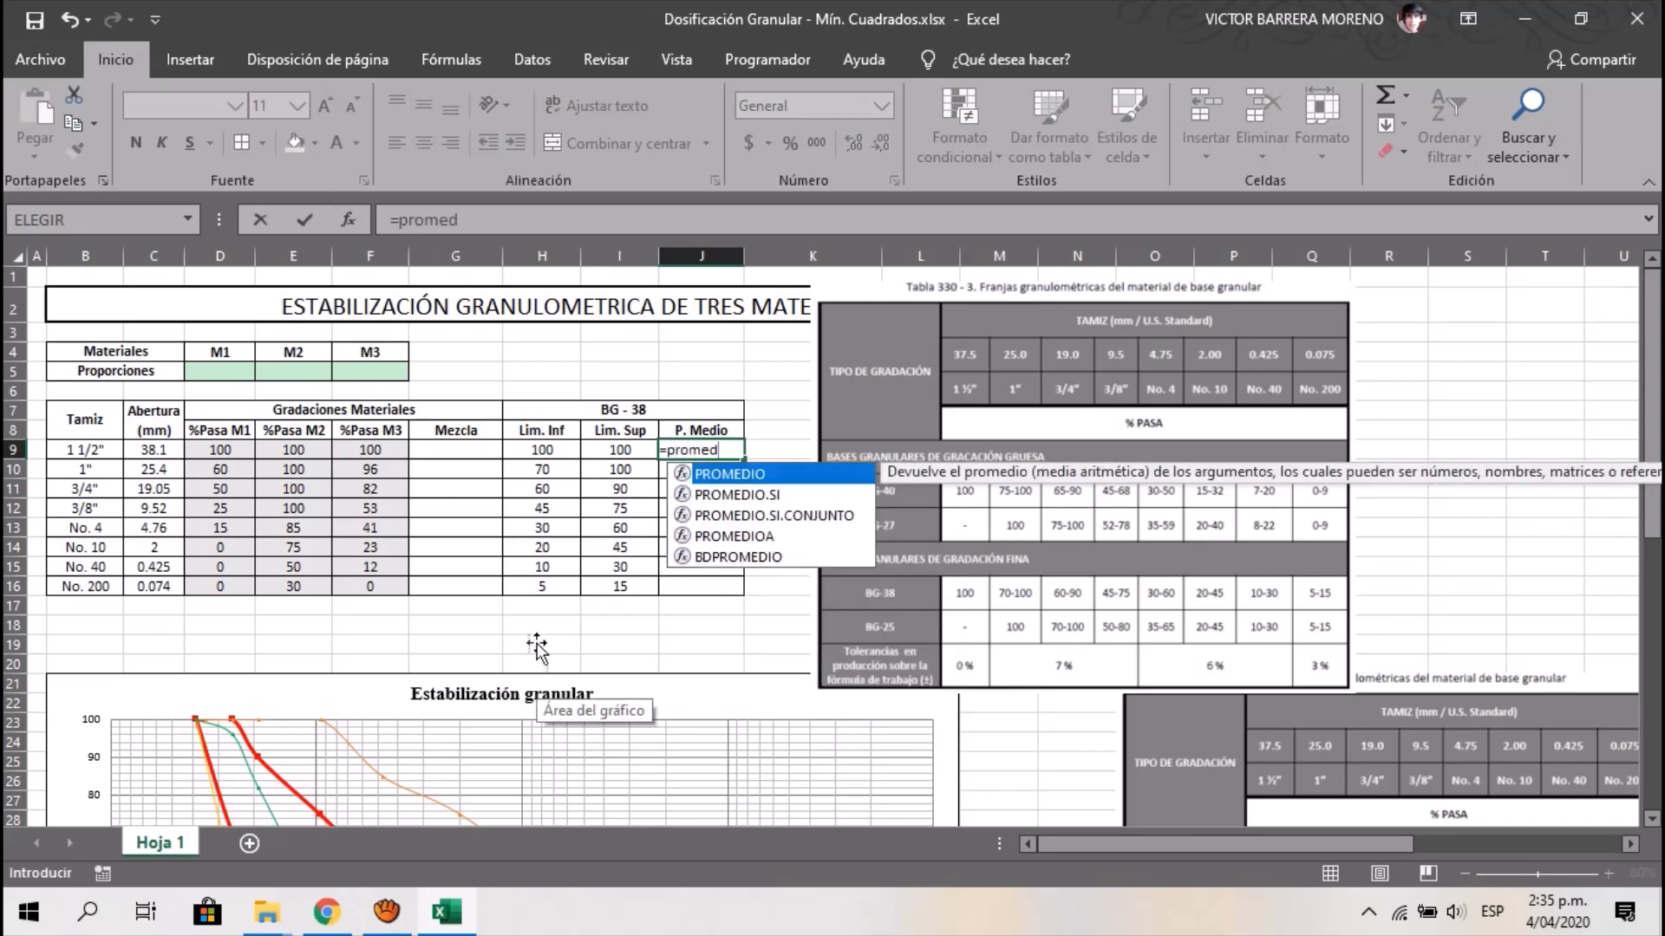
double_click(742, 475)
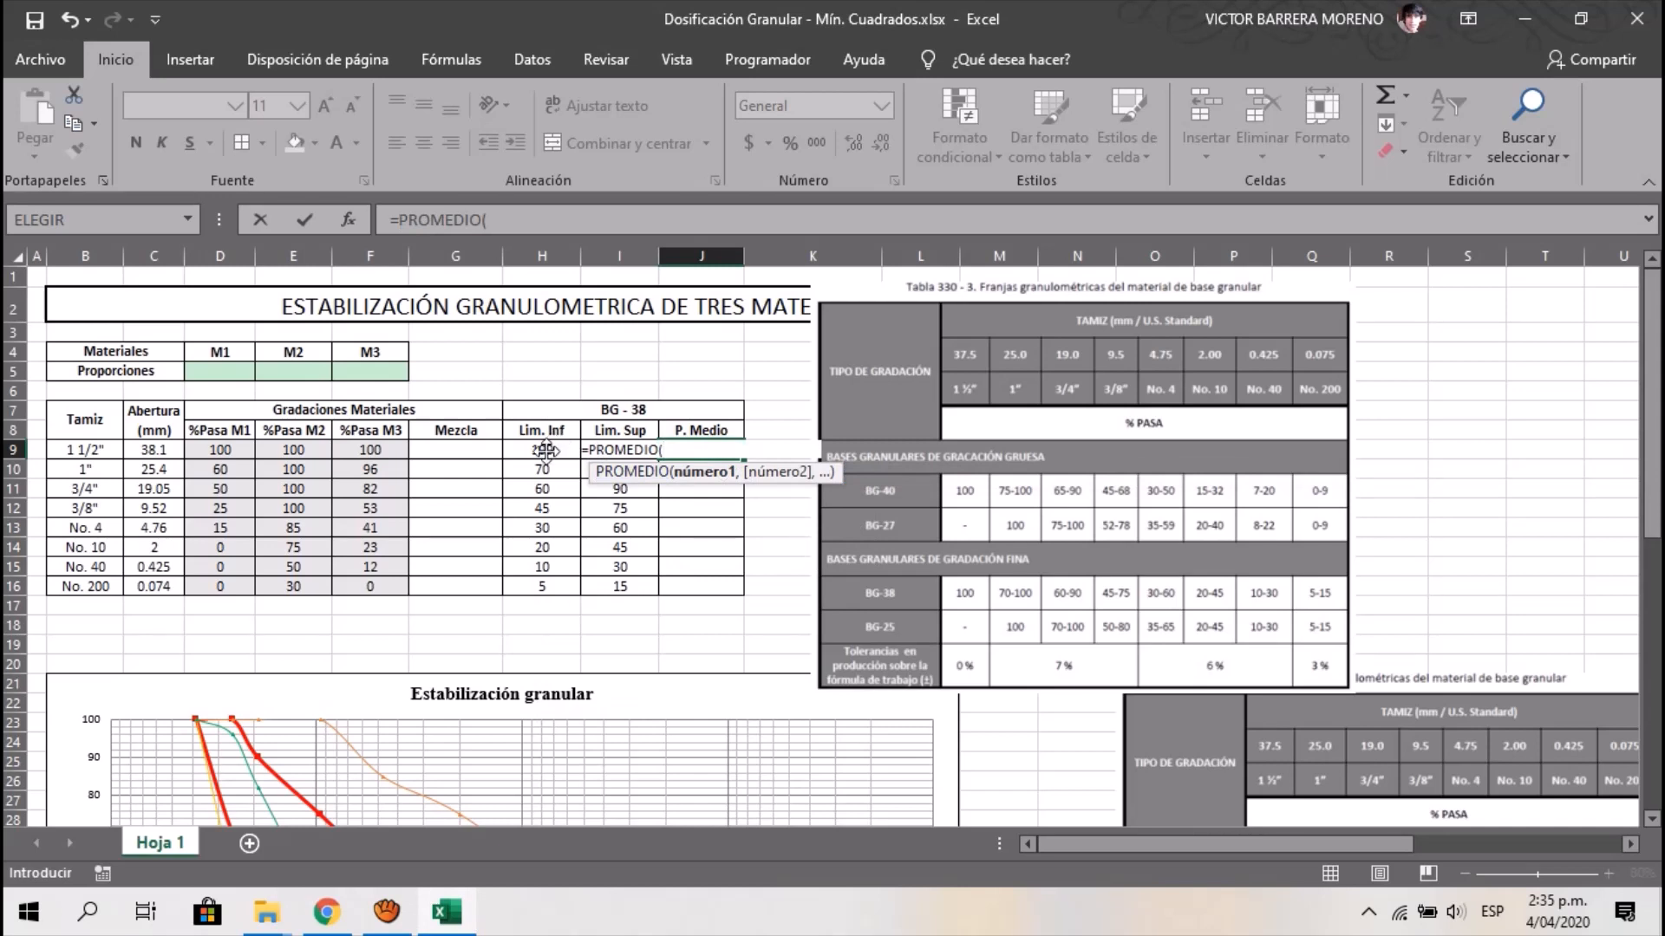
left_click_drag(555, 449, 610, 451)
type(")")
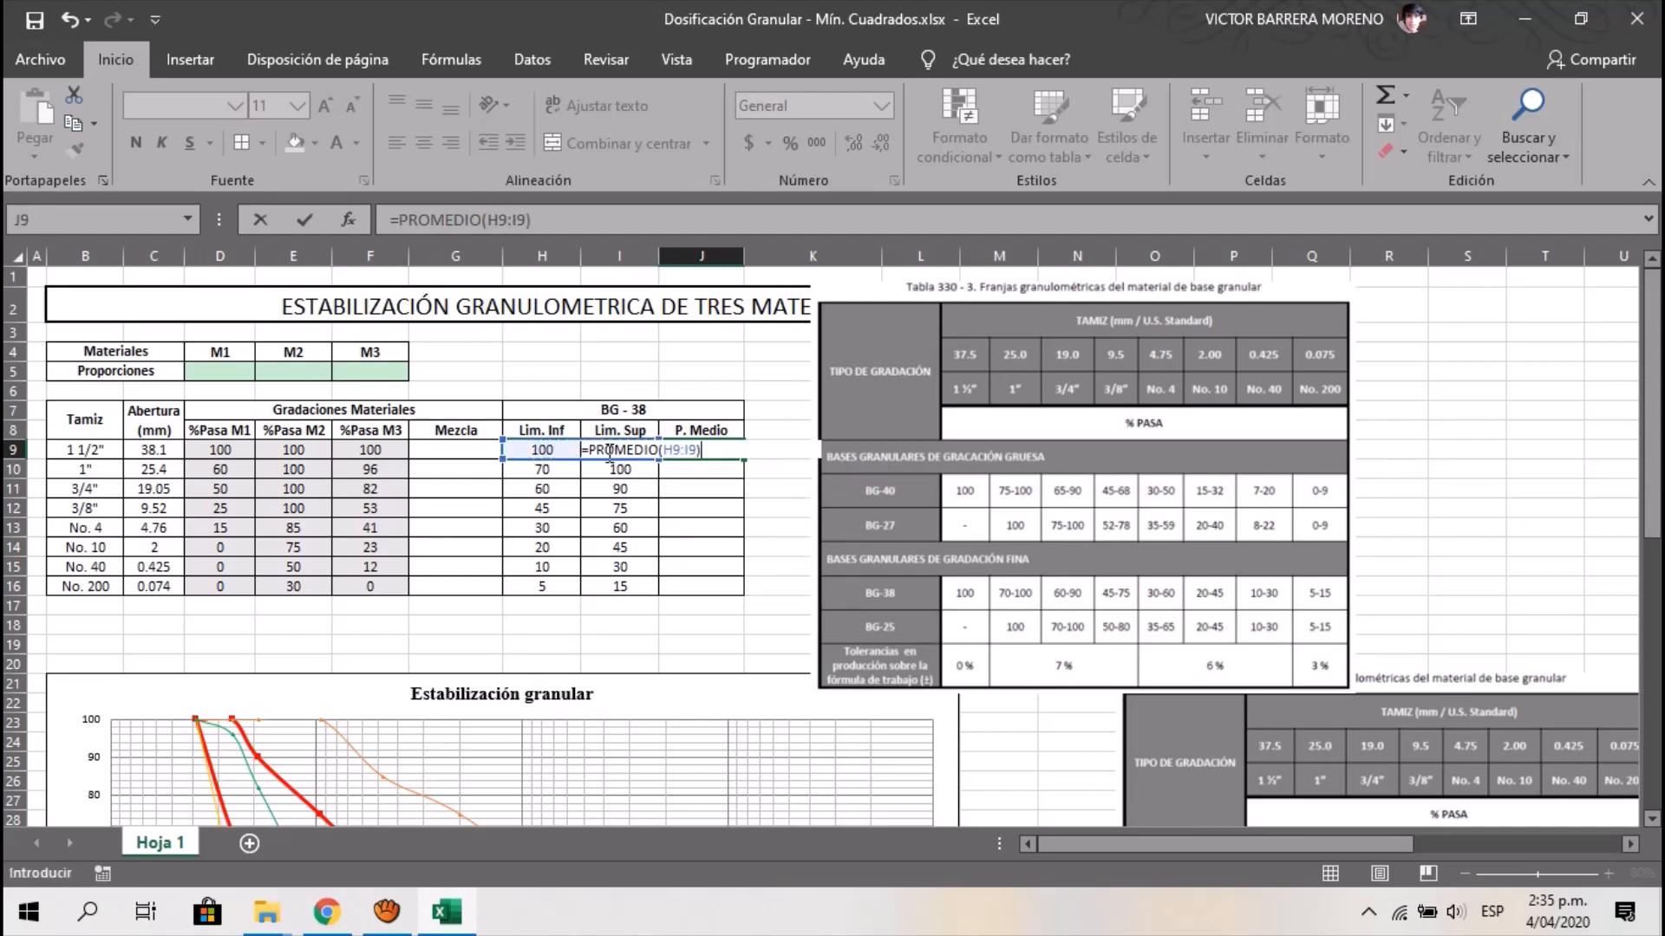
key("Return")
Fill the midpoint formula from J9 down to J16 for the remaining sieves
key("Up")
left_click_drag(746, 460, 736, 602)
left_click(686, 622)
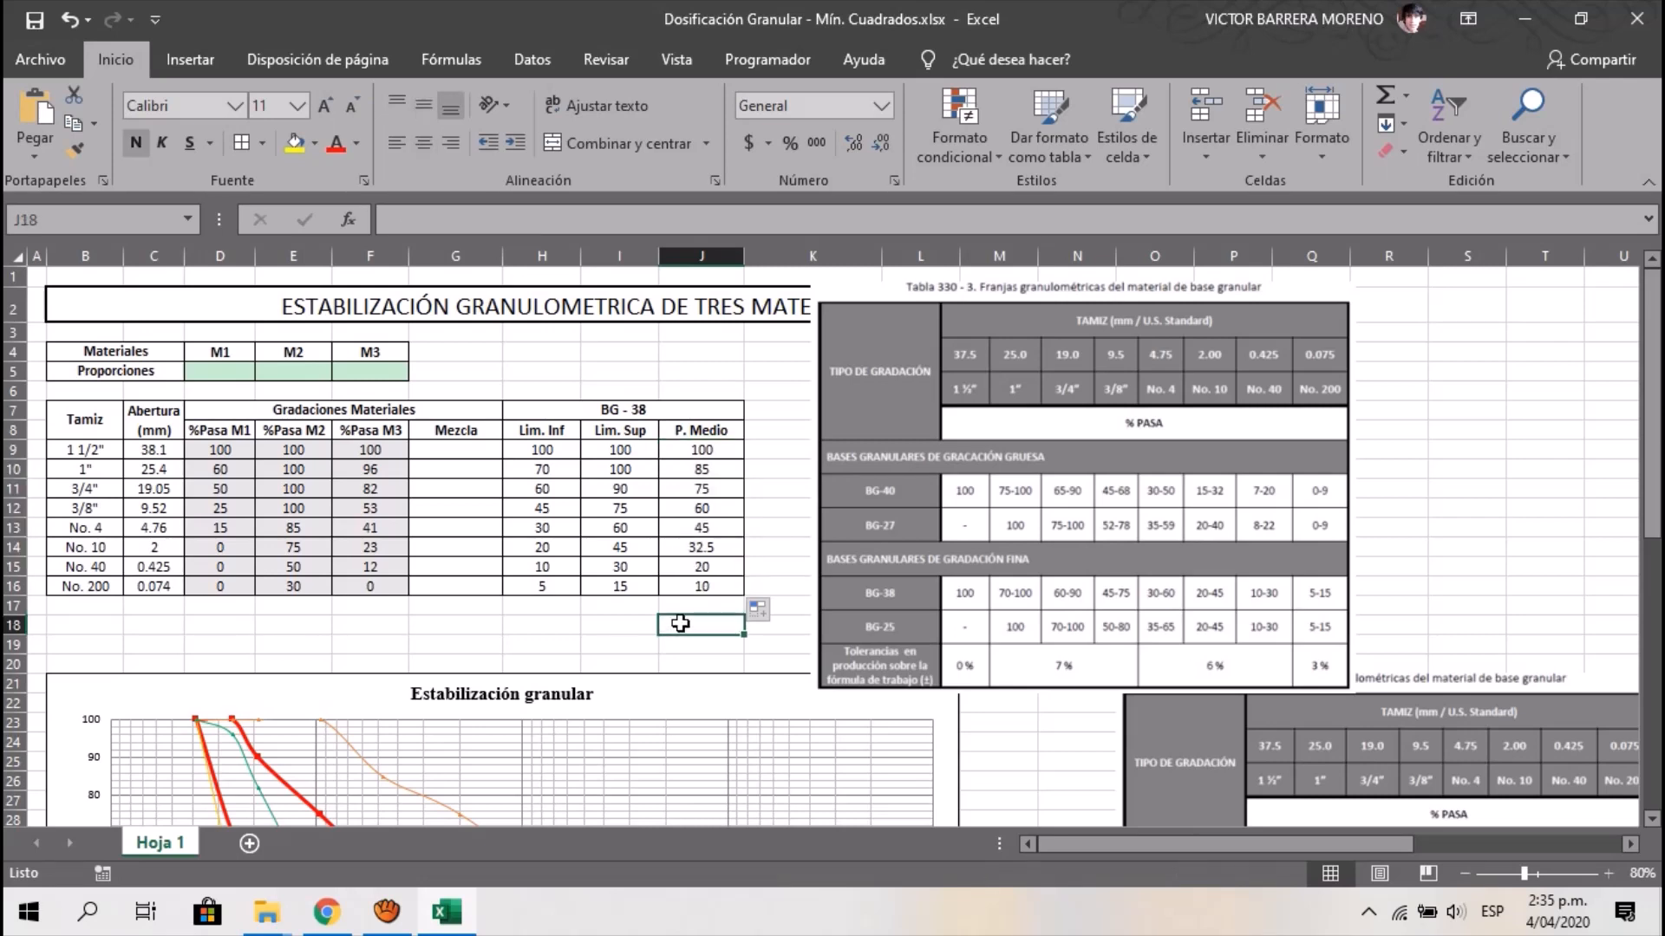
Examine the material curves against the specification limits in the Estabilización granular chart
scroll(597, 664, "down", 7)
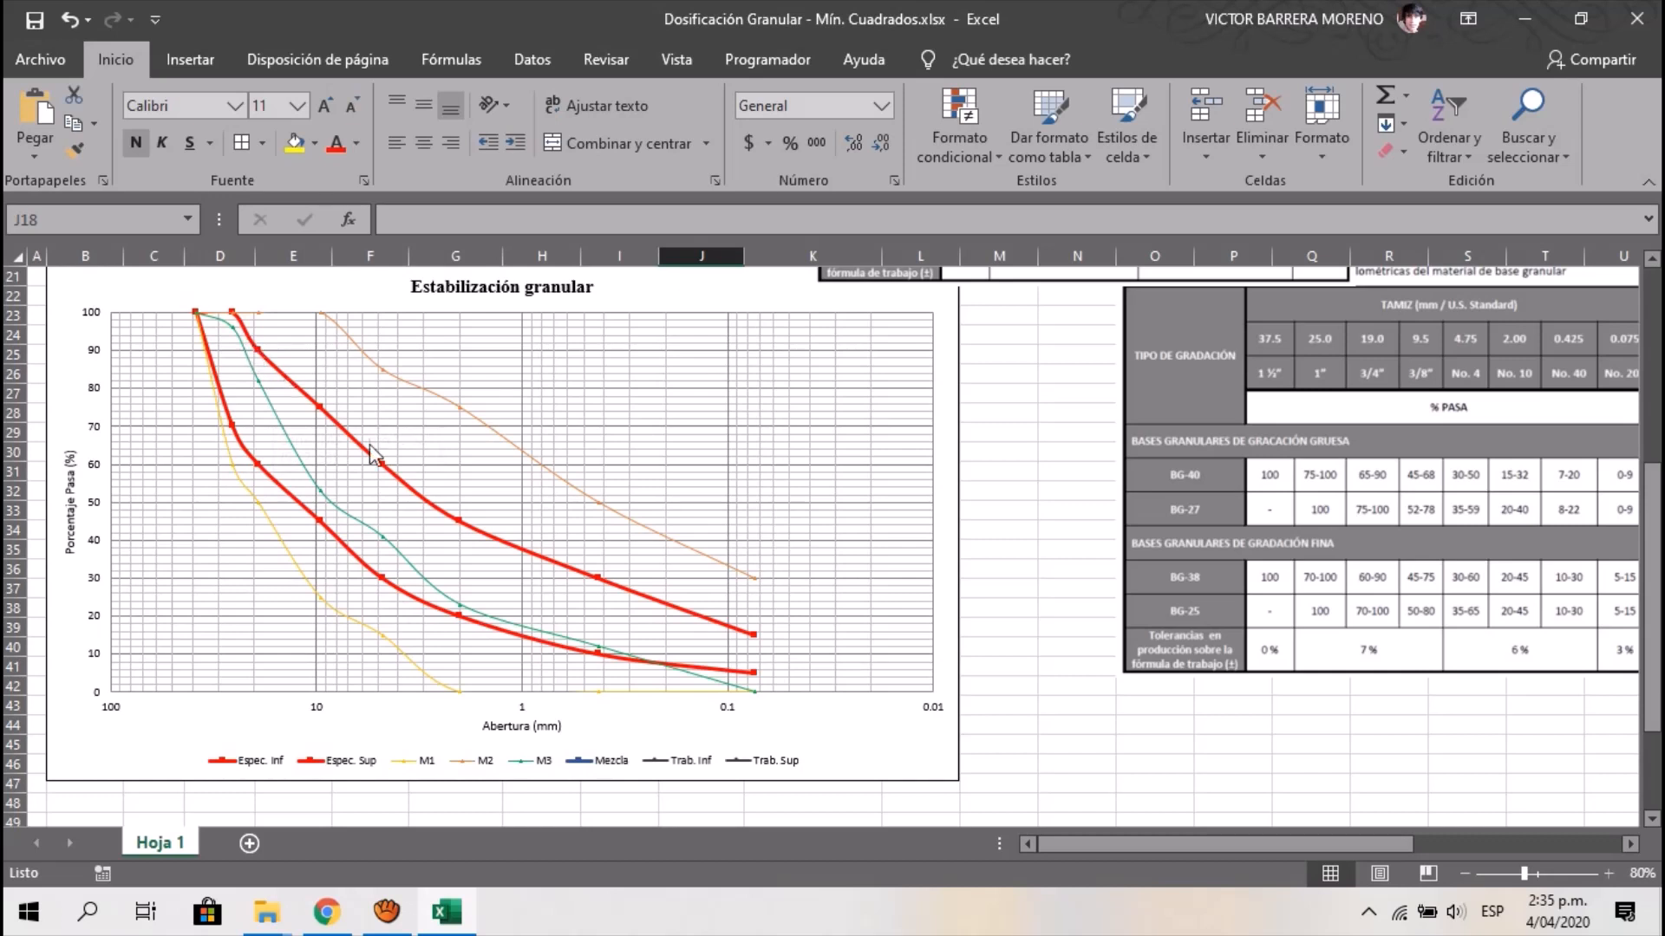
mouse_move(618, 588)
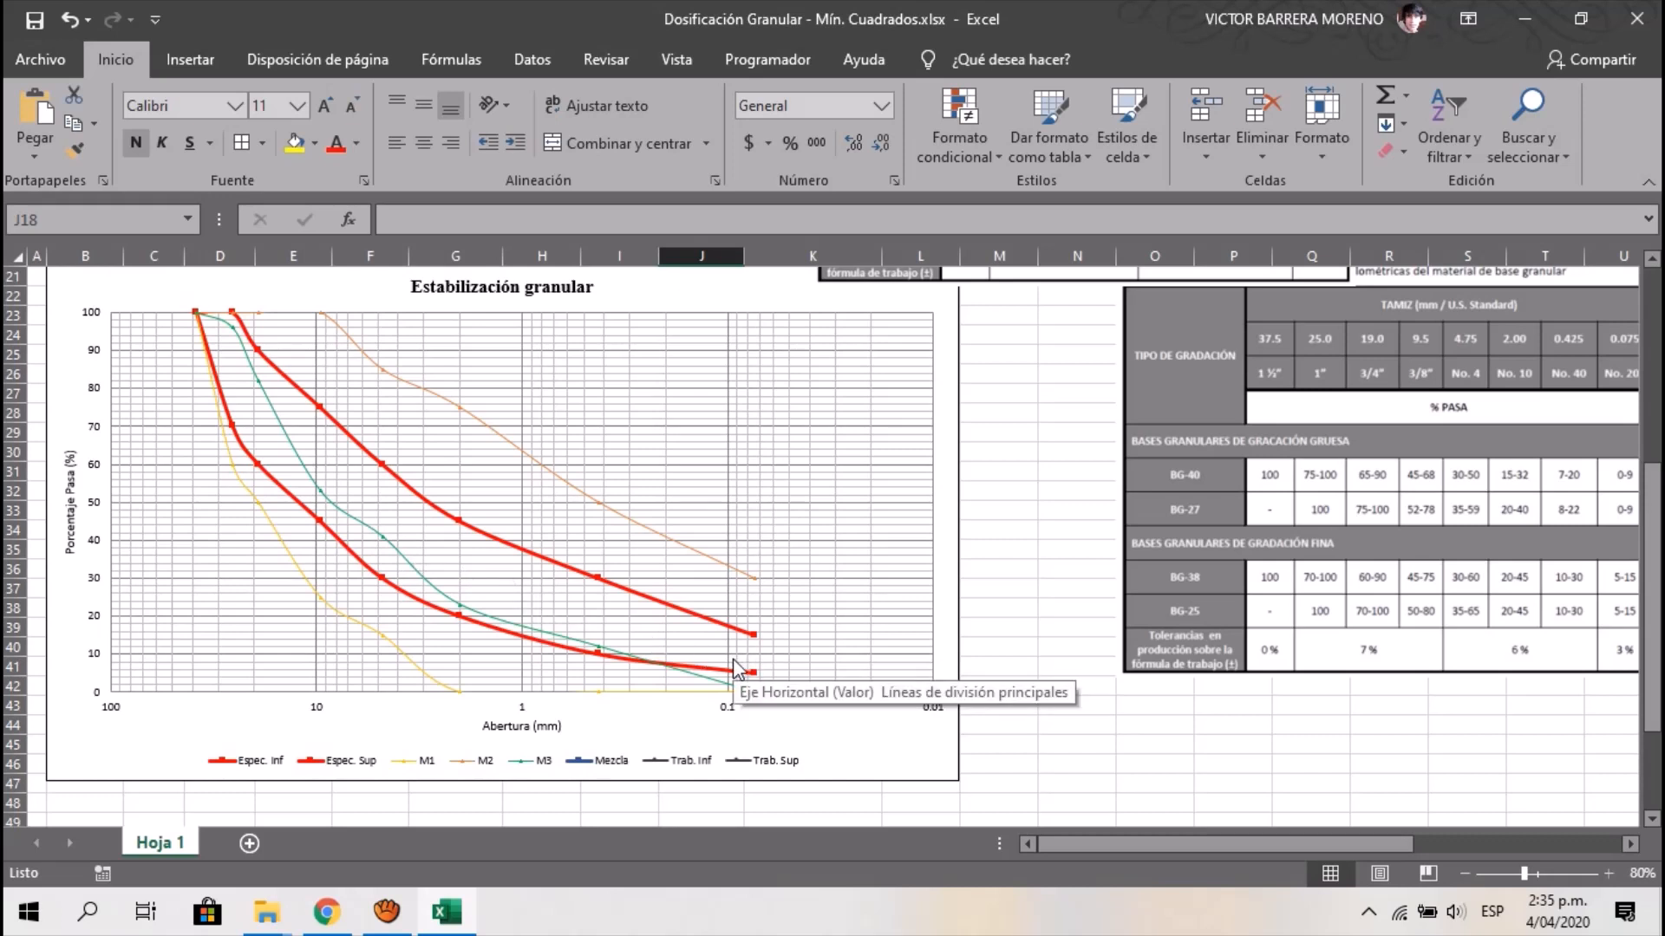
scroll(732, 658, "up", 7)
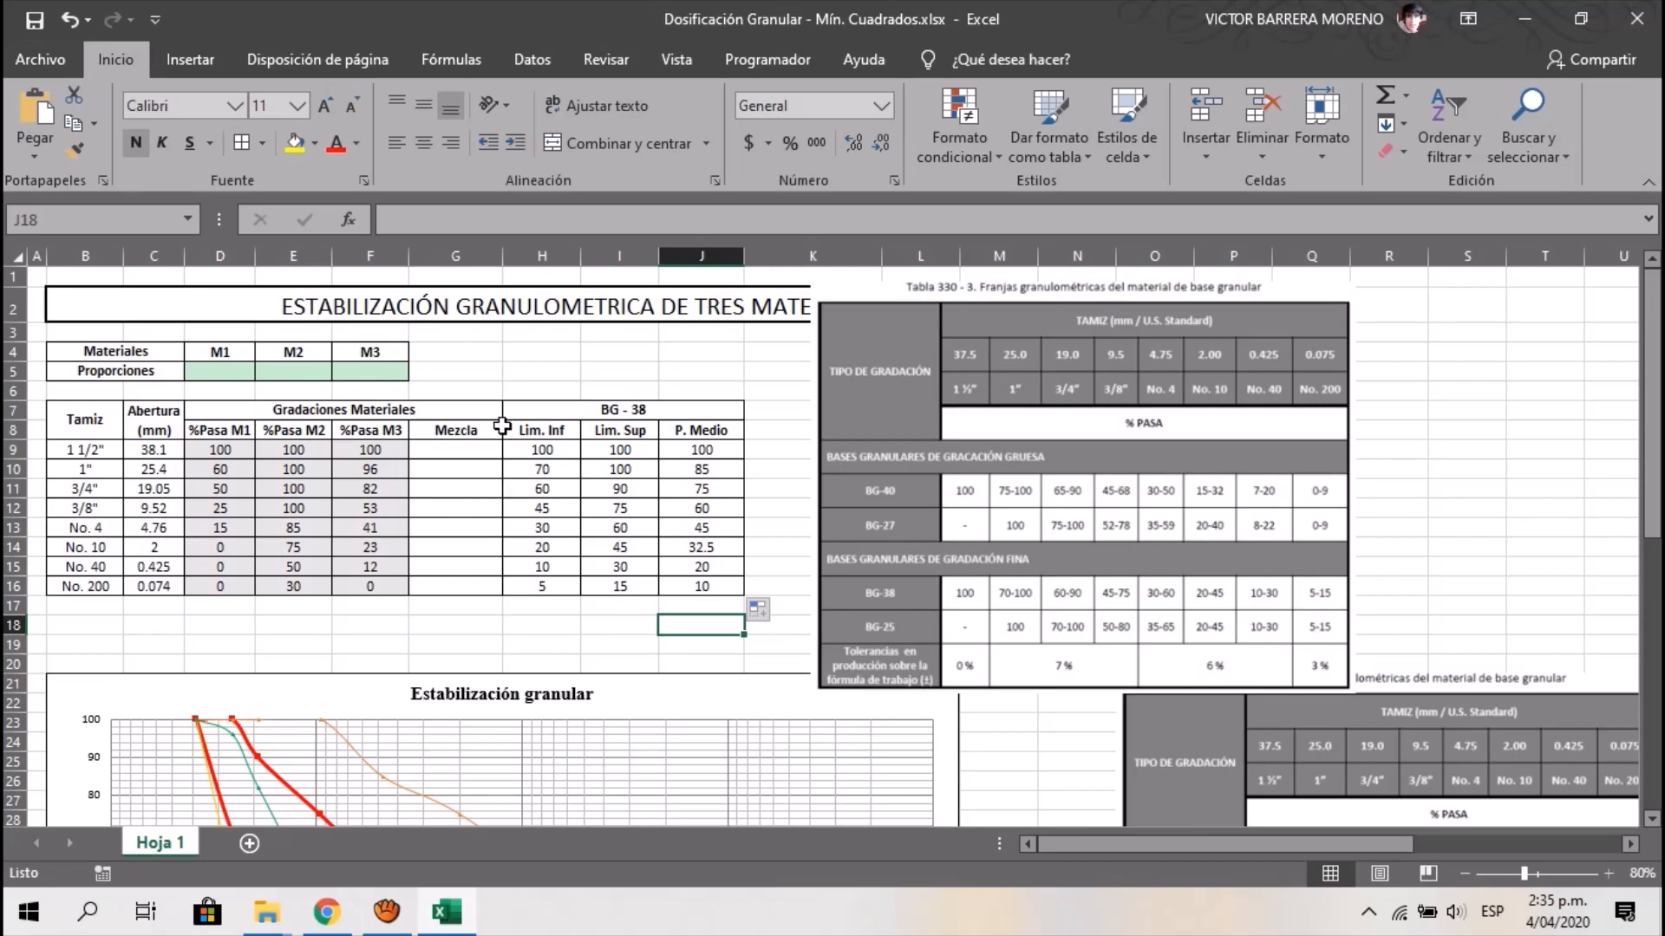
Enter the trial material proportions: 80% for M1, 10% for M2 and 10% for M3
left_click(235, 372)
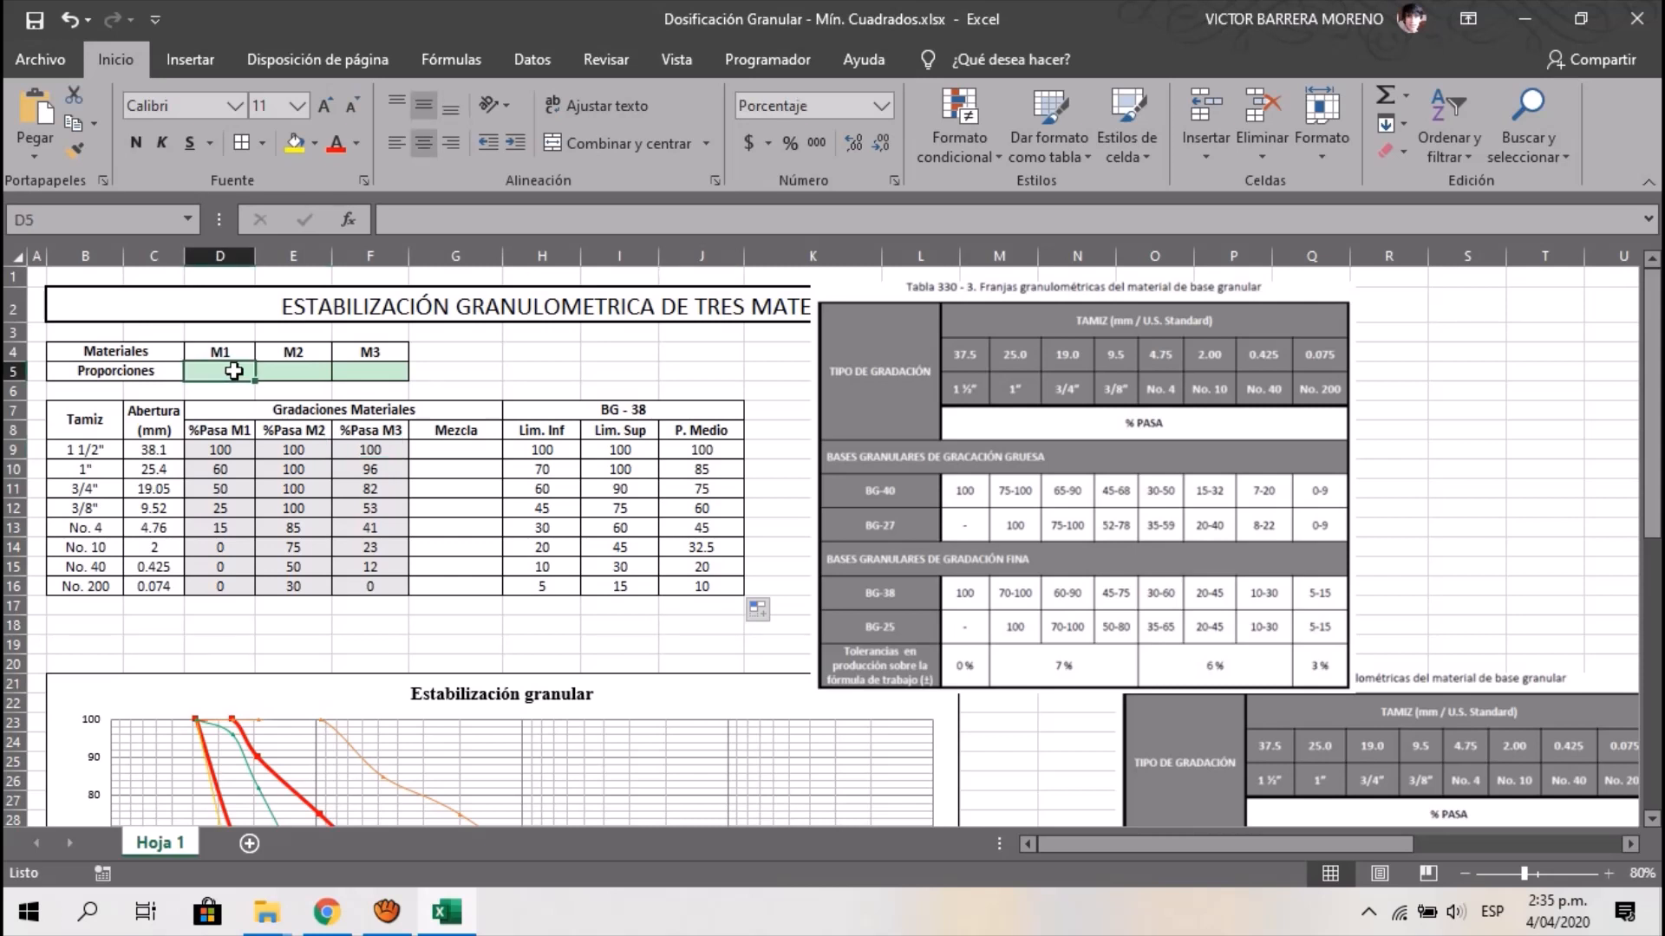
type("80")
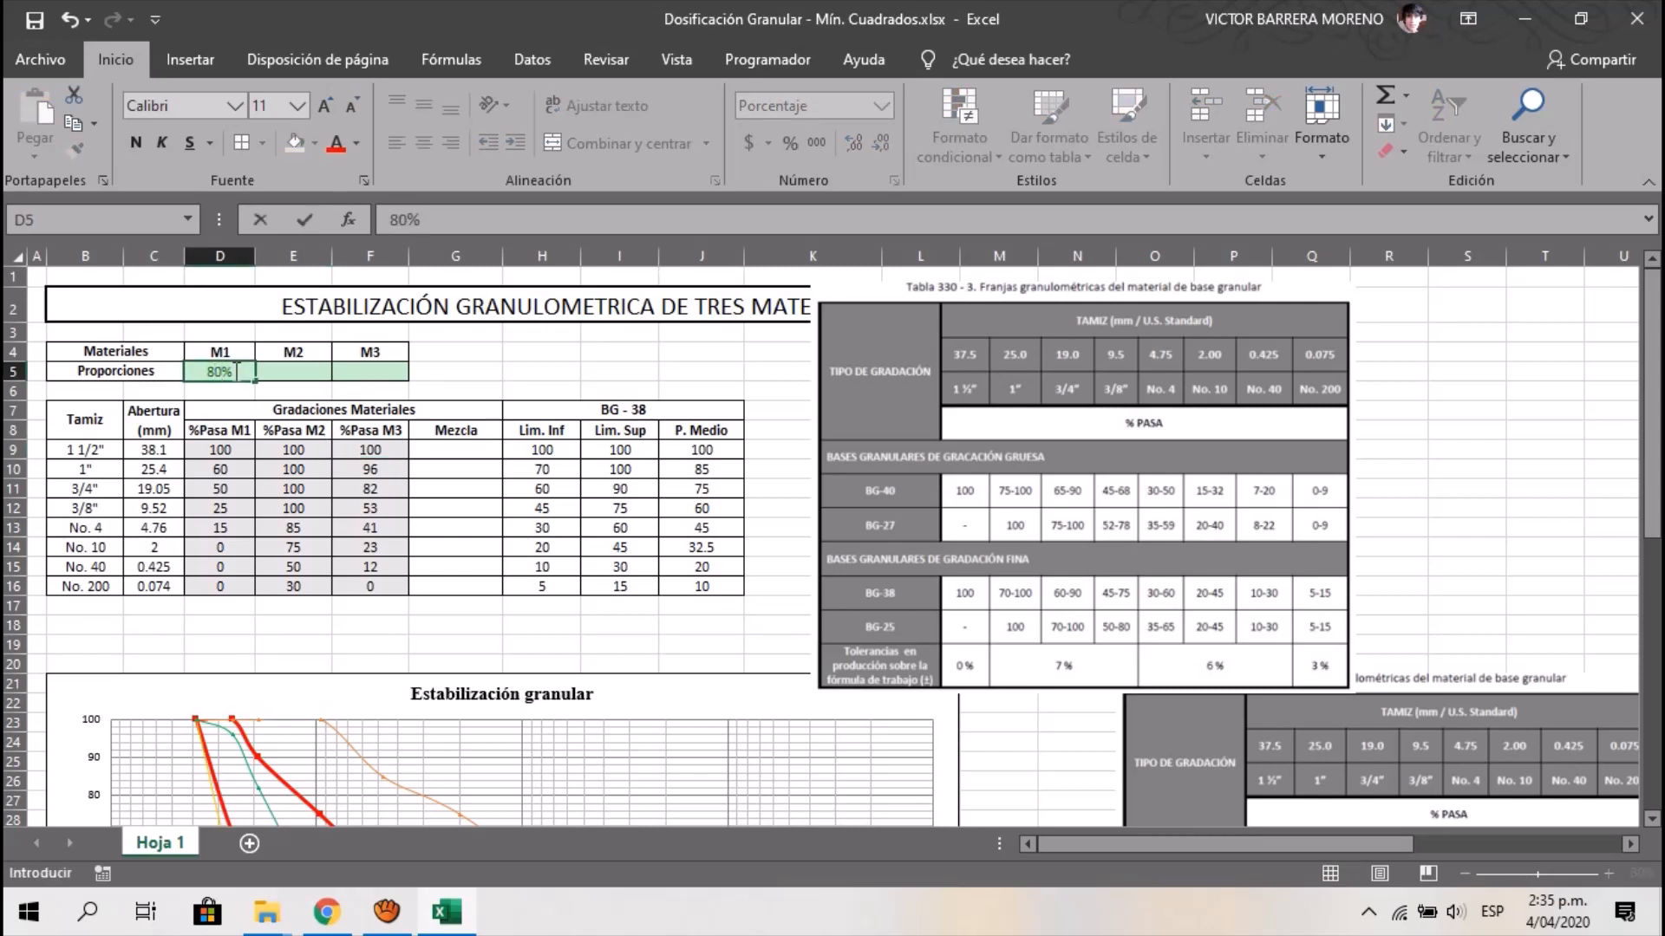
key("Tab")
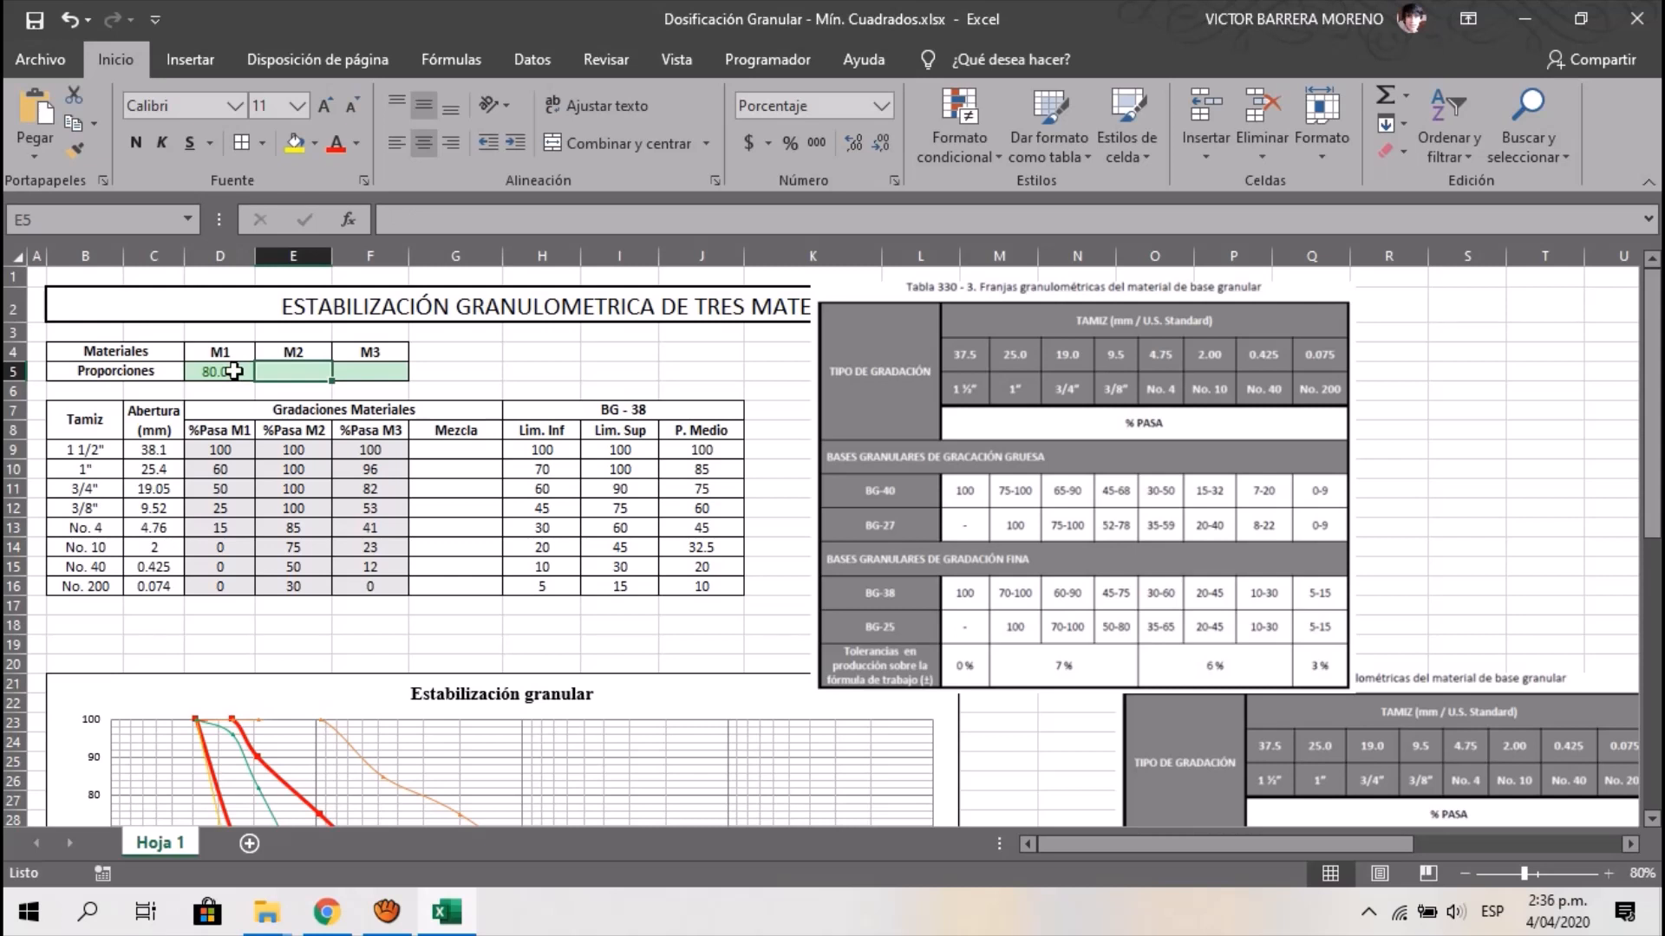
left_click(234, 372)
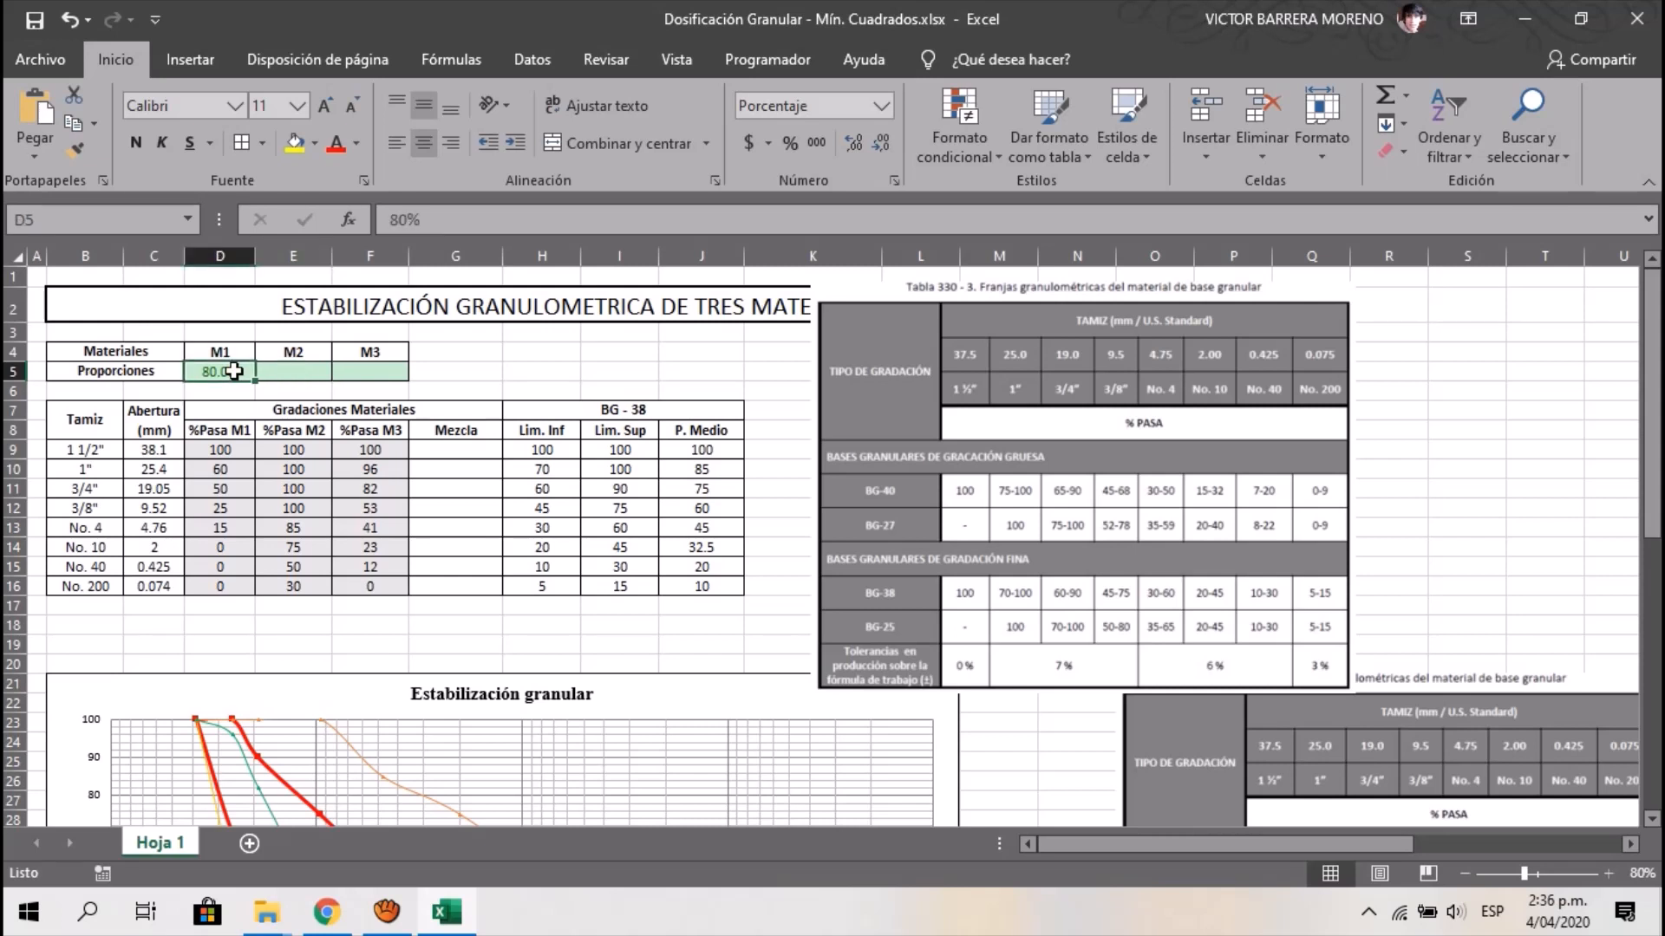
key("Tab")
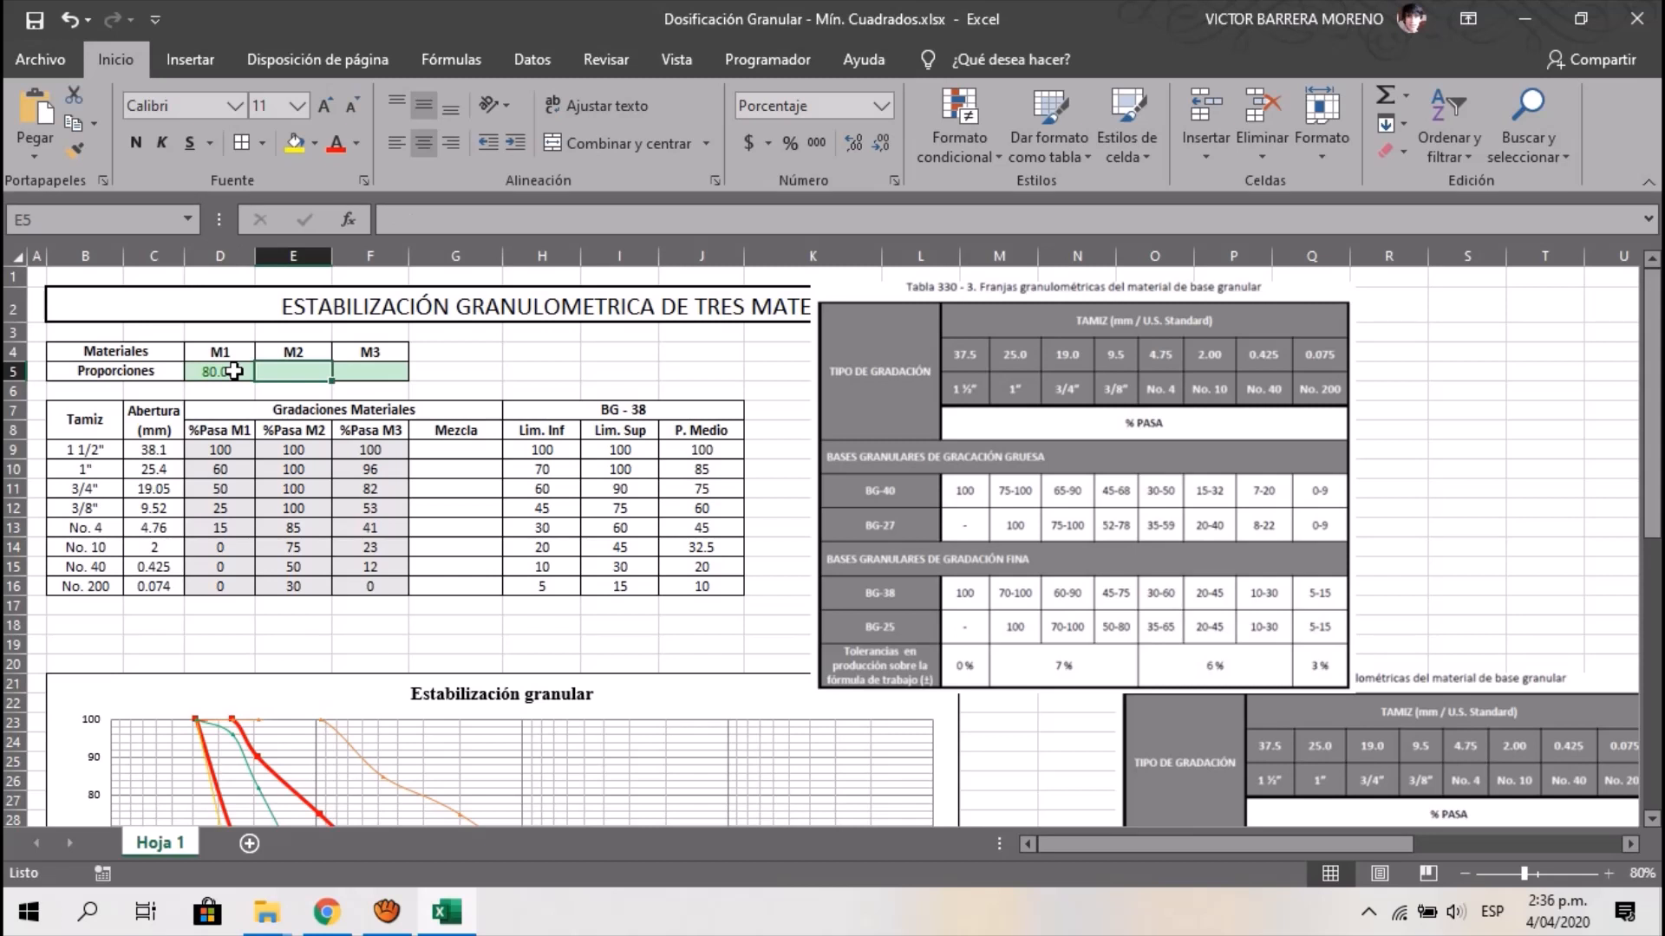
left_click(234, 372)
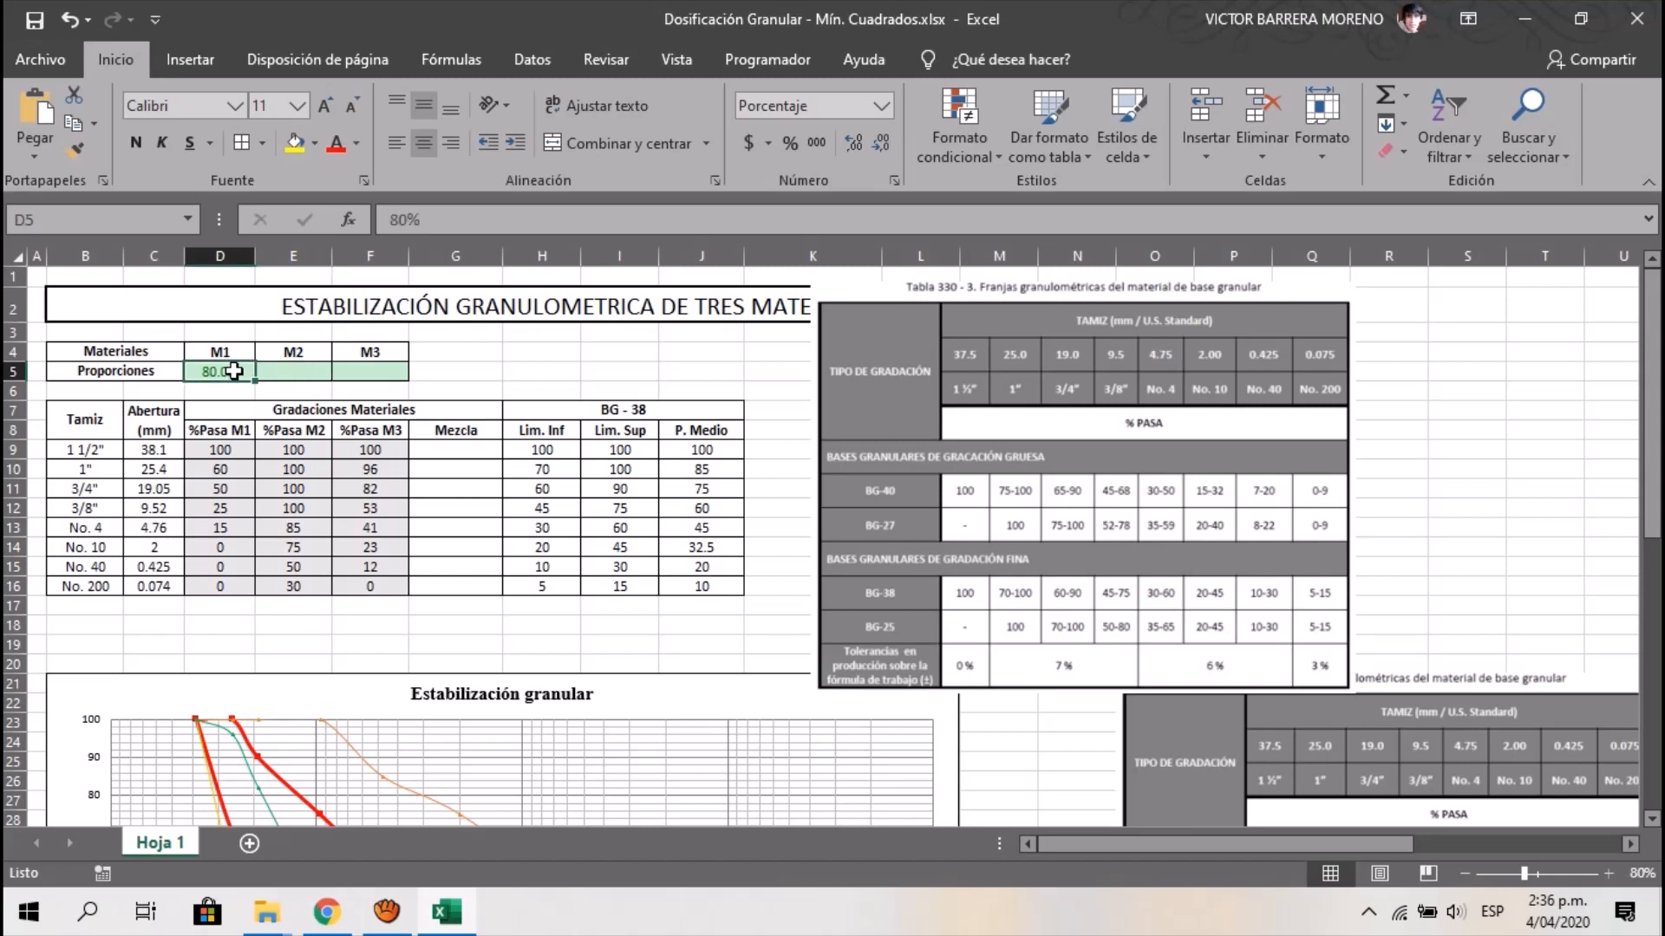
key("Tab")
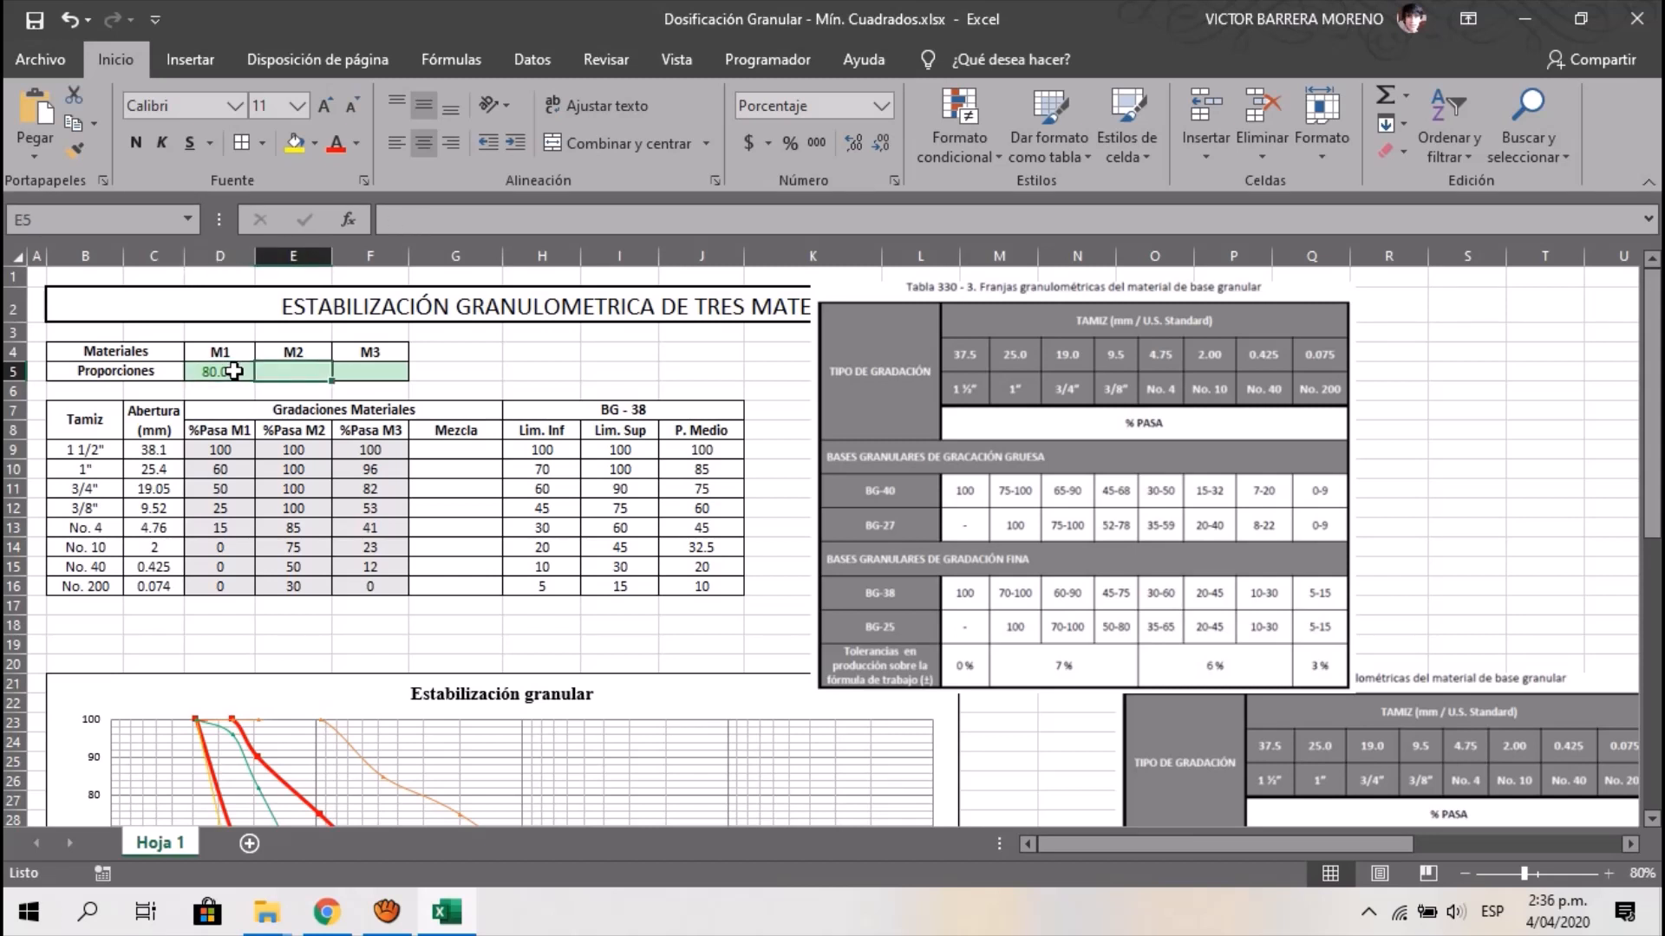
type("10")
key("Tab")
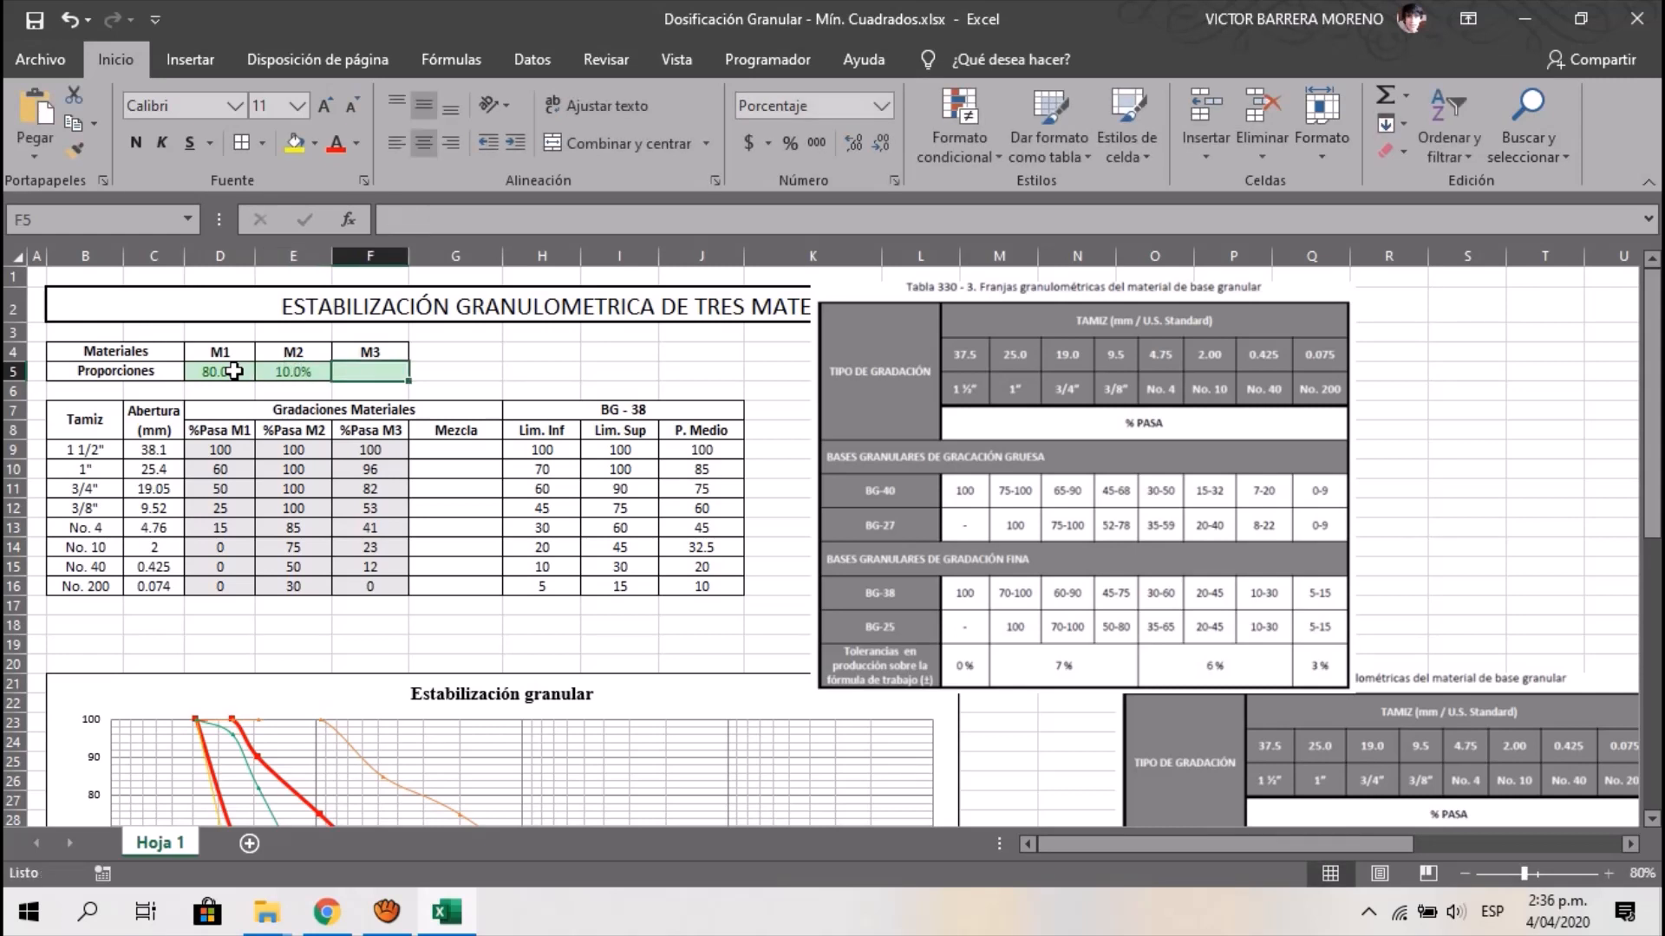
type("10")
key("Tab")
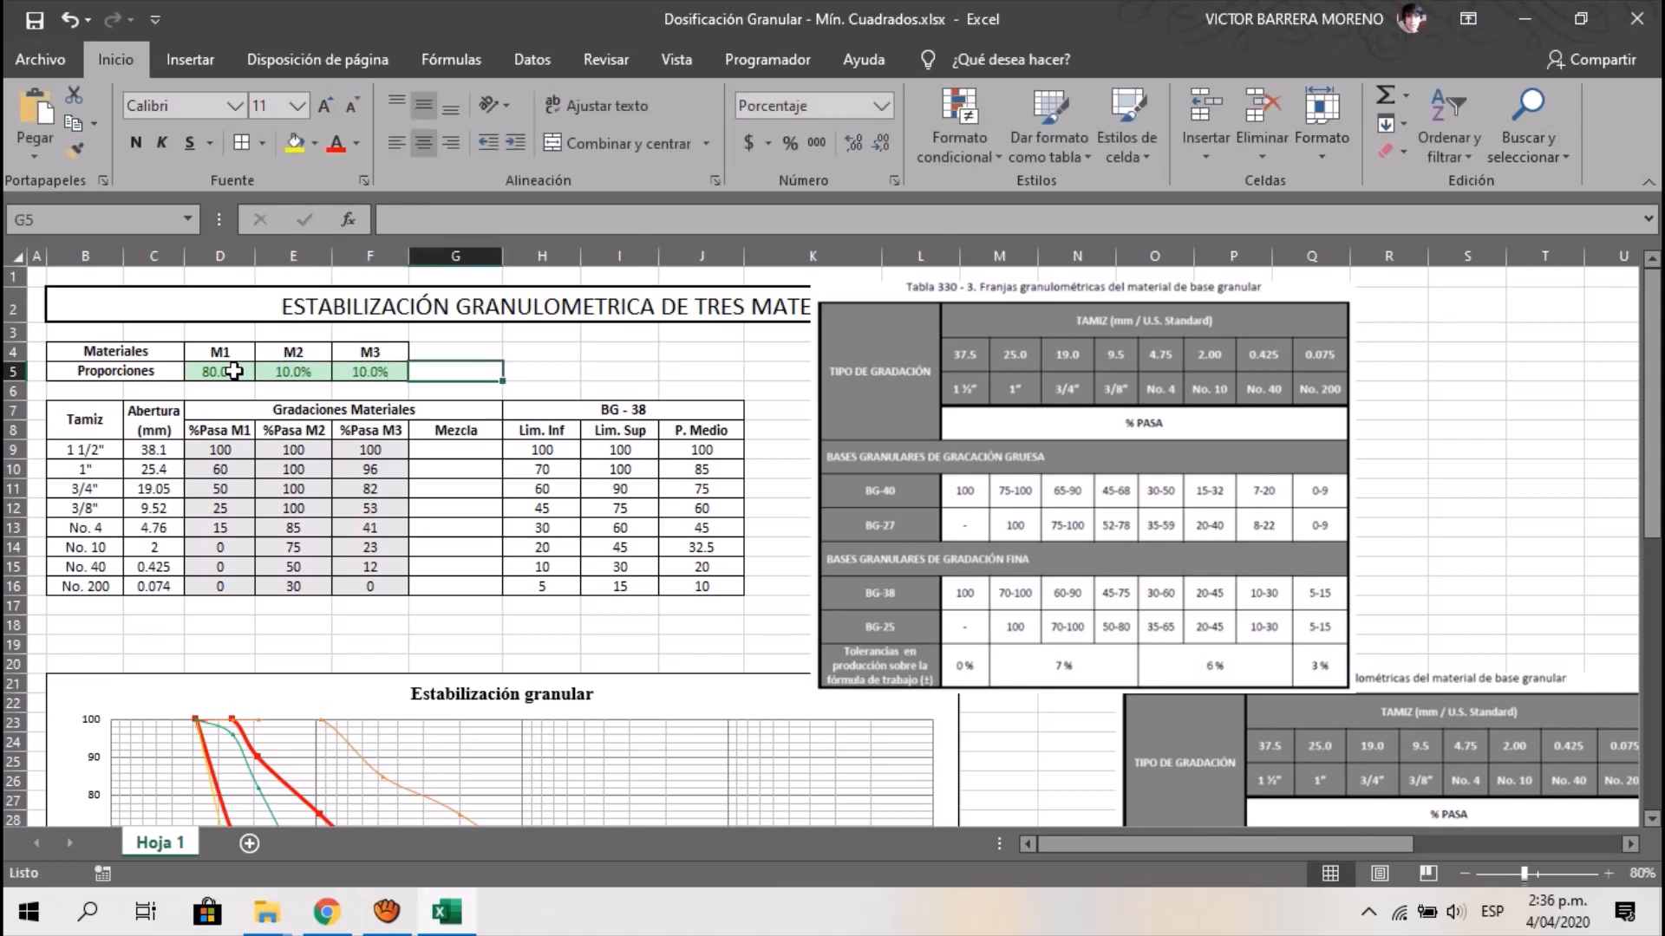
Add the heading "Verifcación" in G4, beside the M3 heading
key("Up")
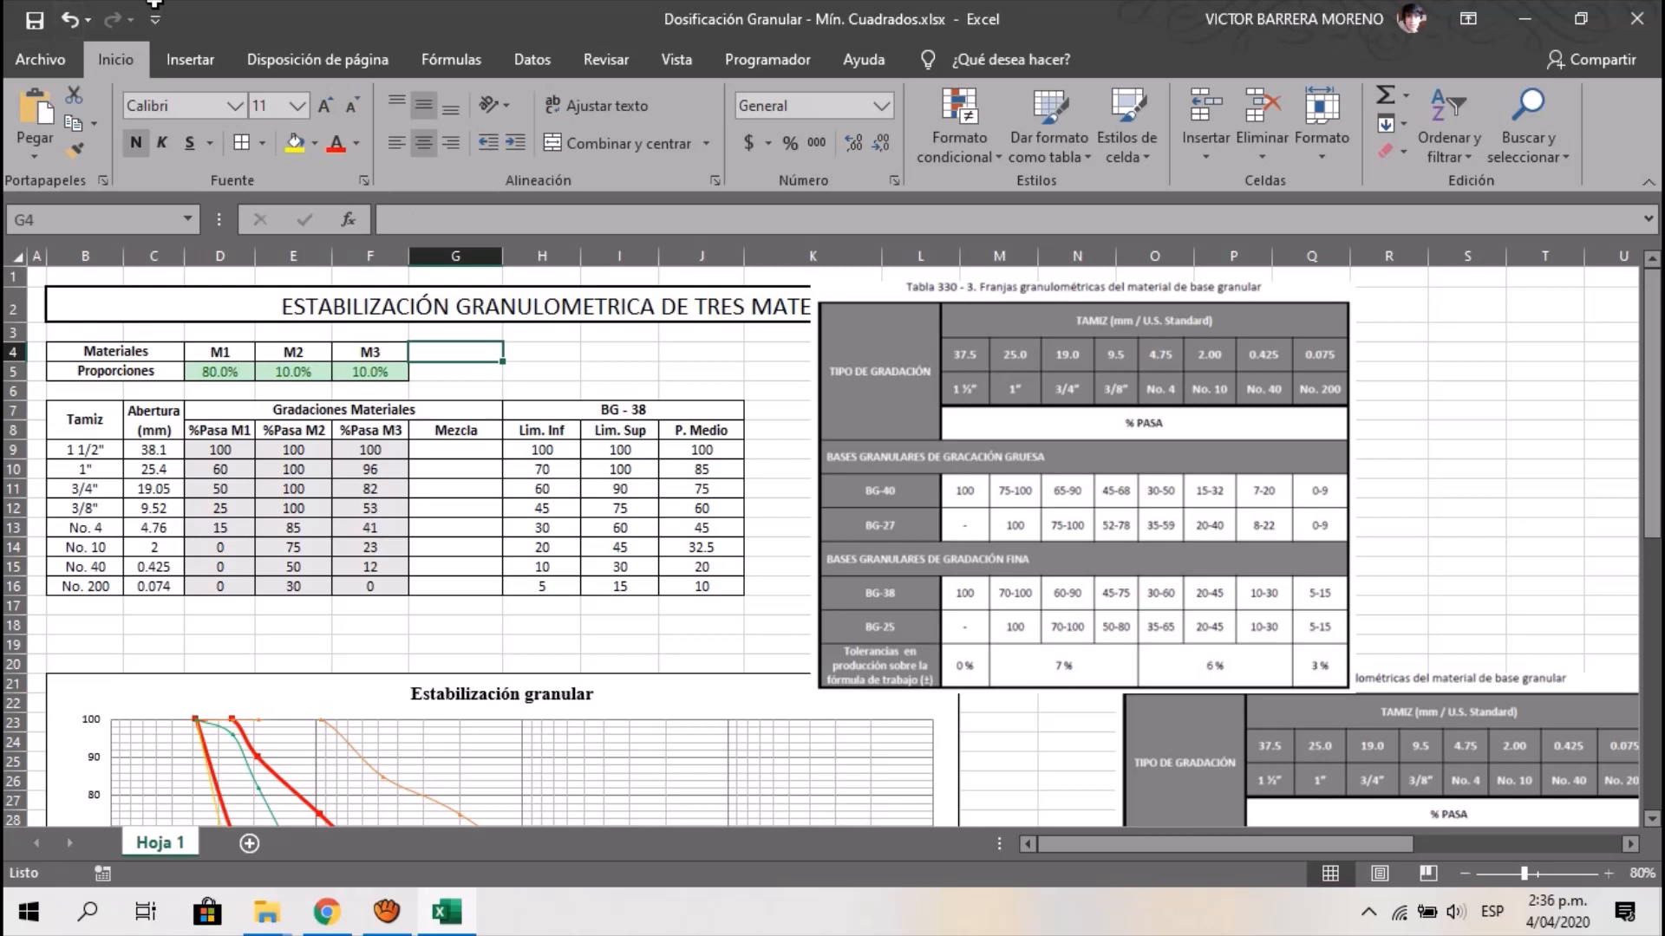
key("Down")
key("Up")
type("Verifcaci")
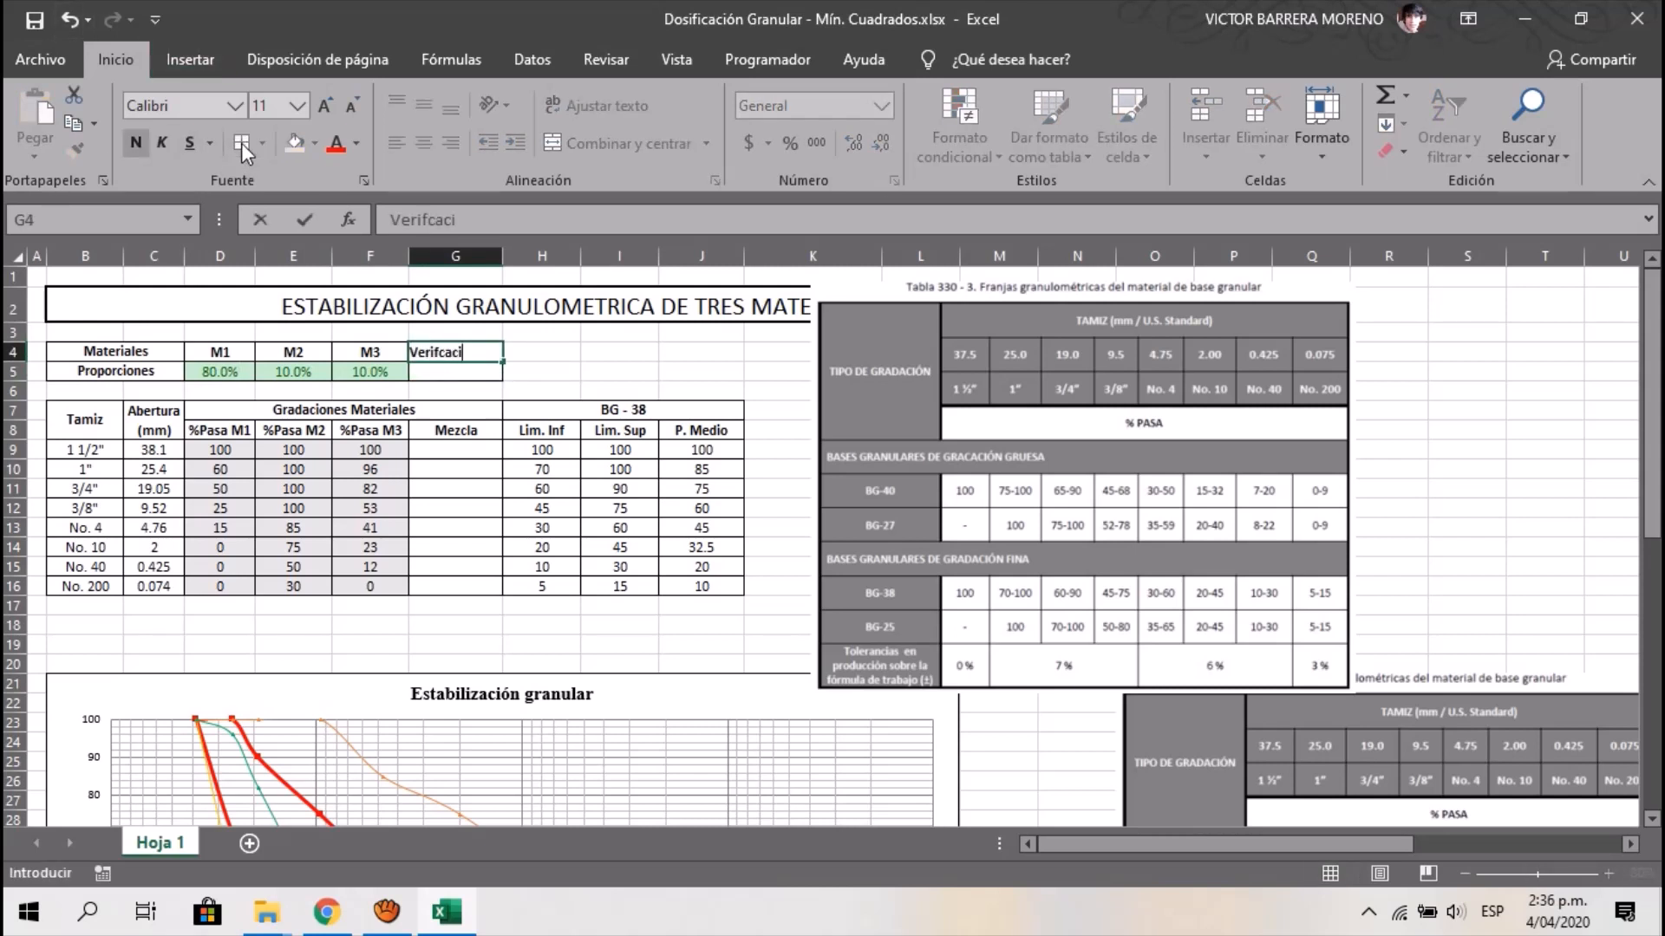
type("ón")
key("Return")
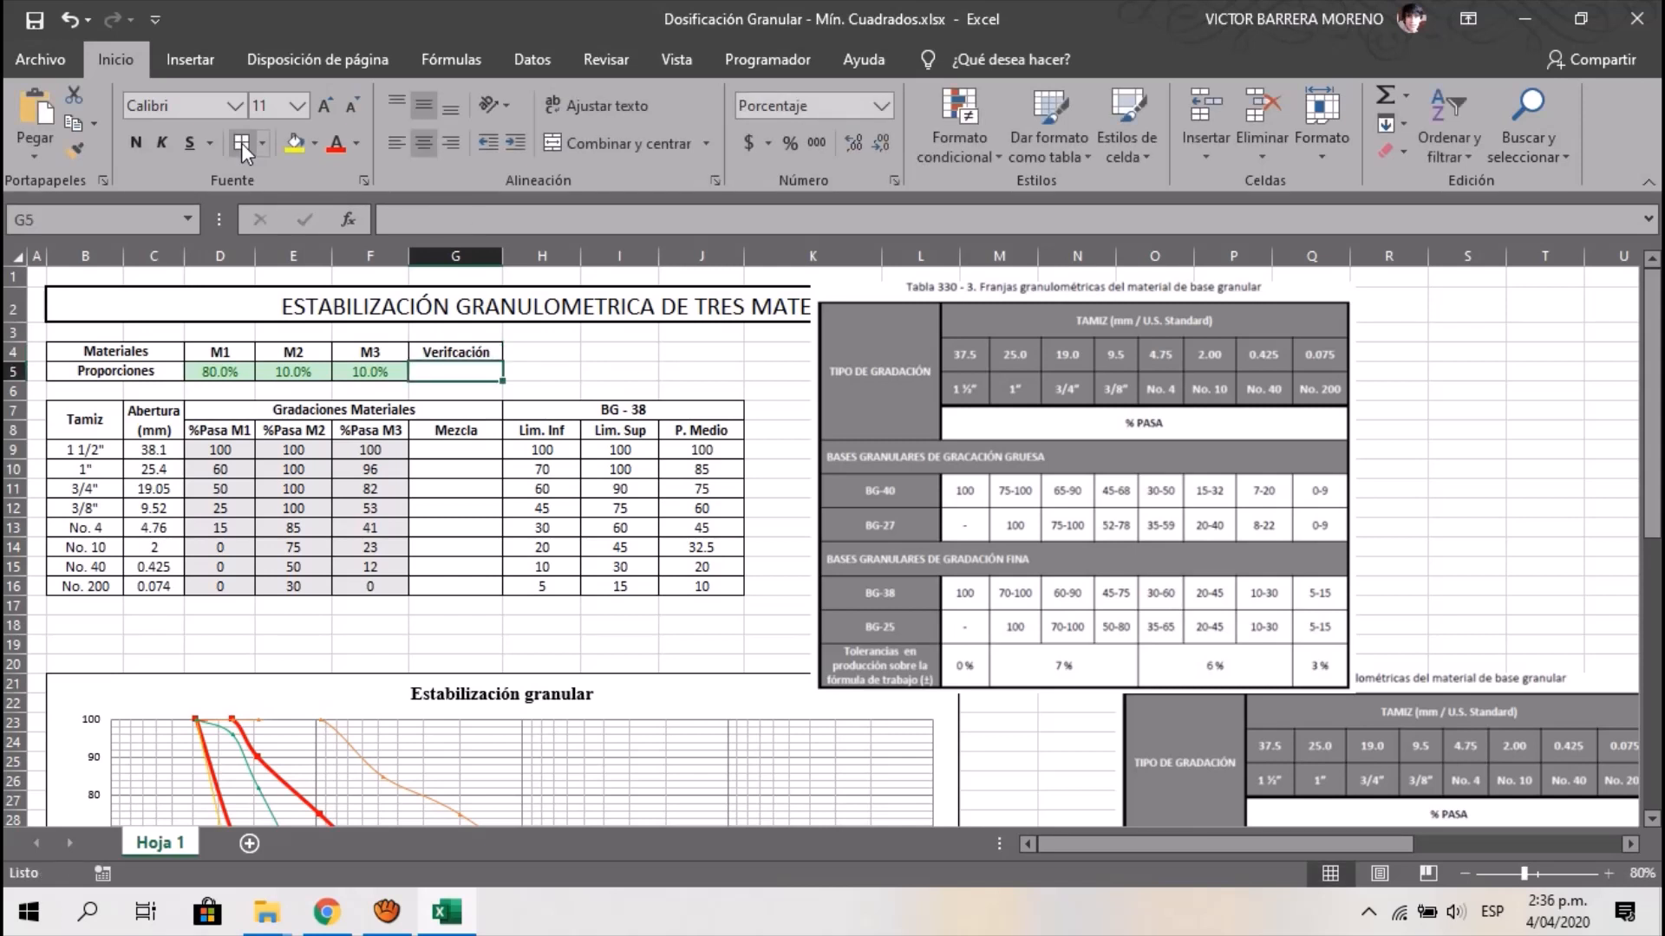
type("suma")
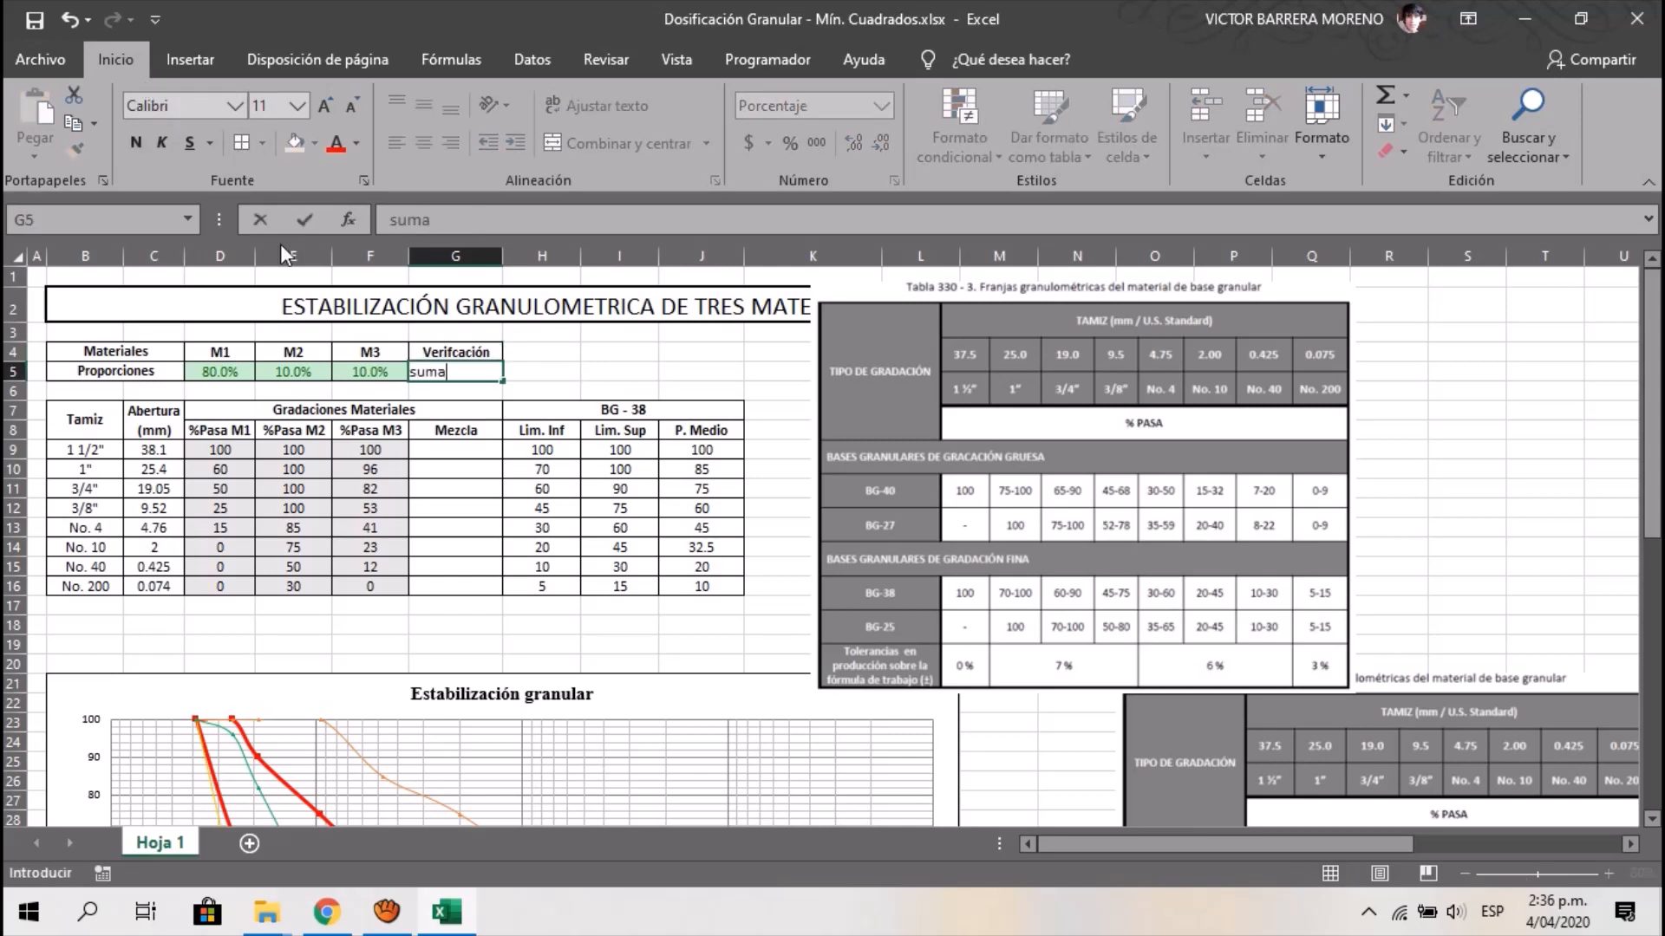
key("BackSpace")
key("BackSpace")
key("BackSpace")
key("BackSpace")
Enter the formula =SUMA(D5:F5) in G5 to total the three material proportions
type("=suma")
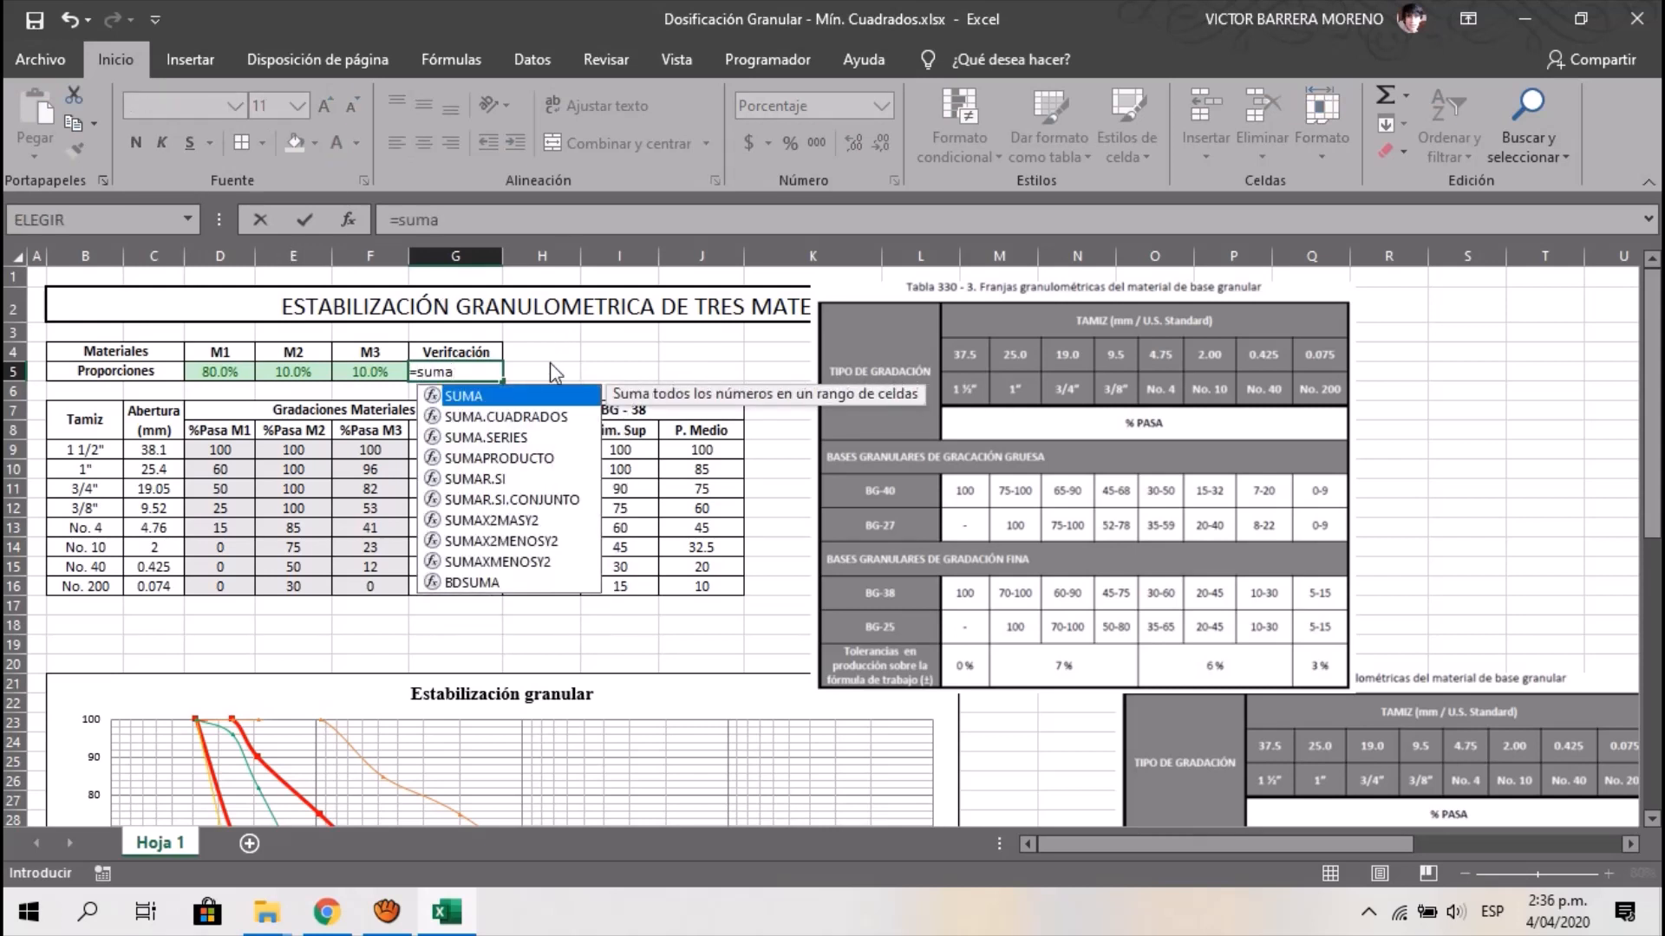
key("Tab")
left_click_drag(217, 373, 364, 371)
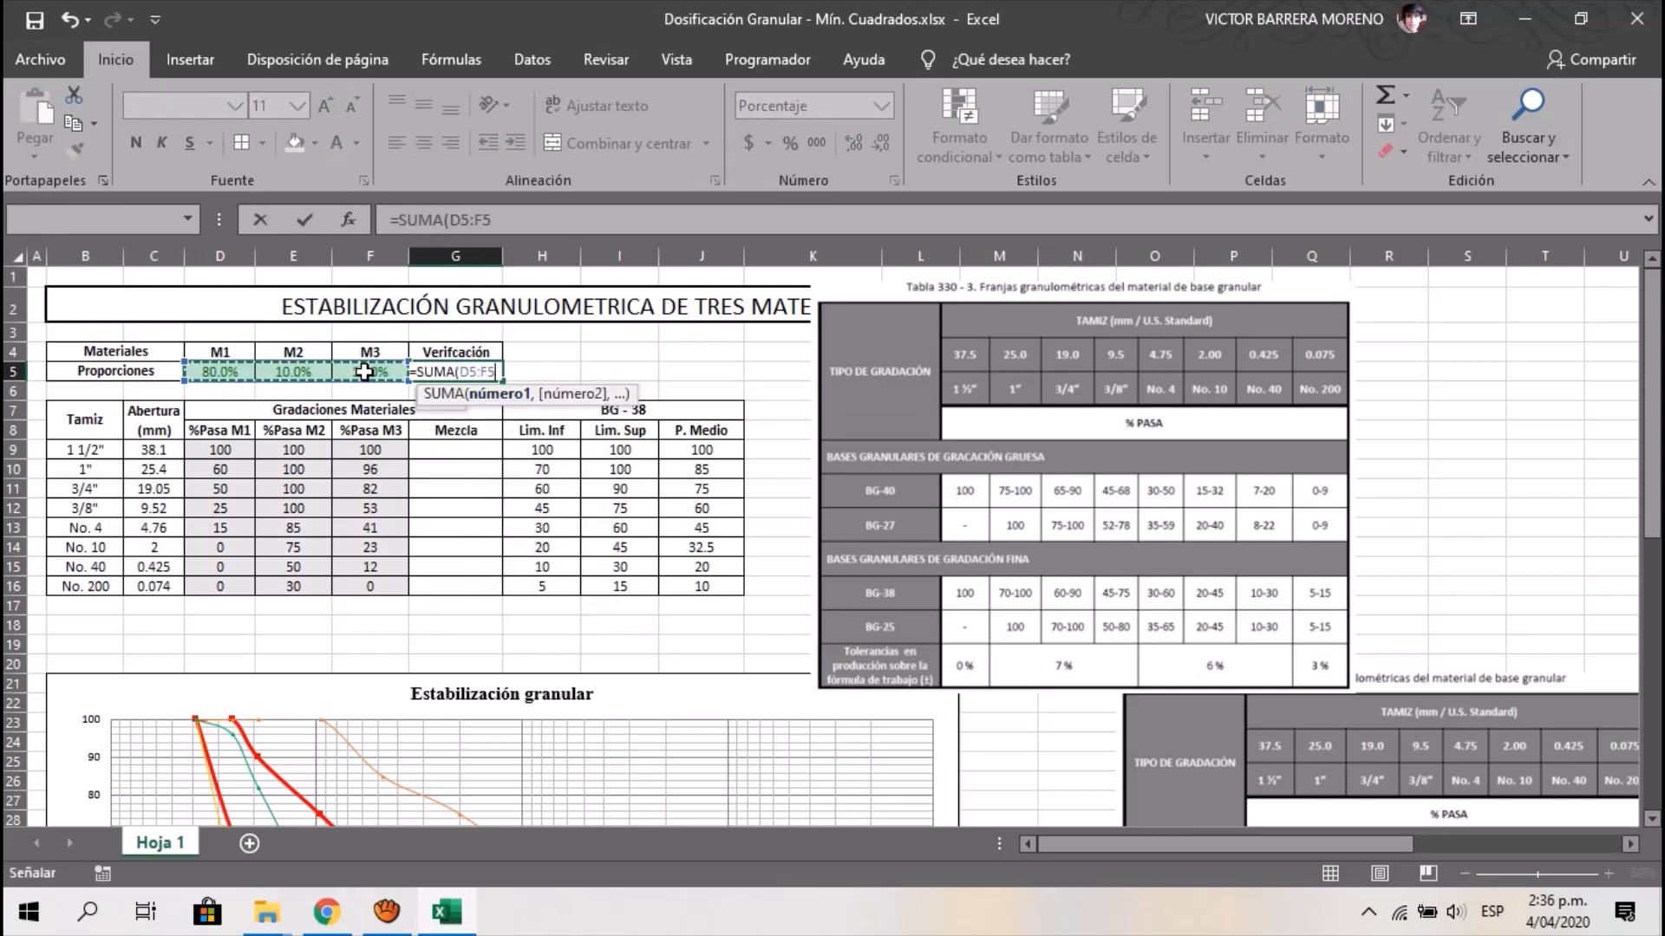
left_click(534, 222)
type(")")
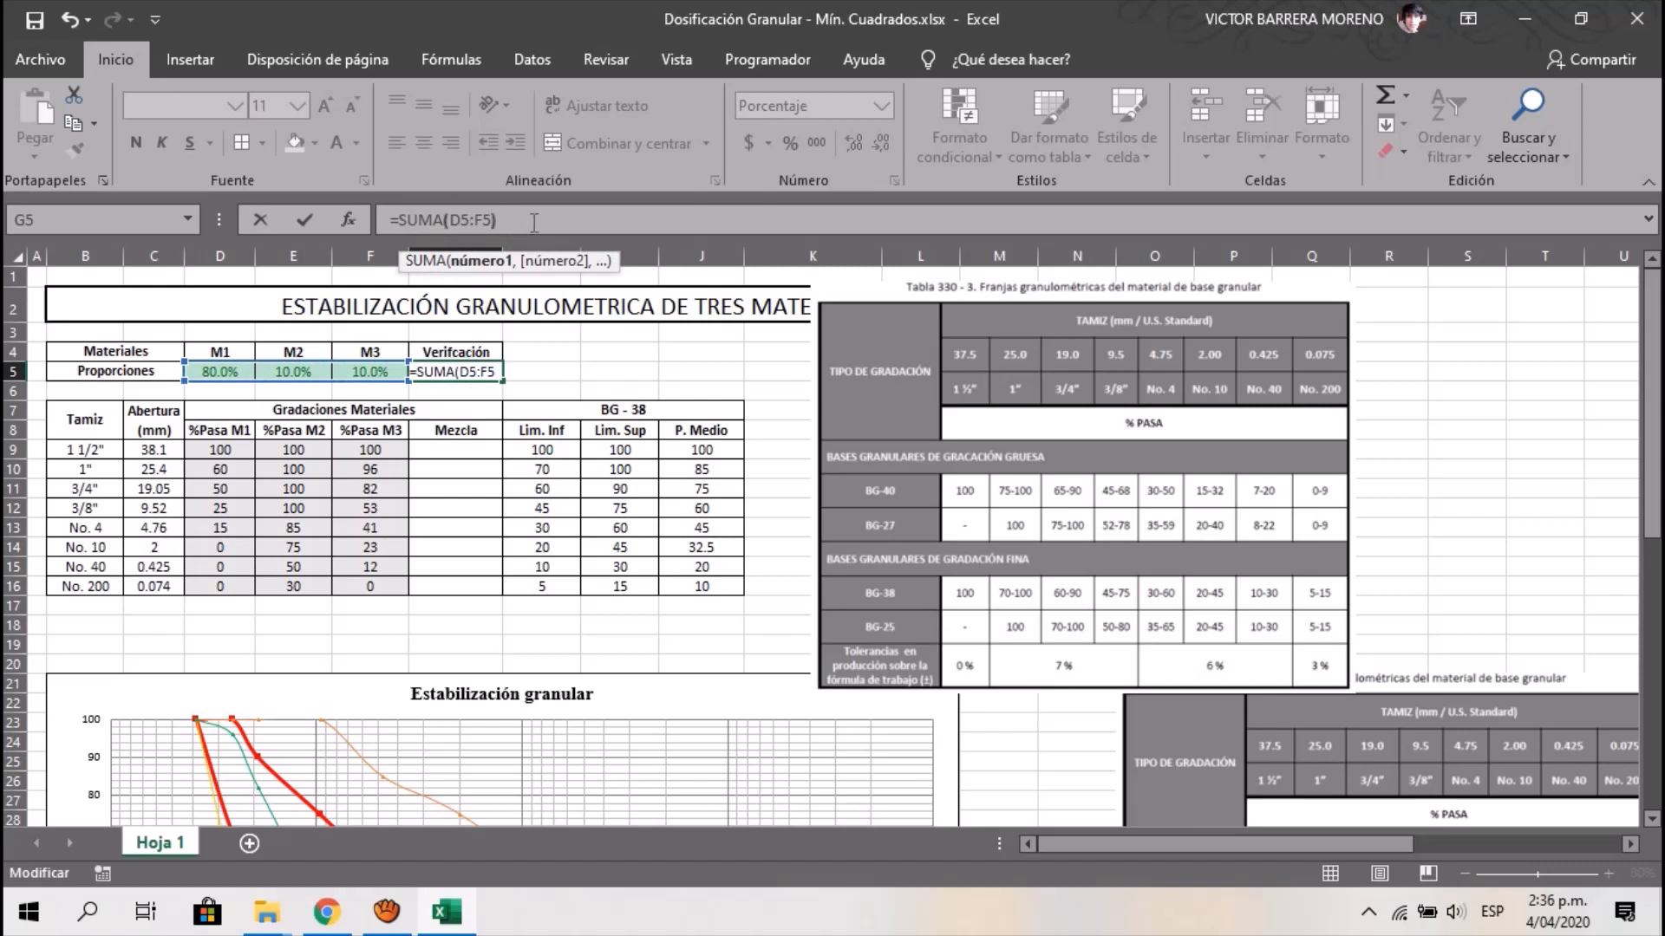
key("ctrl+Return")
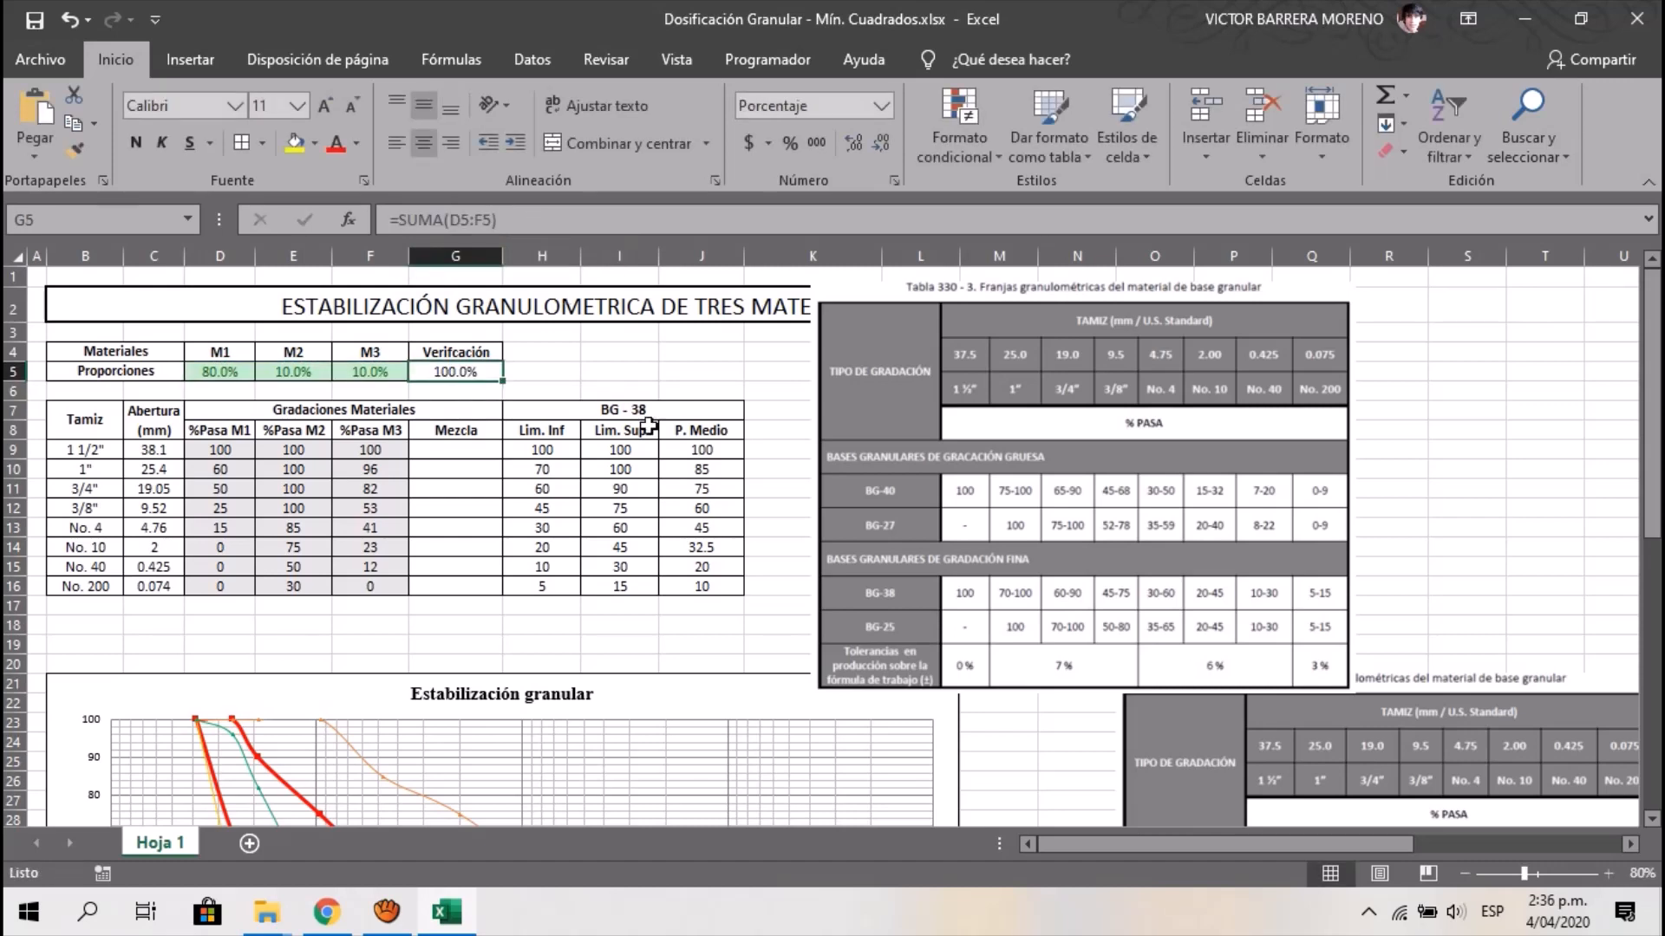
Delete the upper copy of the Tabla 330-3 image that overlaps the sheet title
scroll(650, 425, "down", 3)
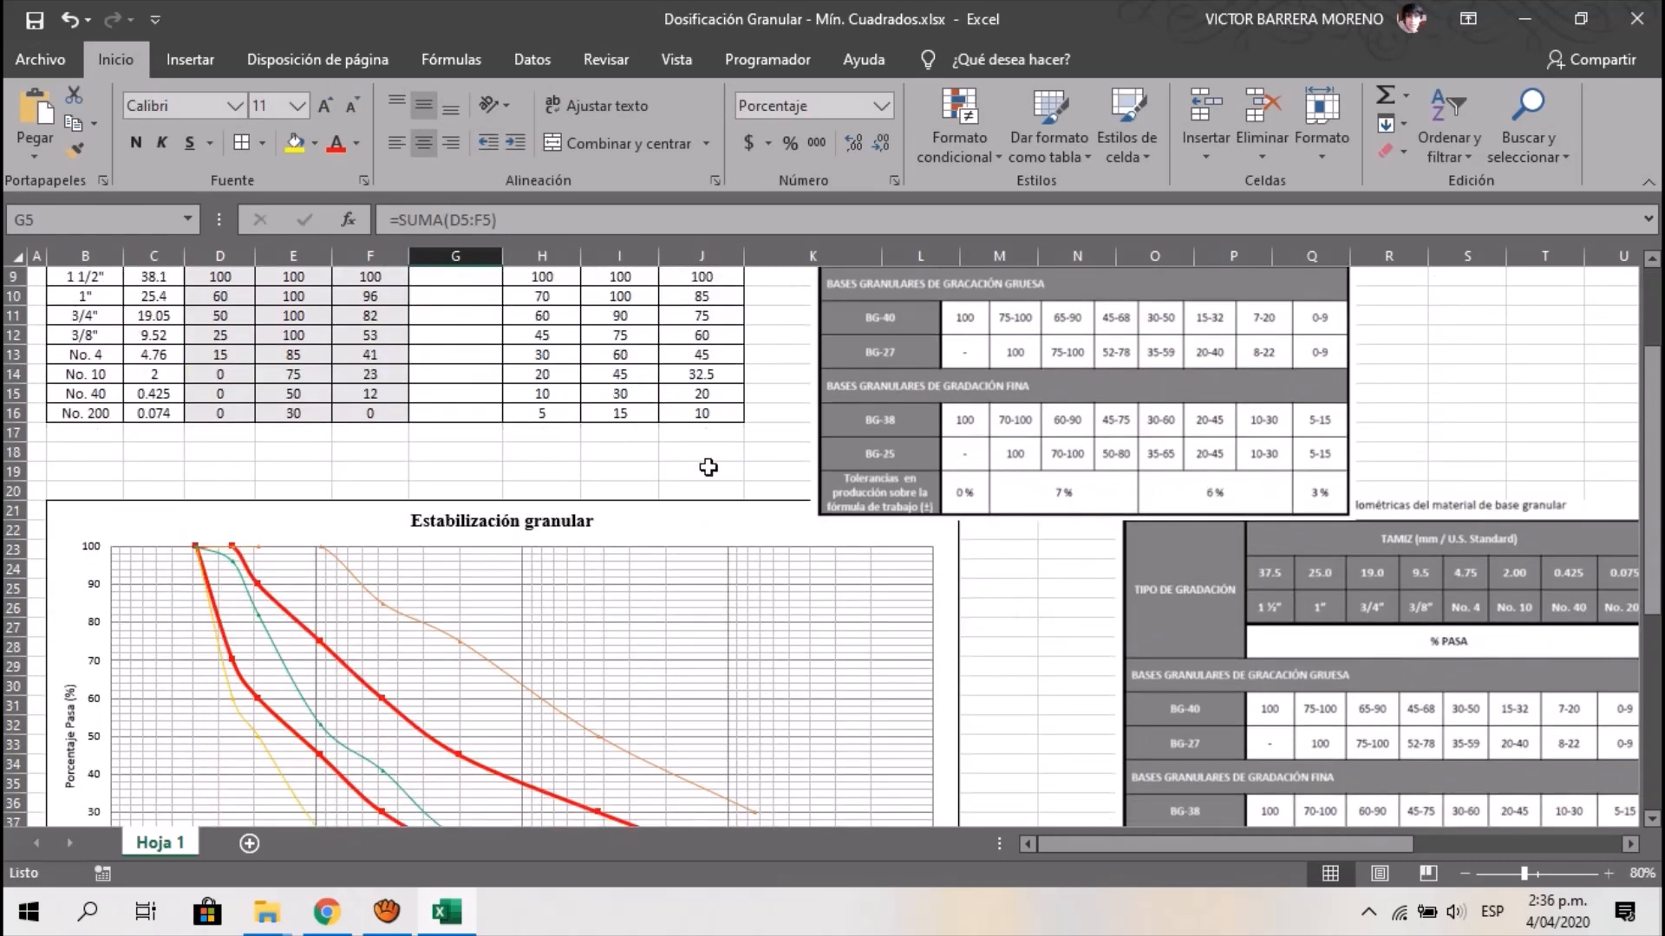
scroll(708, 468, "down", 2)
scroll(708, 467, "up", 5)
left_click(987, 446)
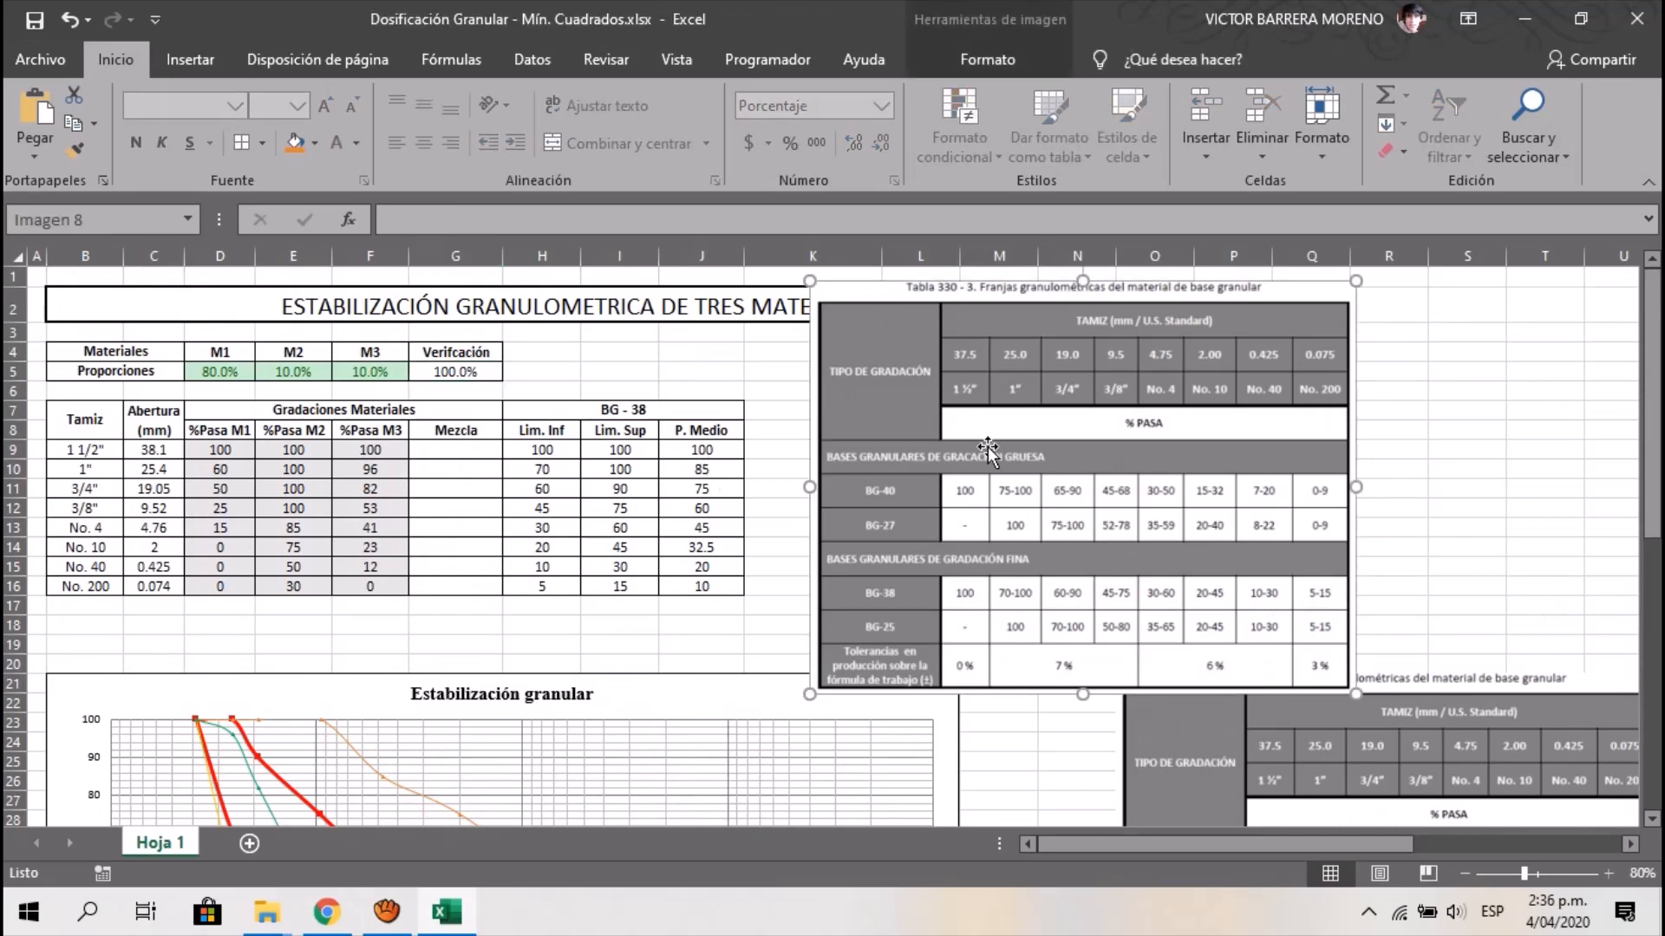
key("Delete")
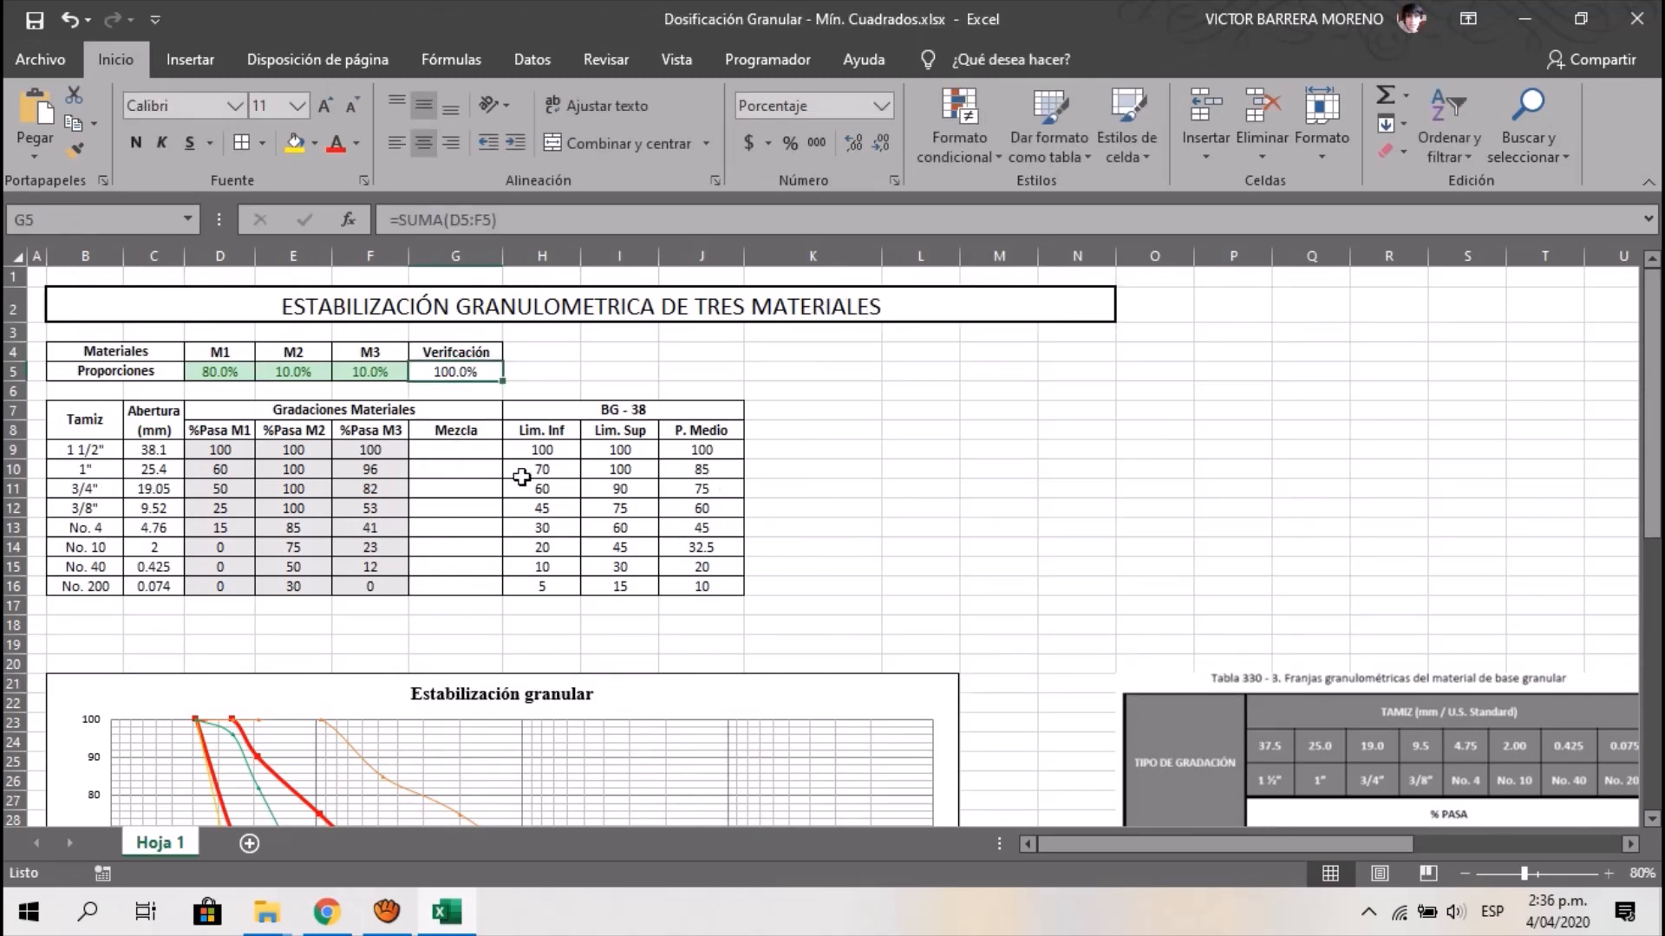
Enter the mix formula =D9*$D$5+E9*$E$5+F9*F5 in G9, the first row of the Mezcla column
left_click(457, 445)
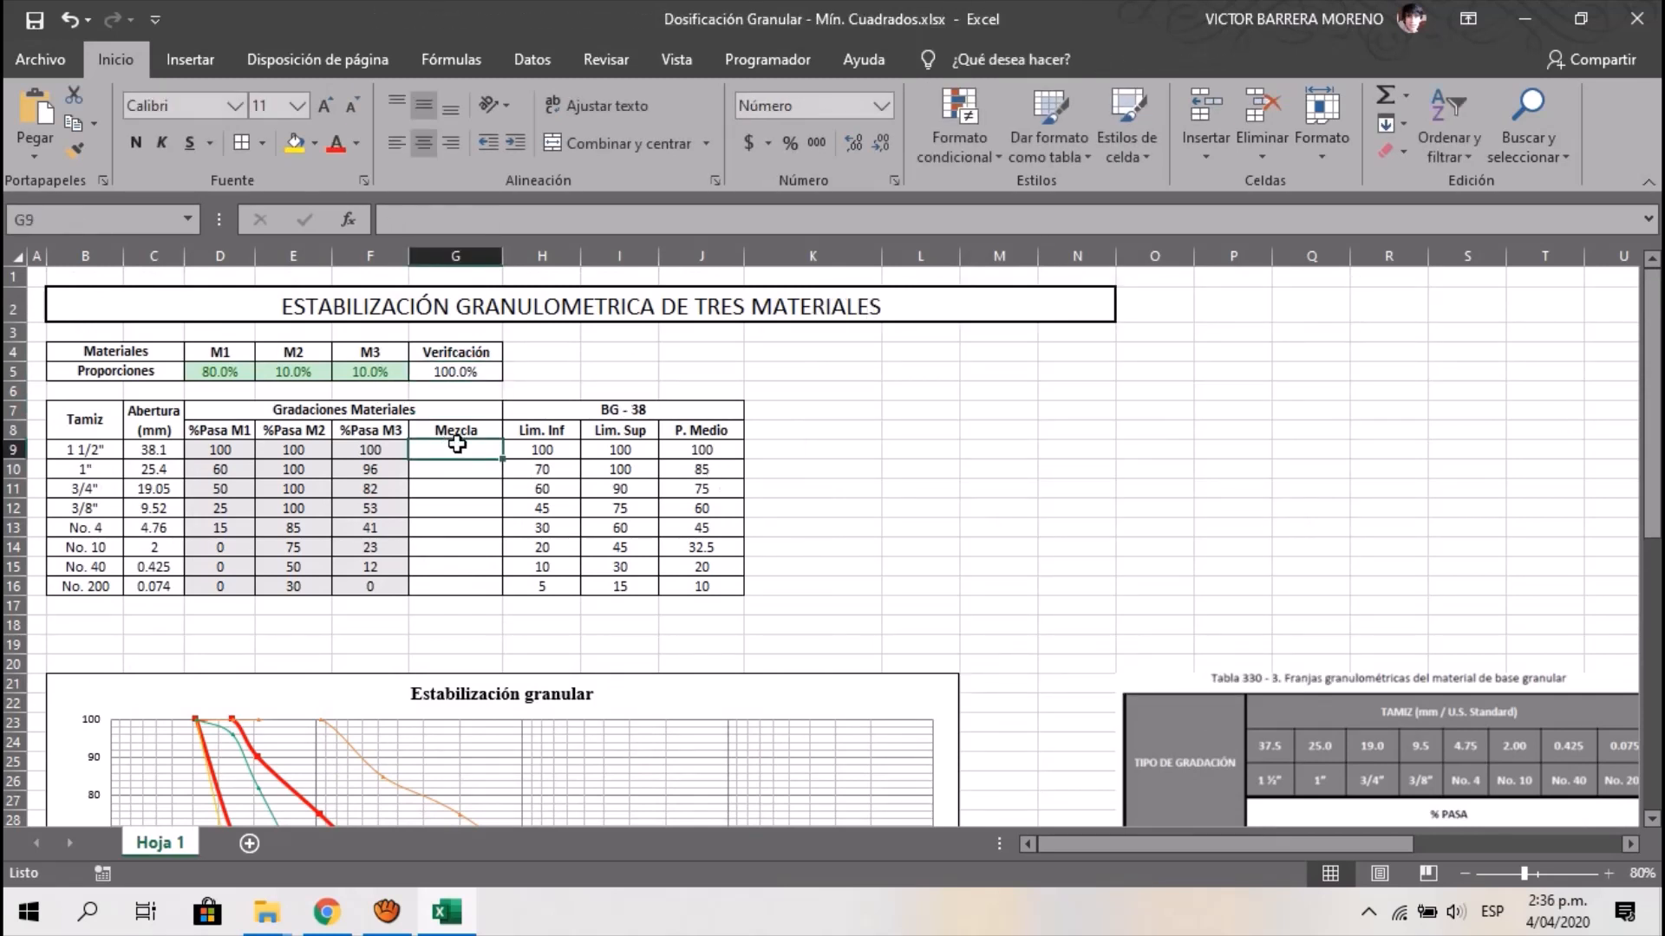
type("=")
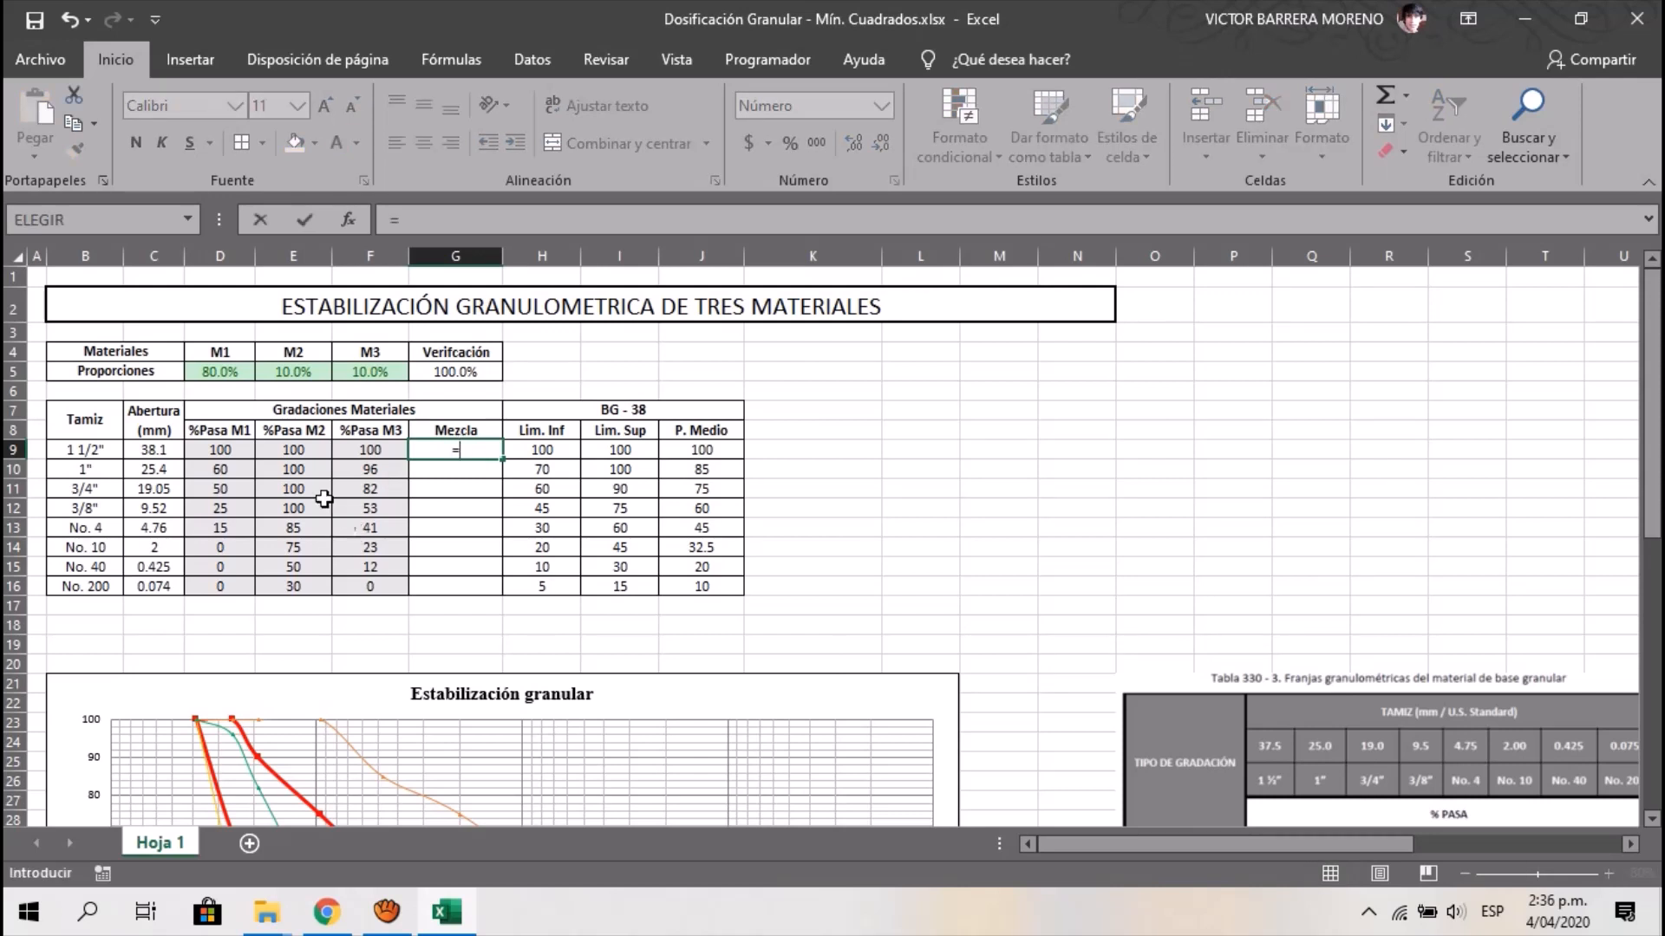
left_click(219, 450)
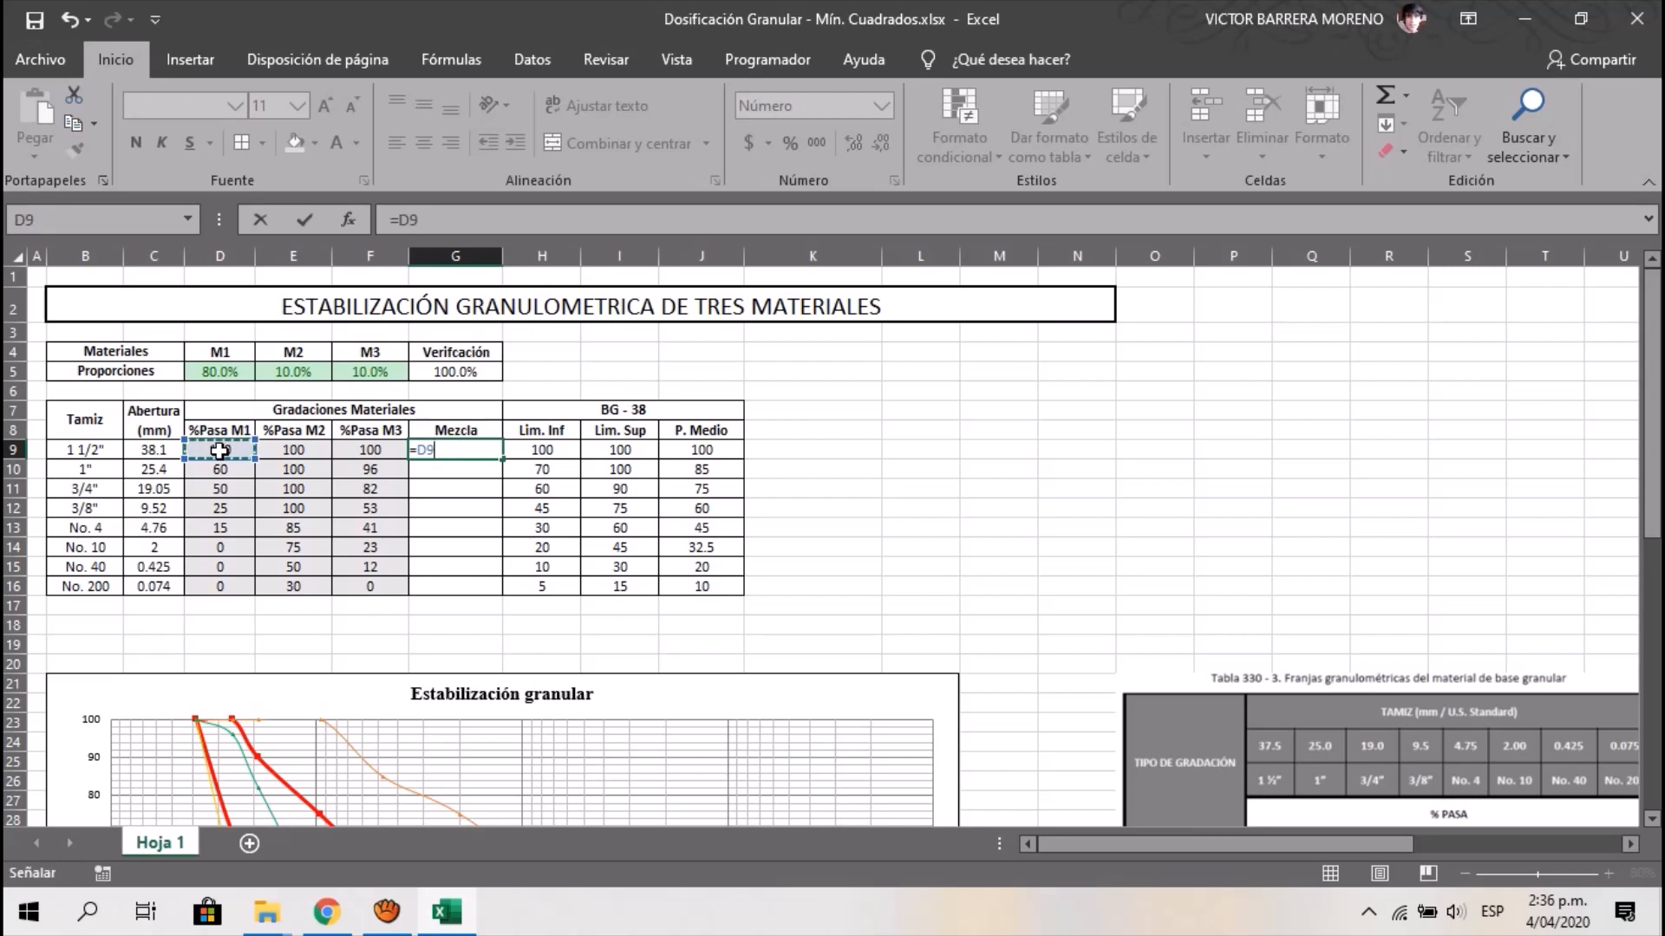
type("*")
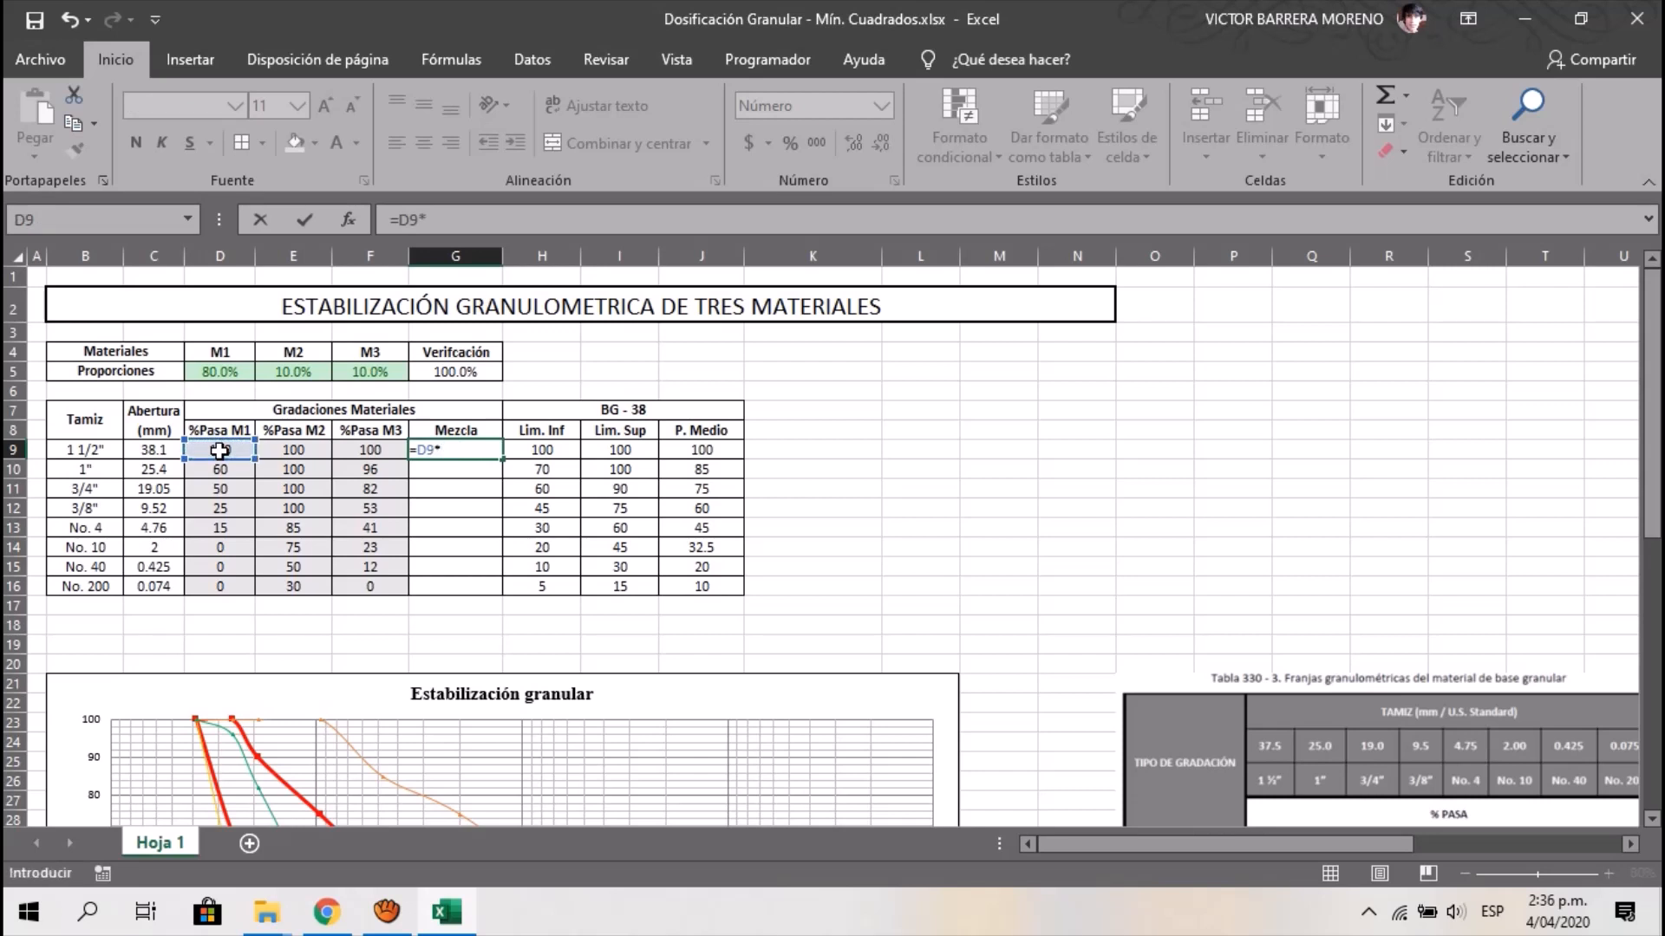
left_click(223, 371)
key("F4")
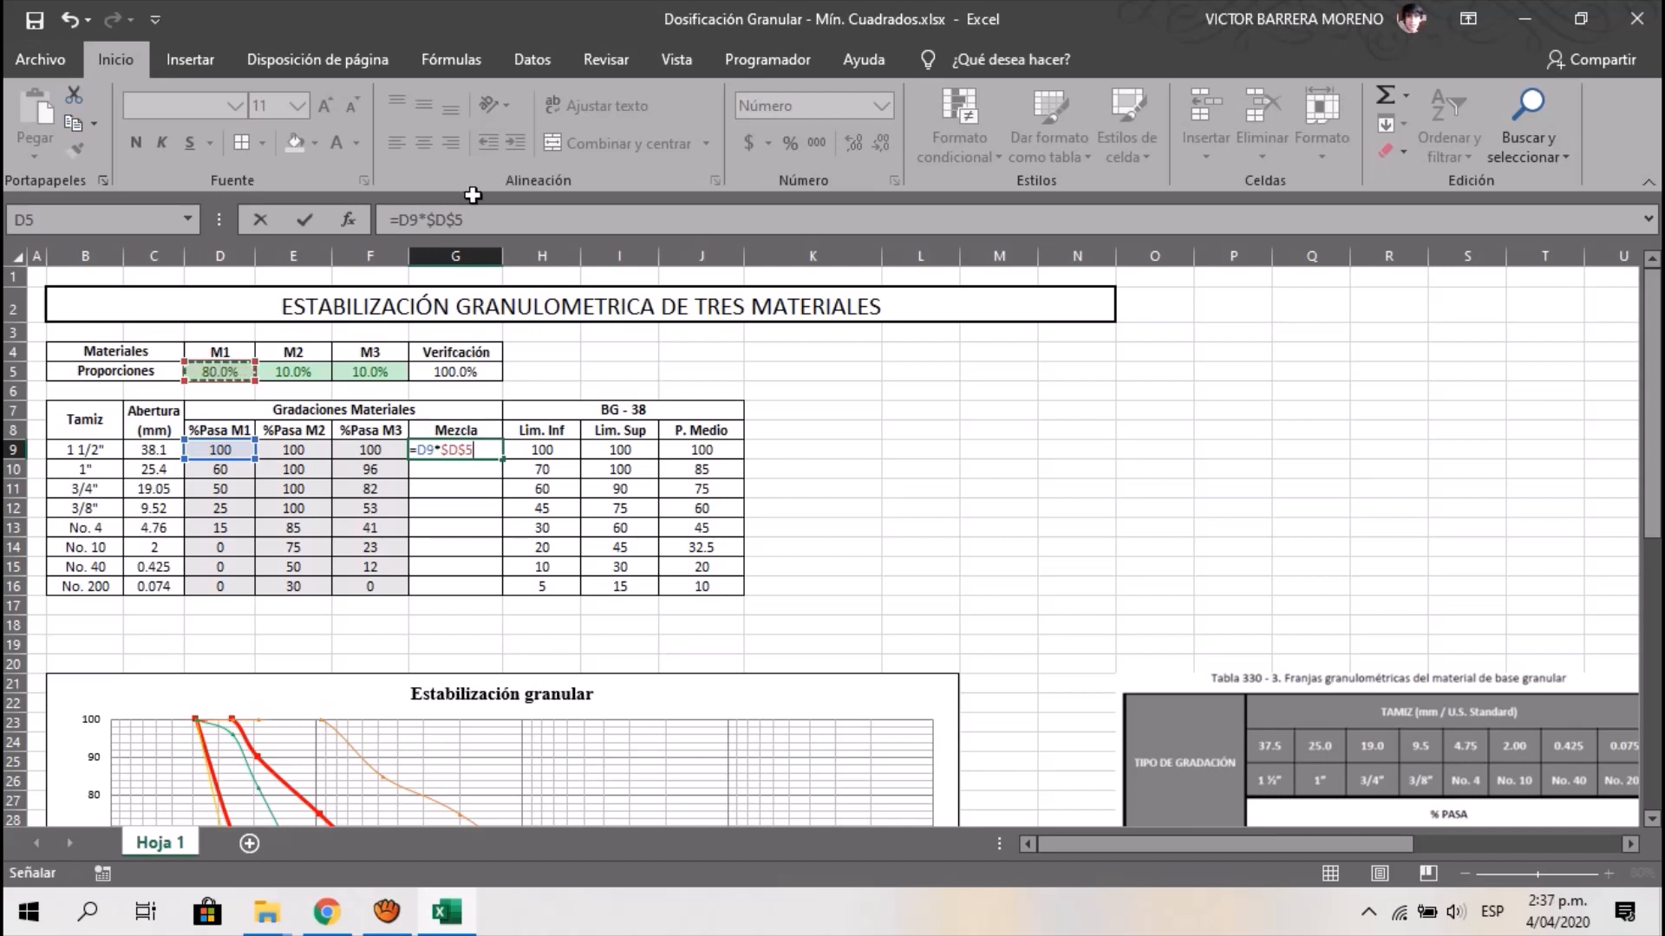
left_click(489, 224)
type("+")
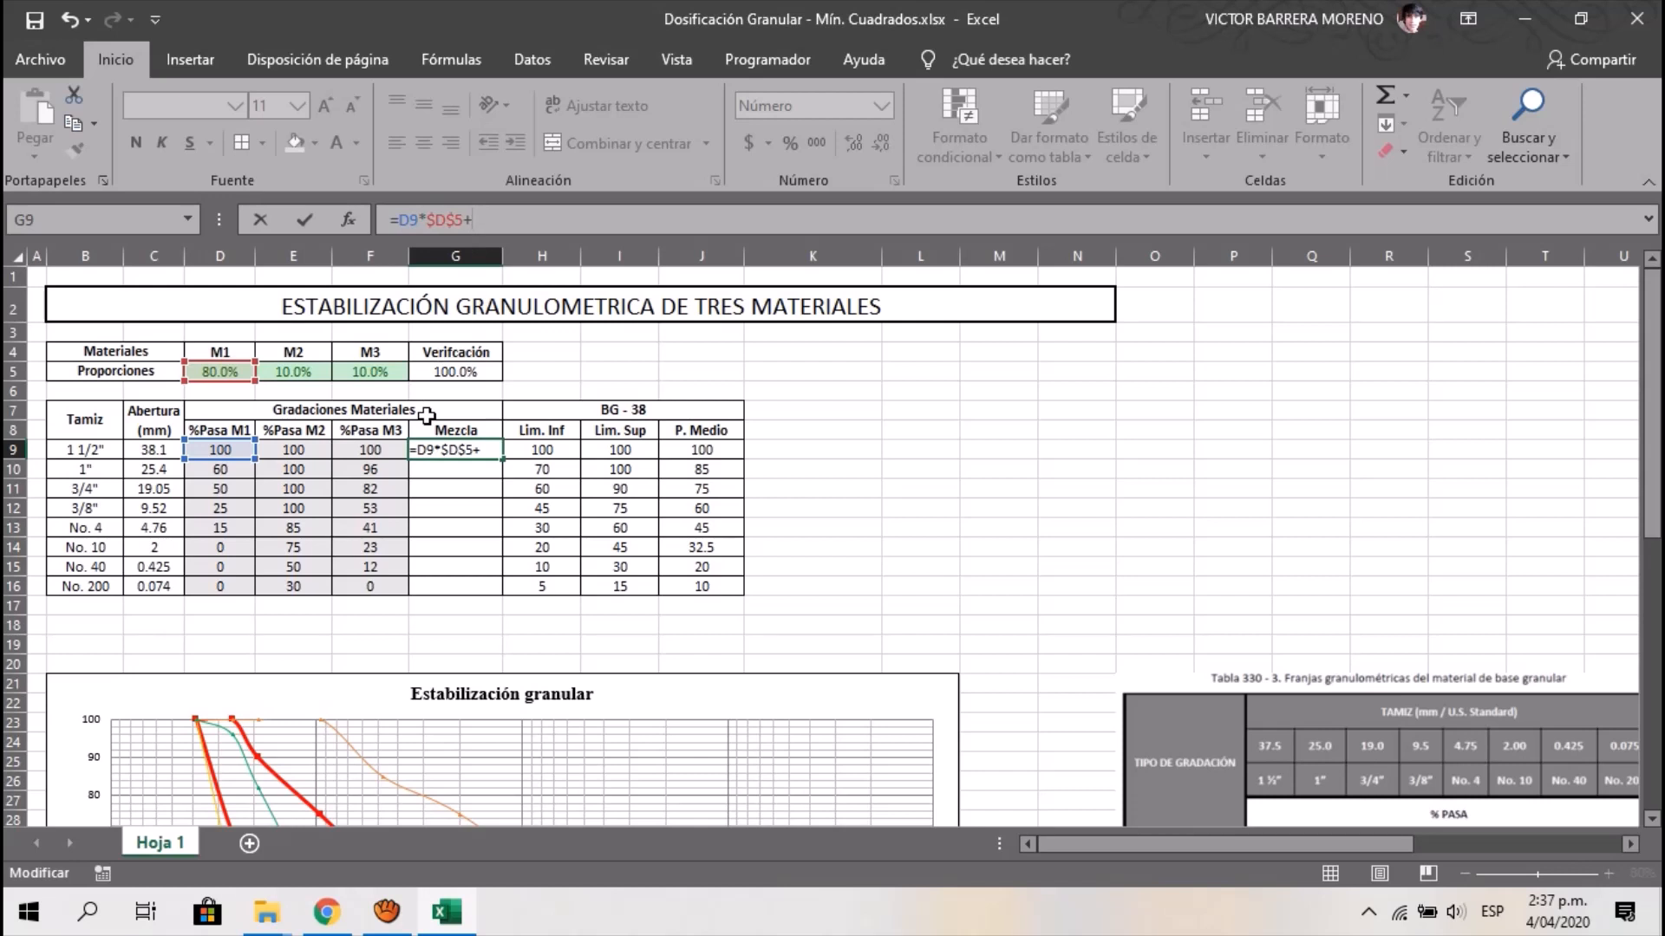
left_click(295, 447)
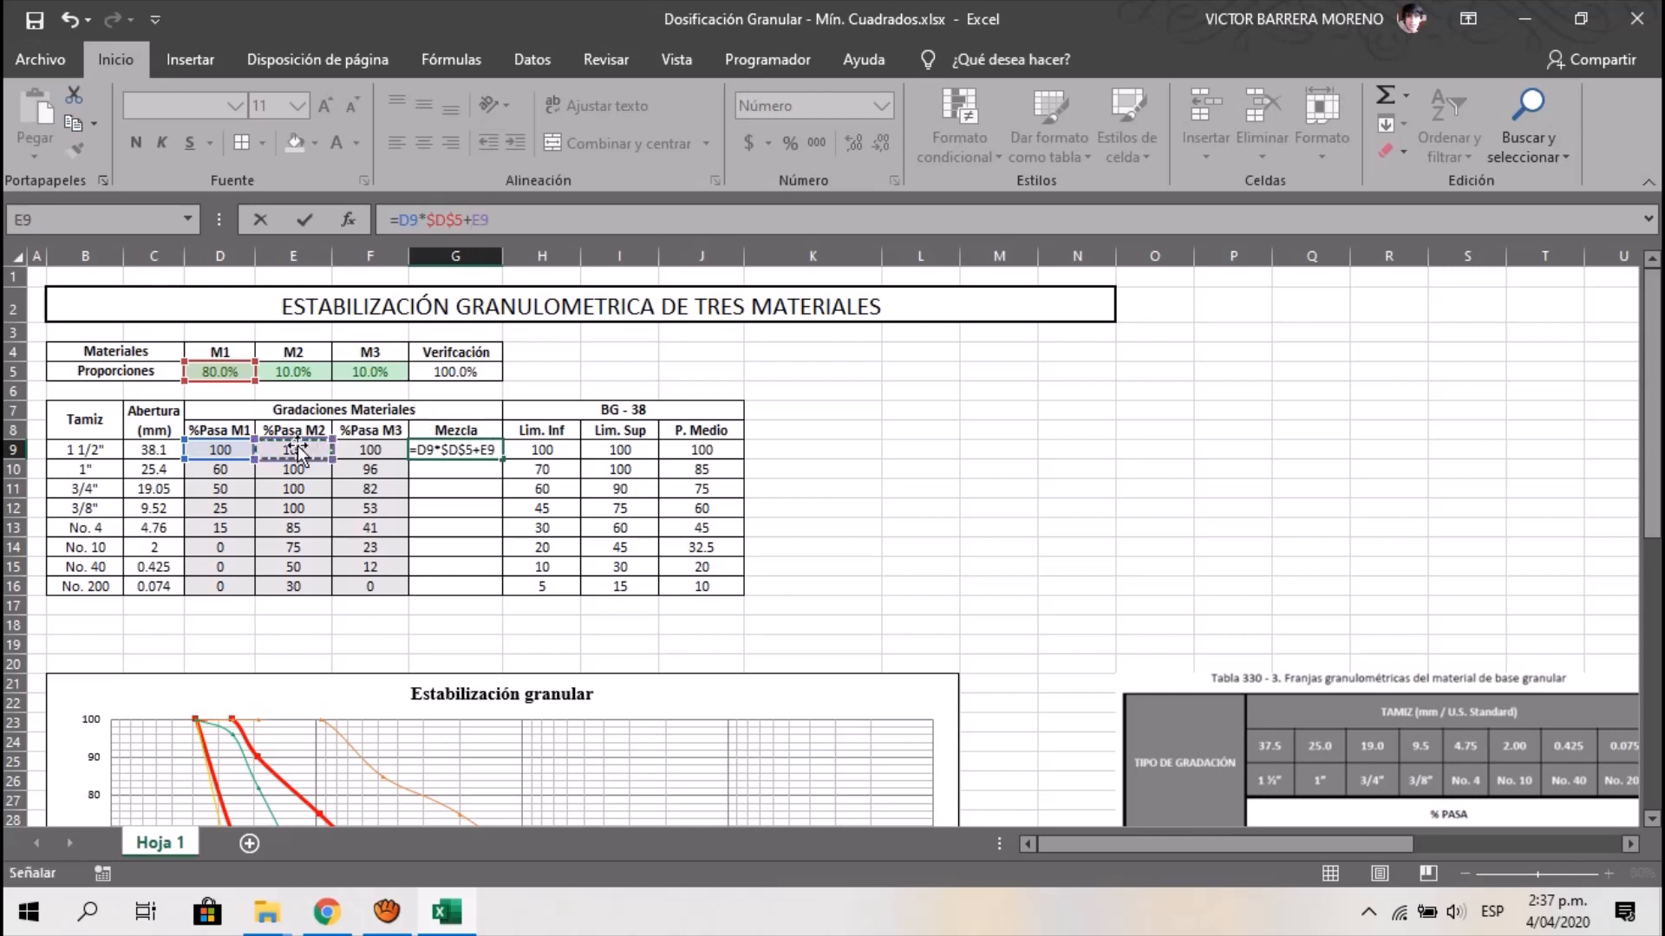
type("*")
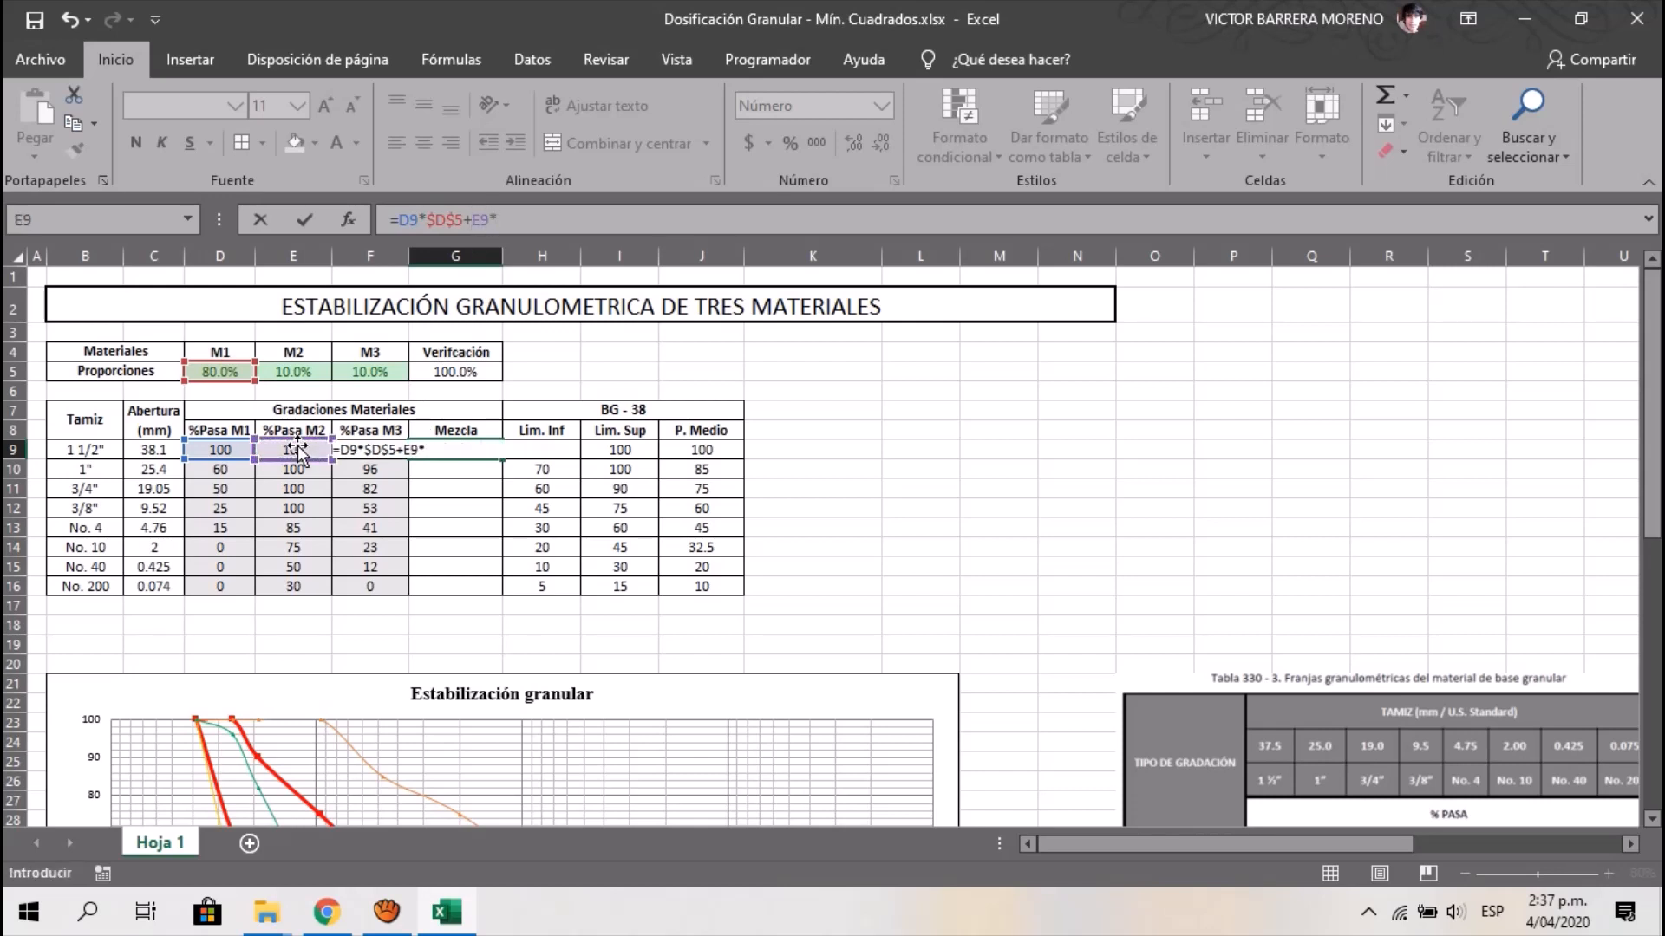
left_click(303, 379)
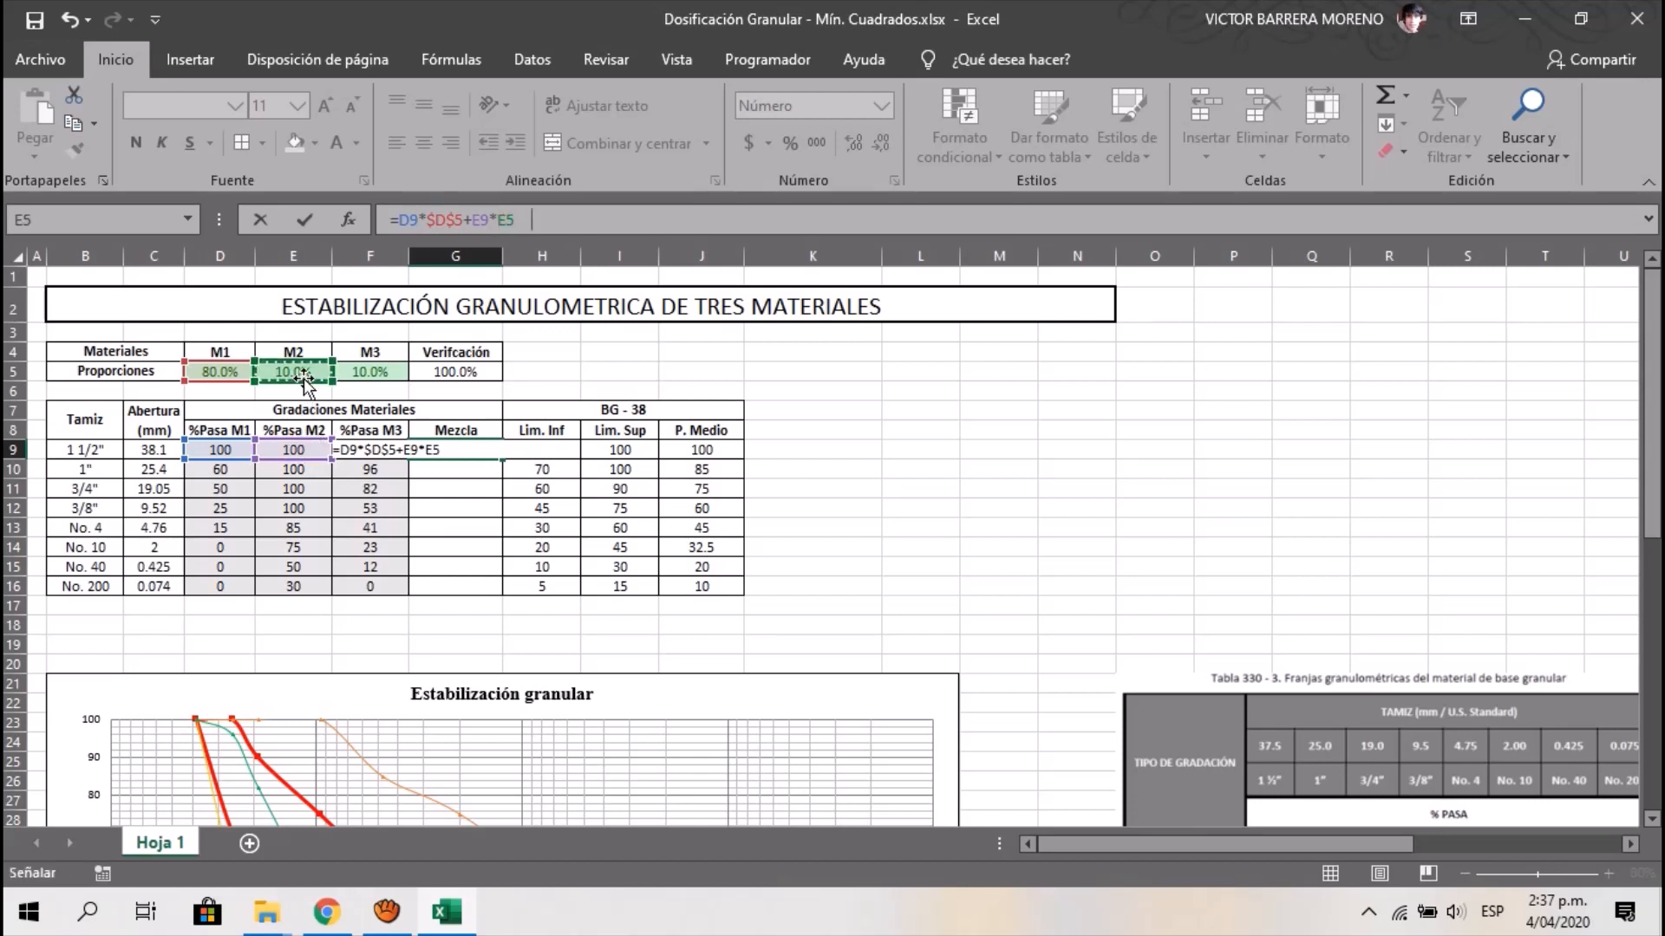
key("F4")
type("+")
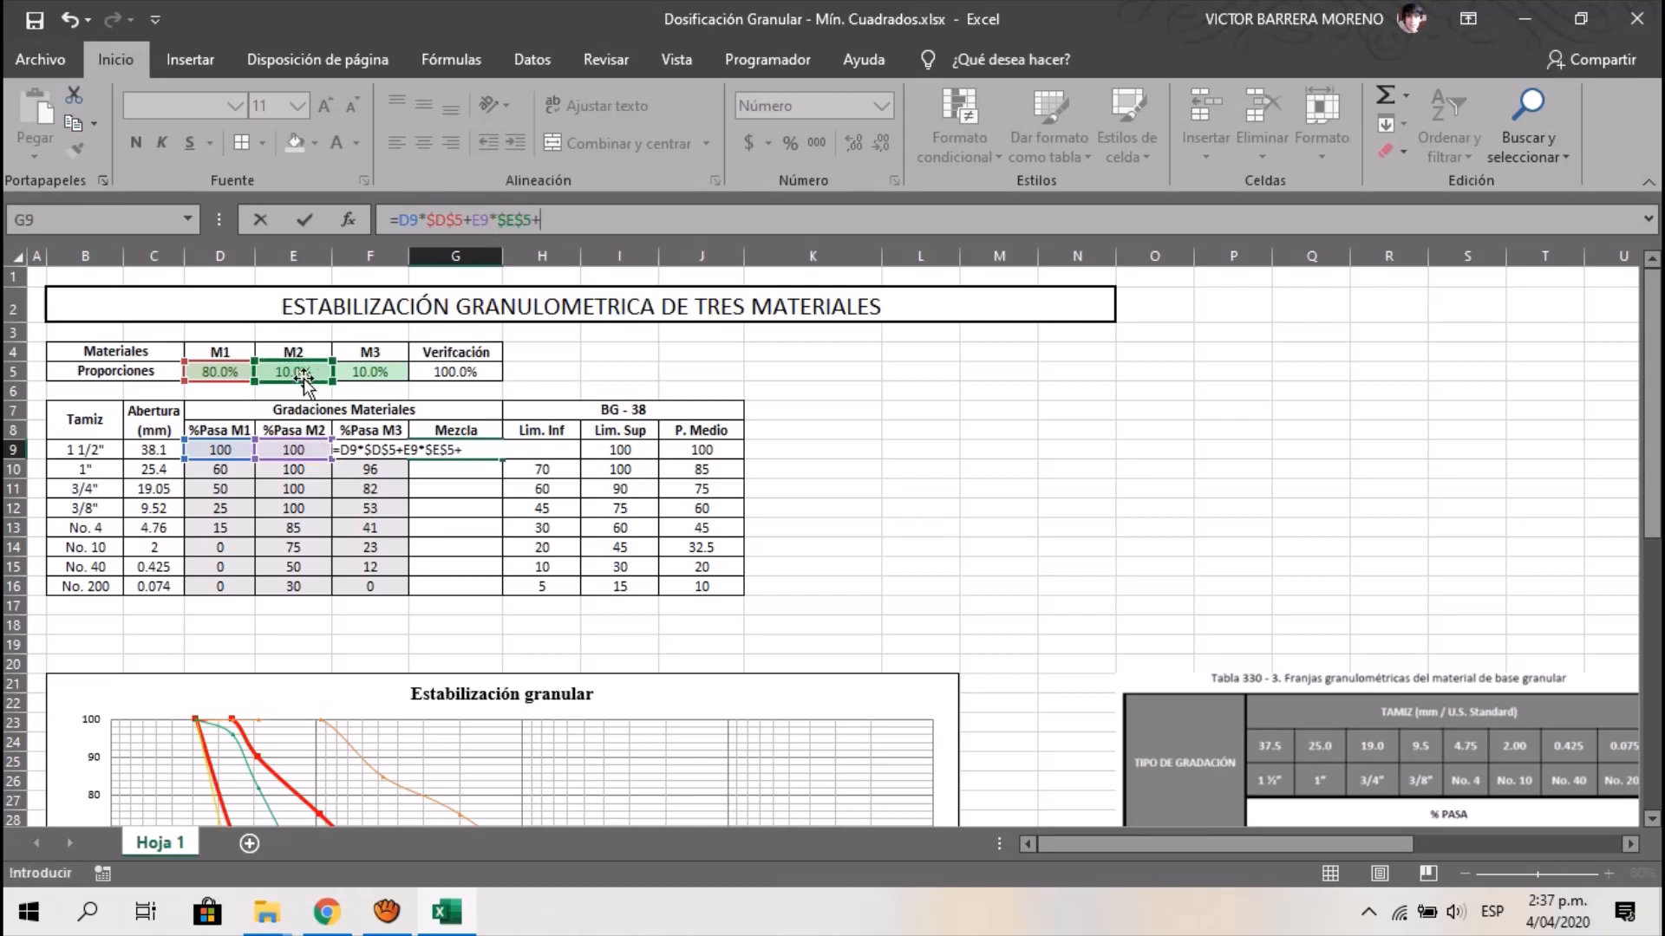
left_click(392, 452)
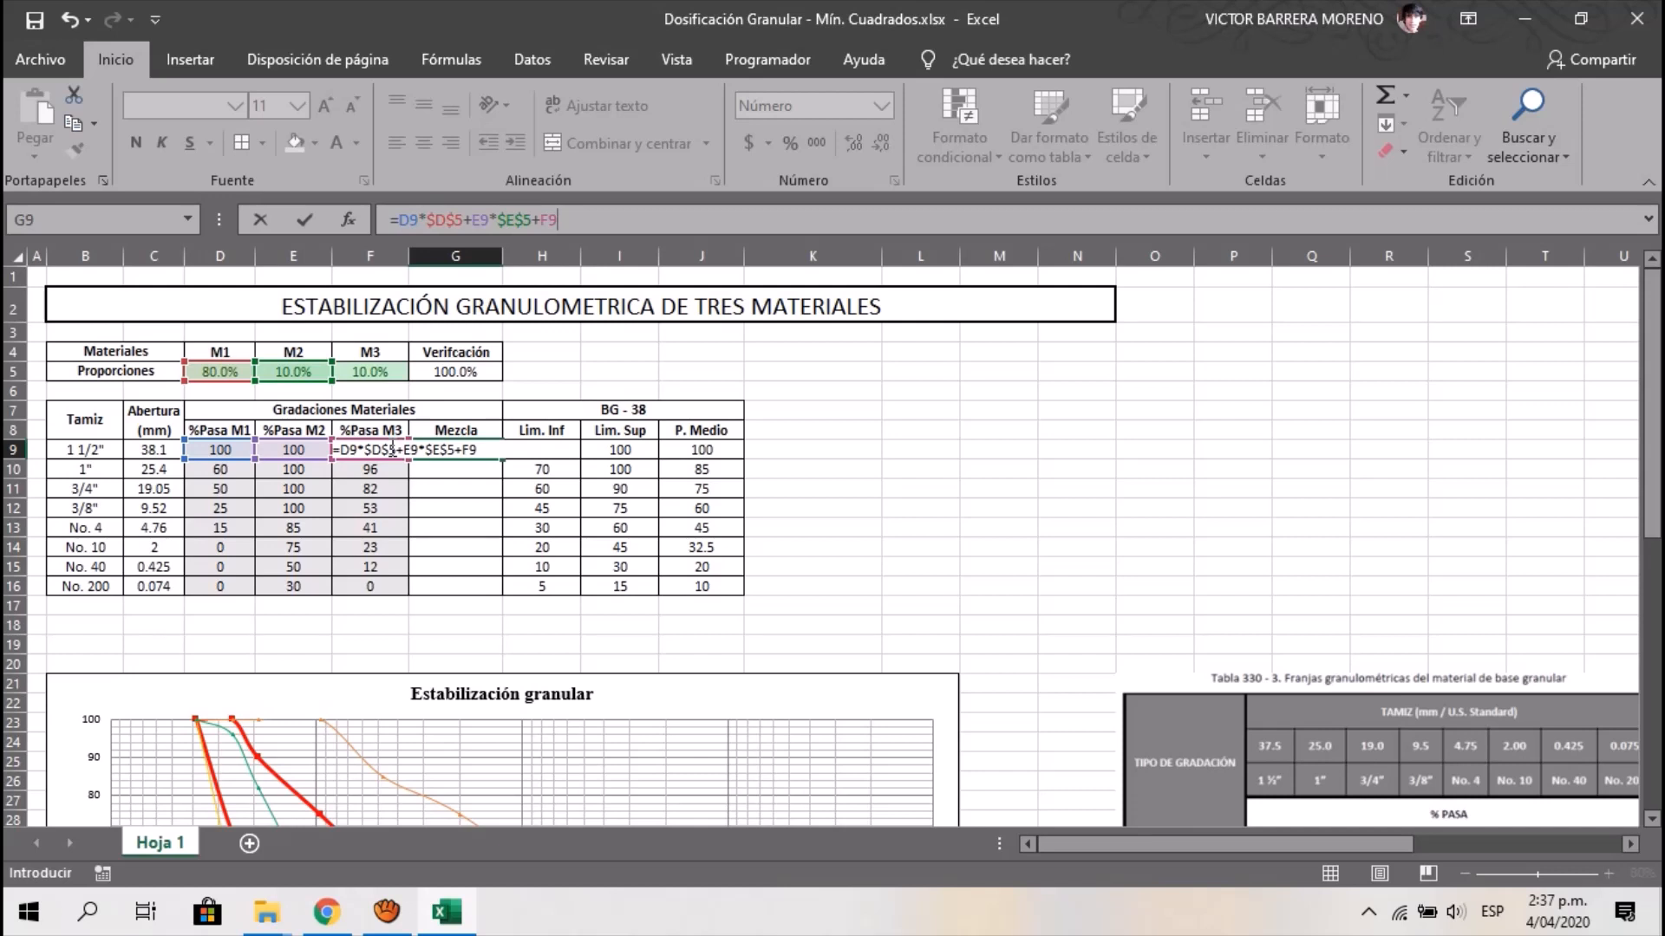
type("*")
left_click(361, 370)
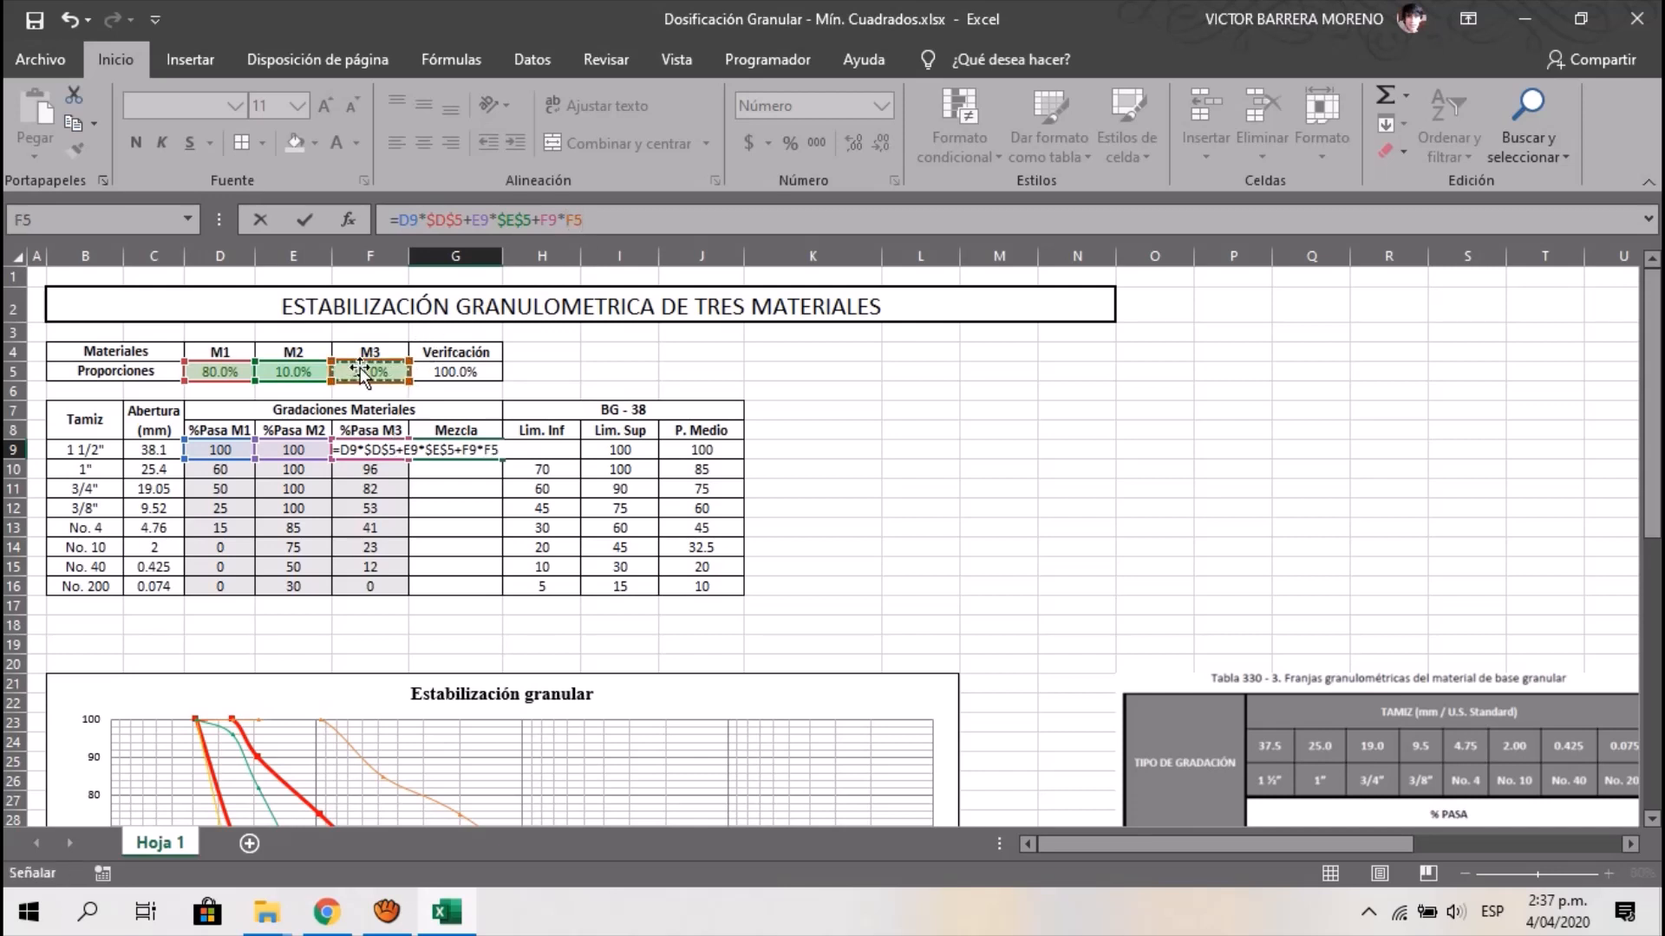
type(")")
key("BackSpace")
key("ctrl+Return")
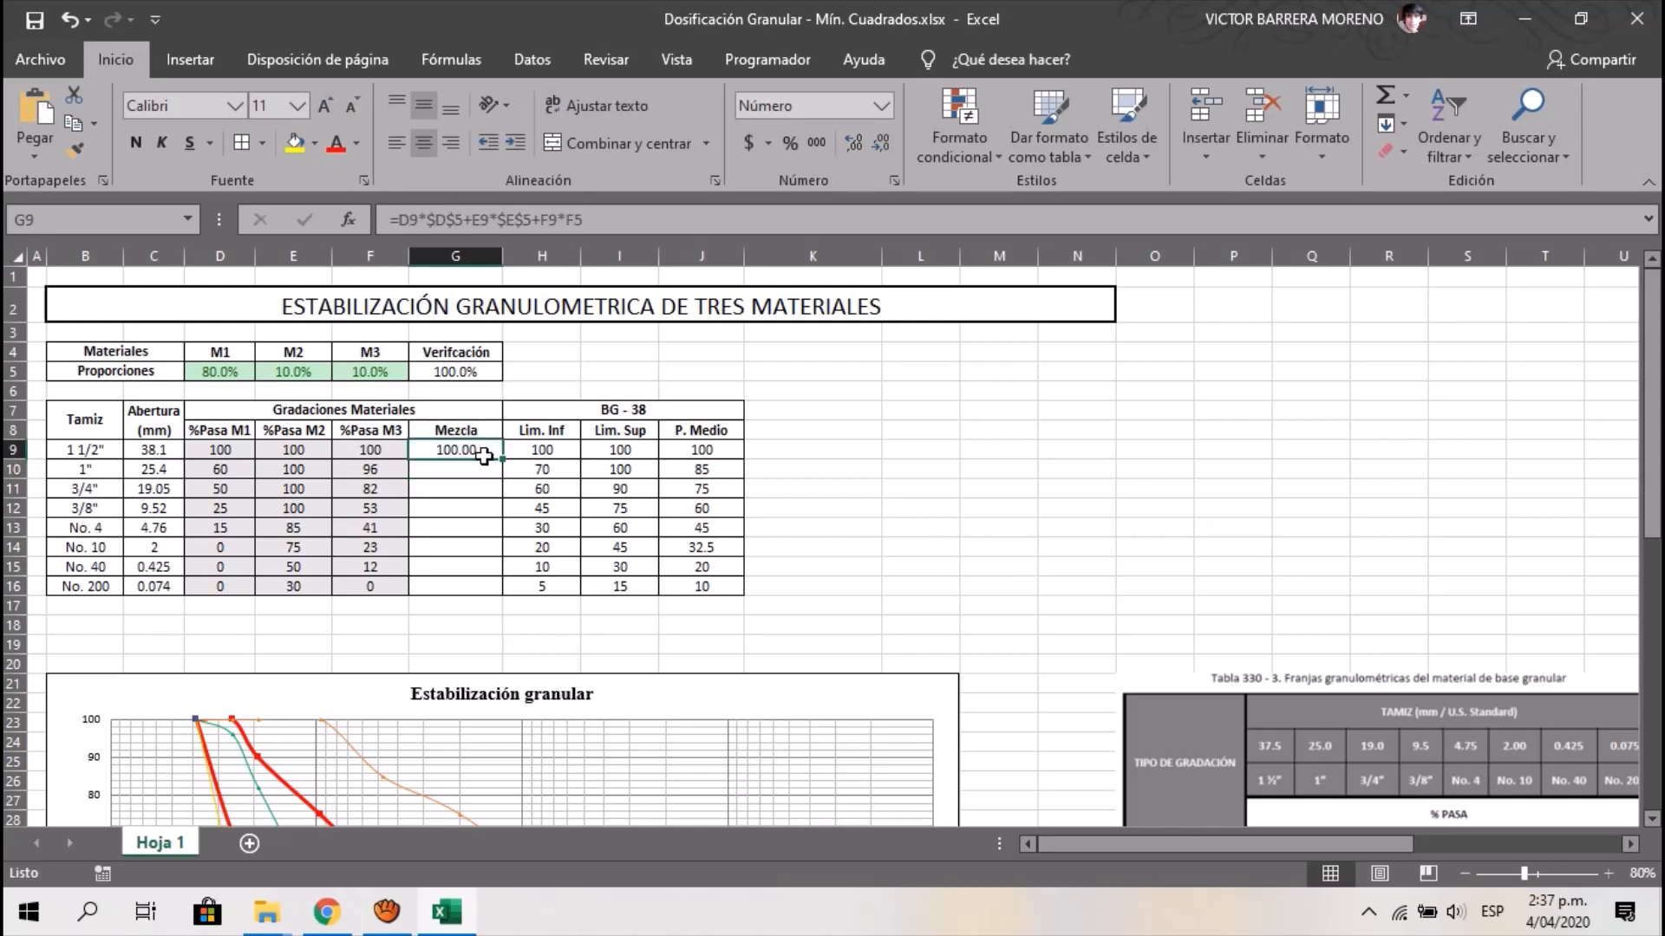
Fill the Mezcla formula from G9 down to G16 and inspect the cell references in G12
left_click_drag(502, 460, 501, 592)
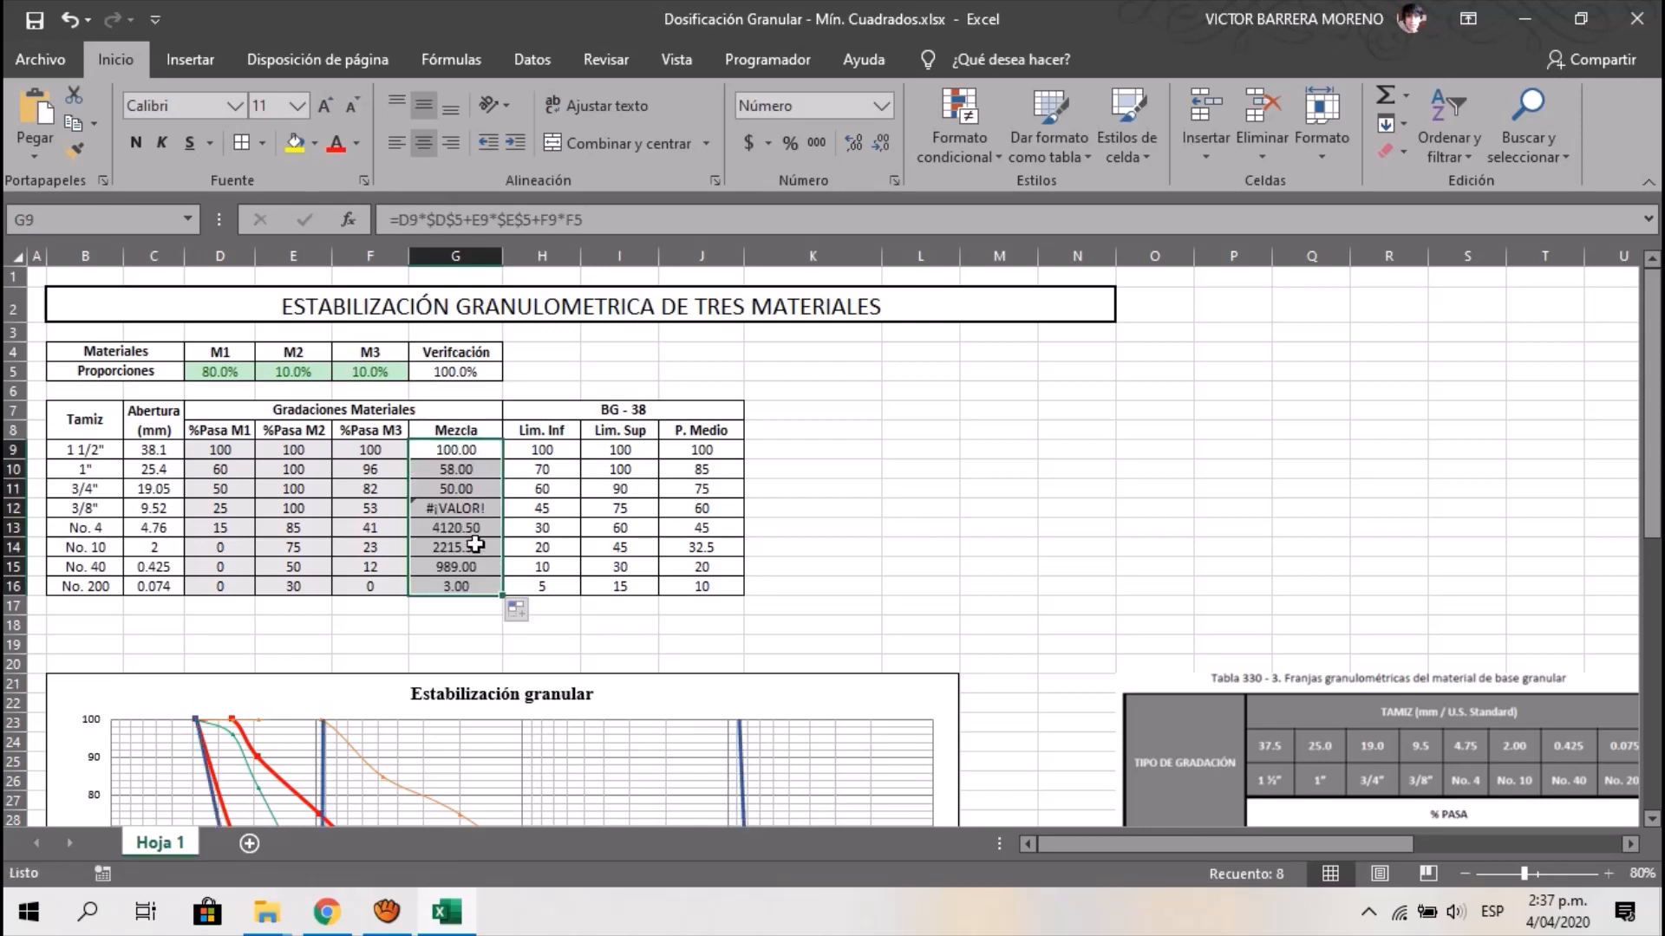
left_click(473, 508)
left_click(637, 216)
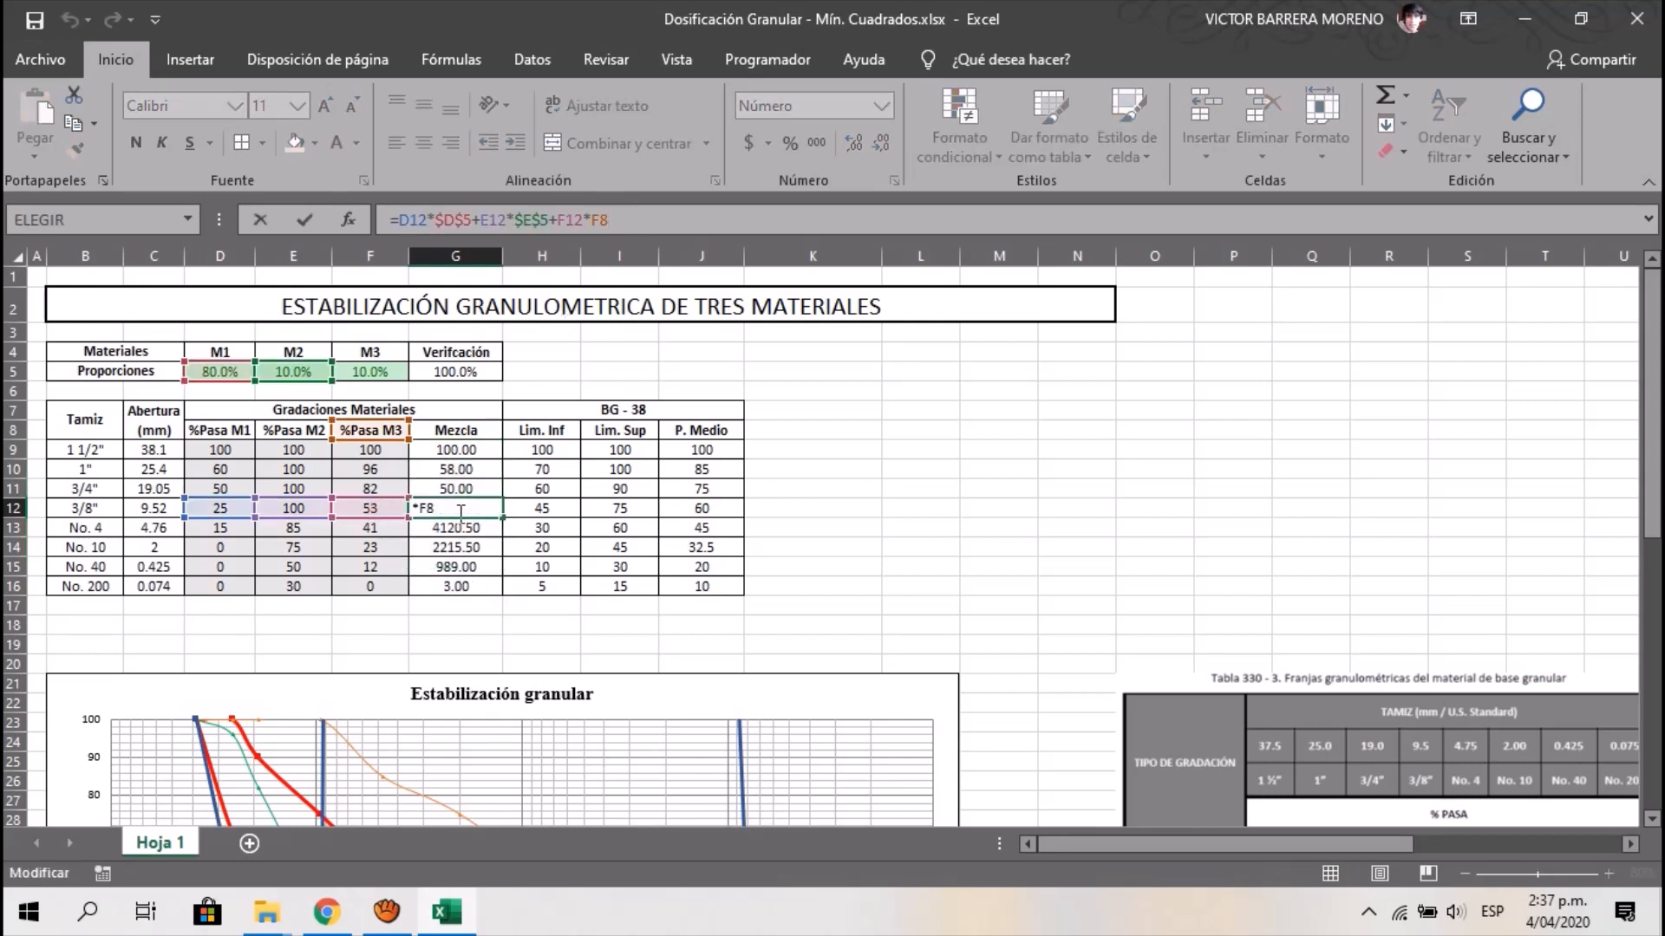
key("Return")
Make the F5 reference in G9 absolute, giving =D9*$D$5+E9*$E$5+F9*$F$5, and fill the formula down to G16
left_click(381, 372)
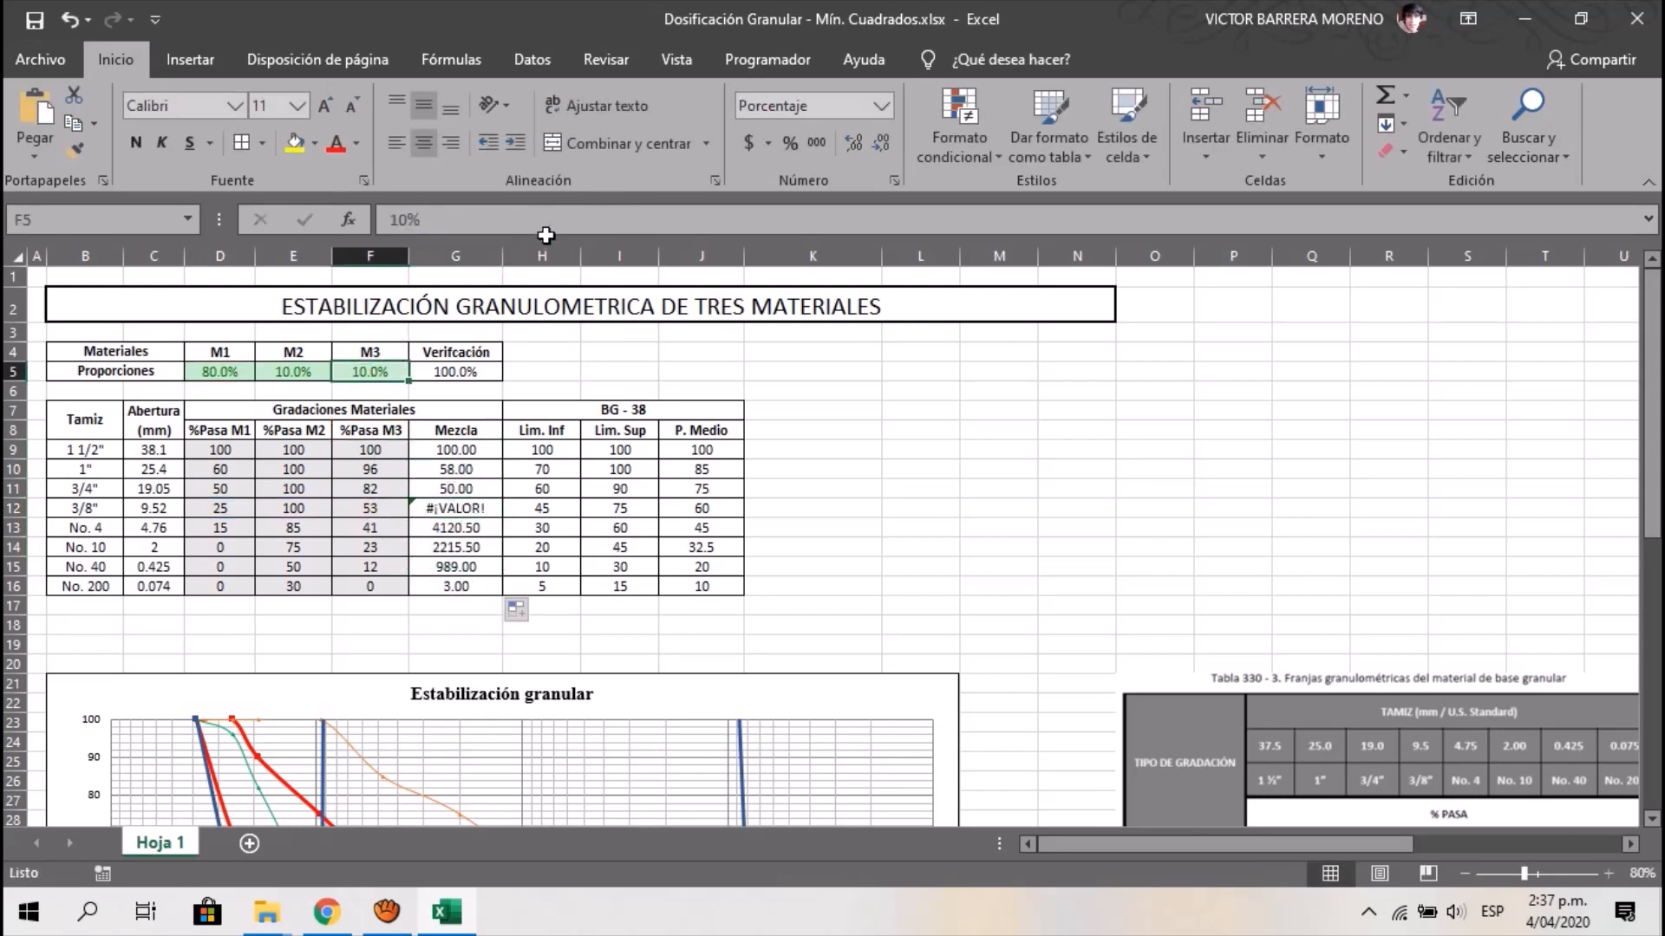
key("Down")
key("Down")
key("Down")
key("Right")
key("Down")
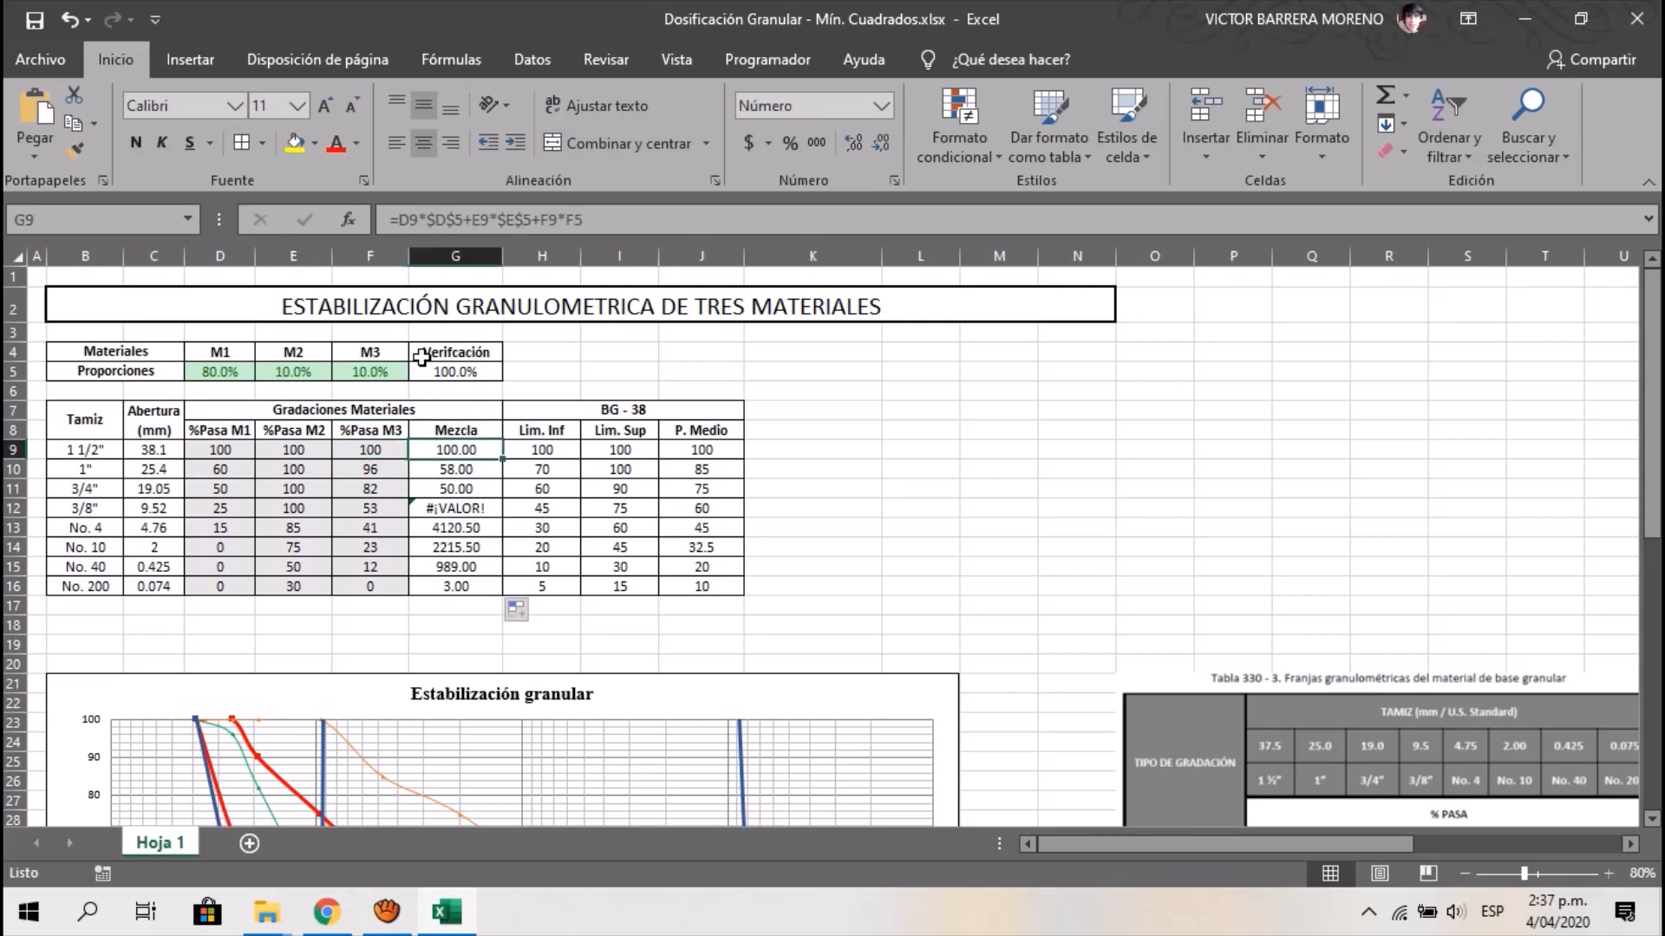
left_click(582, 222)
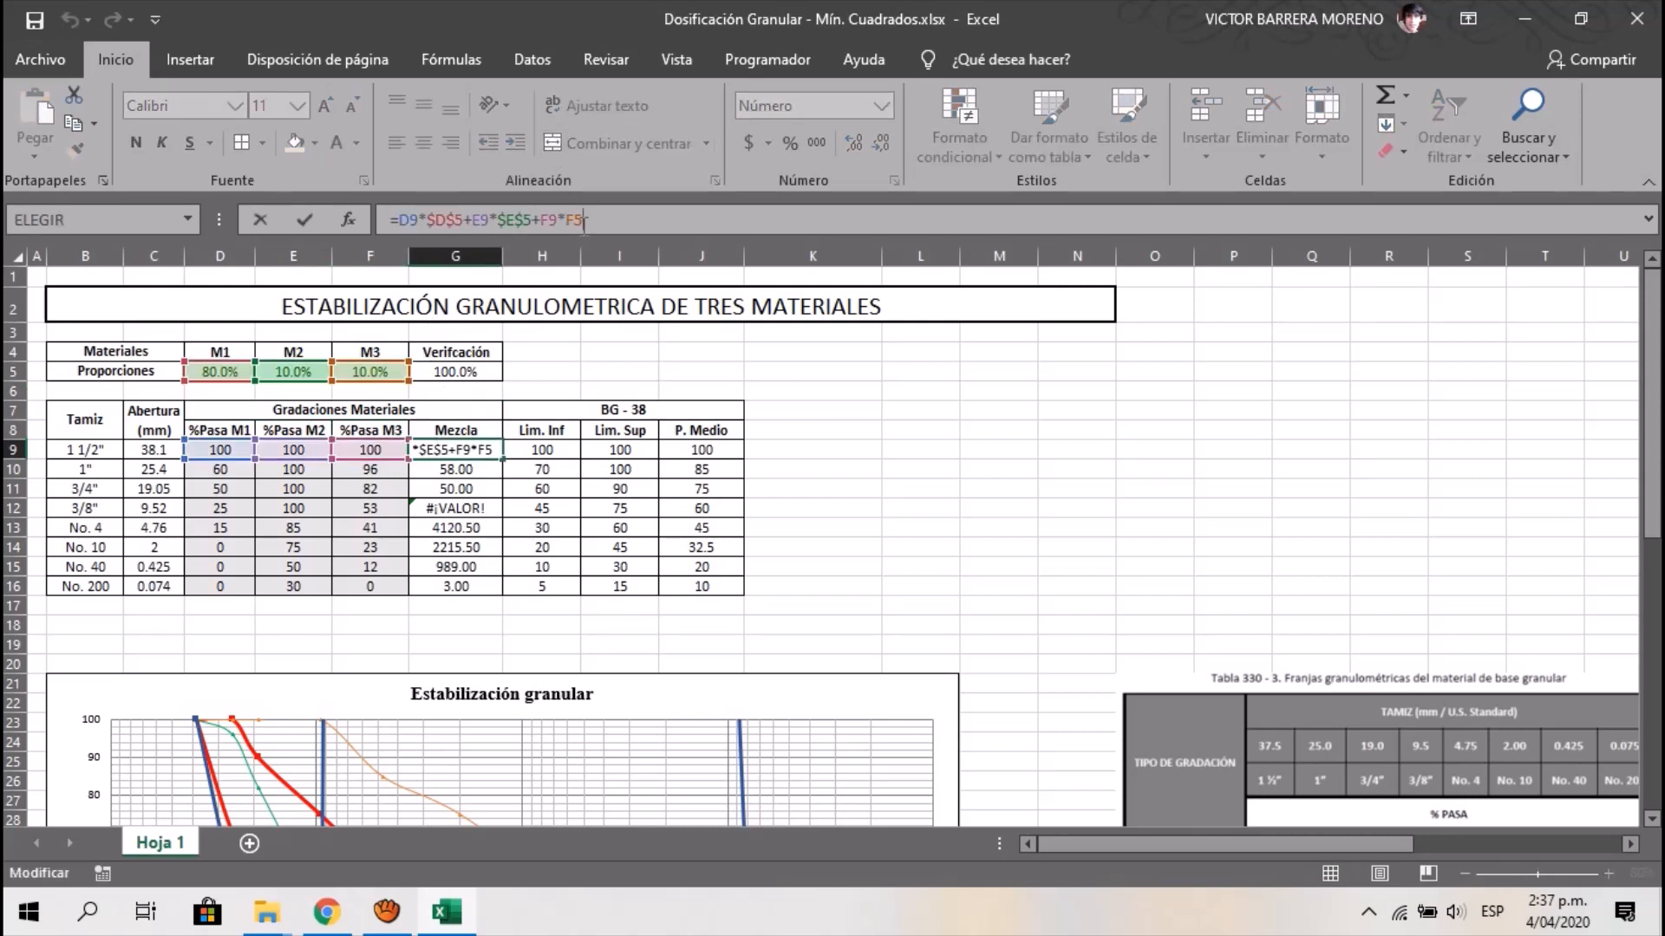
key("F4")
key("Return")
key("Up")
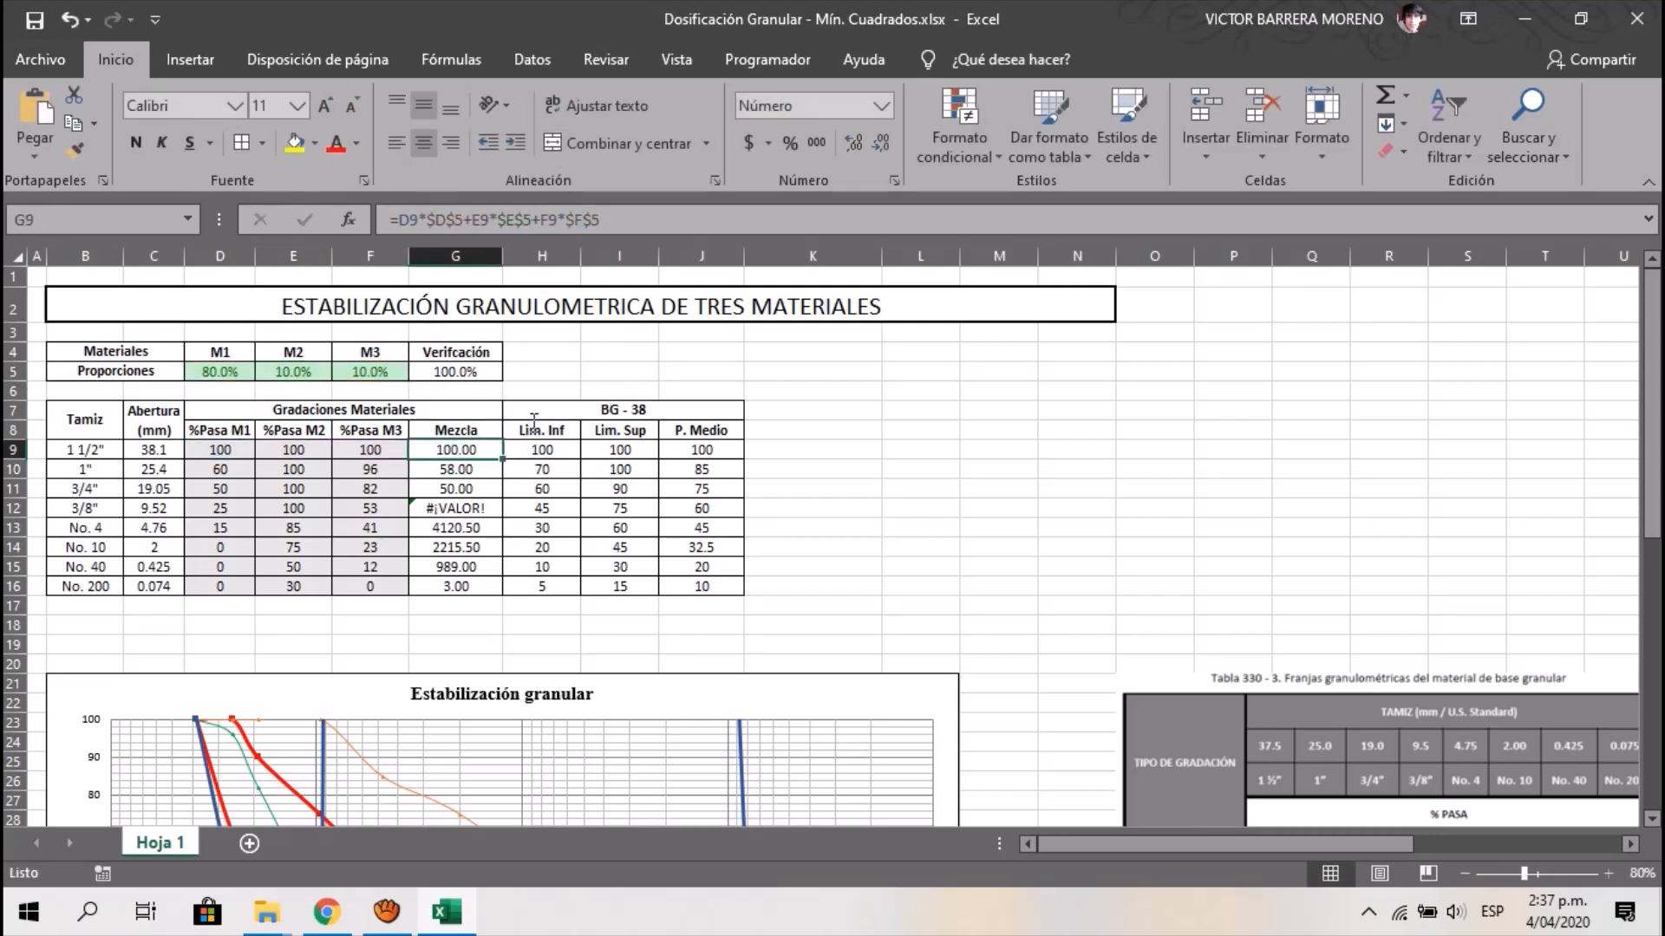
left_click_drag(503, 465, 498, 598)
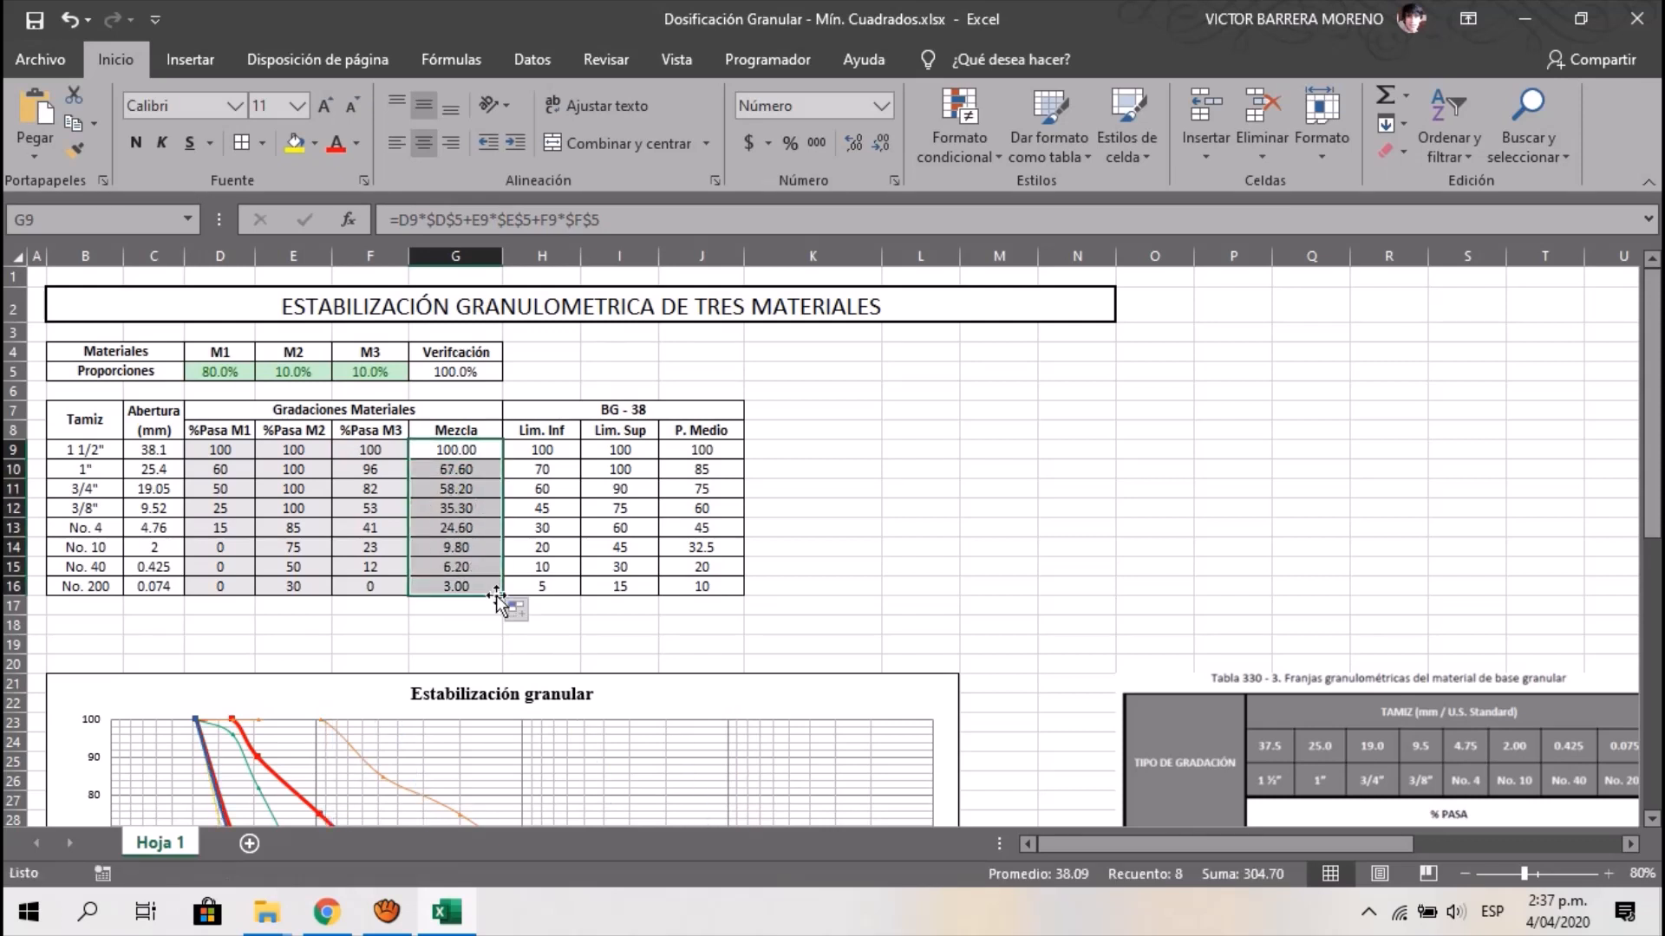
left_click(921, 505)
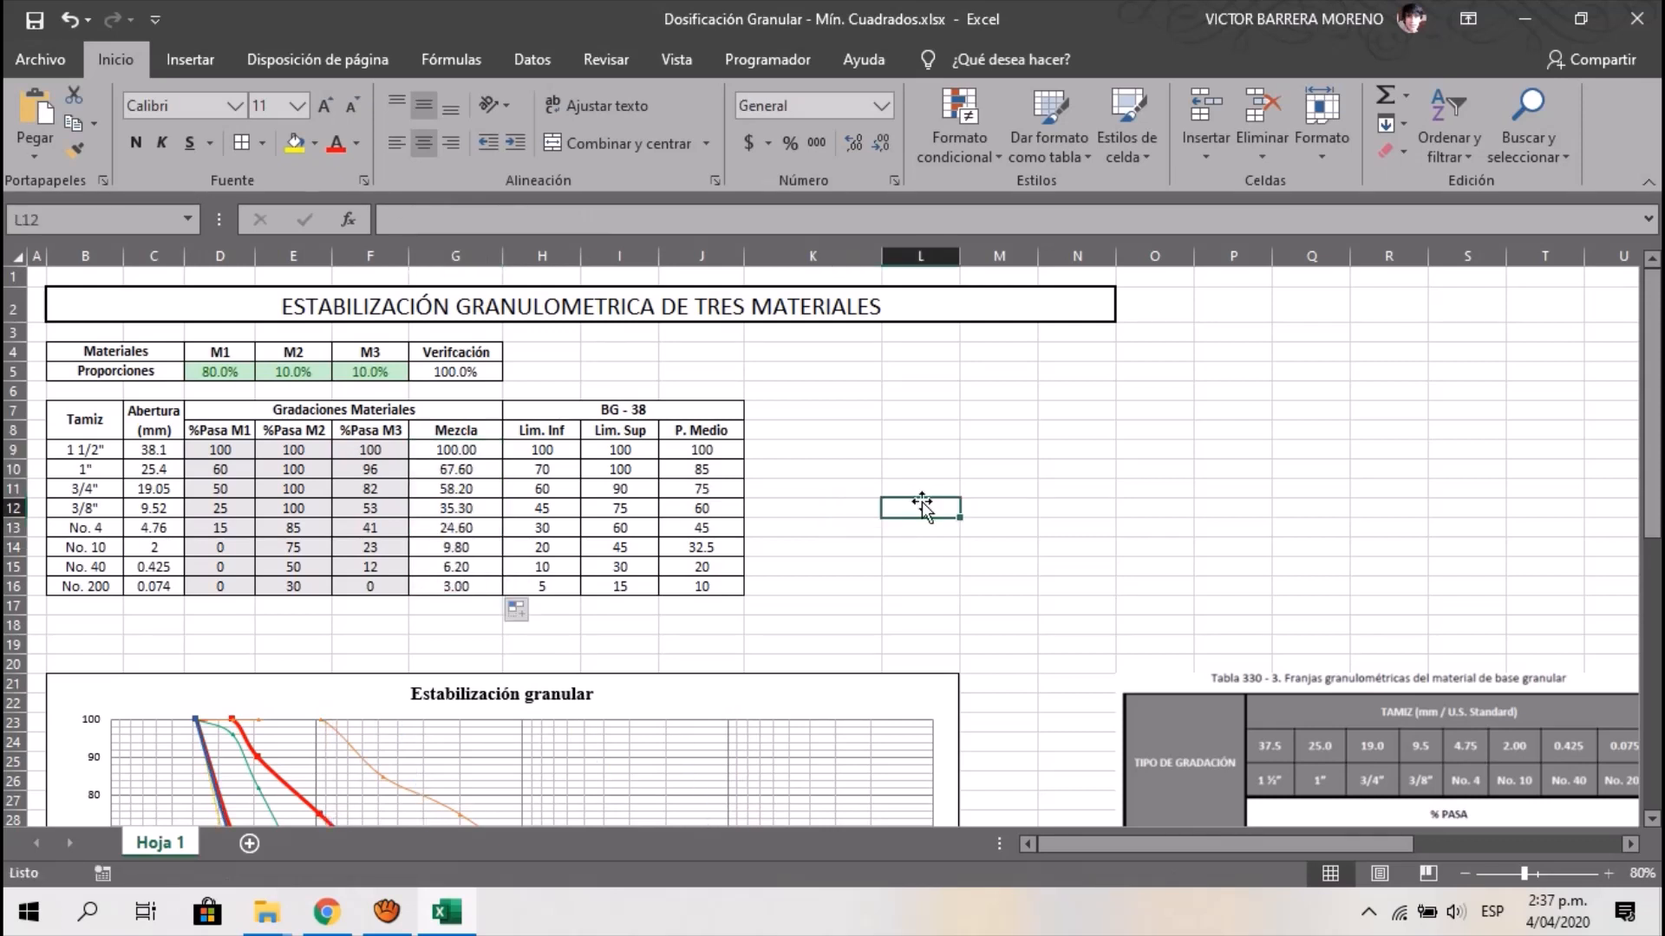
Examine the Mezcla curve against the specification limits in the Estabilización granular chart and the gradation table
scroll(923, 505, "down", 9)
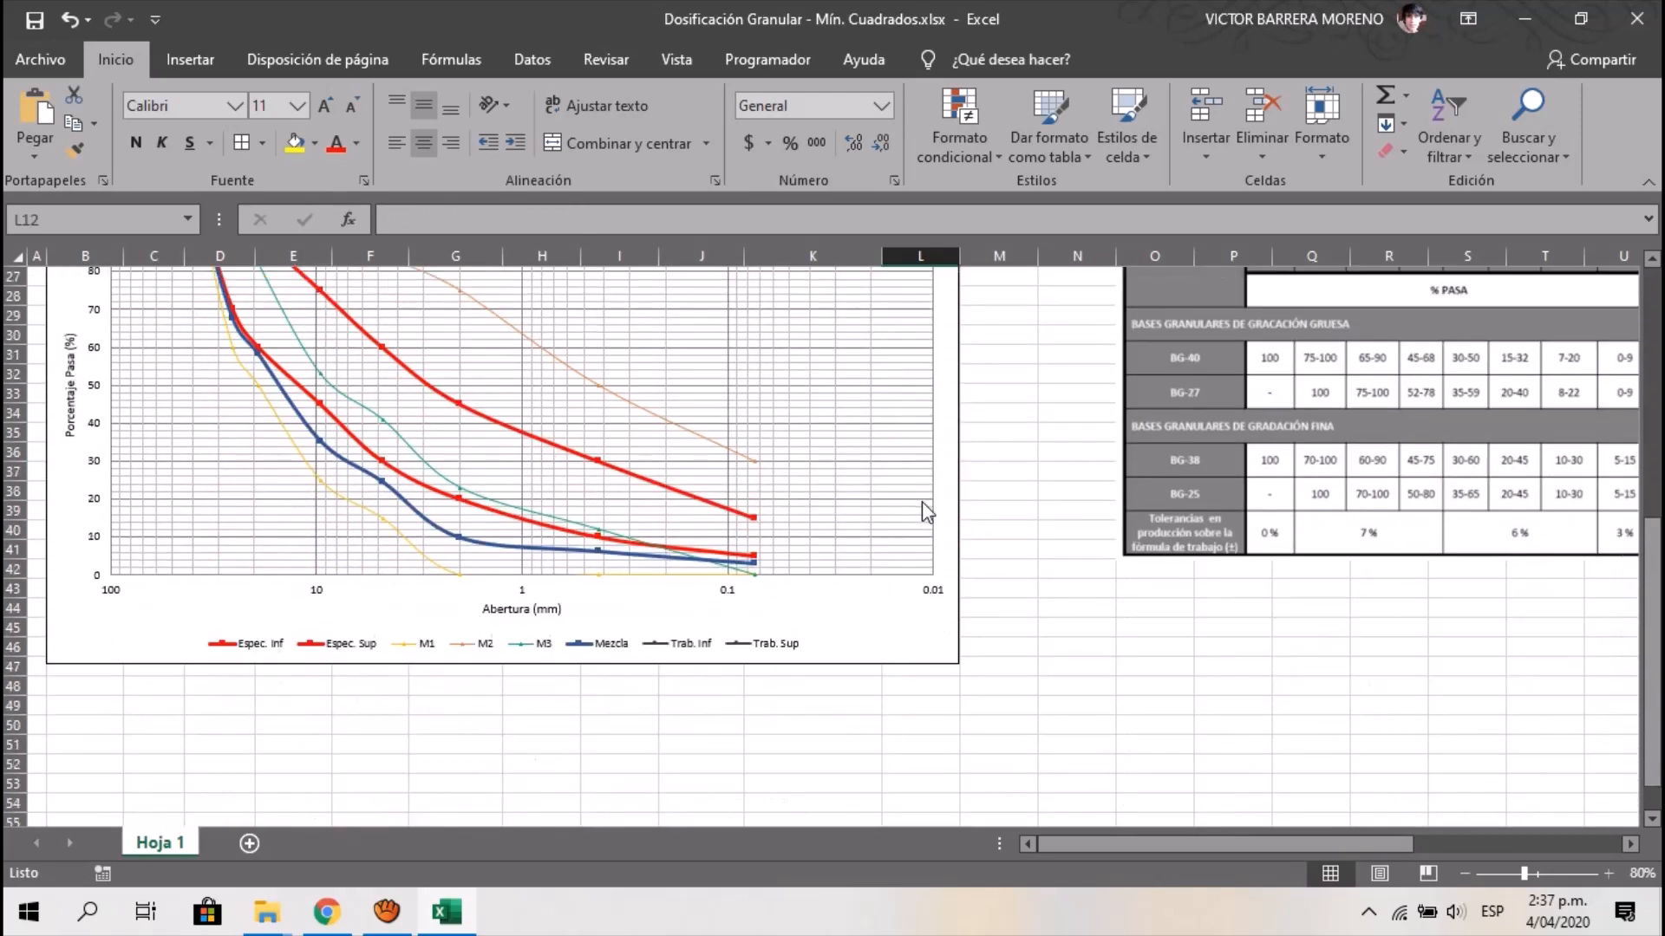
scroll(926, 520, "up", 2)
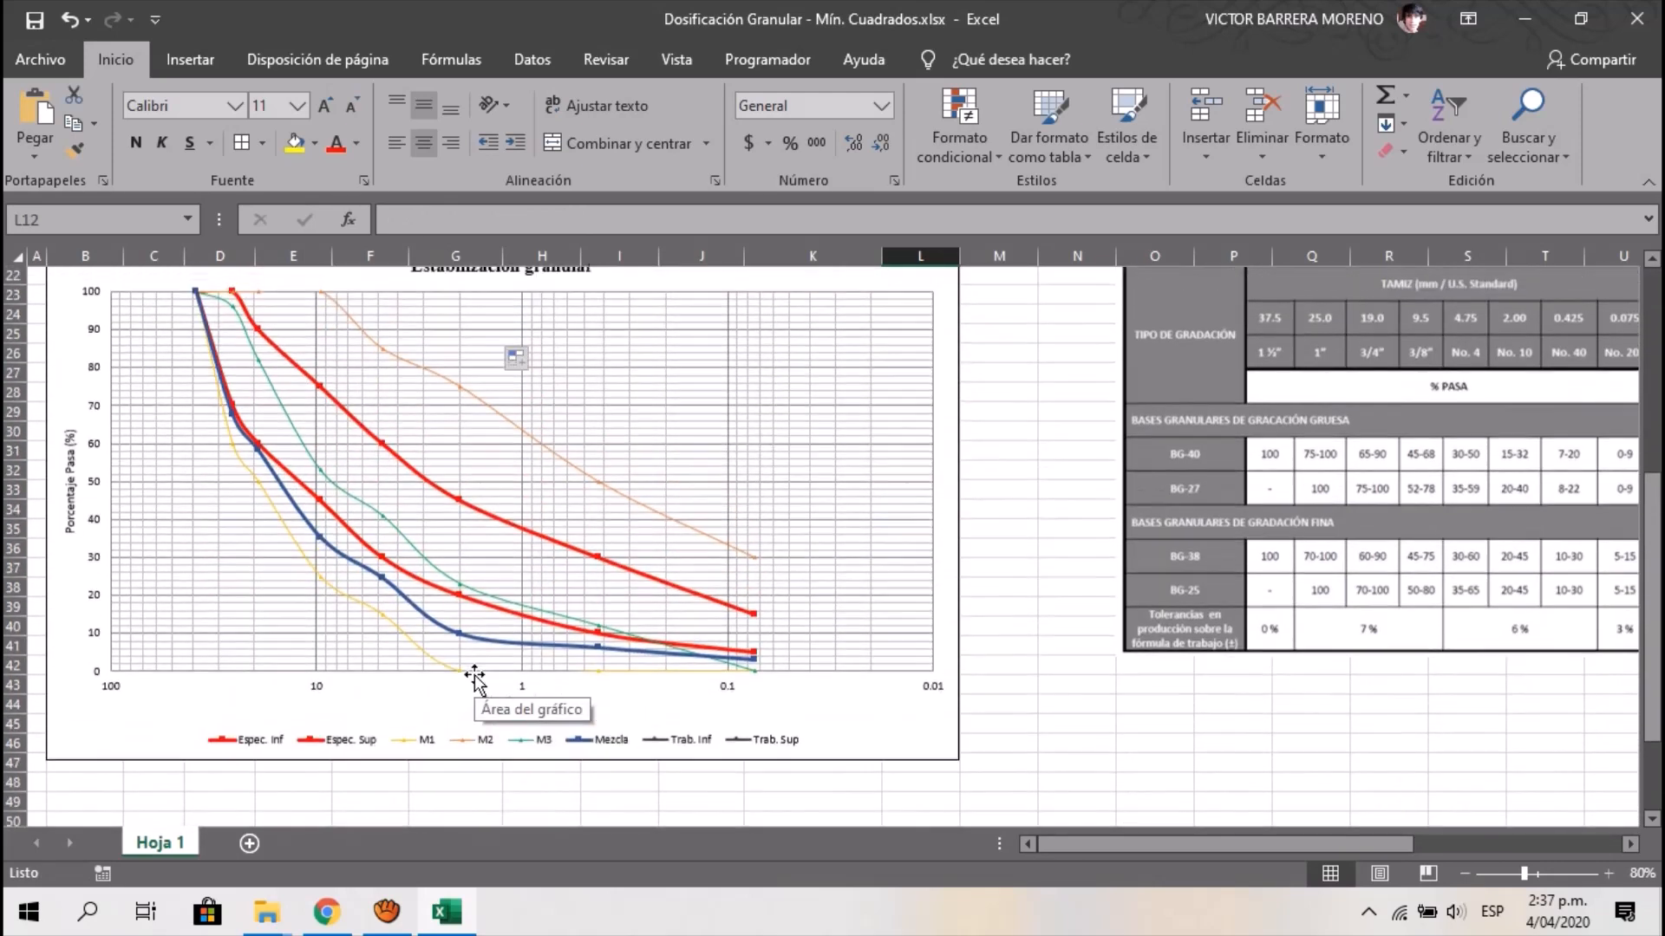
scroll(388, 621, "up", 3)
scroll(332, 581, "down", 2)
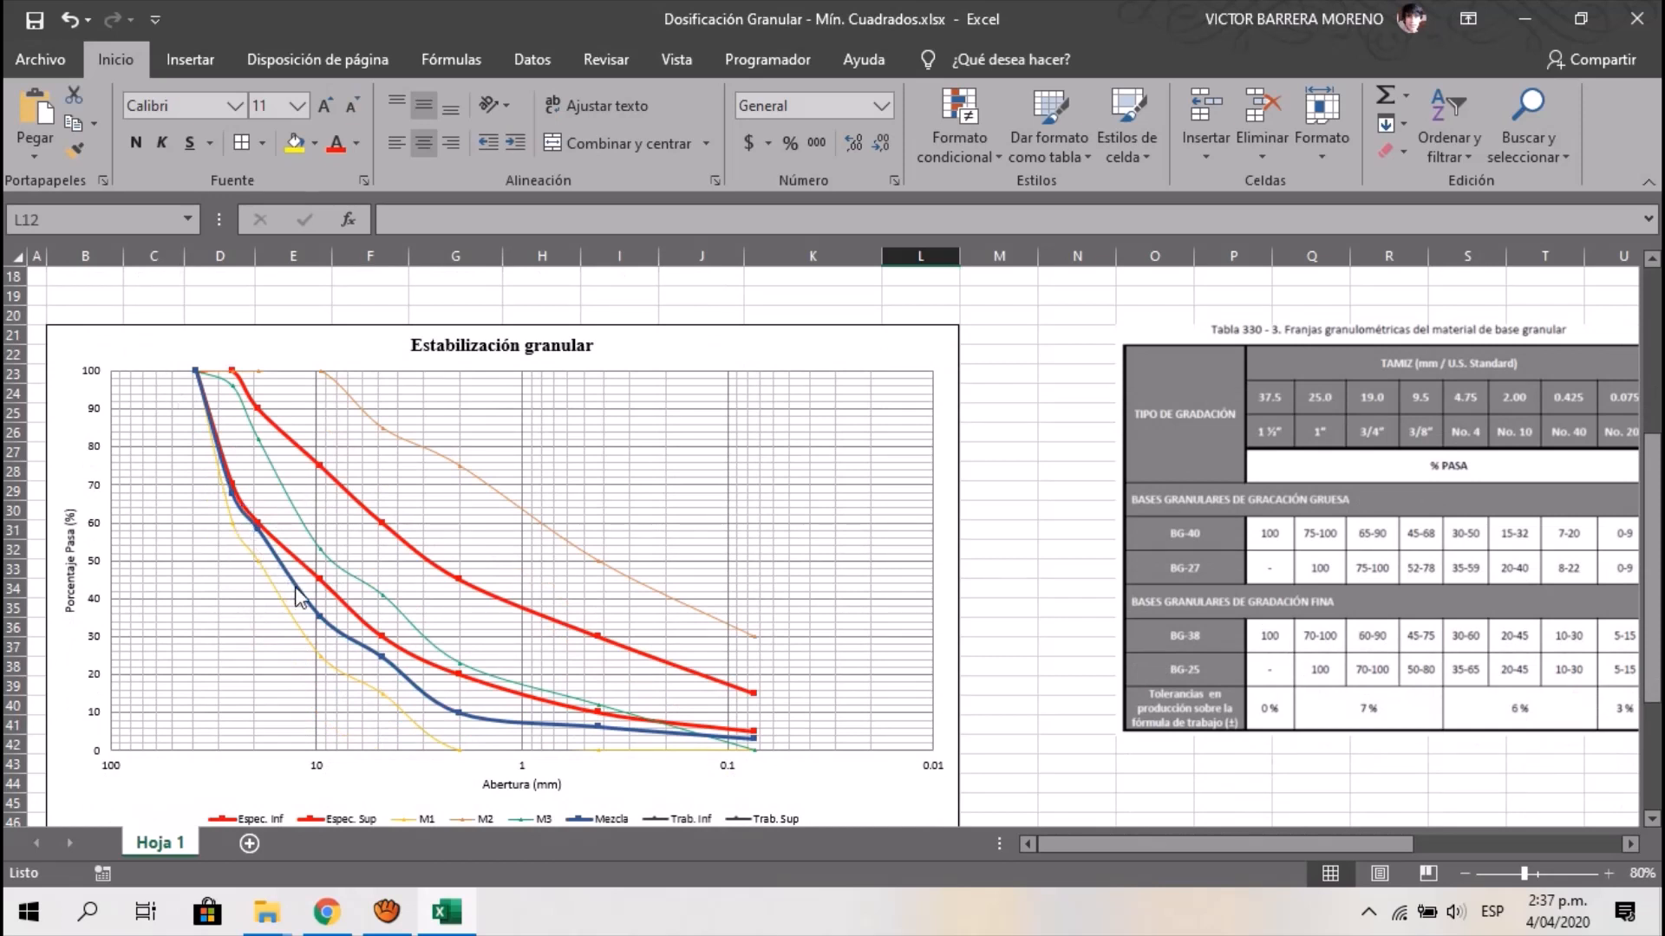
mouse_move(604, 734)
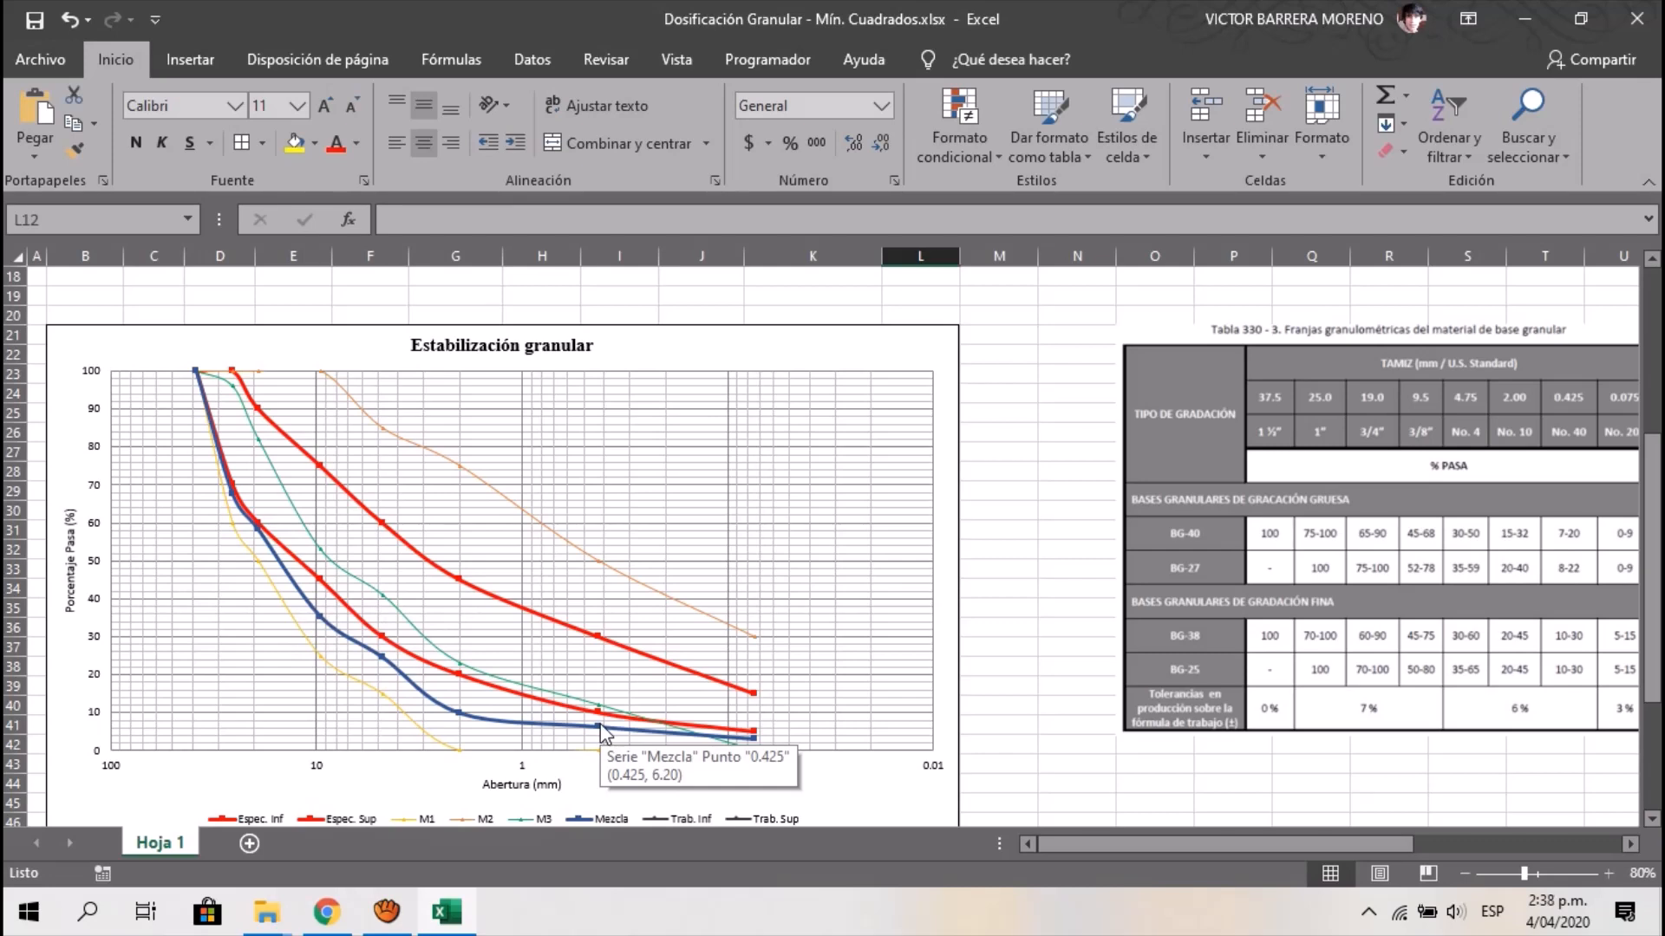
scroll(603, 731, "up", 6)
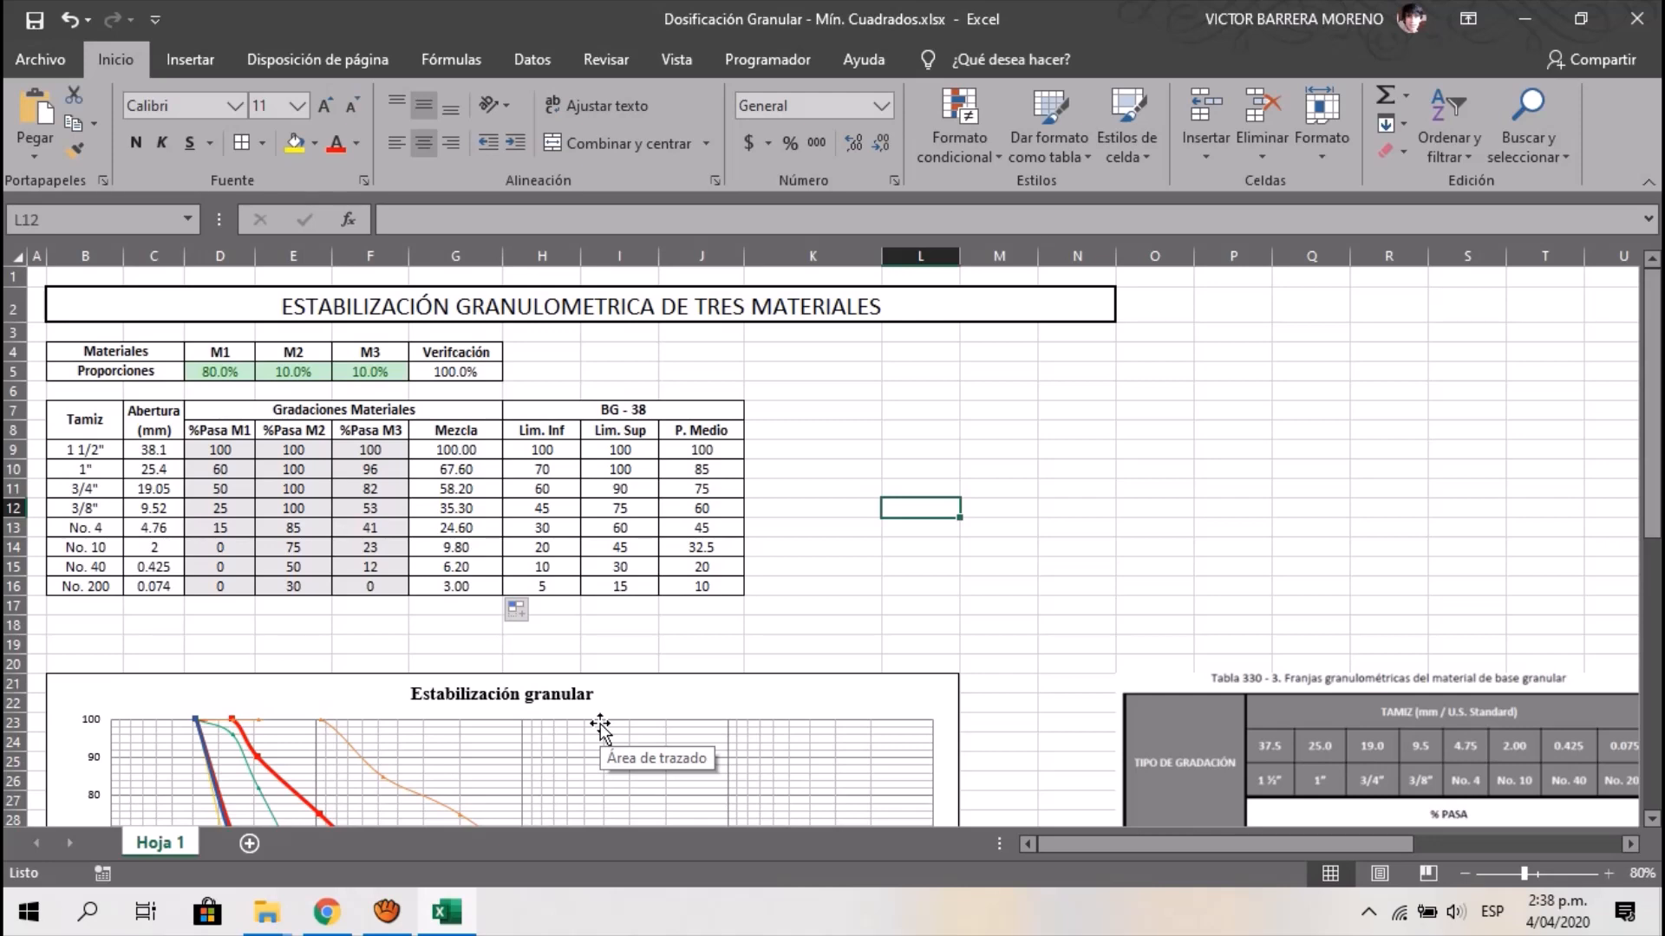
scroll(600, 725, "down", 5)
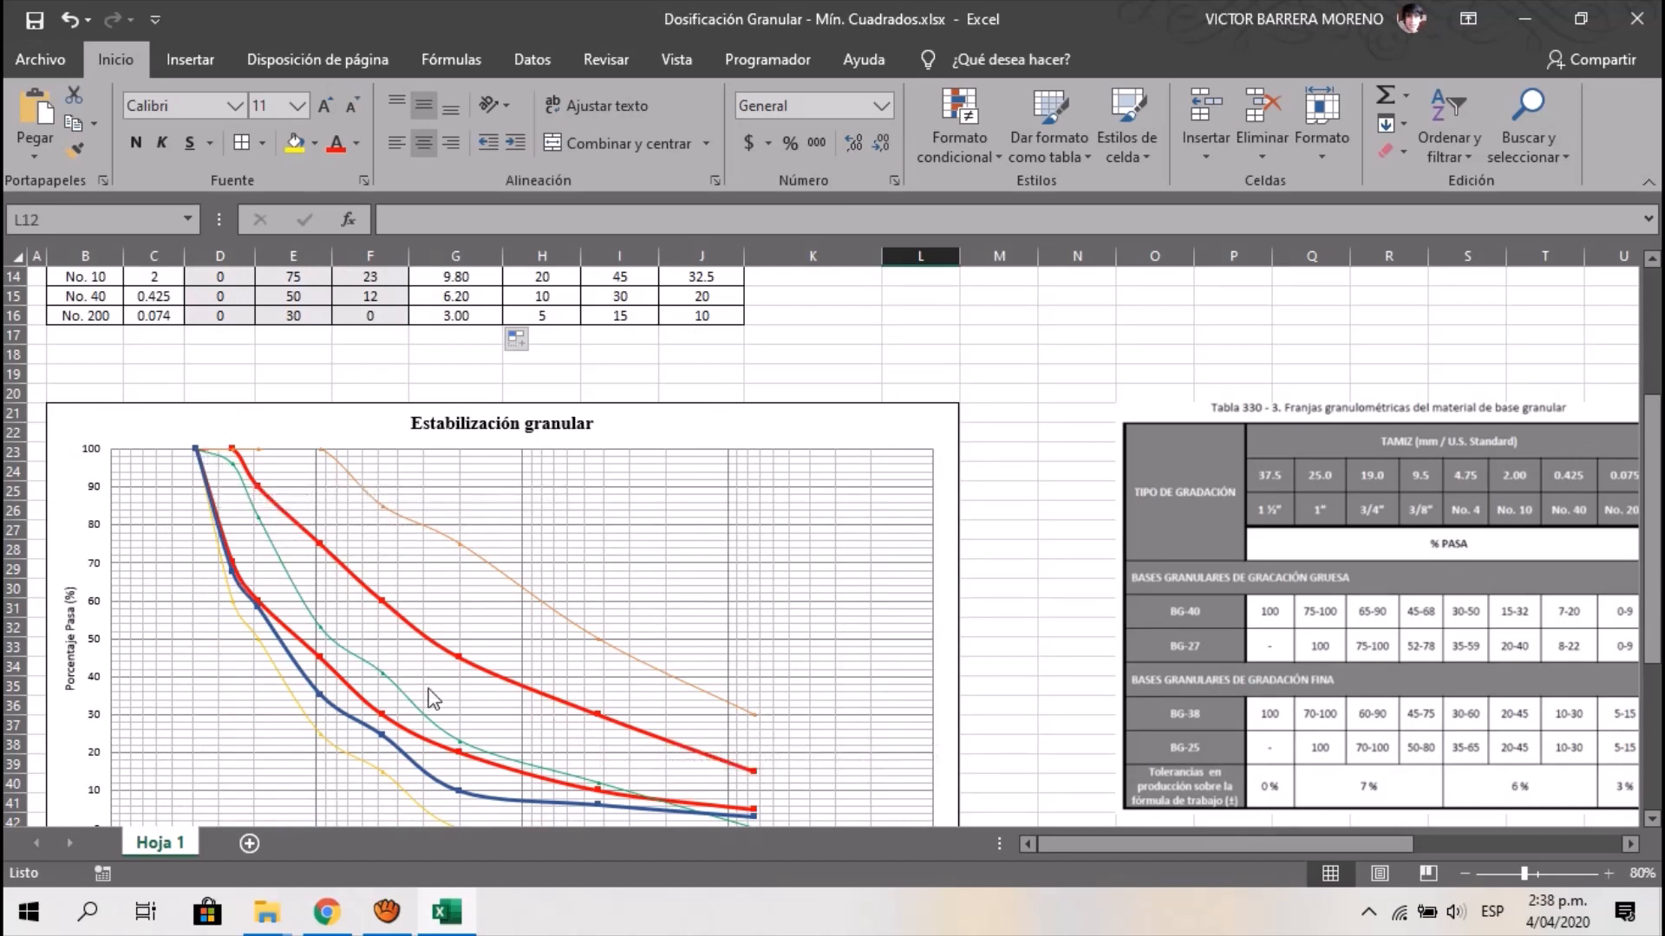
scroll(688, 777, "up", 5)
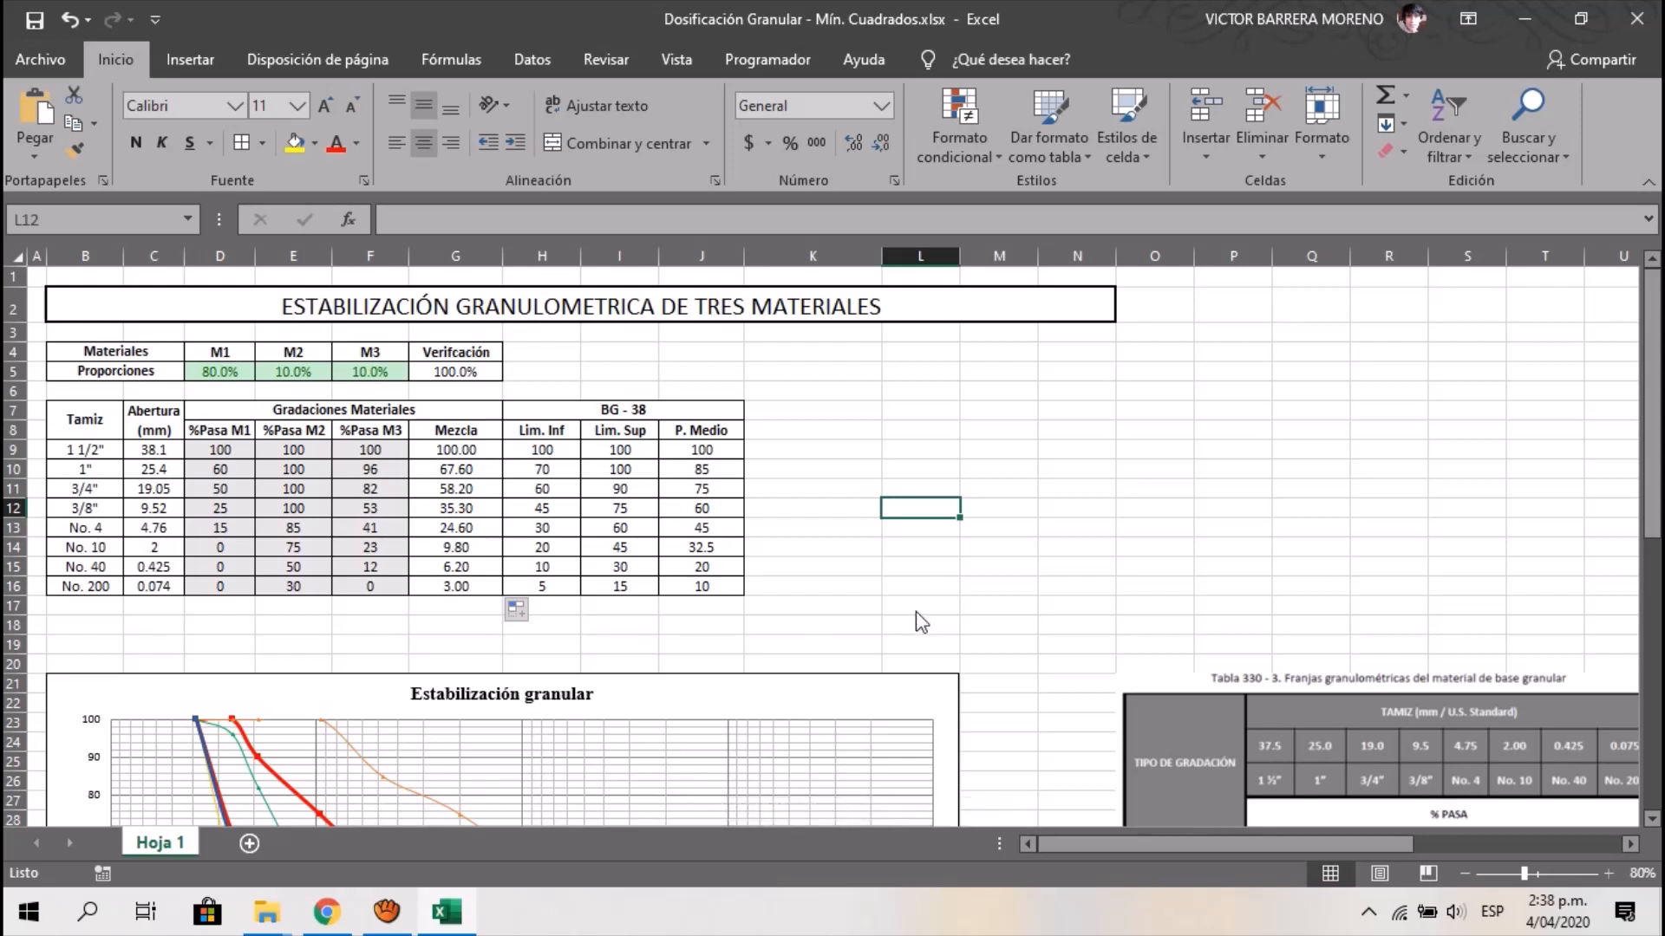
Add the heading "Error" in K7 and the subheading "(Mezcla - P.Medio)2" in K8 beside P. Medio
left_click(866, 415)
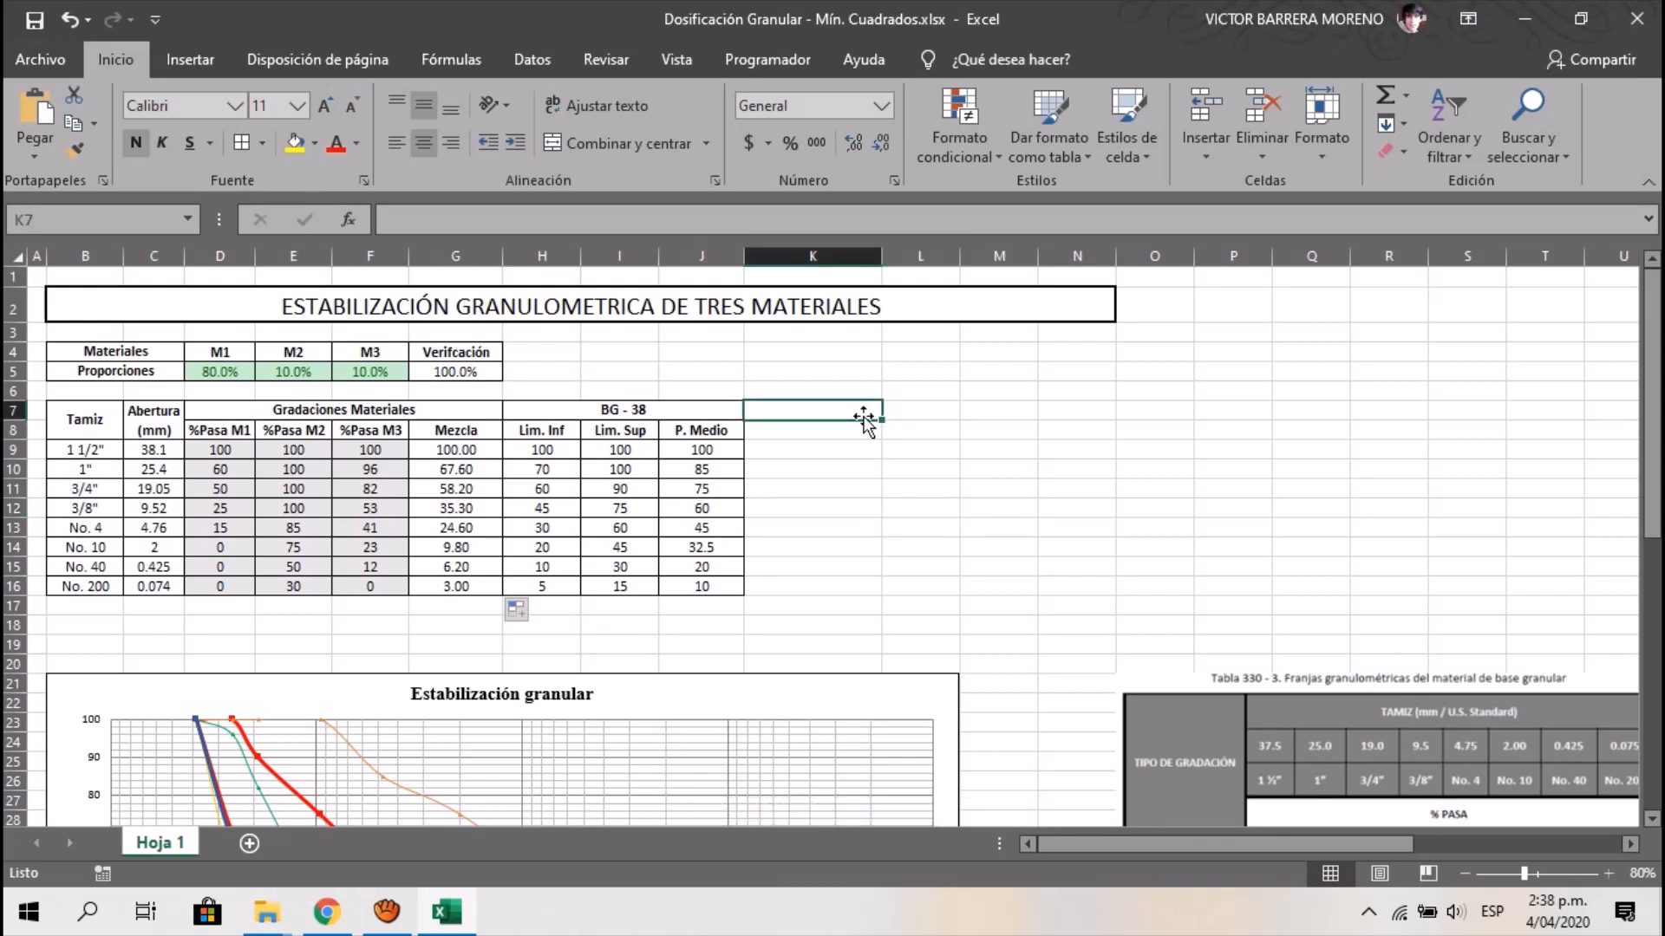
type("Error")
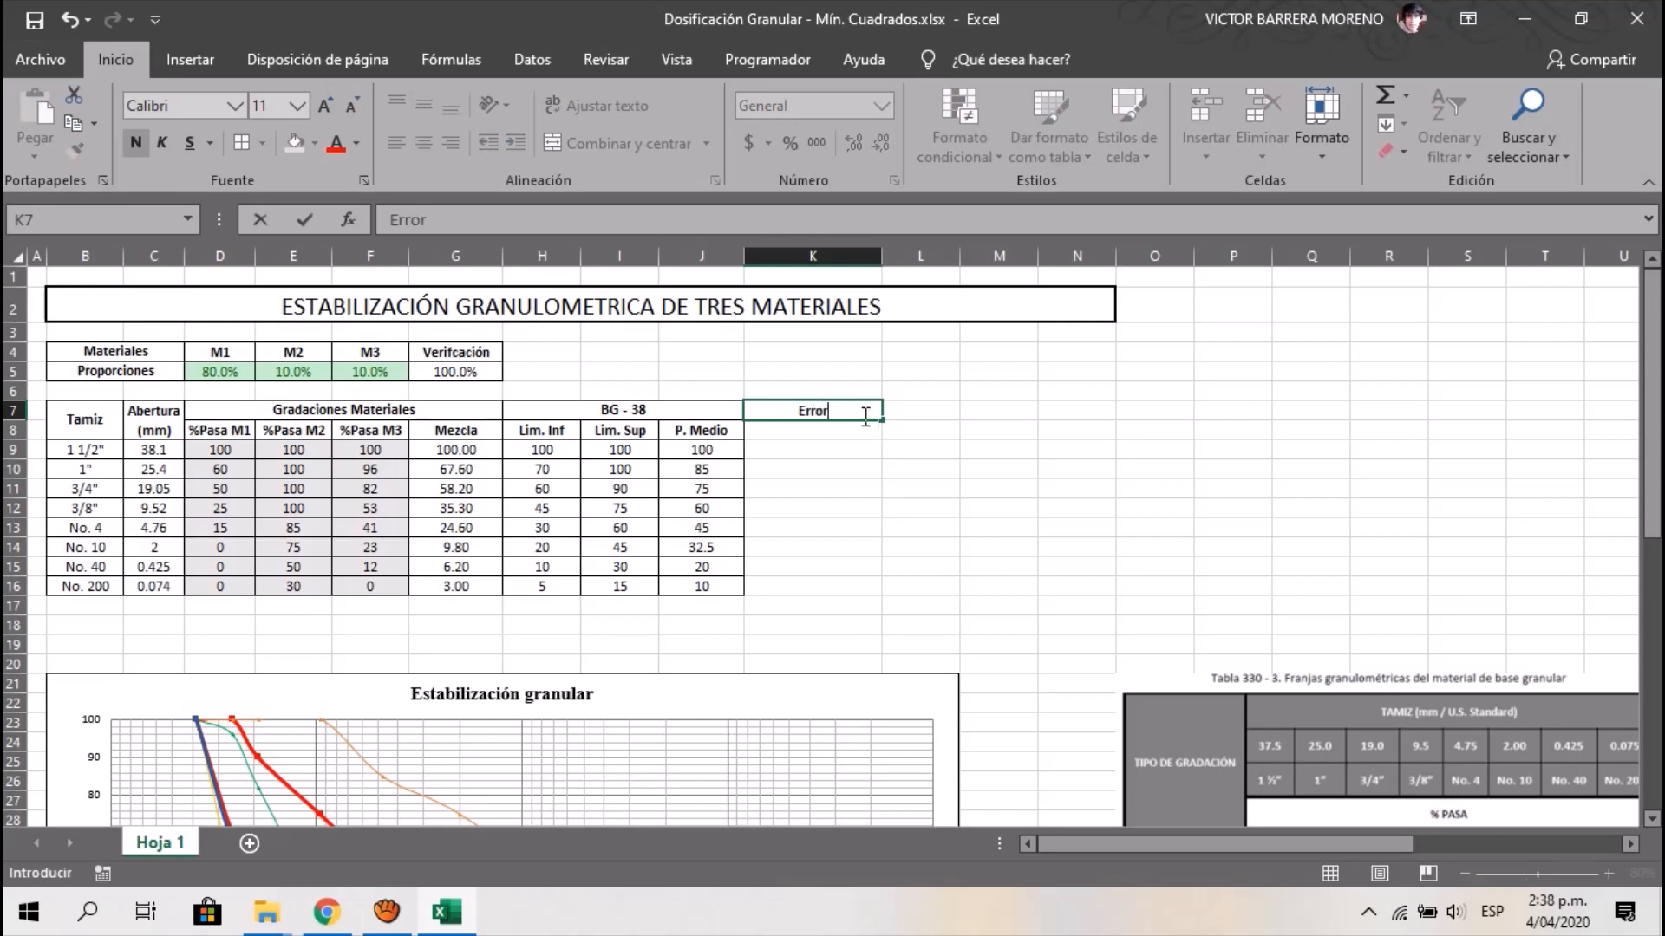
key("Return")
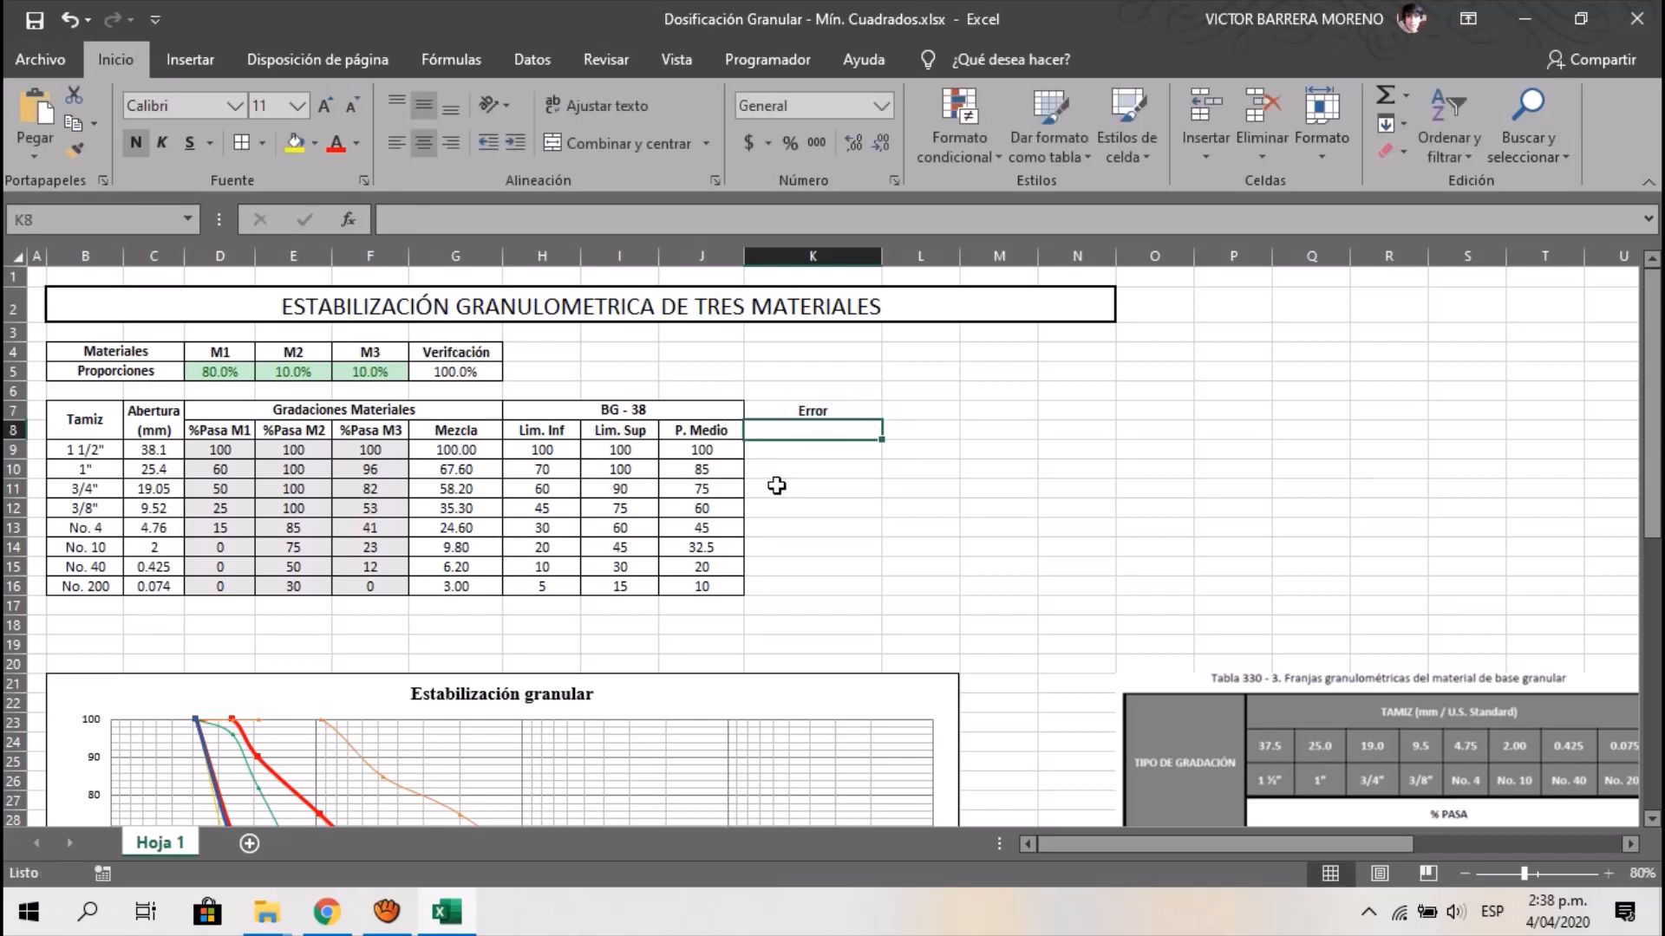
type("(")
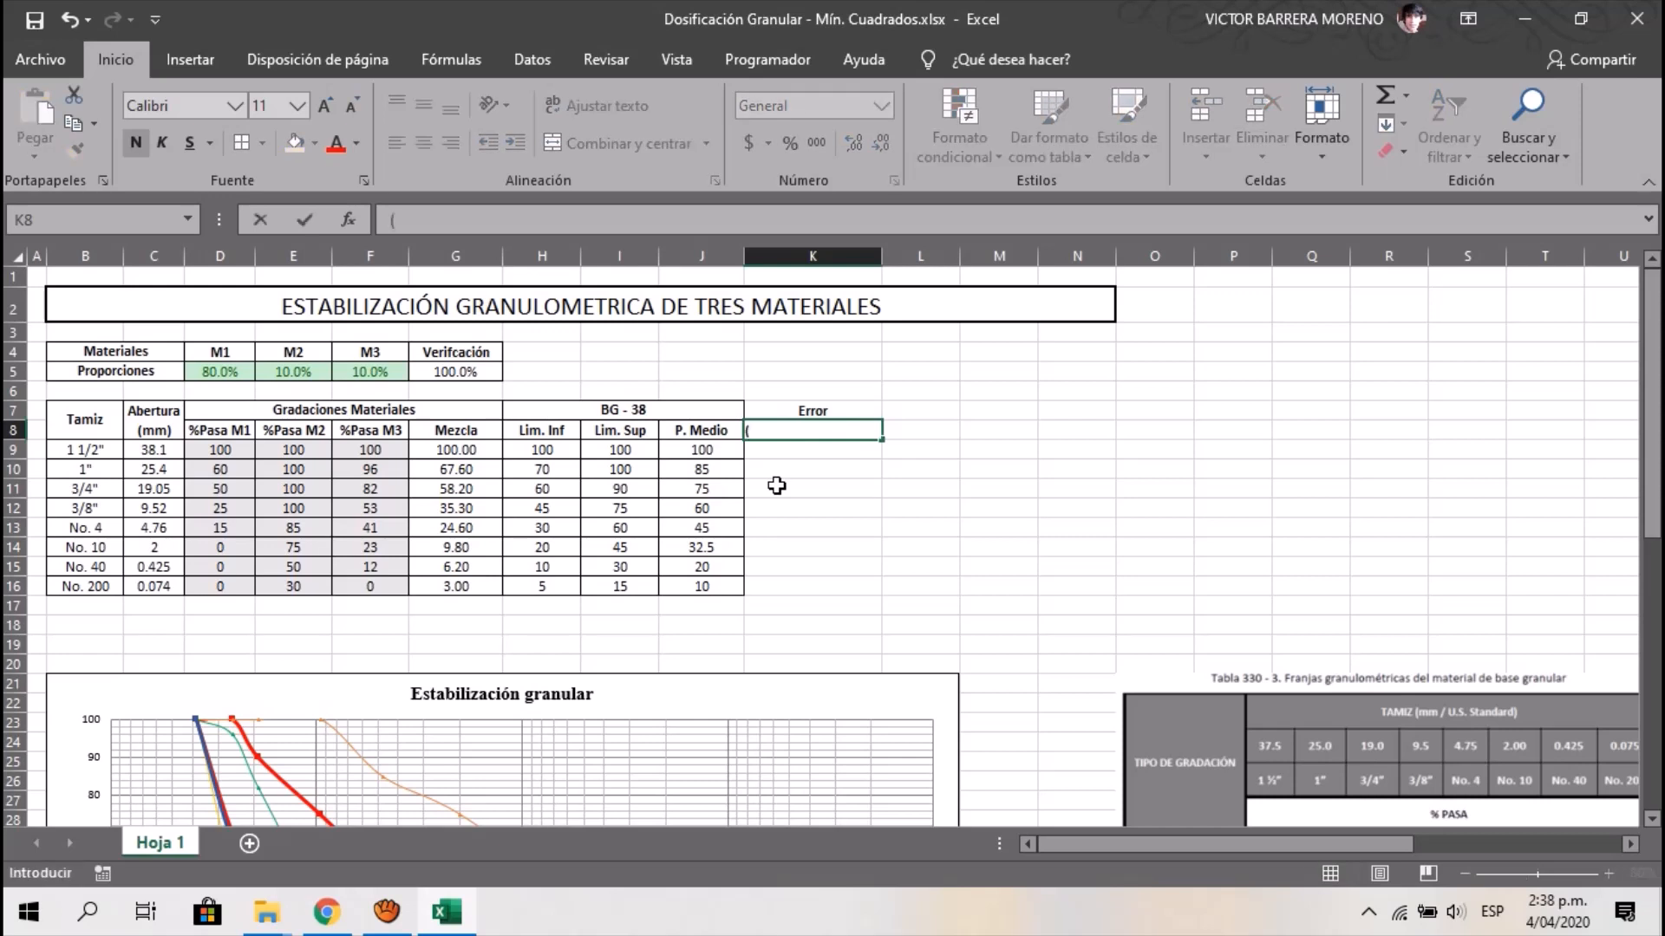
type("Mezcla - P.Medio")
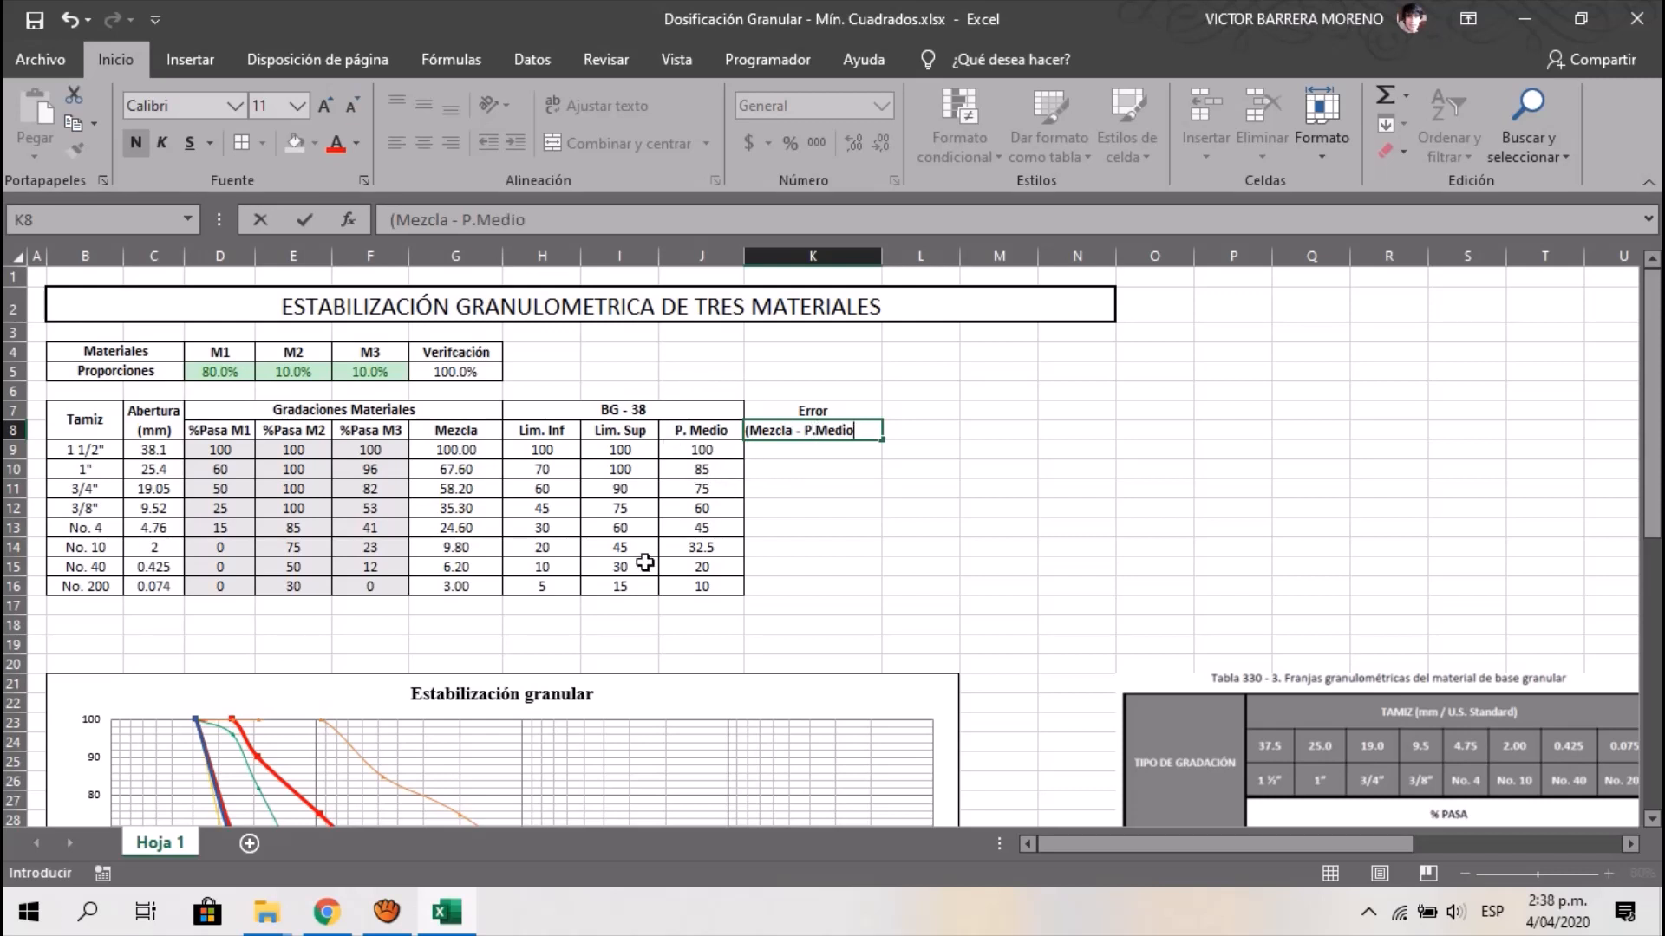
type(")")
type("2")
key("ctrl+Return")
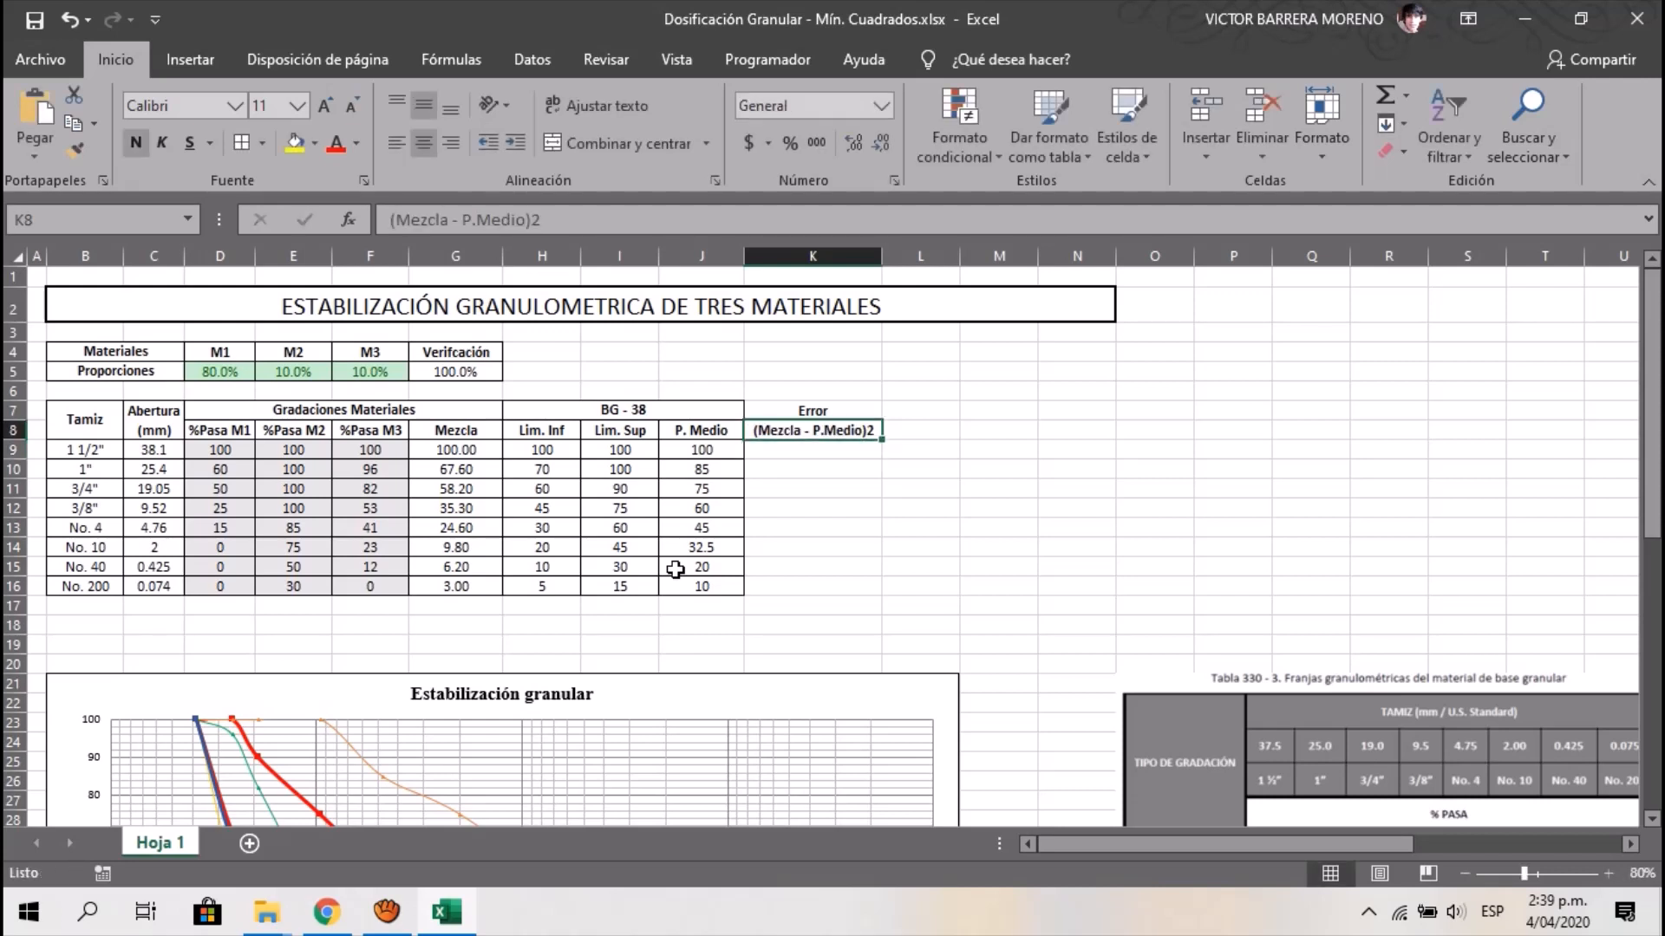
Format the final 2 of the K8 subheading "(Mezcla - P.Medio)2" as superscript
left_click(564, 220)
key("shift+Left")
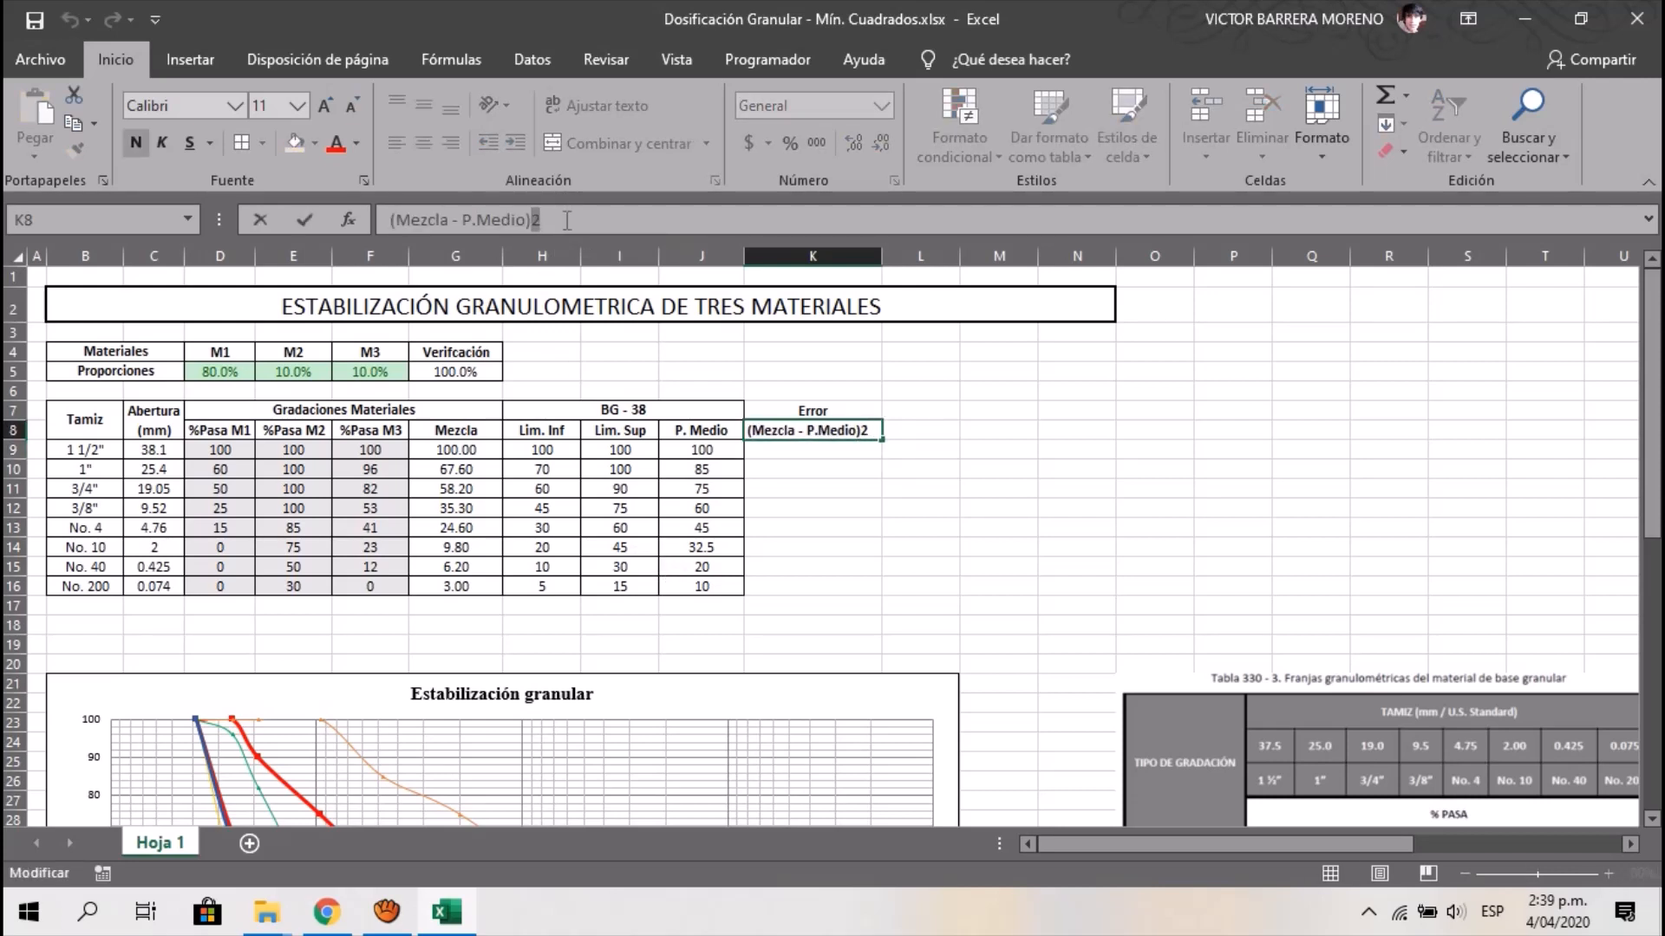
left_click(364, 181)
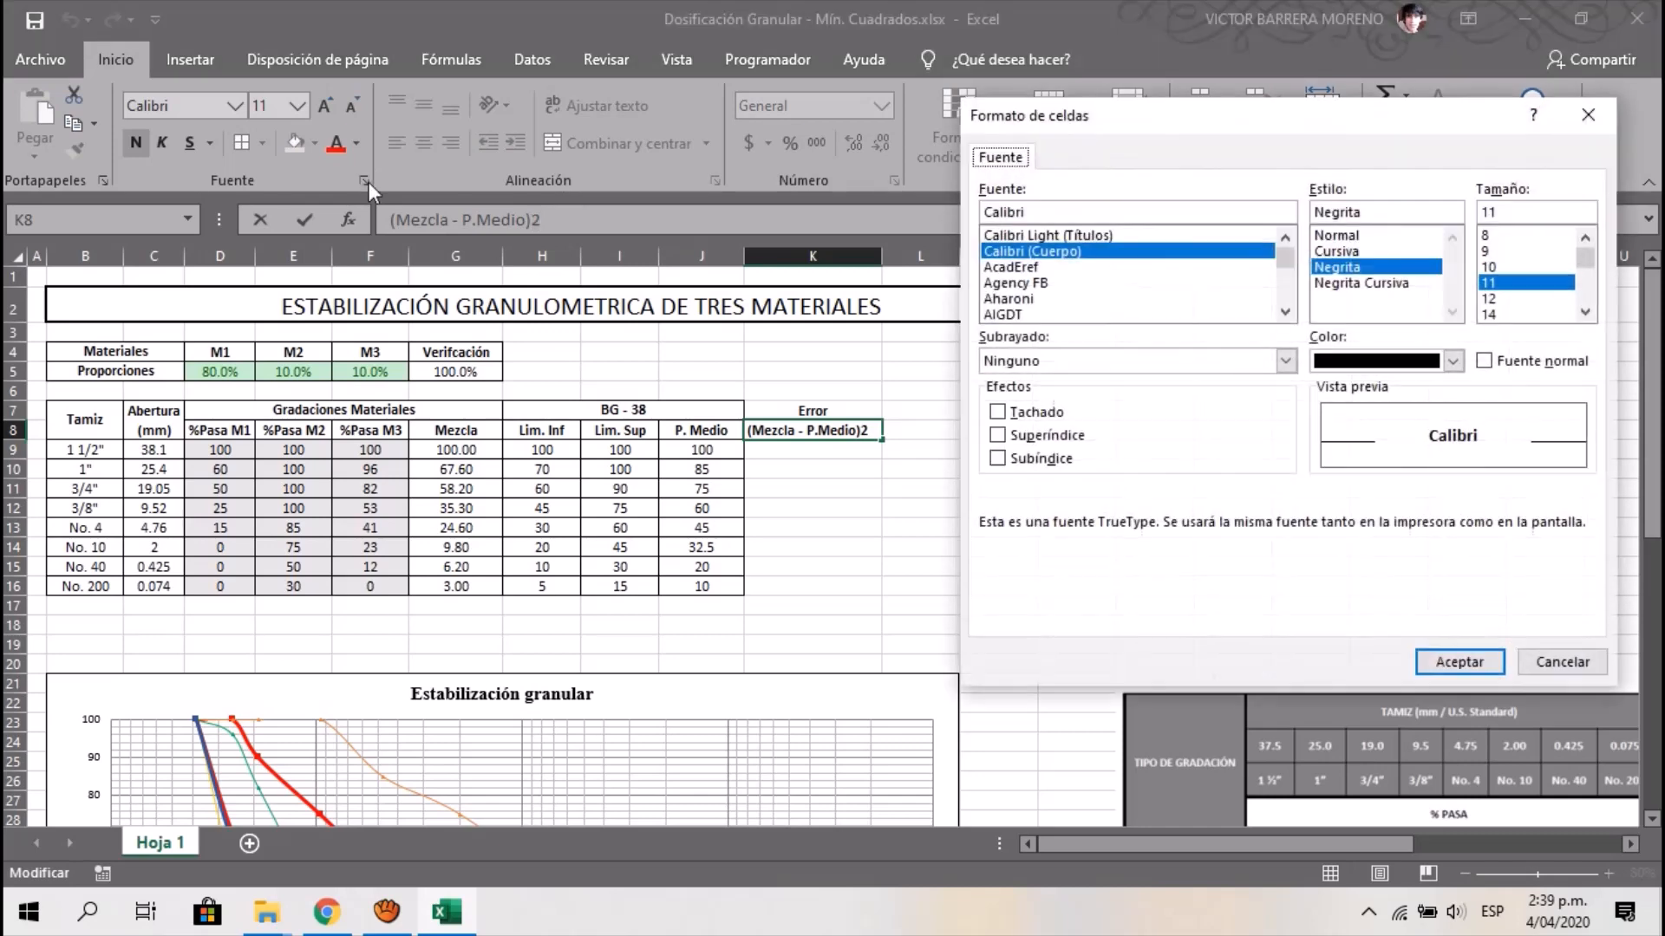
left_click(1022, 439)
key("Return")
key("Return")
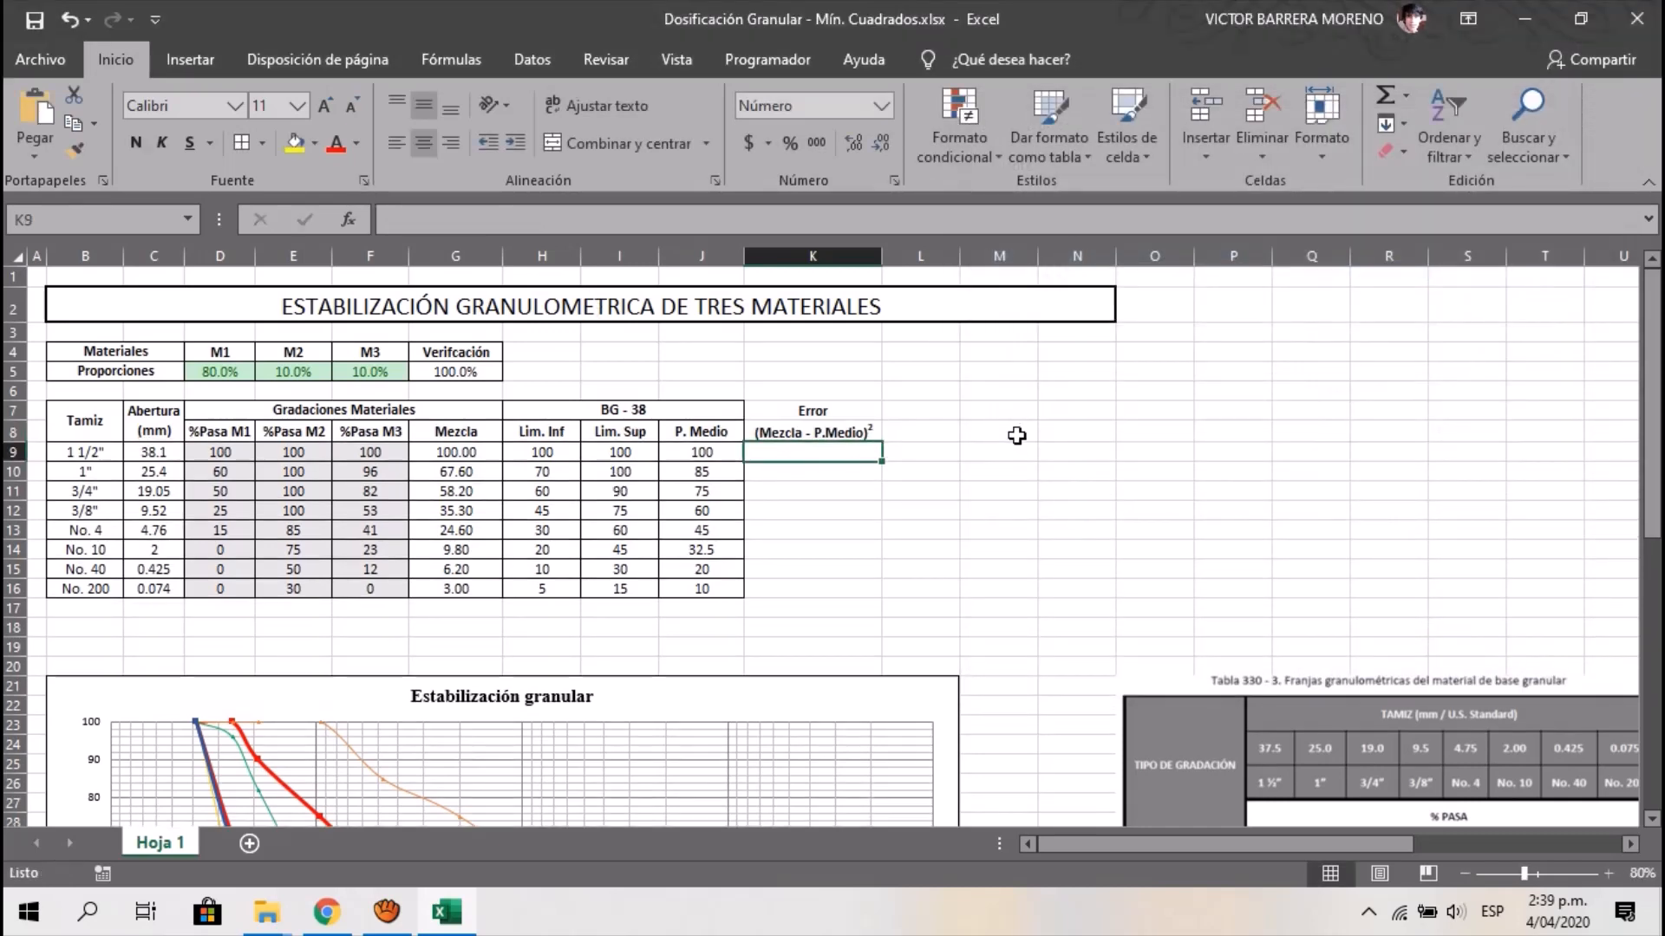
Apply all borders to the Error column, range K7:K16
key("Up")
key("Up")
key("shift+Down")
key("shift+Down")
key("shift+Down")
key("shift+Down")
key("shift+Down")
key("shift+Down")
key("shift+Down")
key("shift+Down")
key("shift+Down")
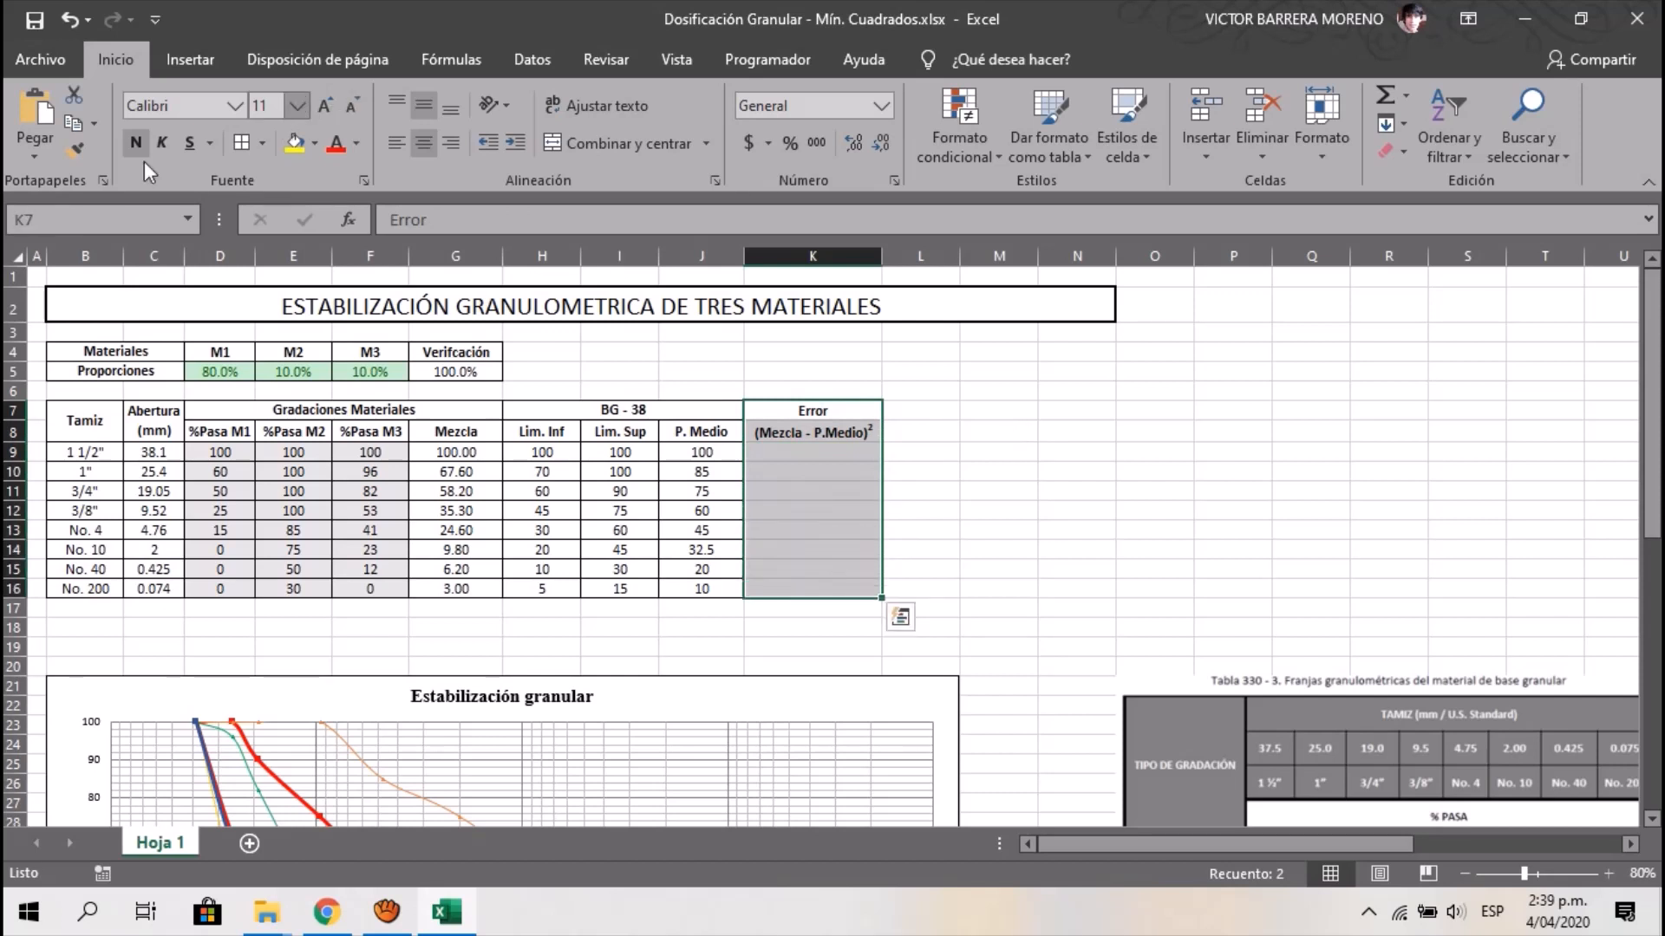
left_click(241, 144)
Enter the squared error formula =(G9-J9)^2 in K9 and fill it down to K16
left_click(843, 452)
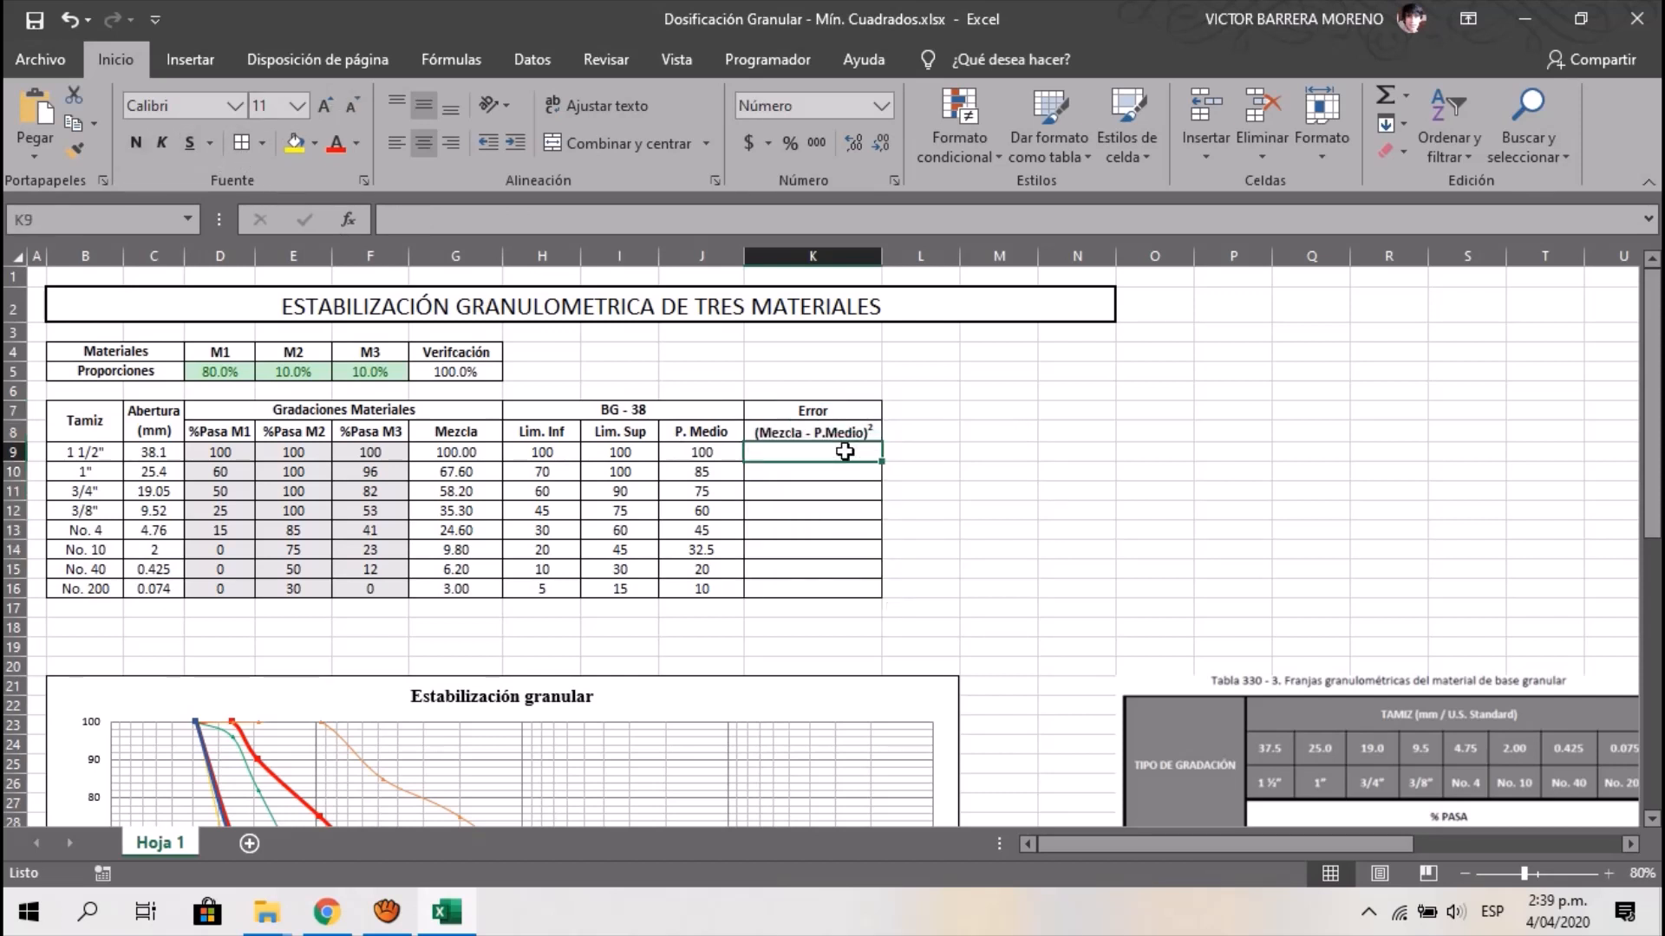
type("=(")
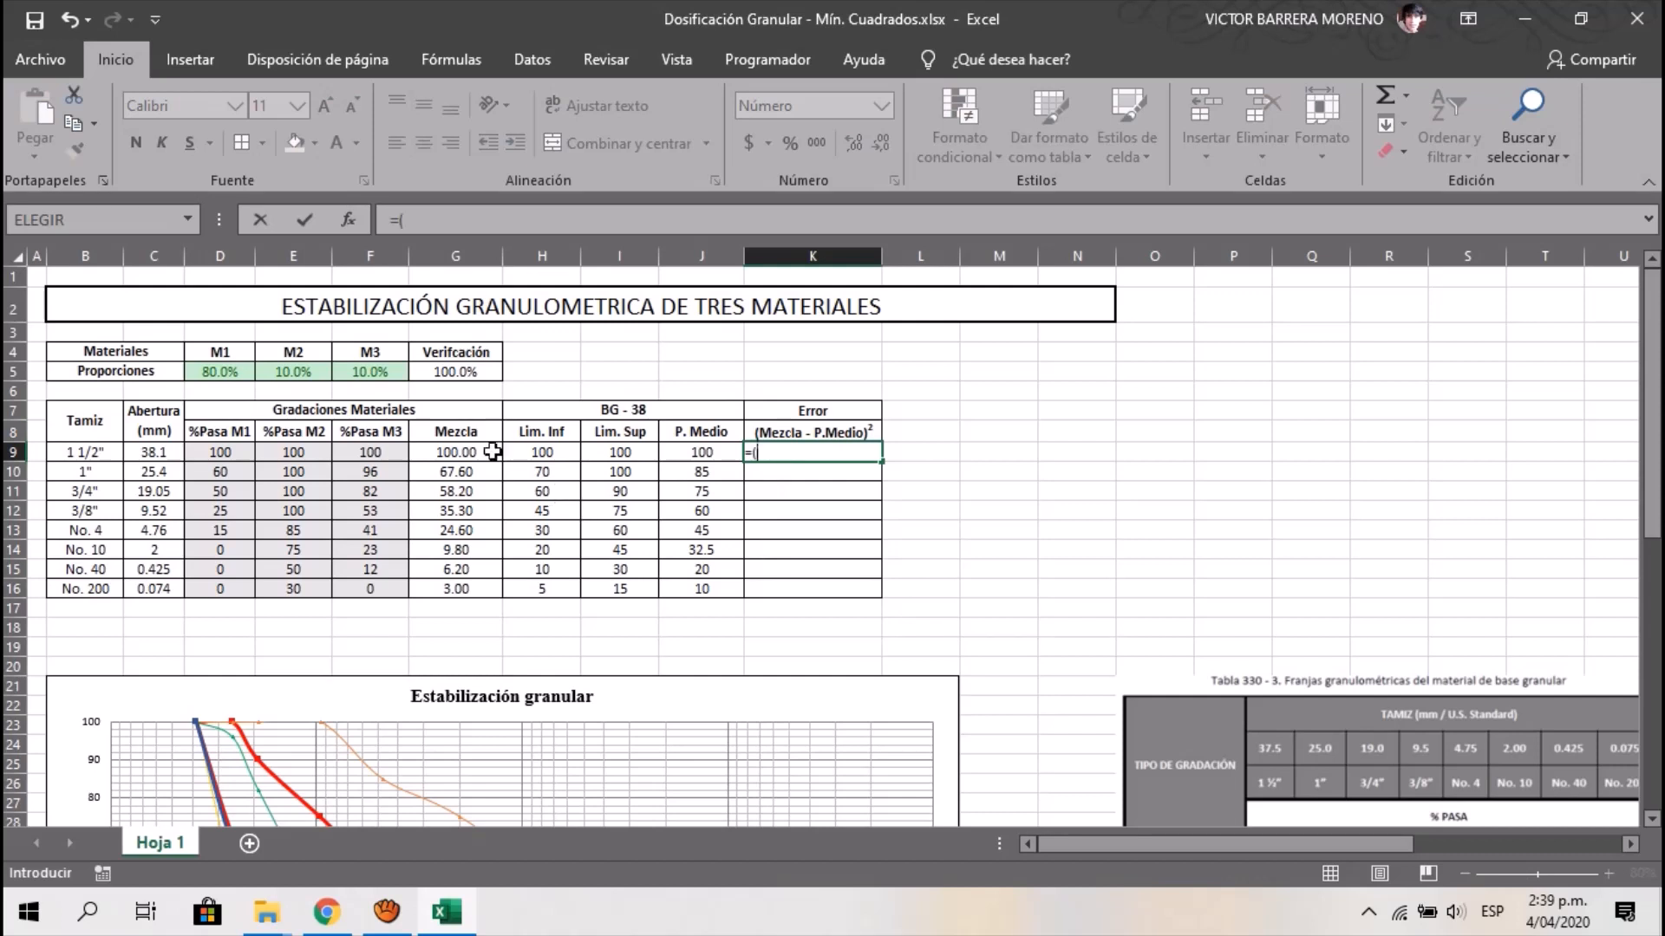
left_click(478, 452)
type("-")
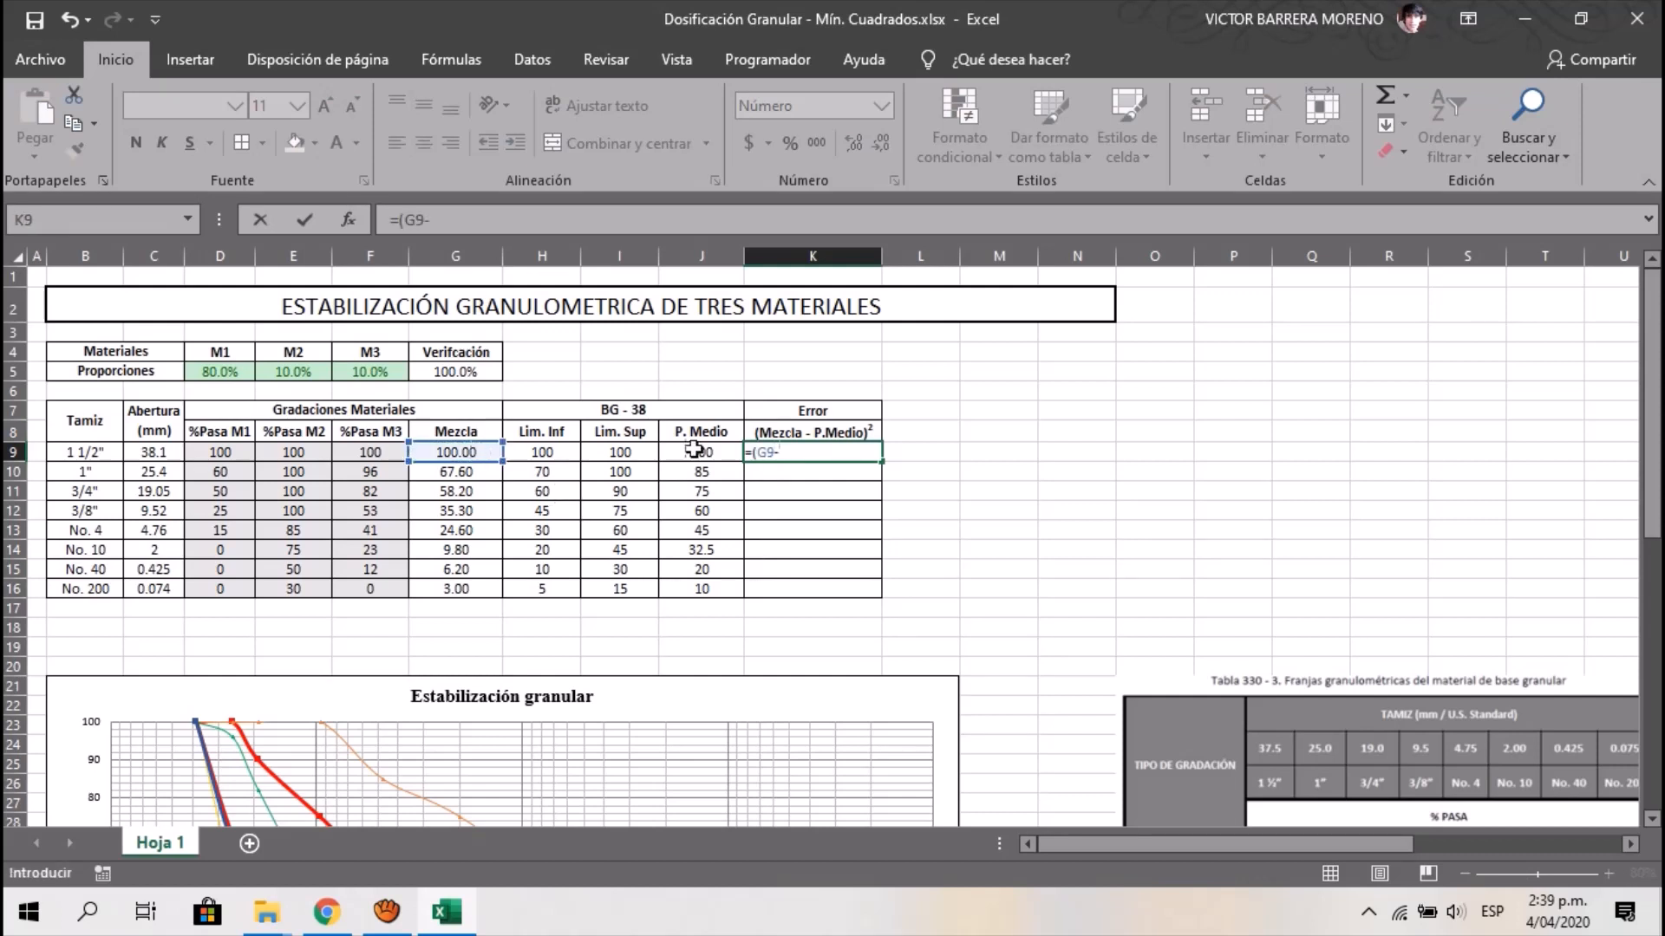
left_click(731, 451)
type(")")
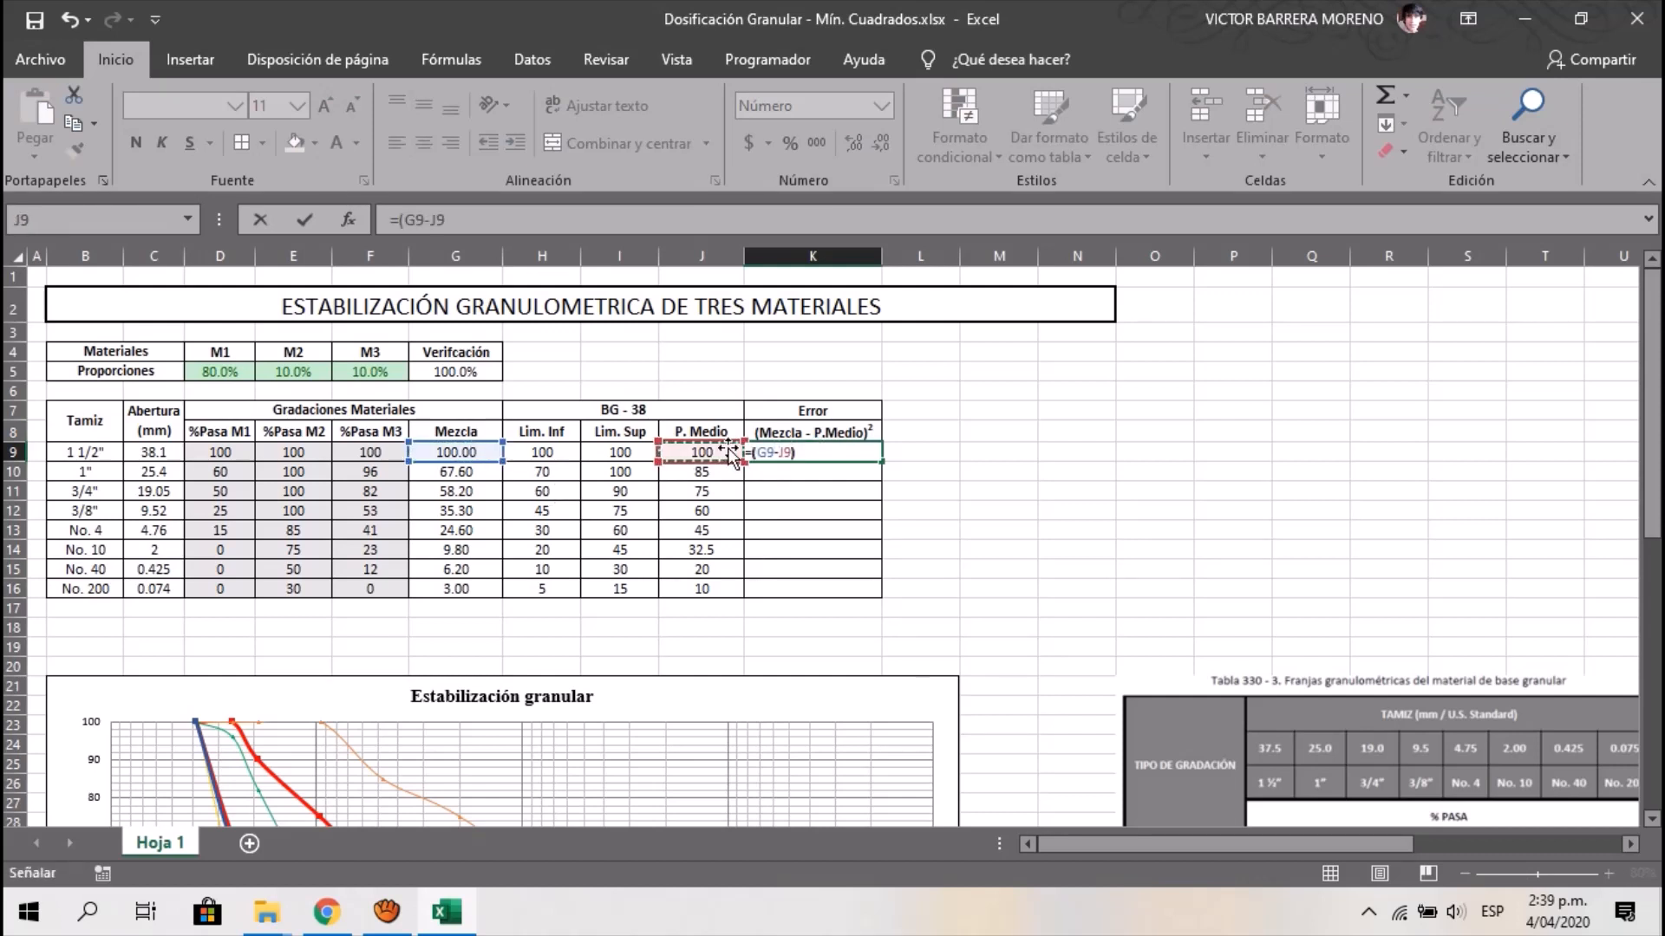
type("^2")
key("Return")
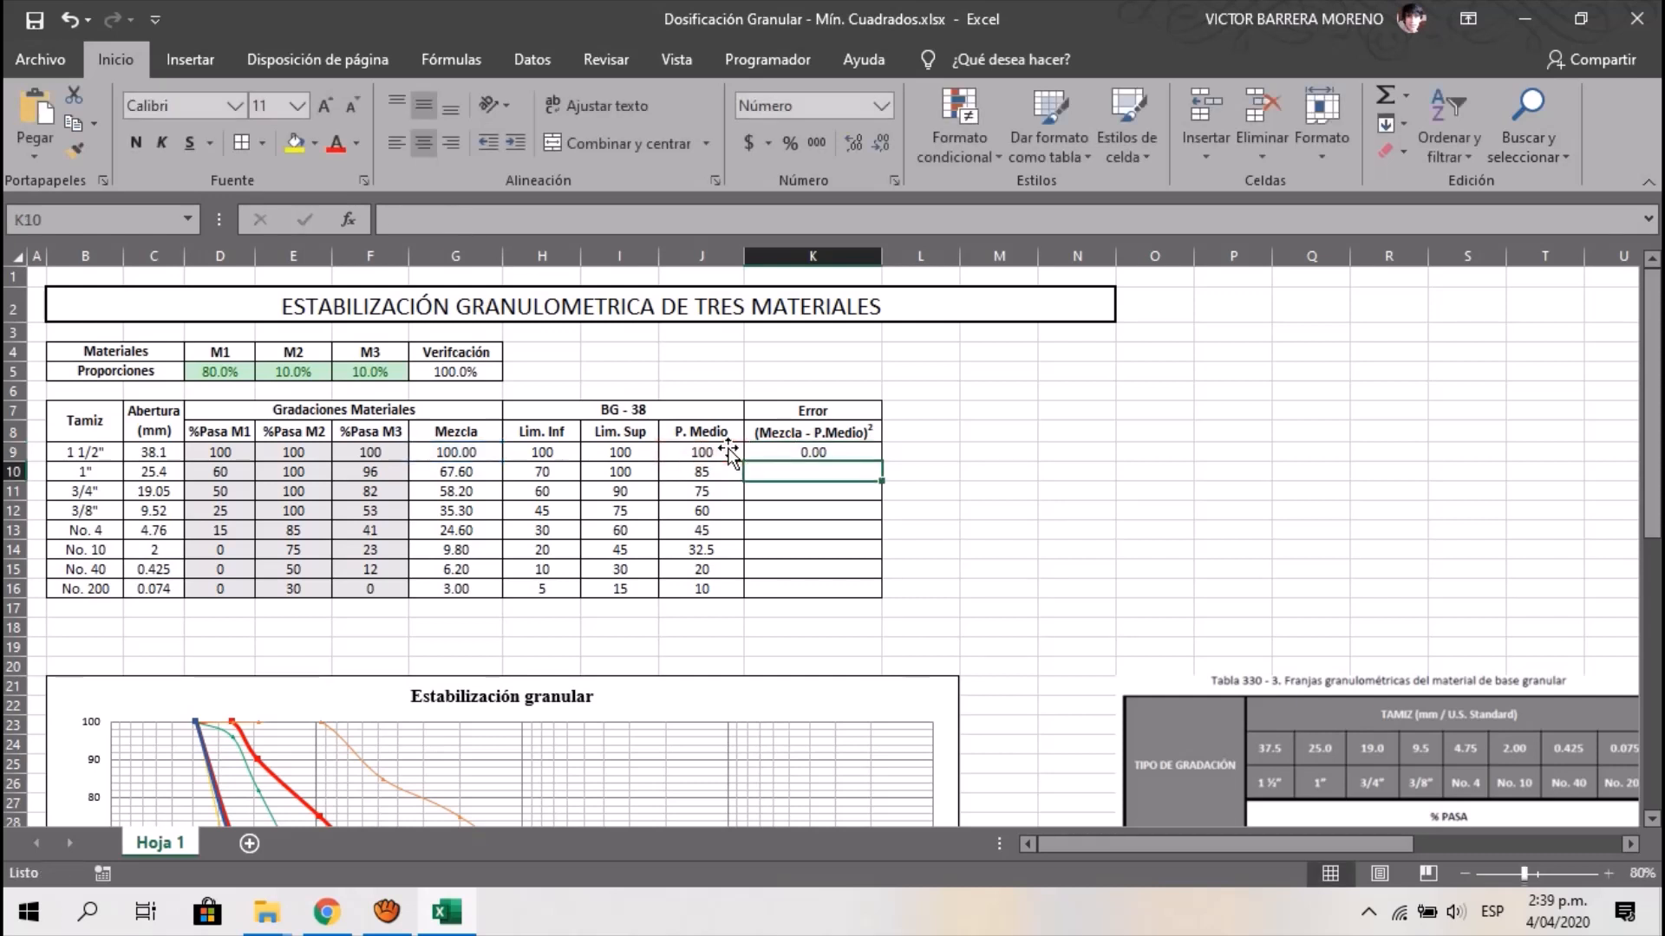
key("Up")
left_click_drag(881, 461, 847, 604)
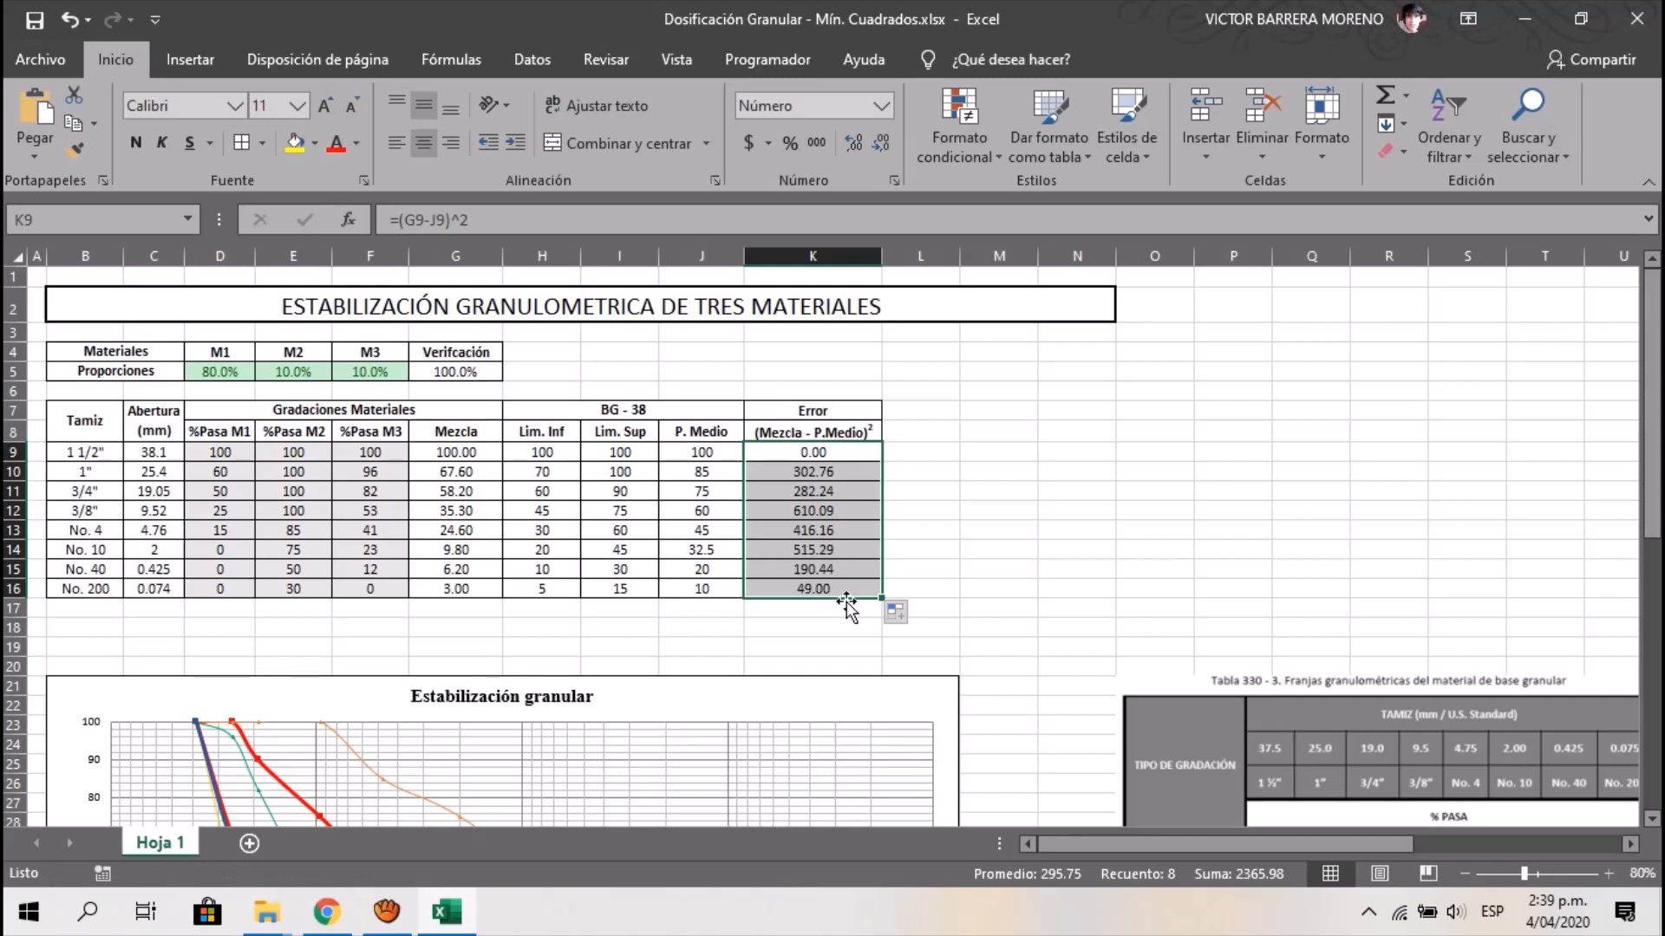
left_click(1062, 491)
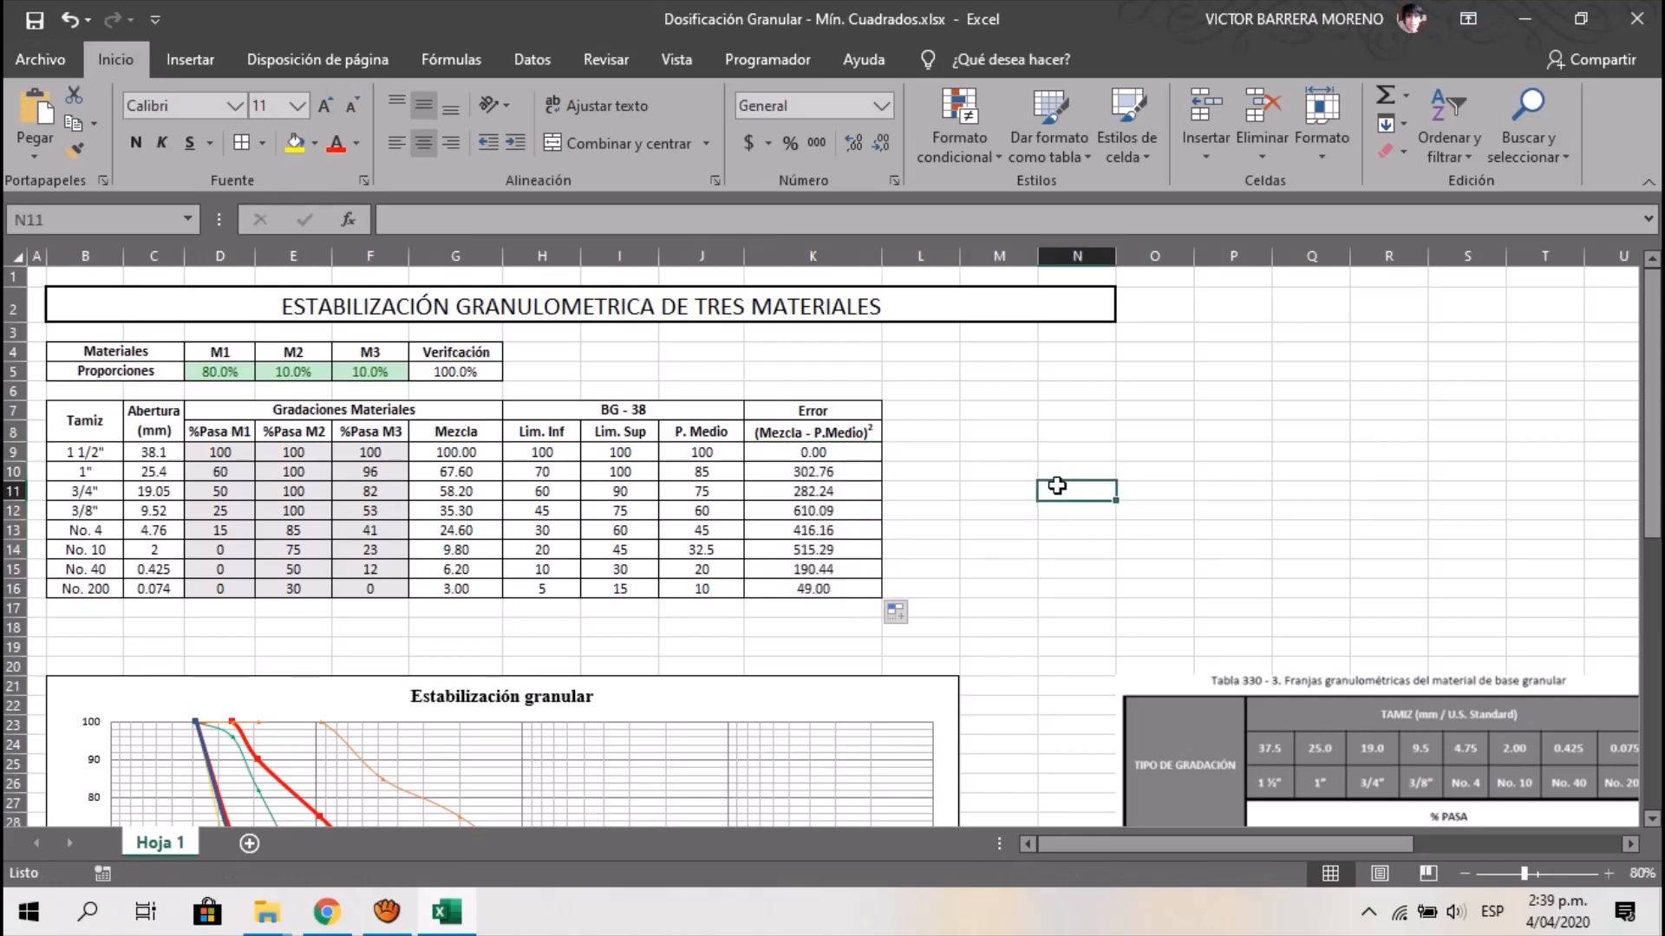
Add the label "Sumatoria" in J18 and apply borders to J18:K18
left_click(694, 626)
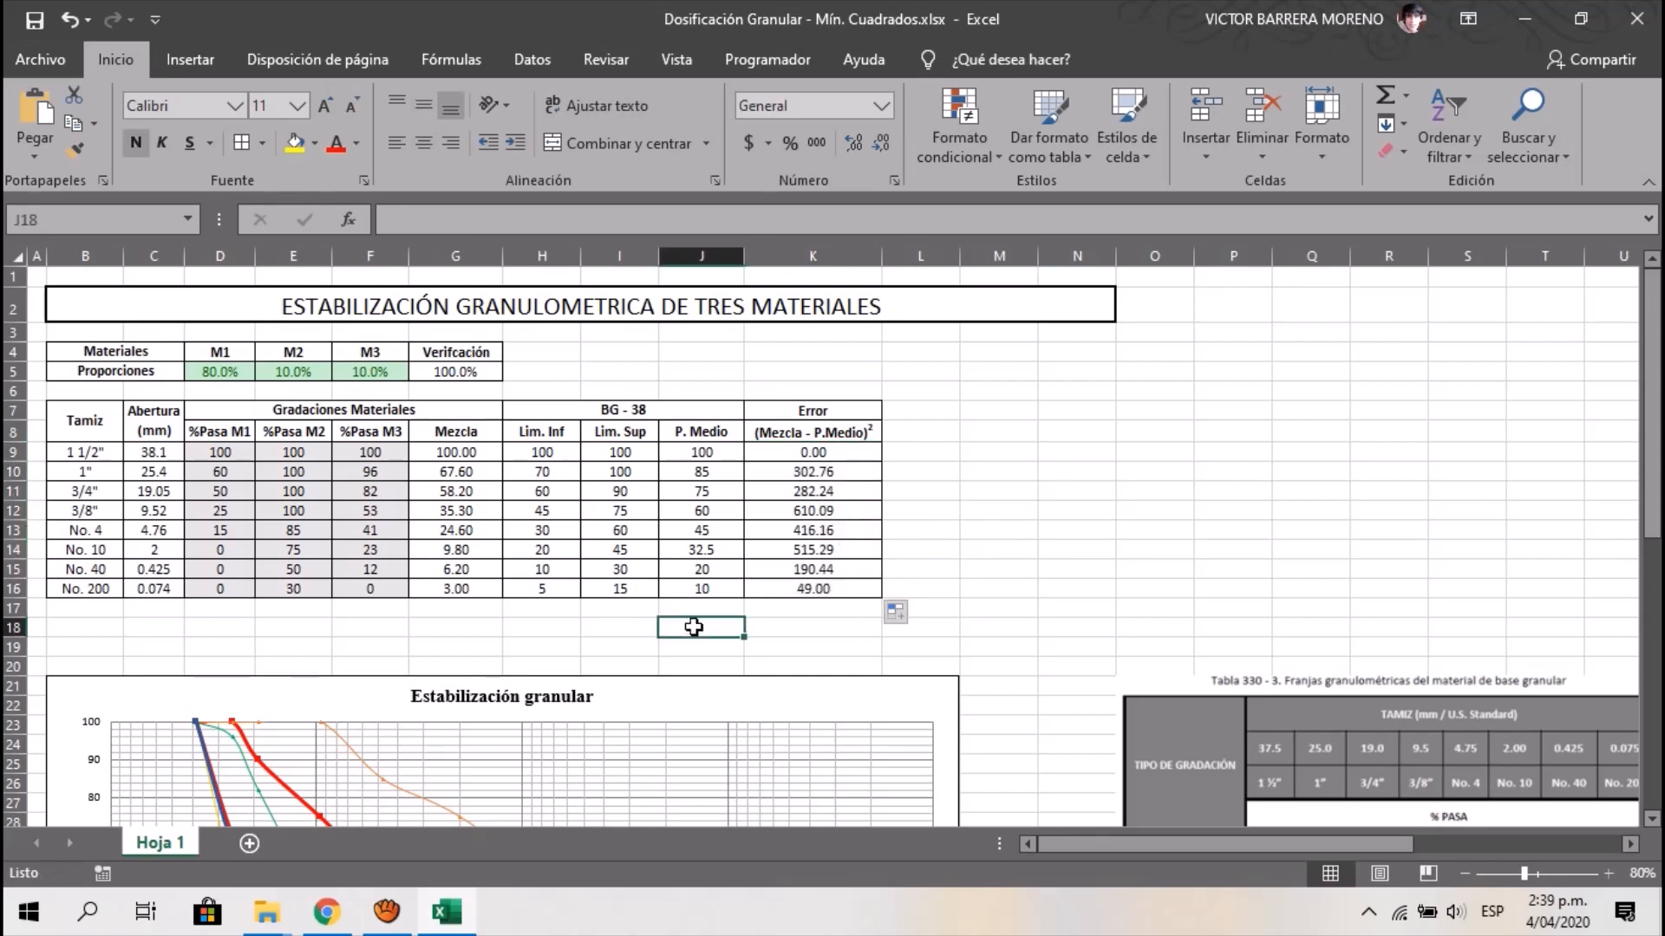
type("S")
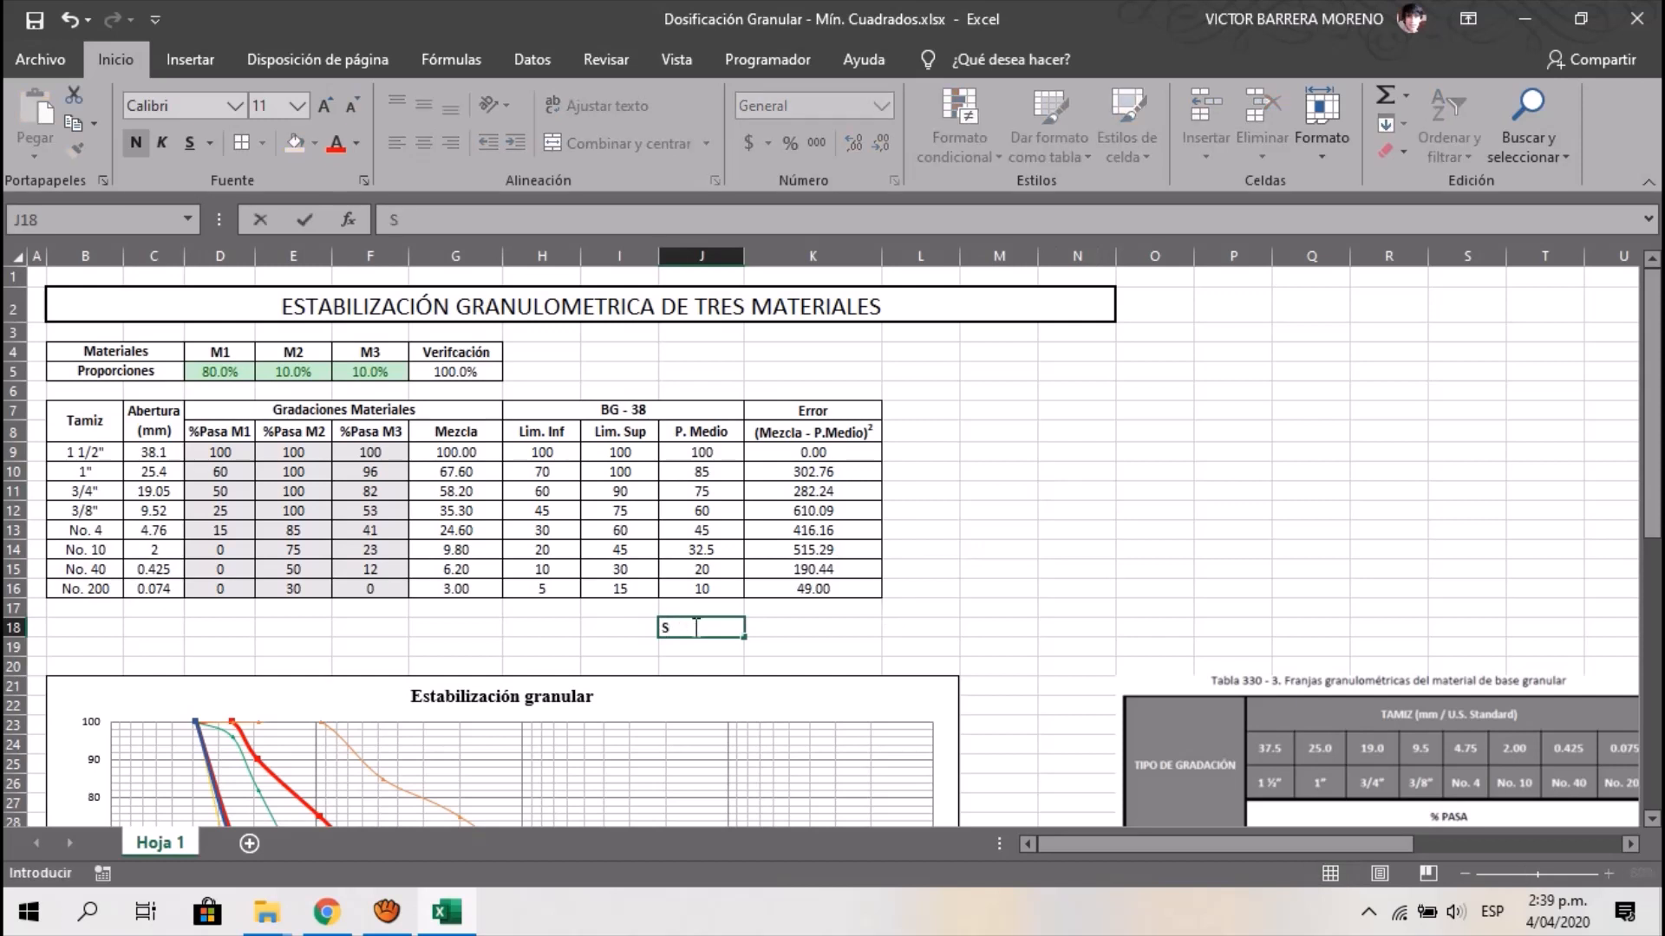
type("umatoria")
key("ctrl+Return")
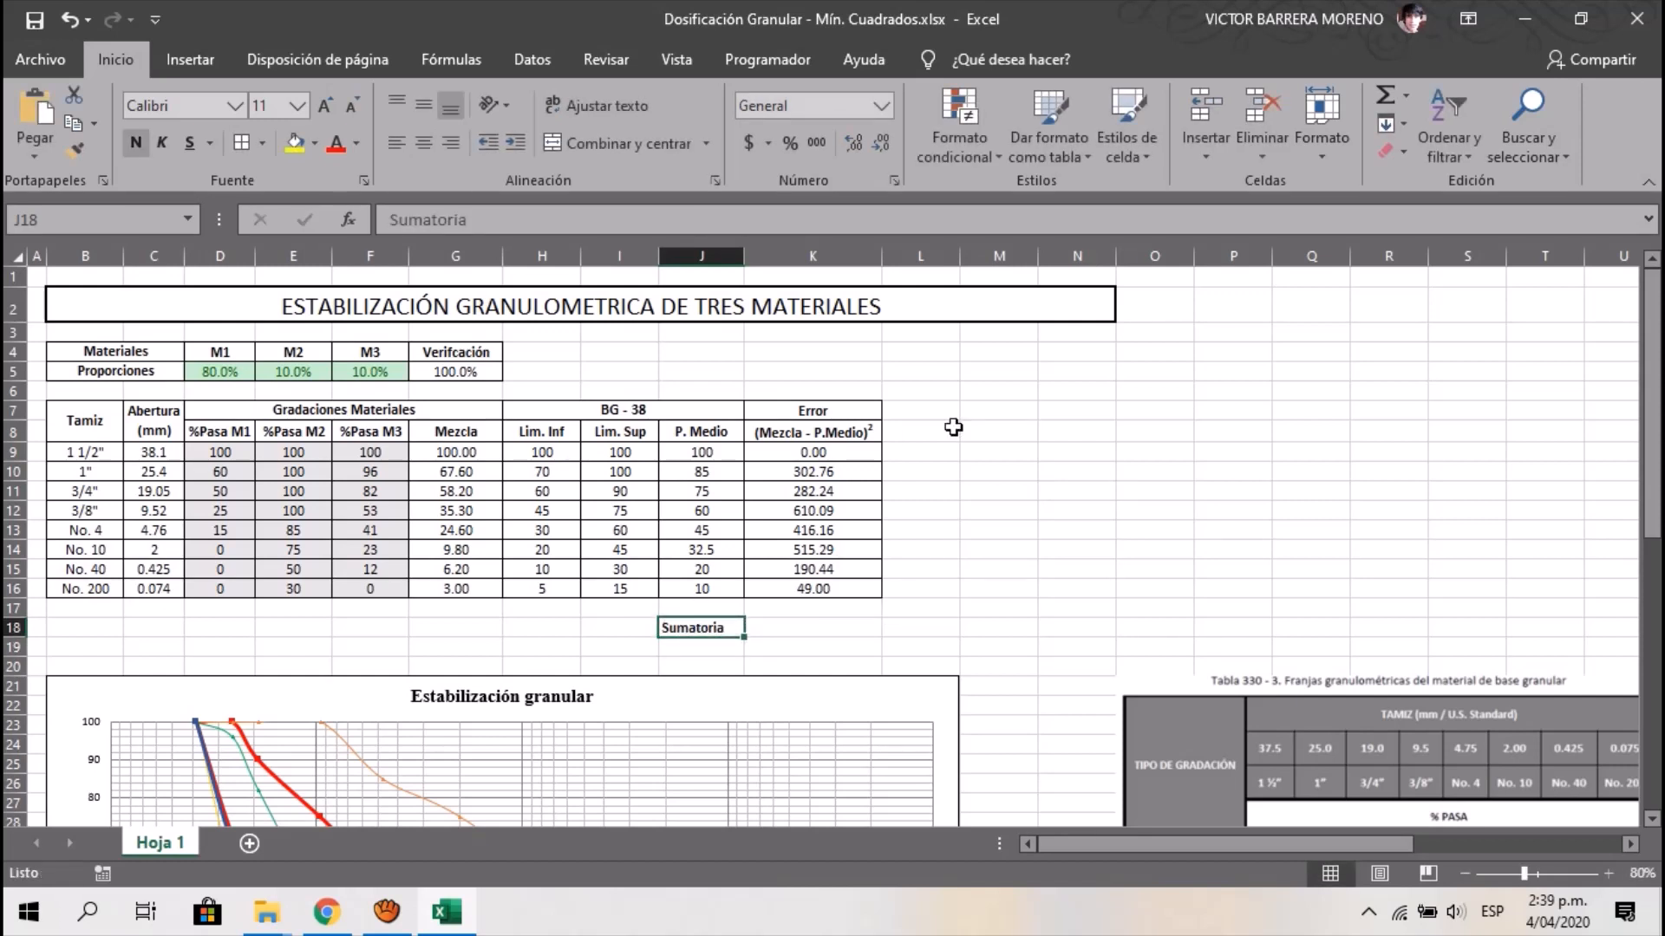
key("shift+Right")
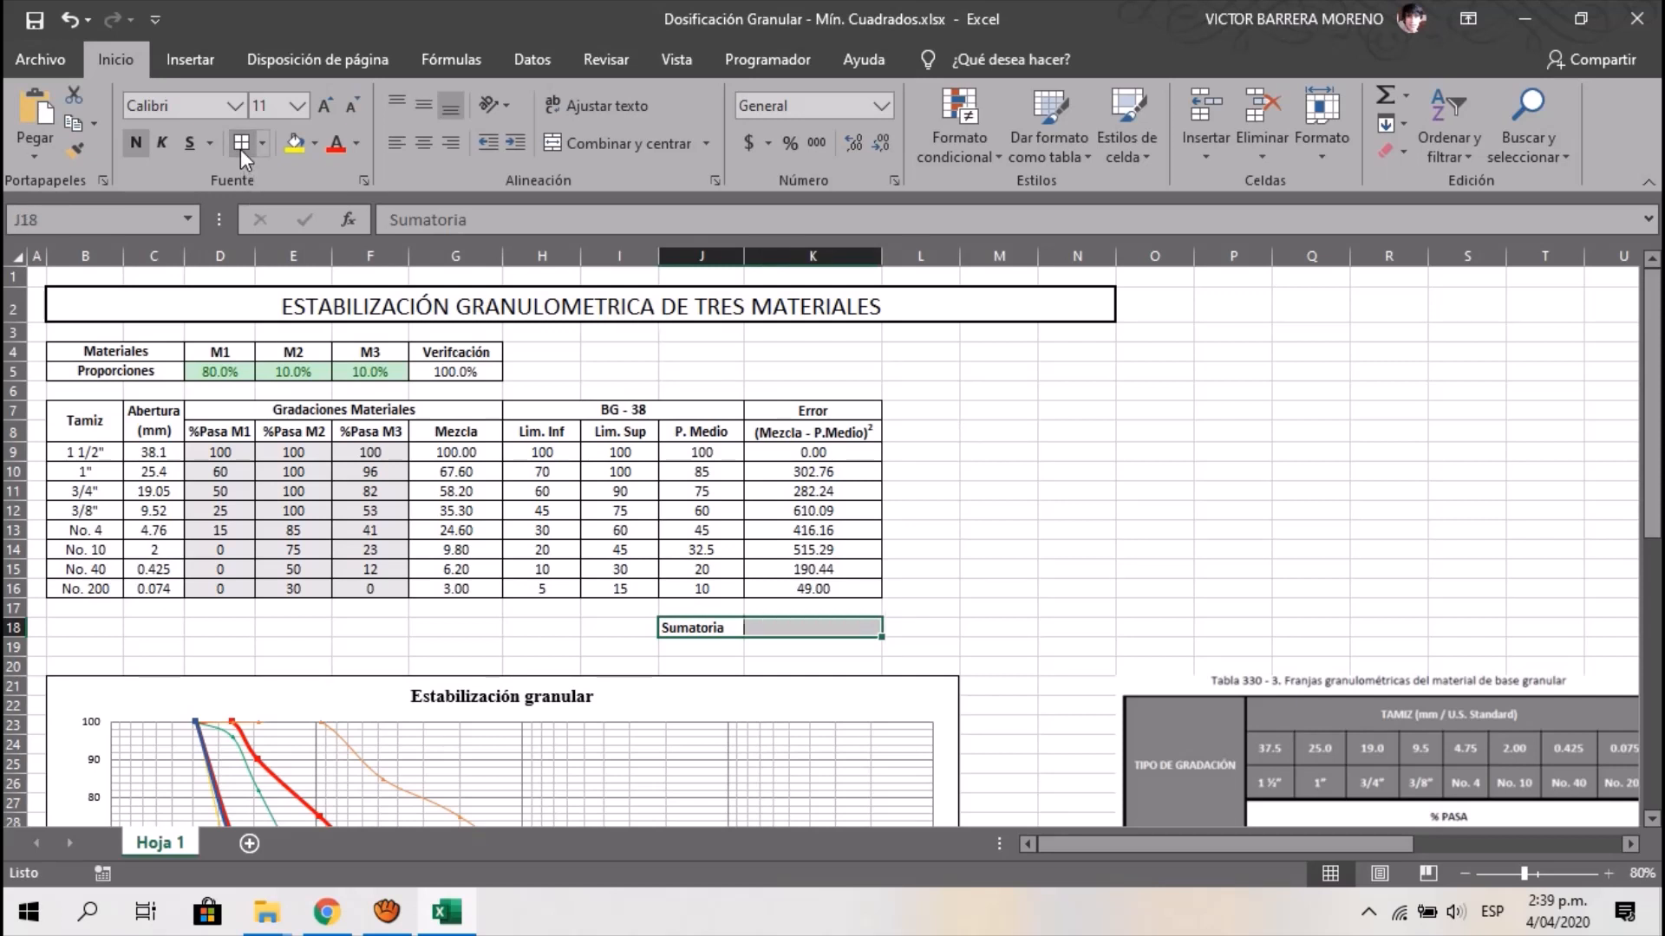
Total the squared errors in K18 with the formula =SUMA(K9:K16)
key("Right")
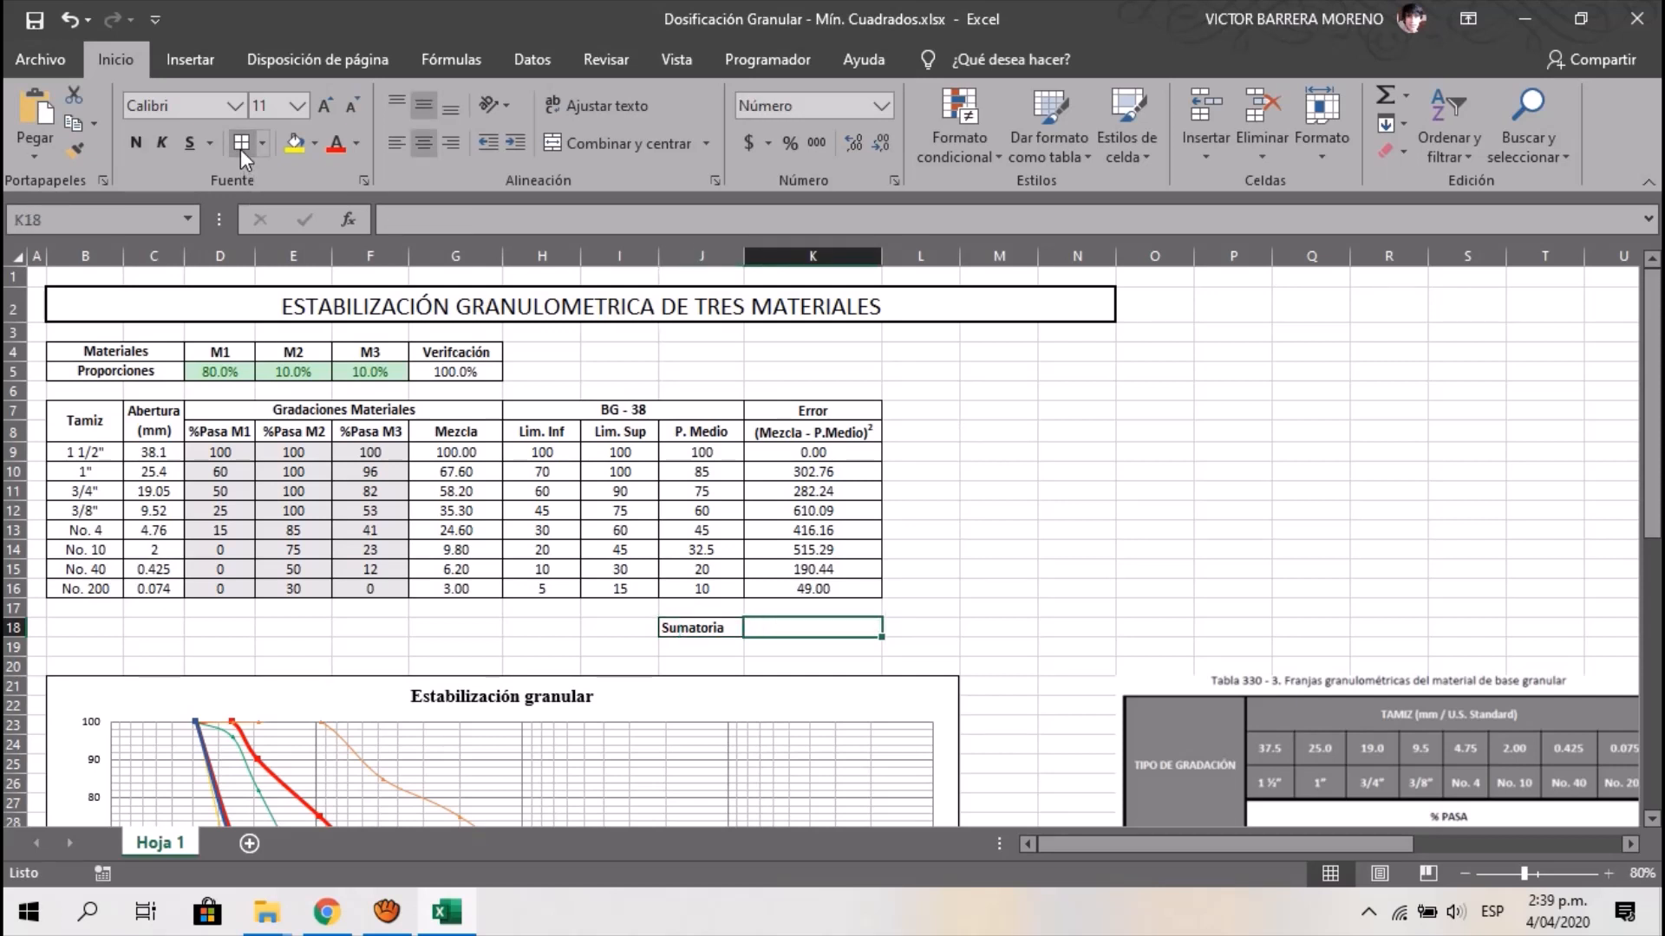
type("=suma")
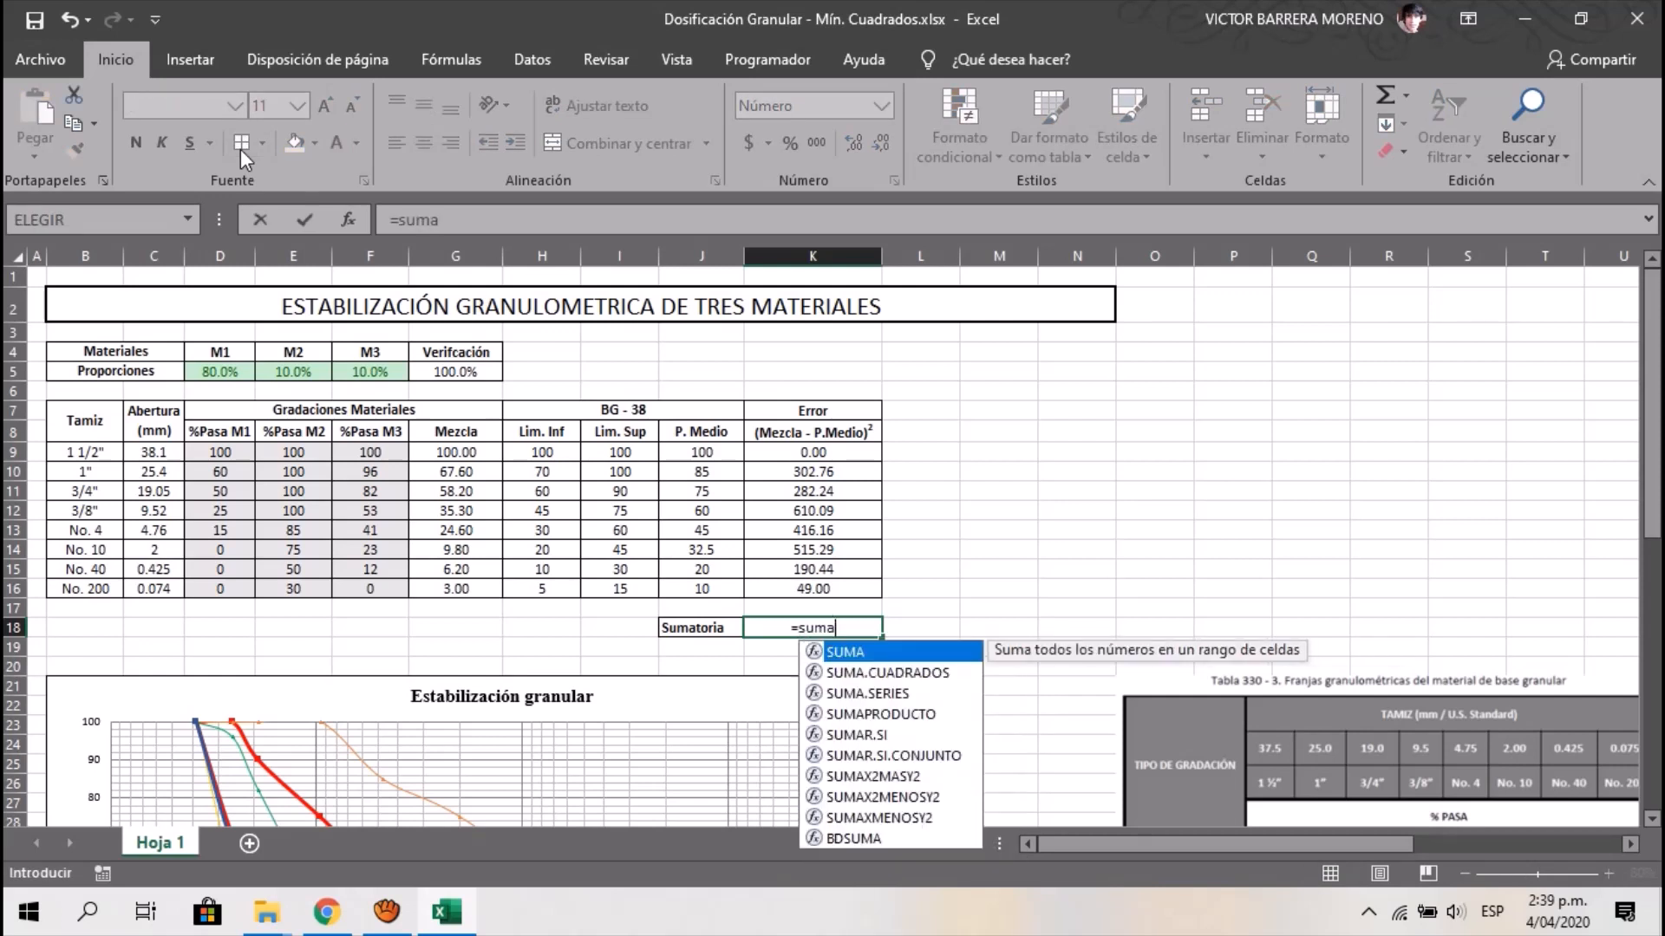
double_click(885, 652)
left_click_drag(840, 452, 838, 589)
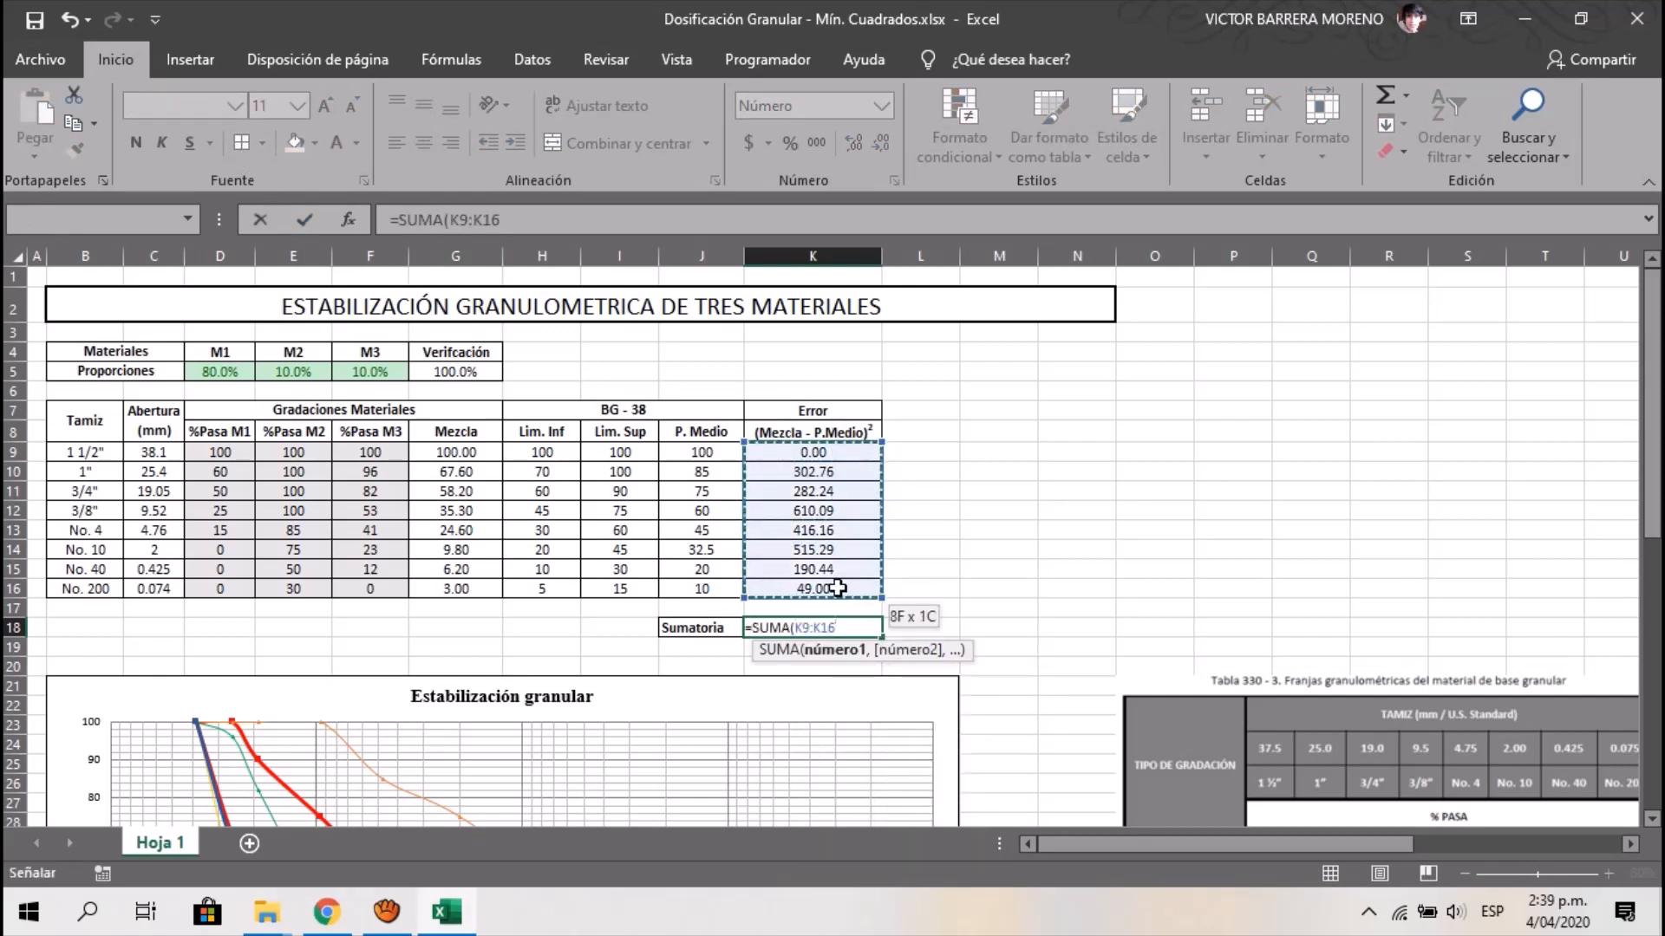
type(")")
key("Return")
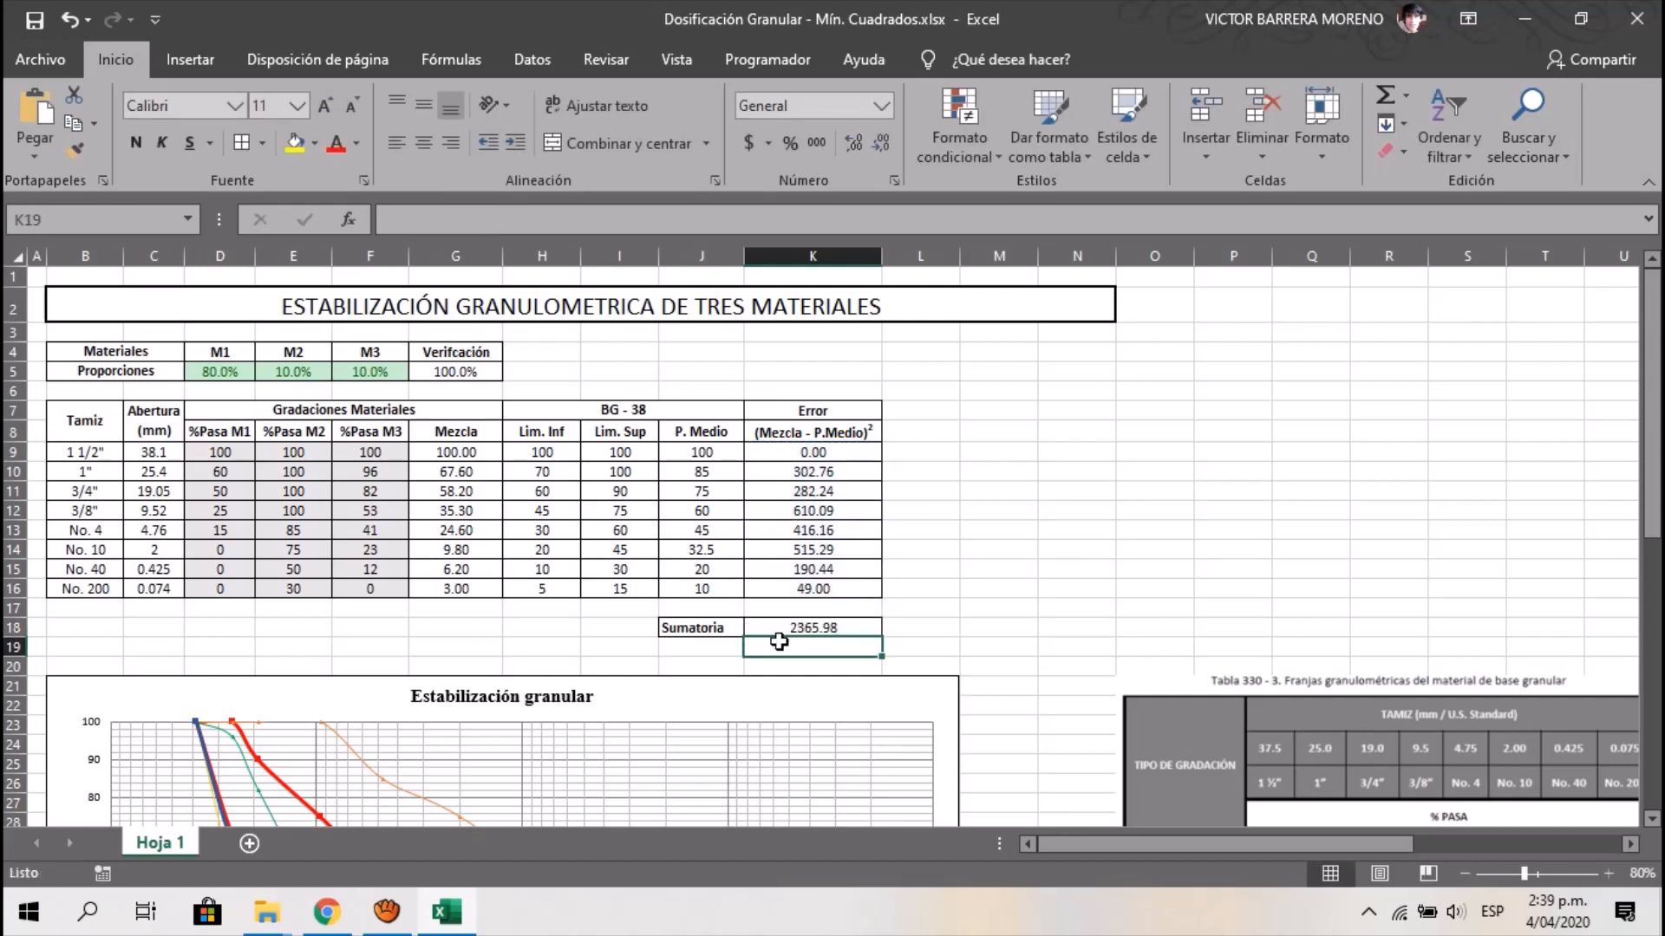
left_click(808, 626)
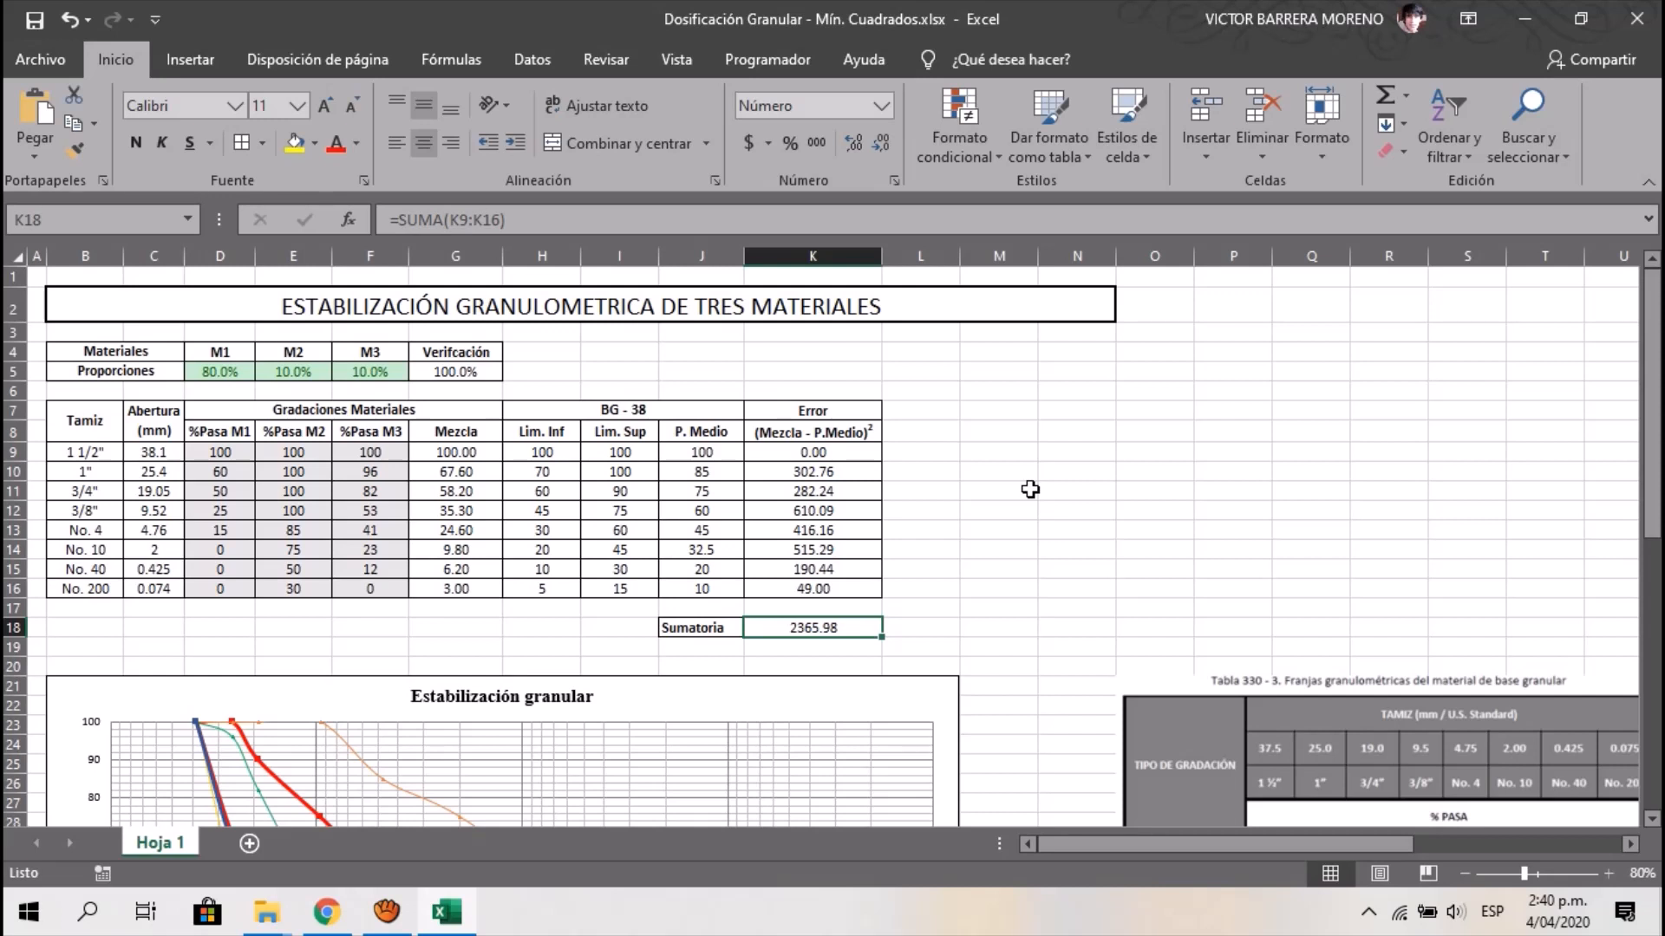
scroll(978, 476, "down", 2)
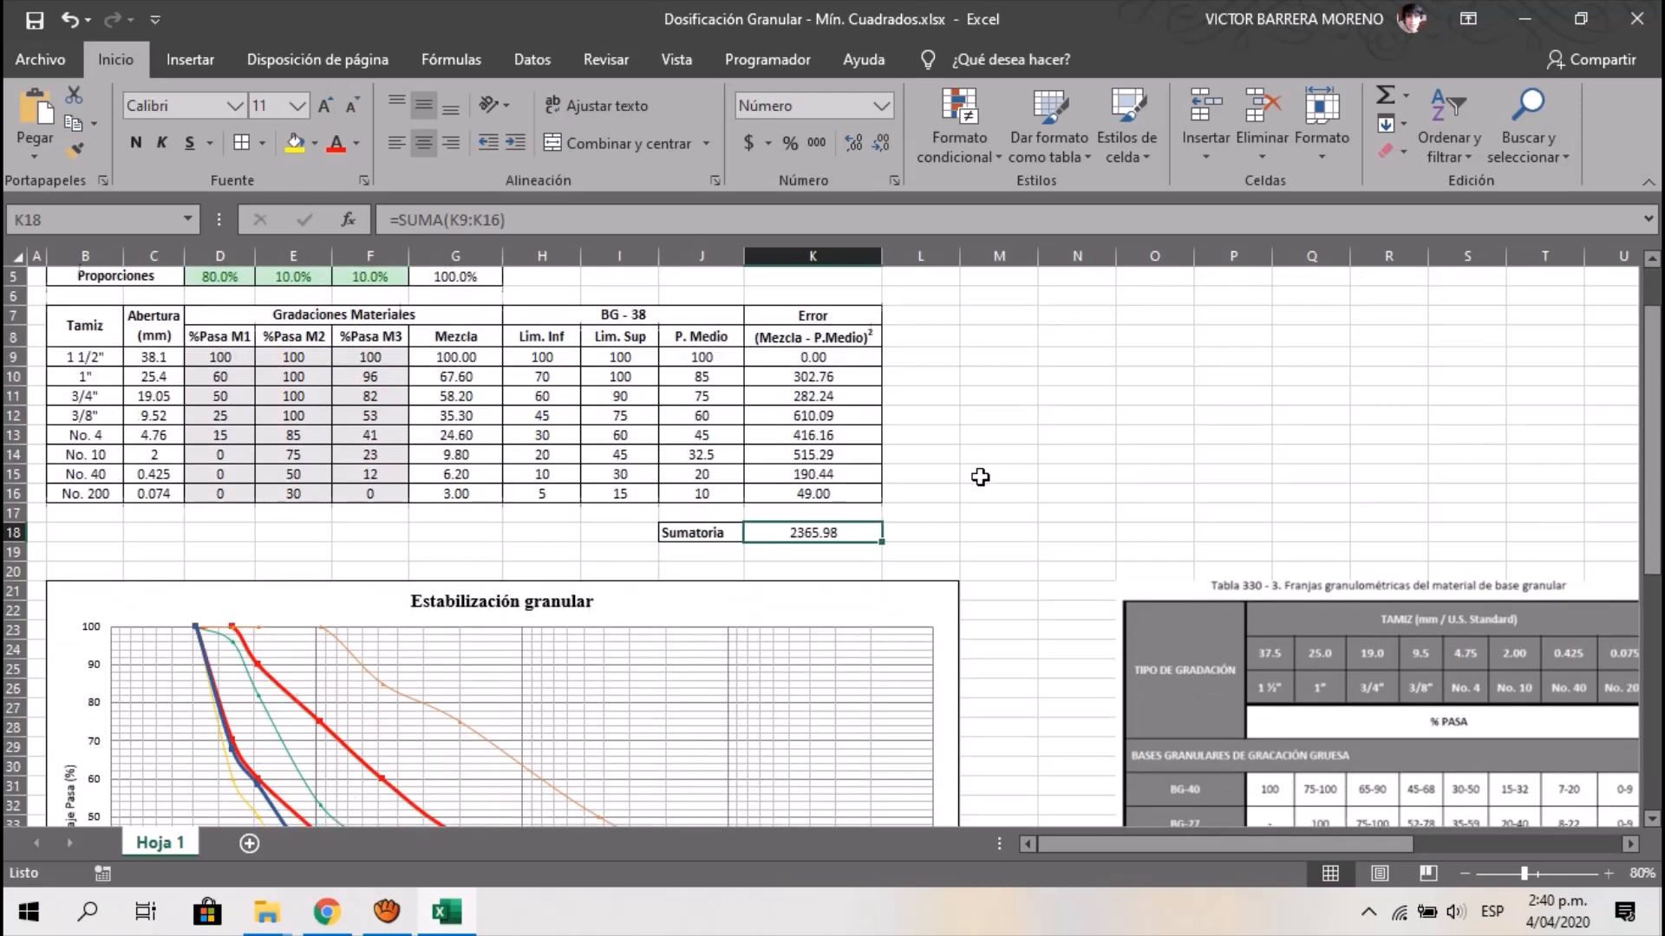
scroll(980, 477, "up", 2)
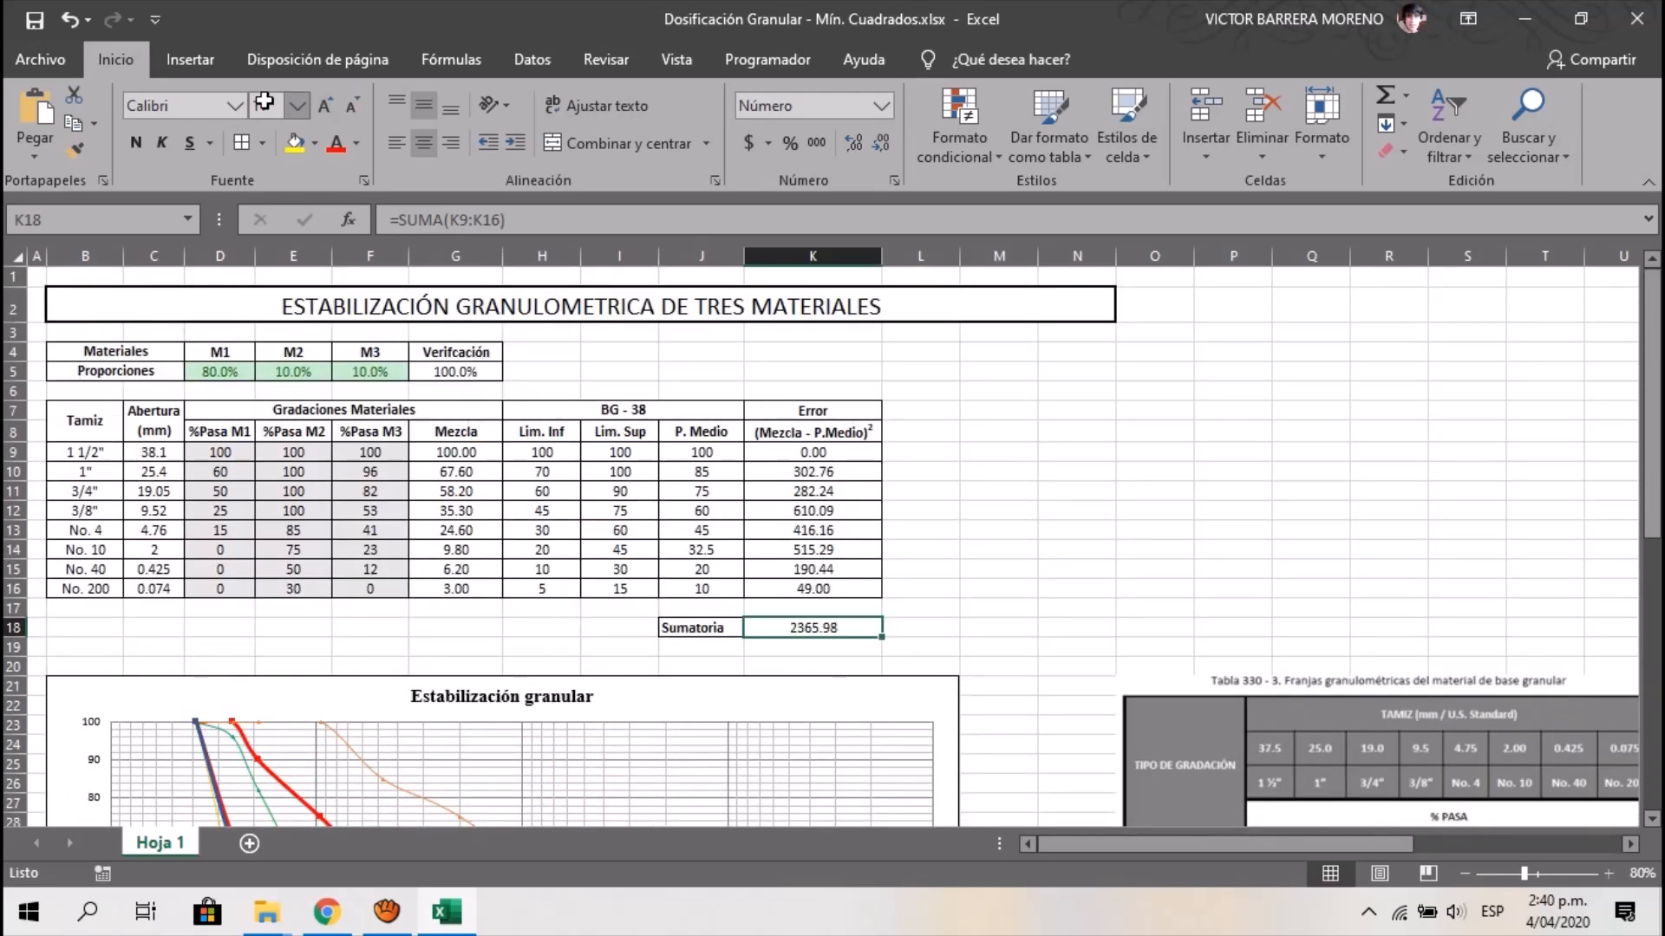
Enable the Solver add-in through the Excel add-ins management in the program options
left_click(543, 64)
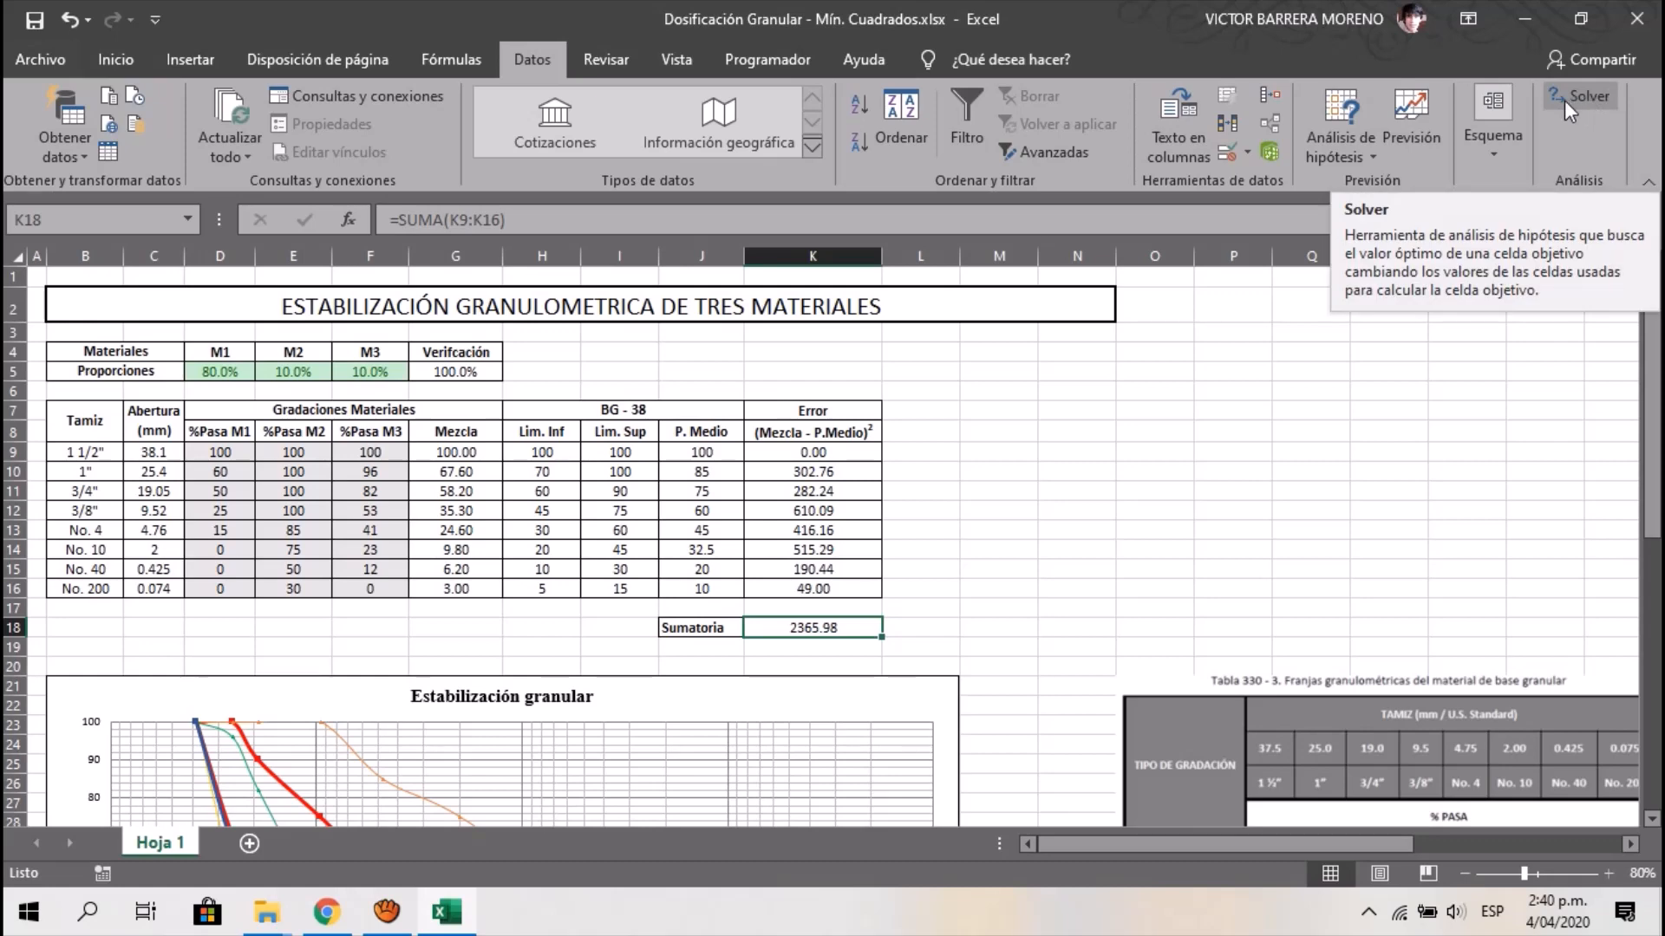
left_click(55, 61)
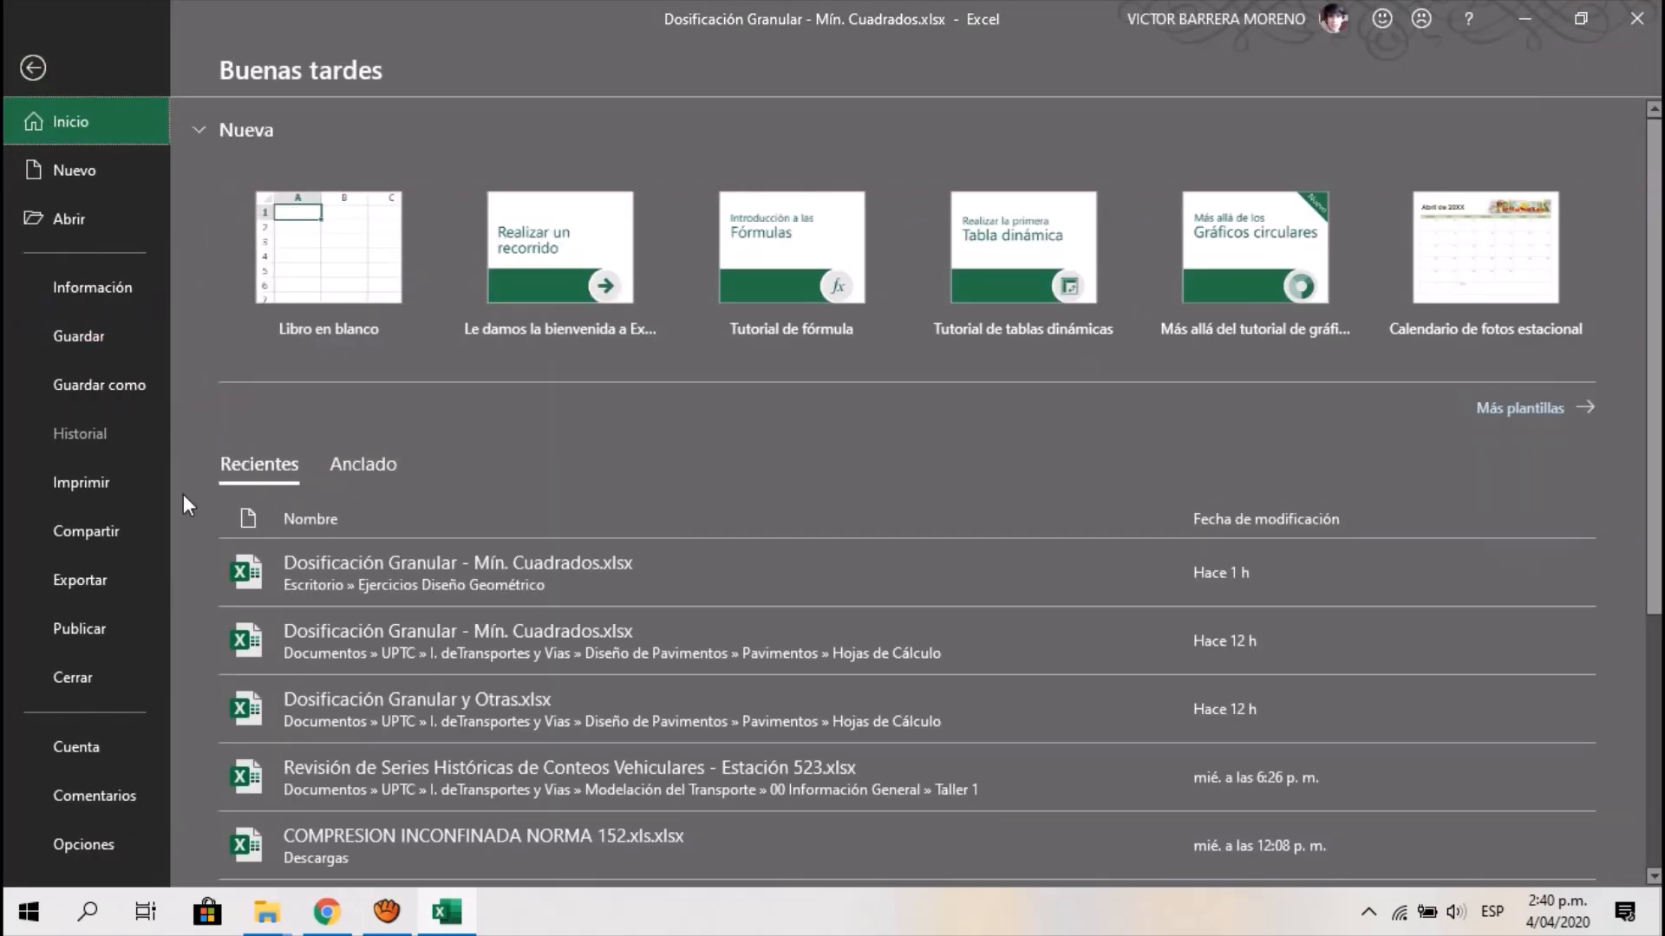
scroll(184, 495, "down", 3)
left_click(112, 848)
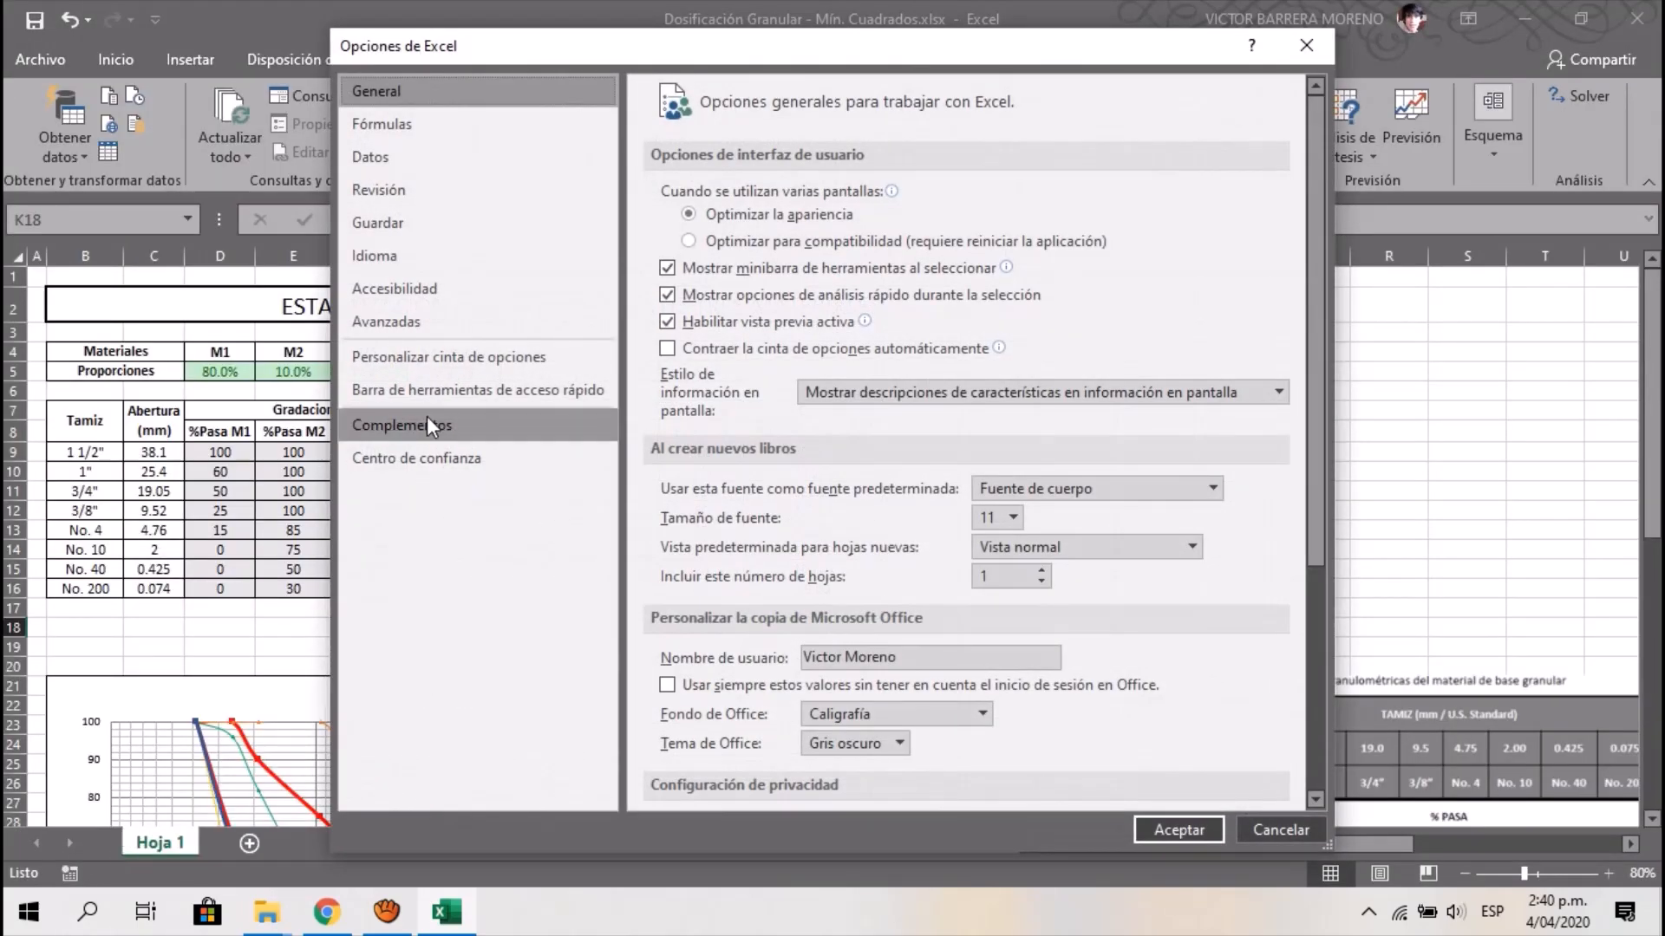
left_click(429, 427)
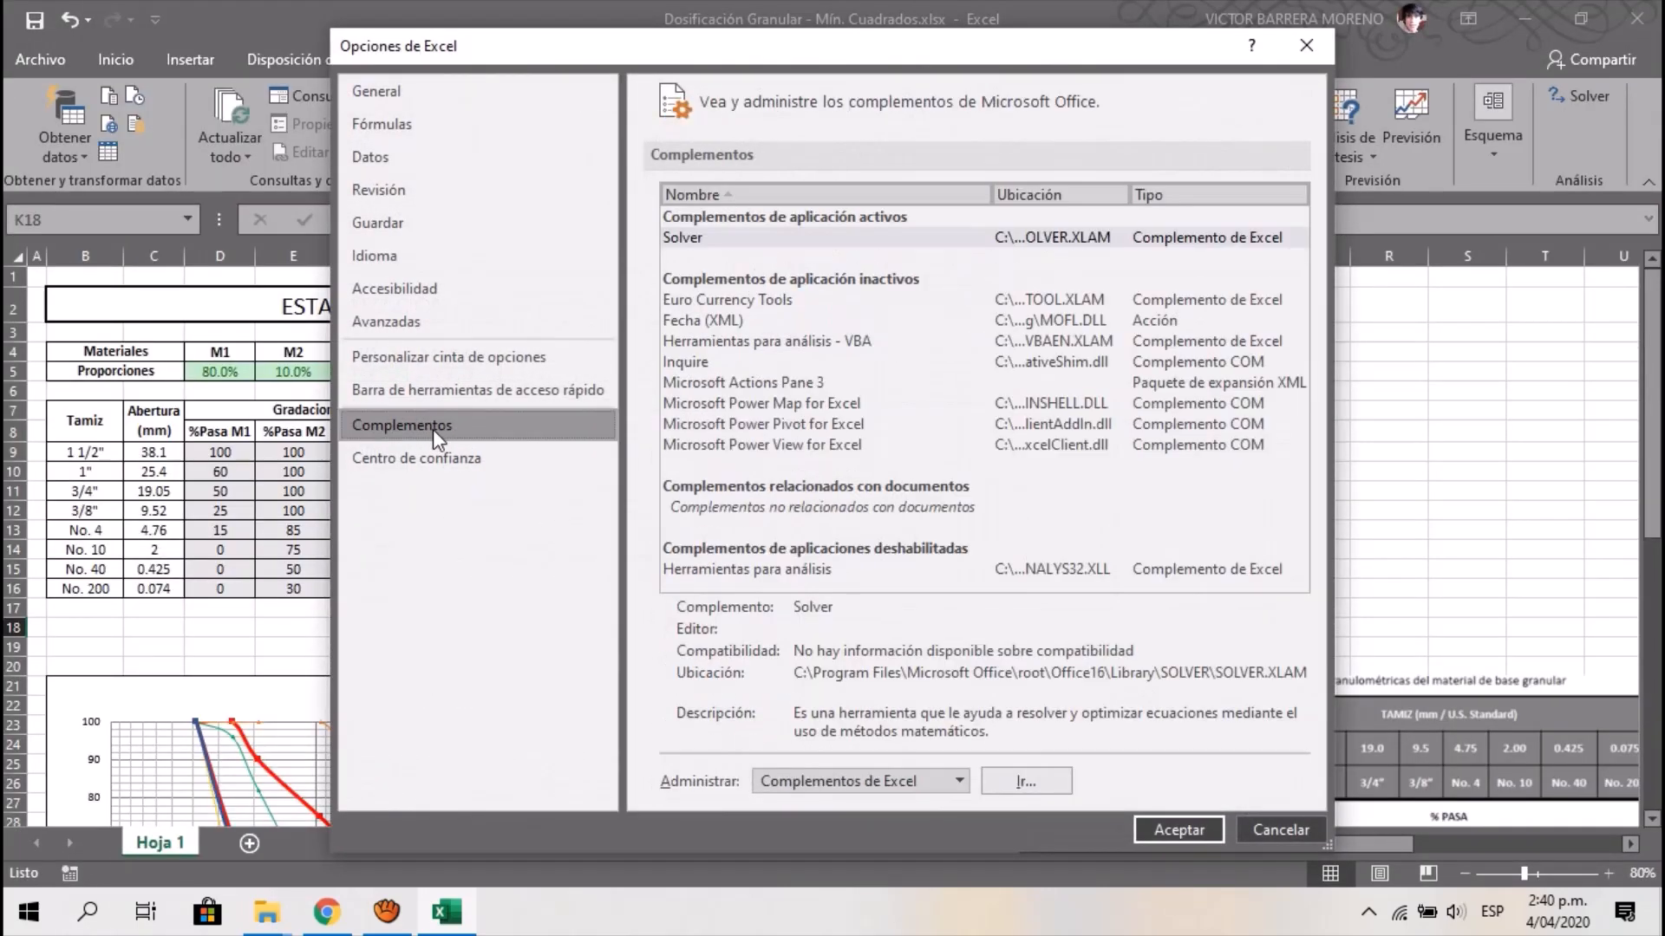
left_click(1043, 789)
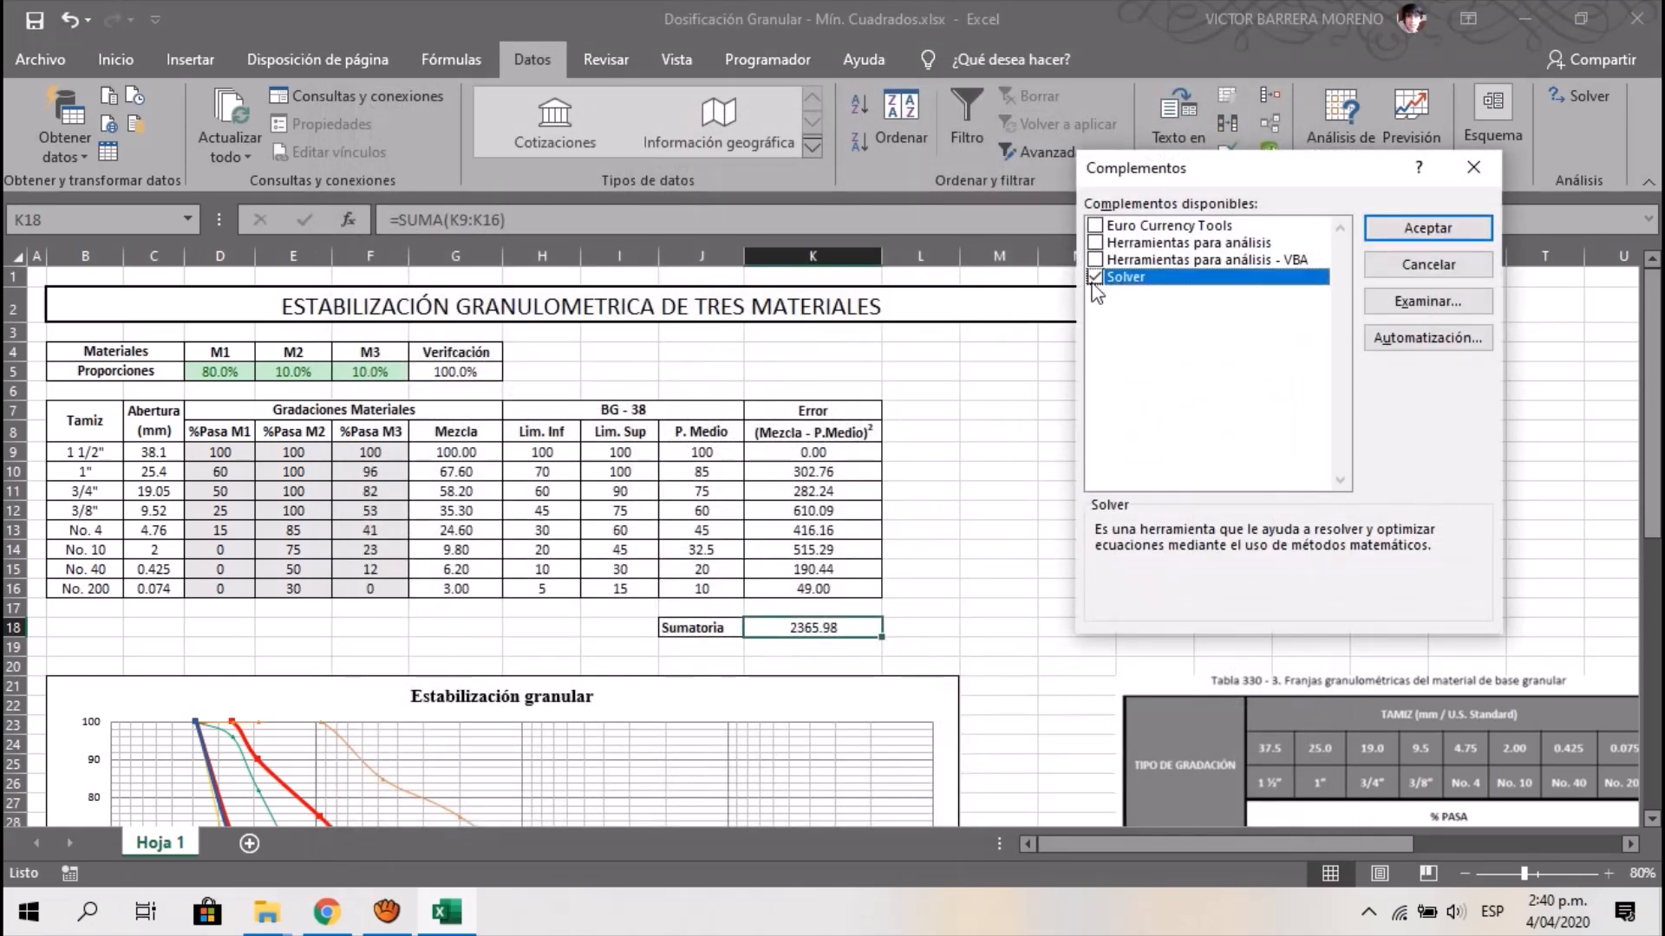
left_click(1096, 278)
left_click(1431, 234)
left_click(1017, 486)
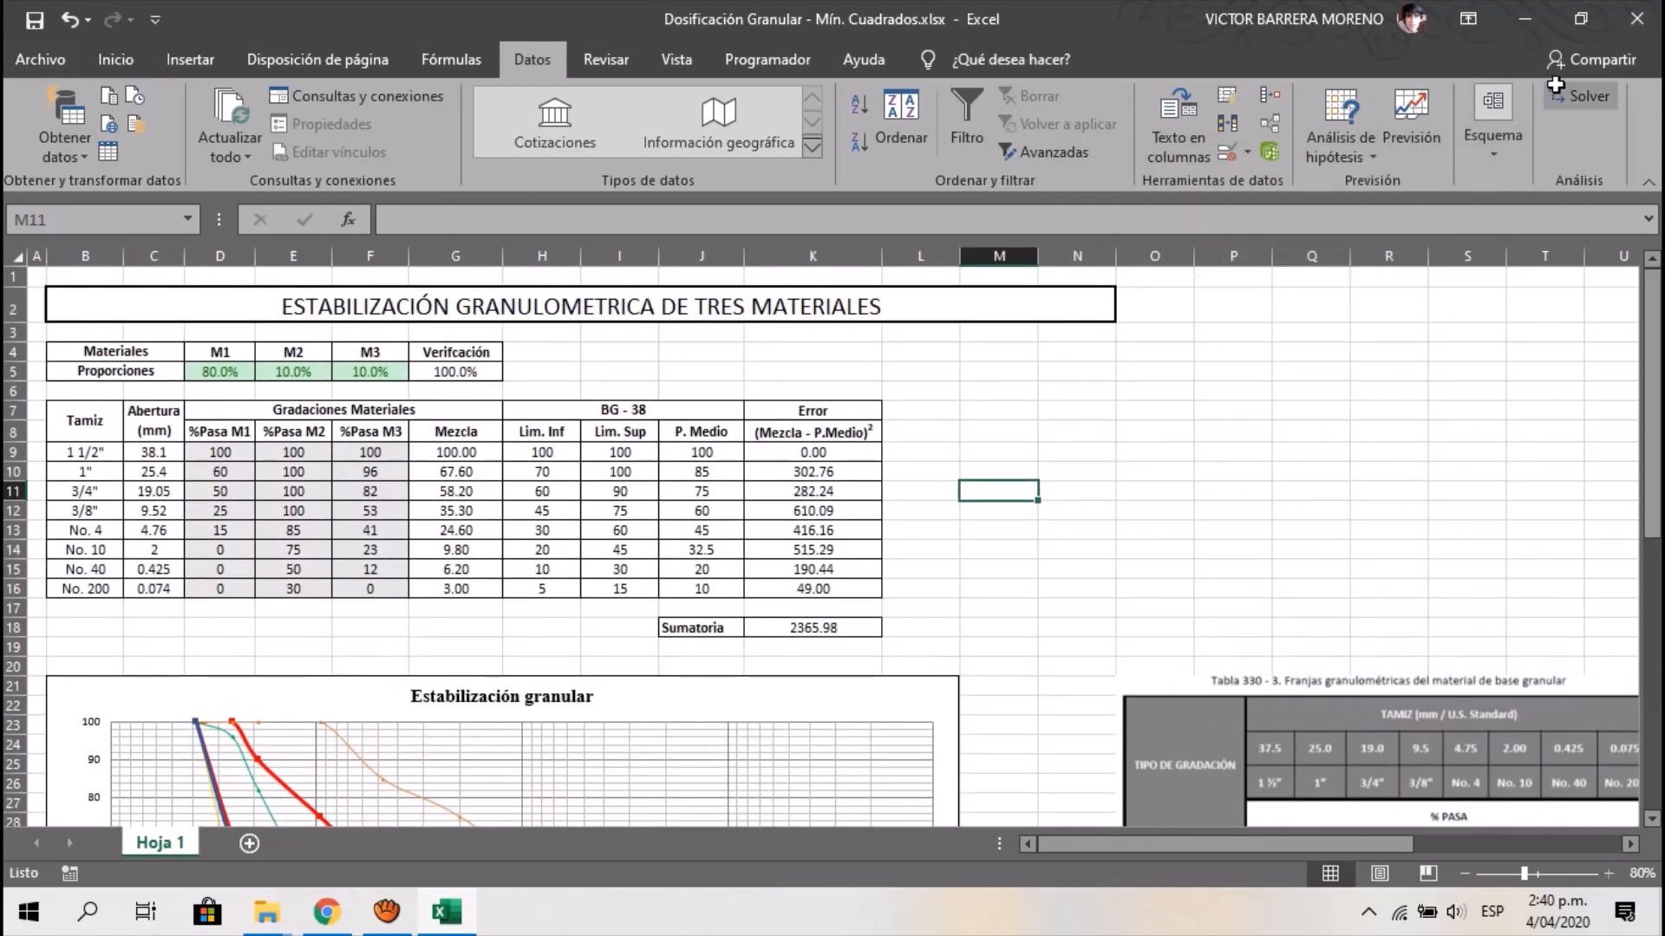
Open Solver and clear its existing objective, variable cells and the $G$5 = 1 constraint
left_click(1580, 95)
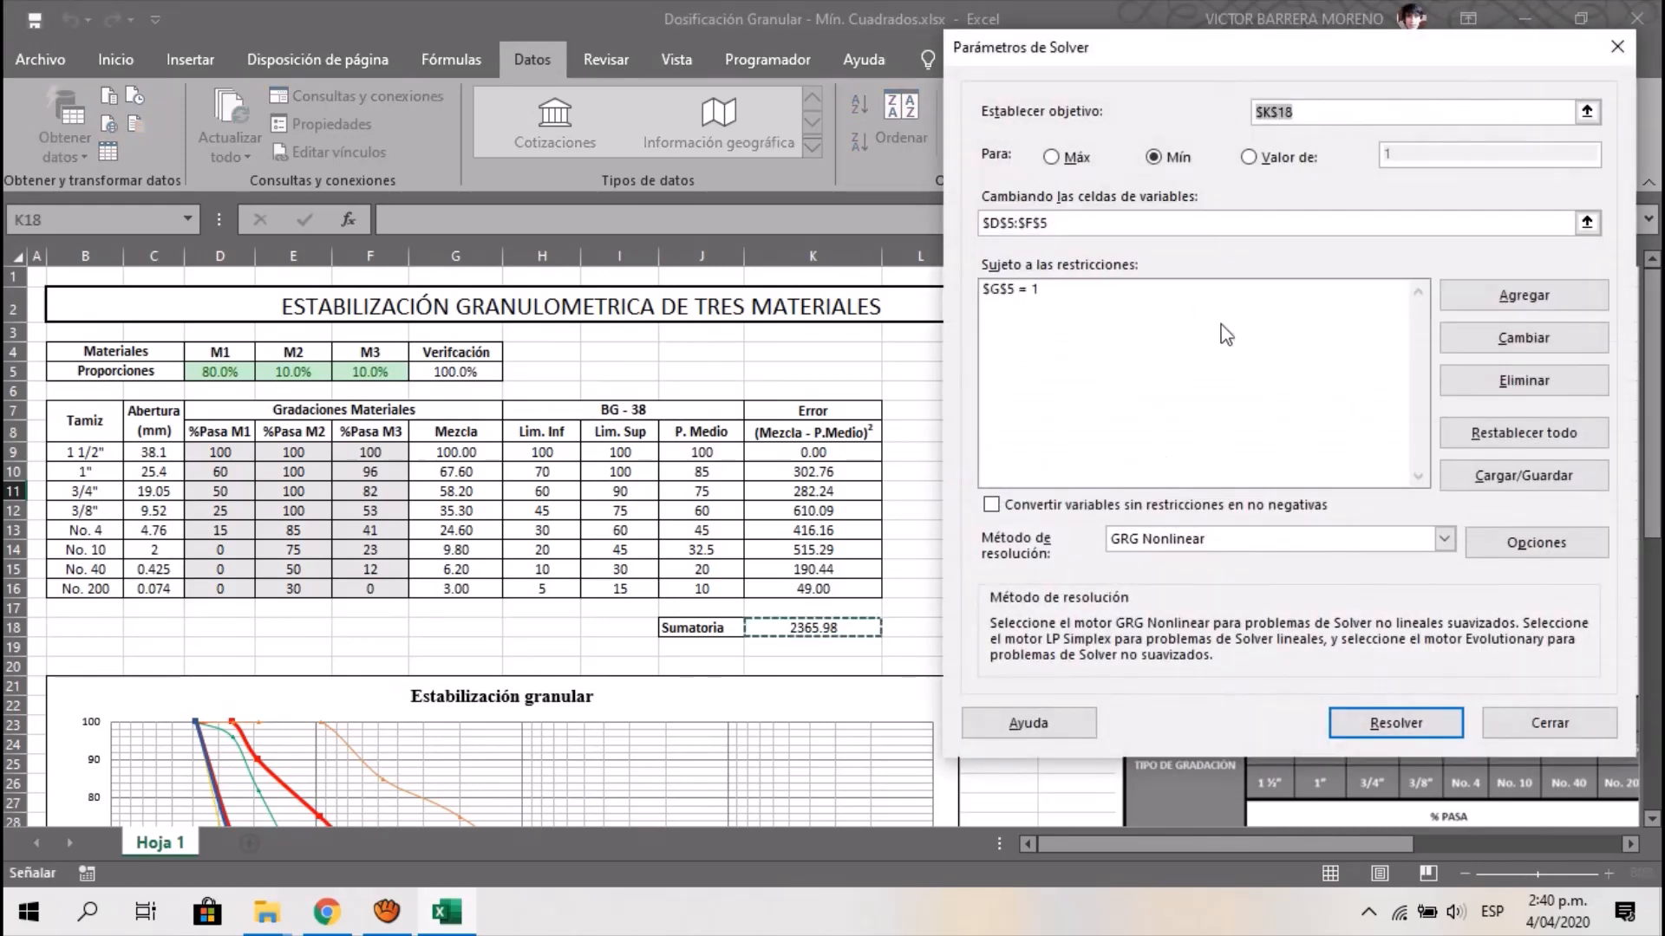
key("Delete")
double_click(1038, 227)
key("Delete")
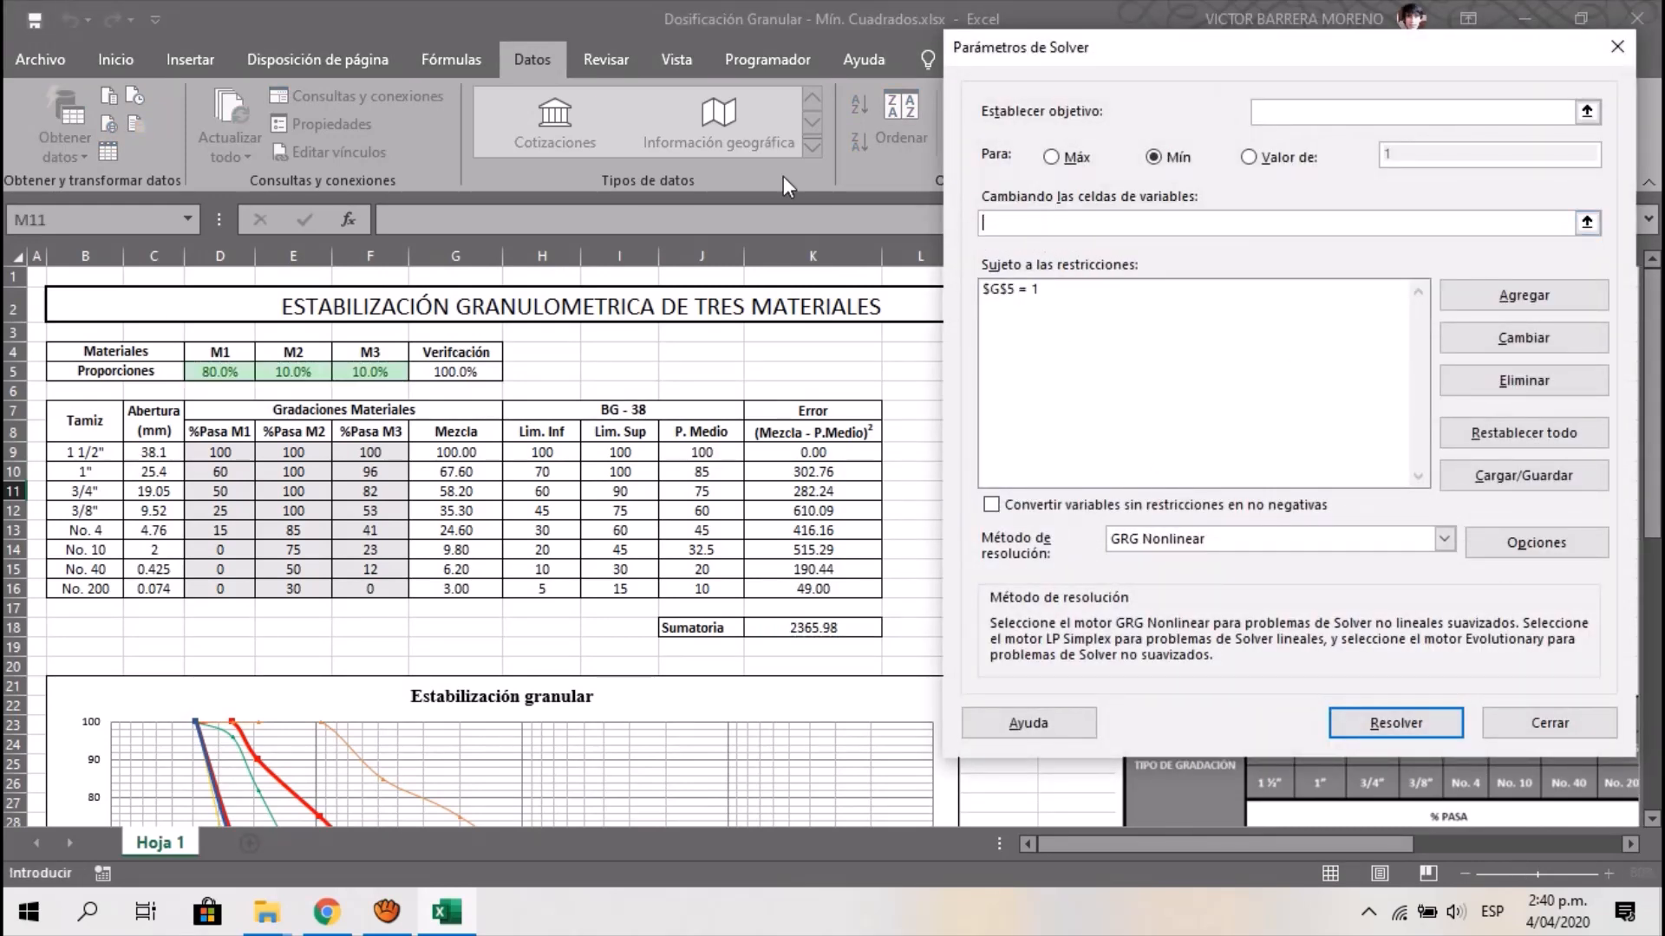
left_click(1036, 290)
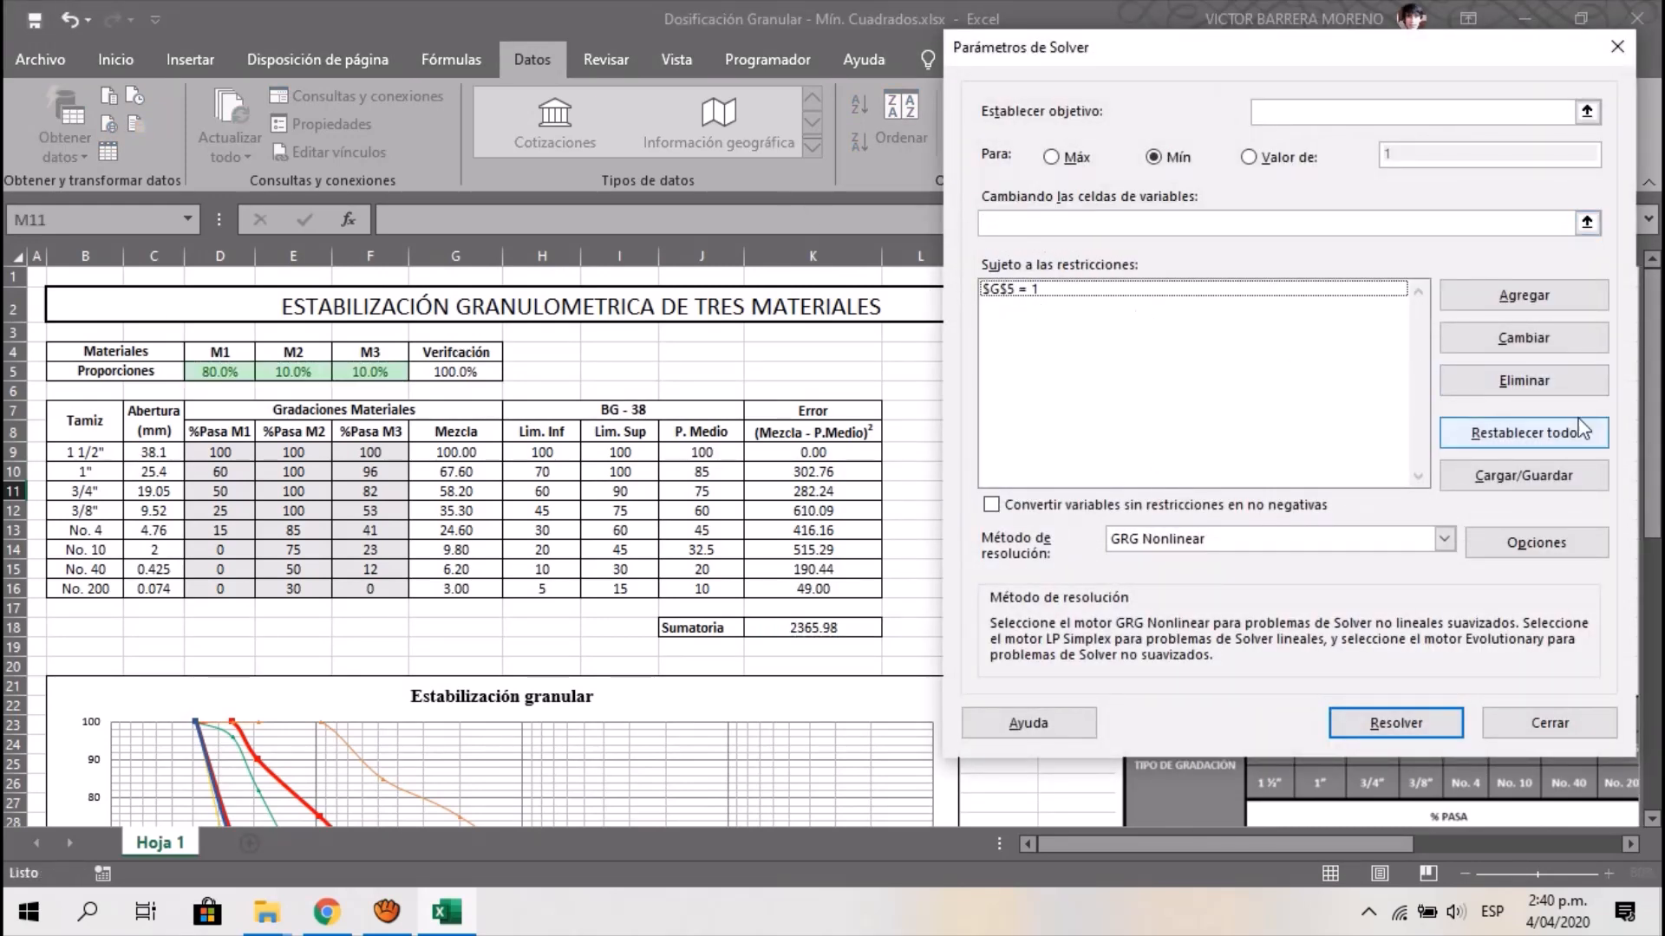
left_click(1575, 384)
key("Escape")
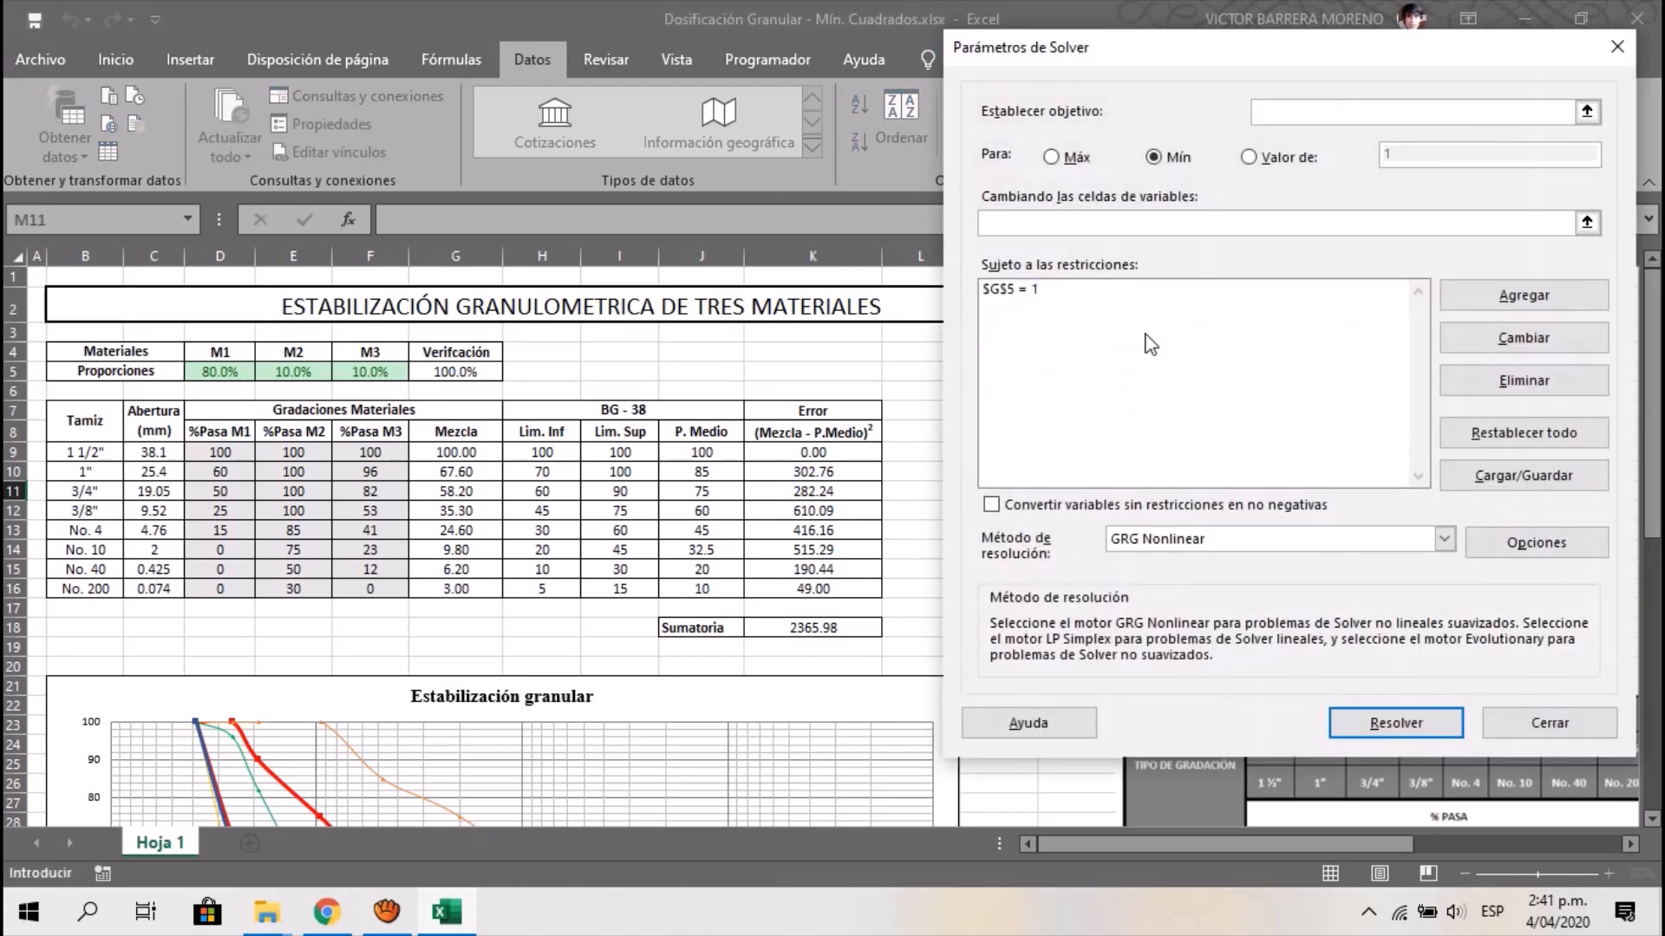
left_click(1032, 289)
left_click(1515, 383)
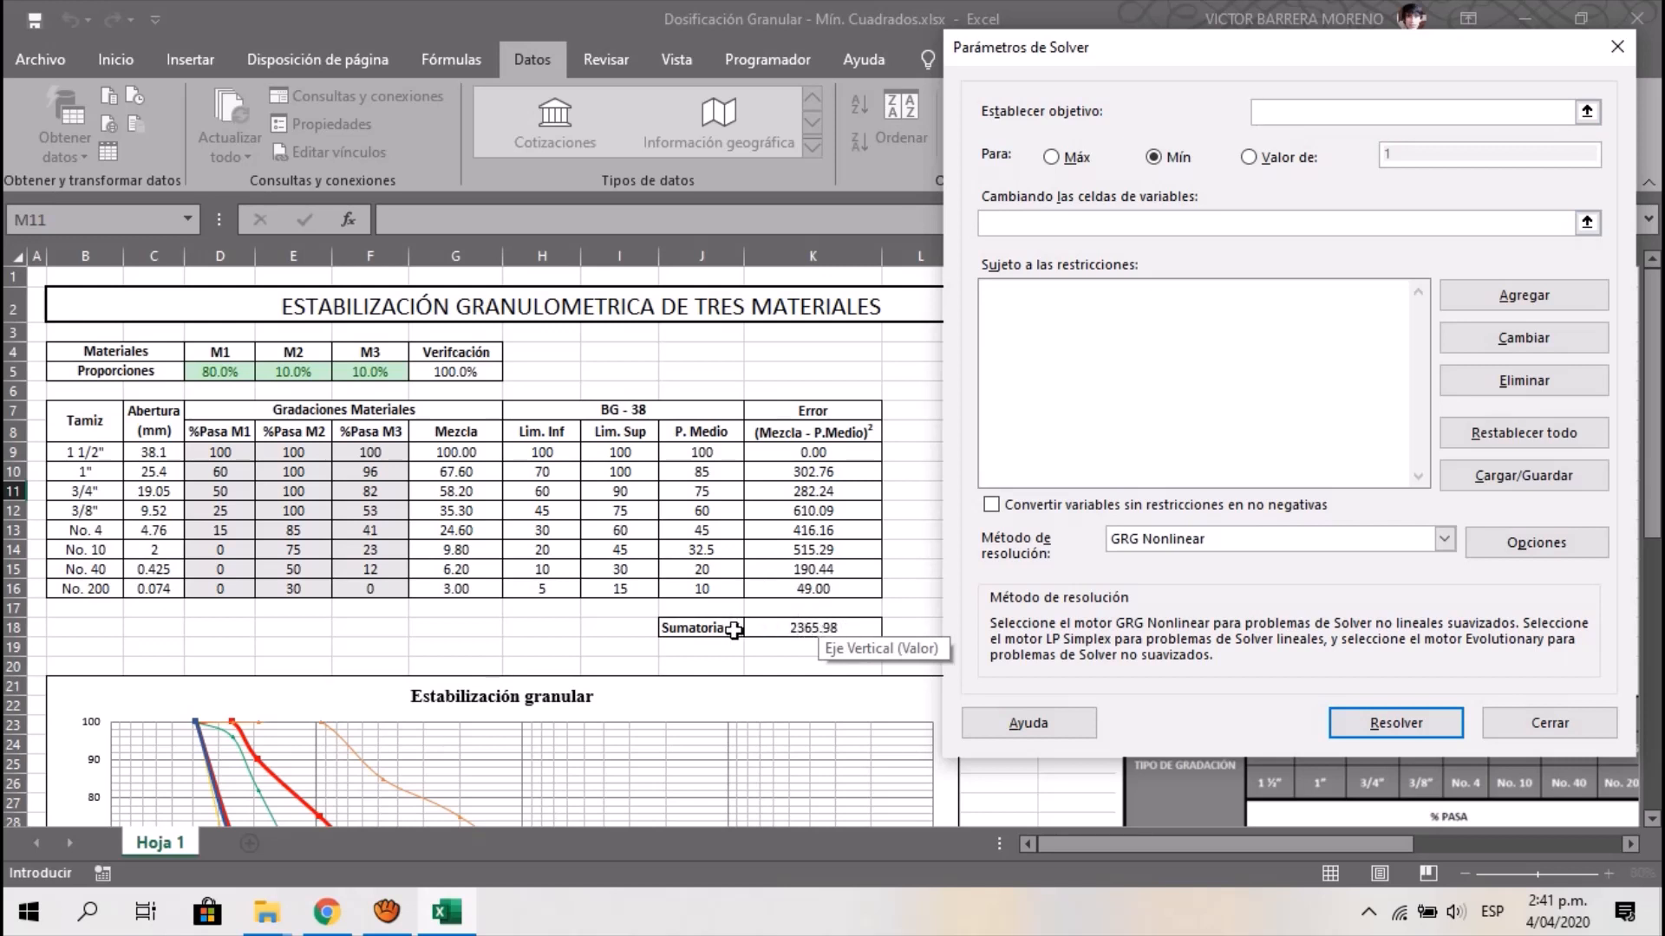
Set the Solver objective to the error total in $K$18 and choose Mín as its target
left_click(762, 629)
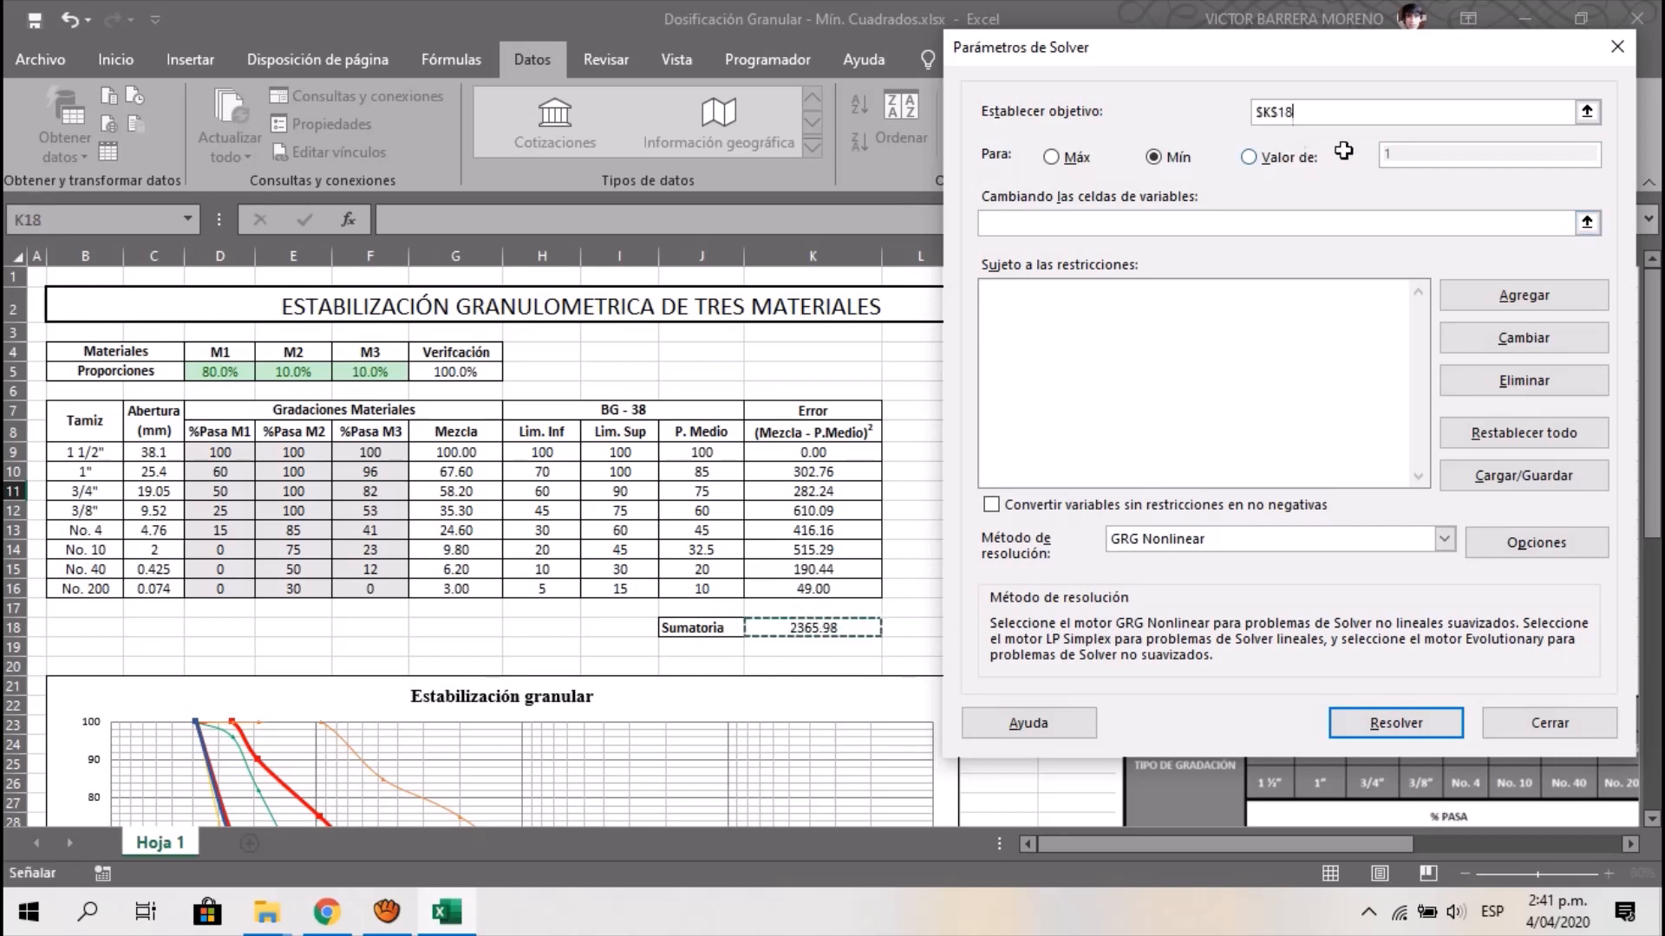
left_click(1154, 160)
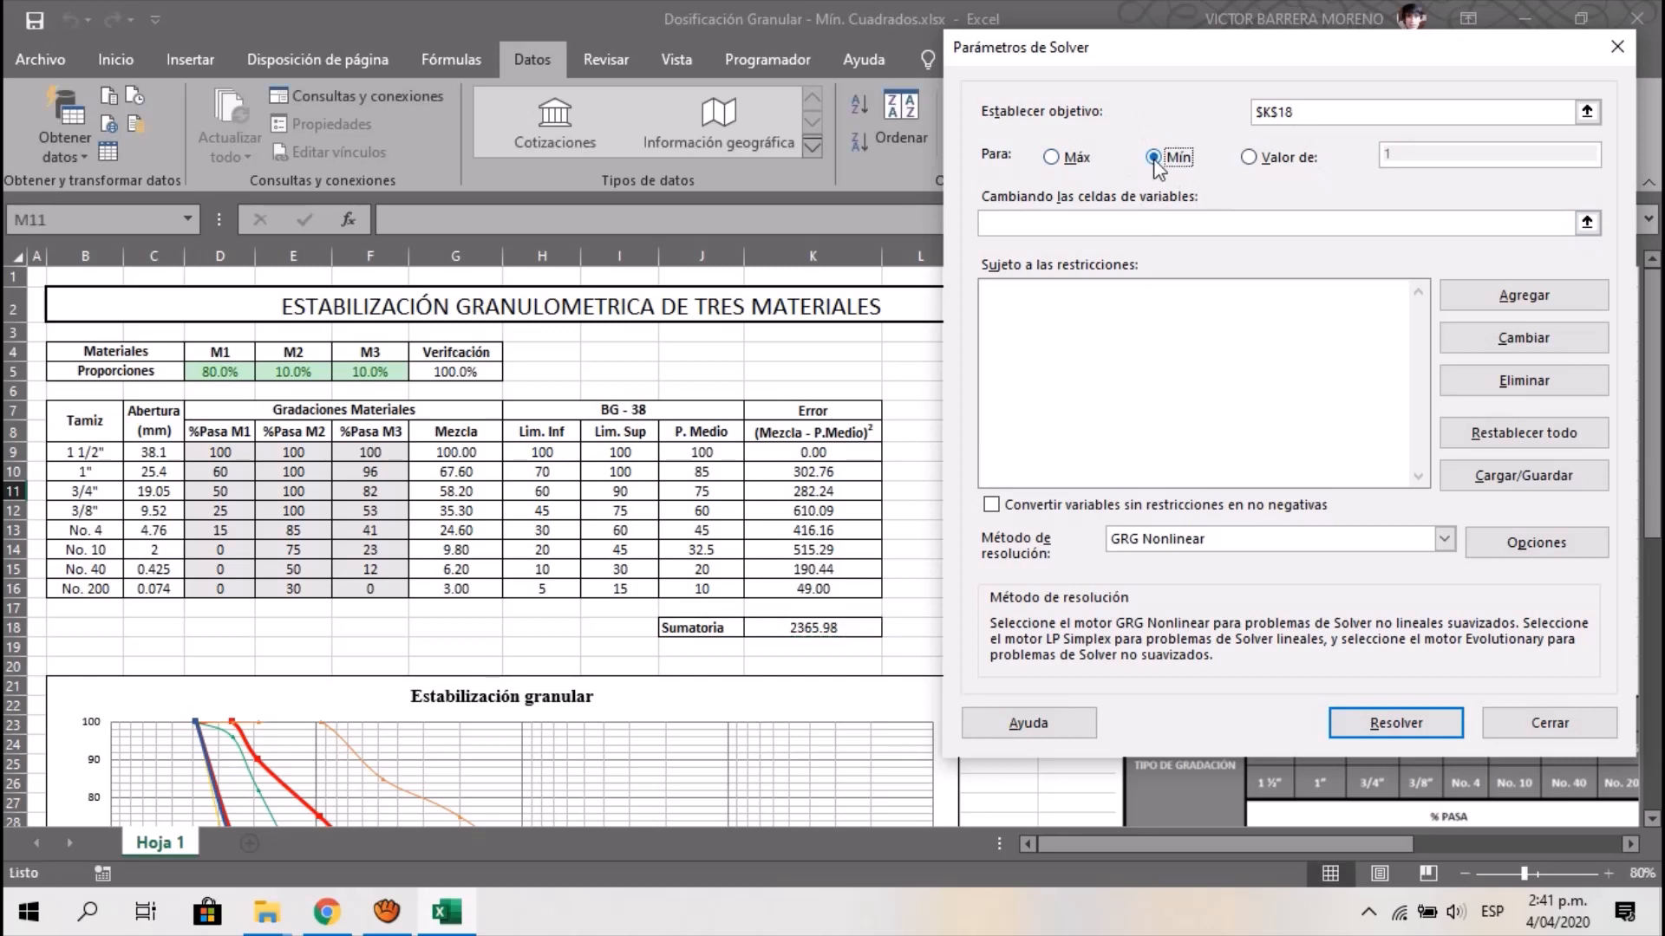
Set the Solver variable cells to the three material proportions in $D$5:$F$5
left_click(1165, 226)
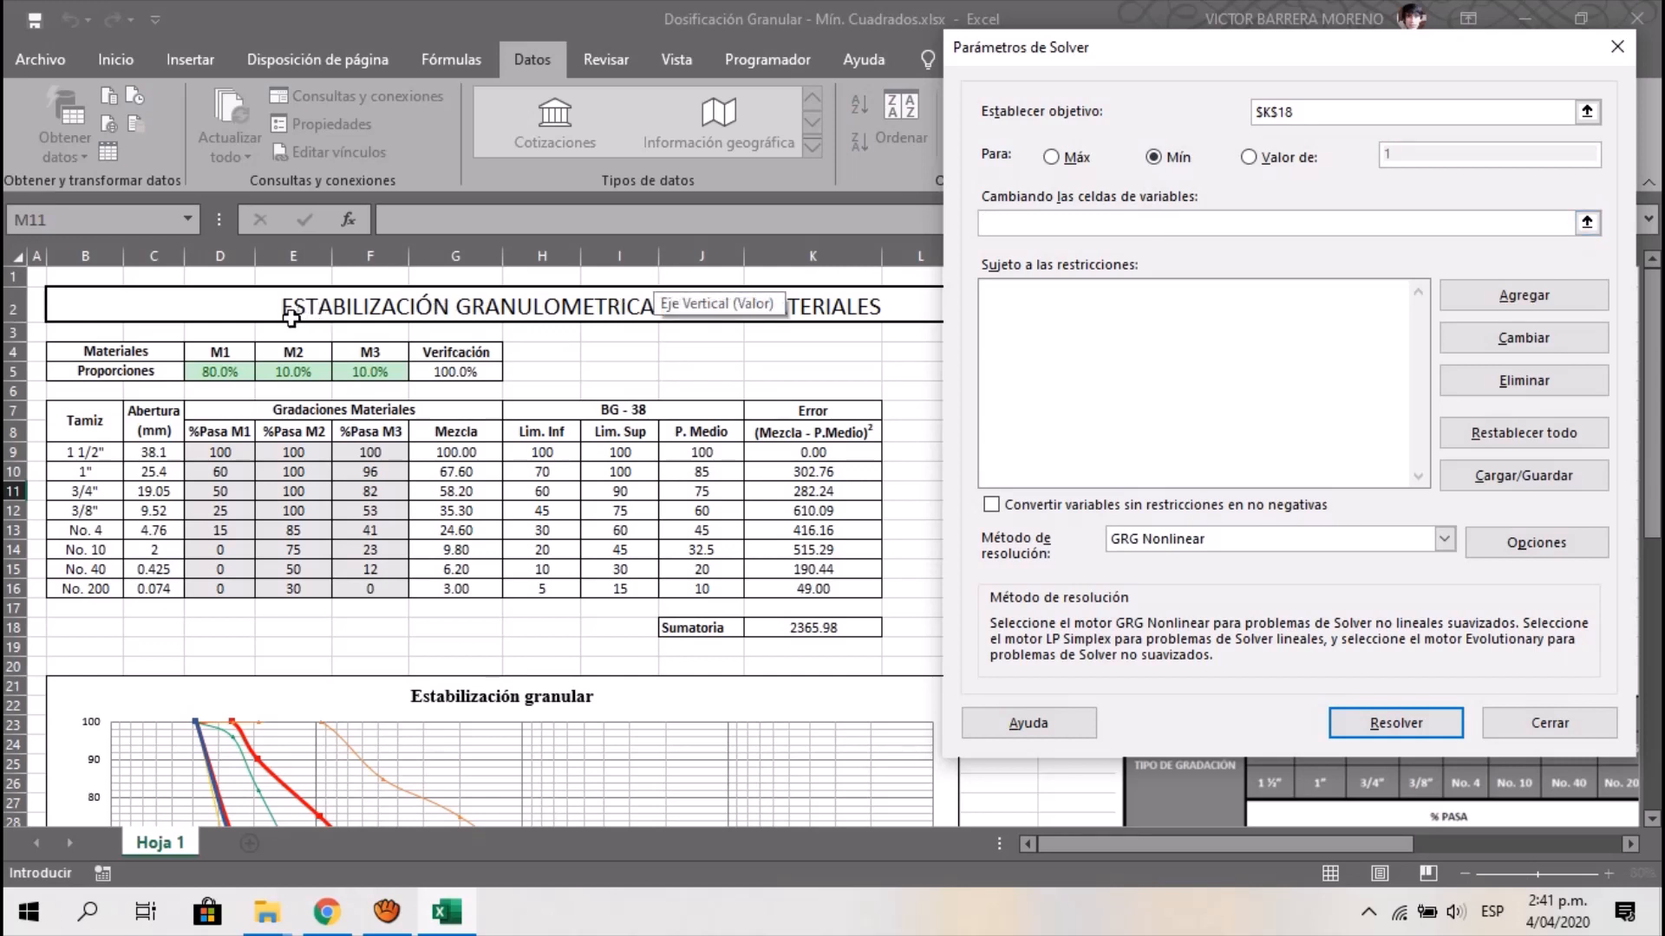
left_click_drag(225, 371, 362, 371)
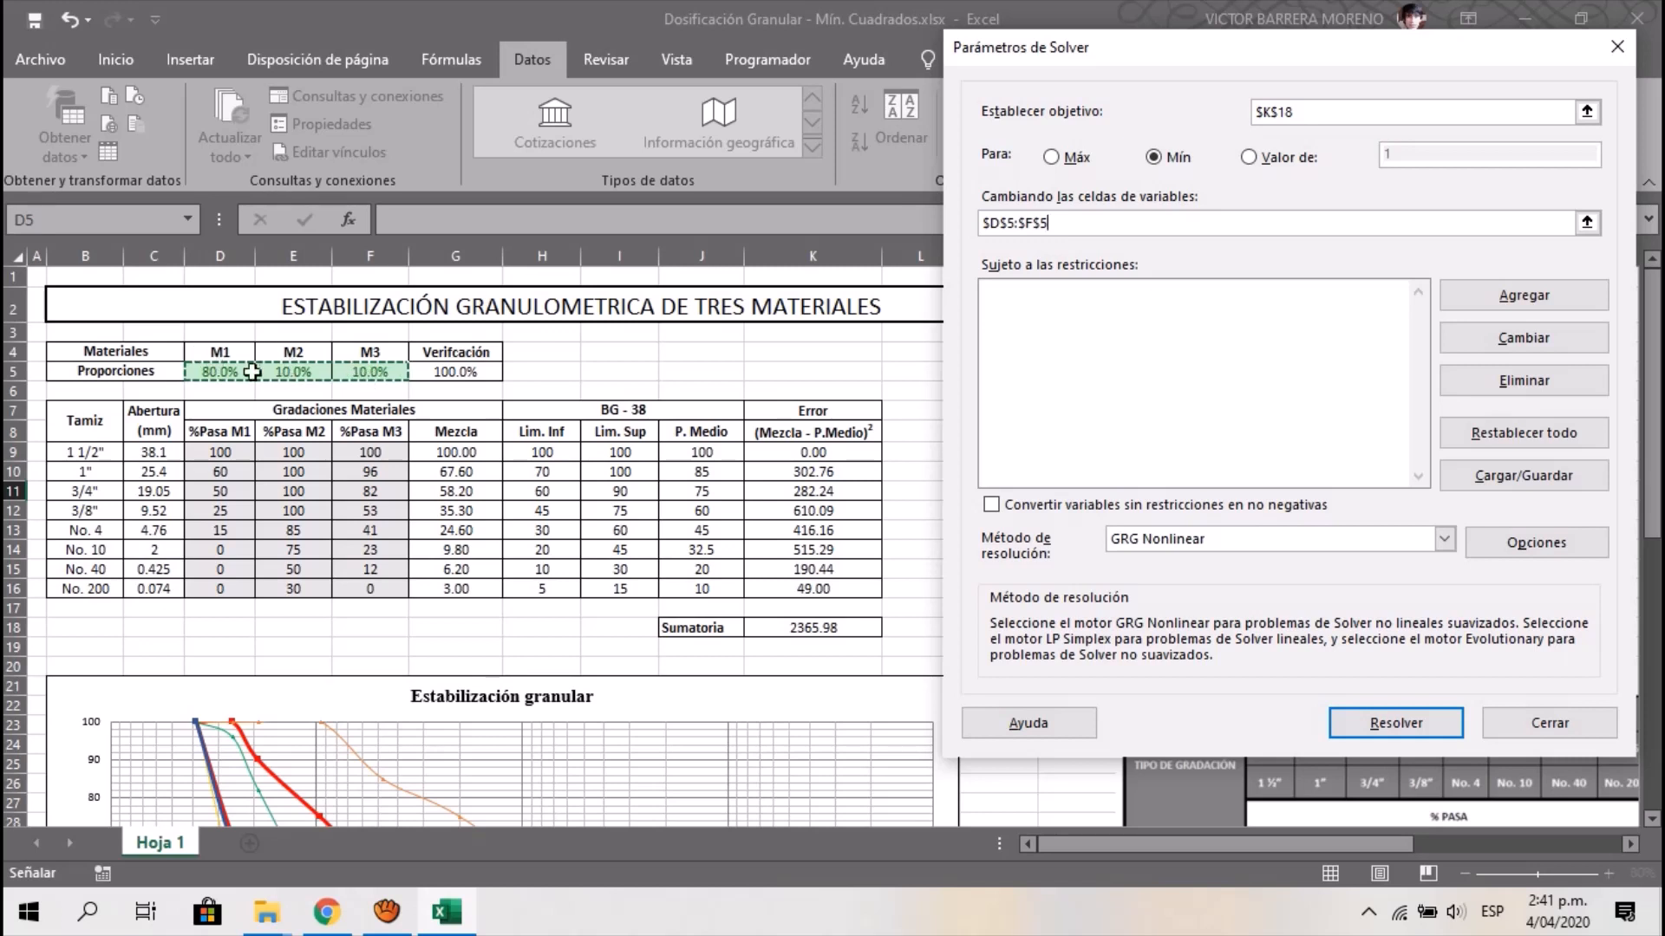
left_click(1144, 300)
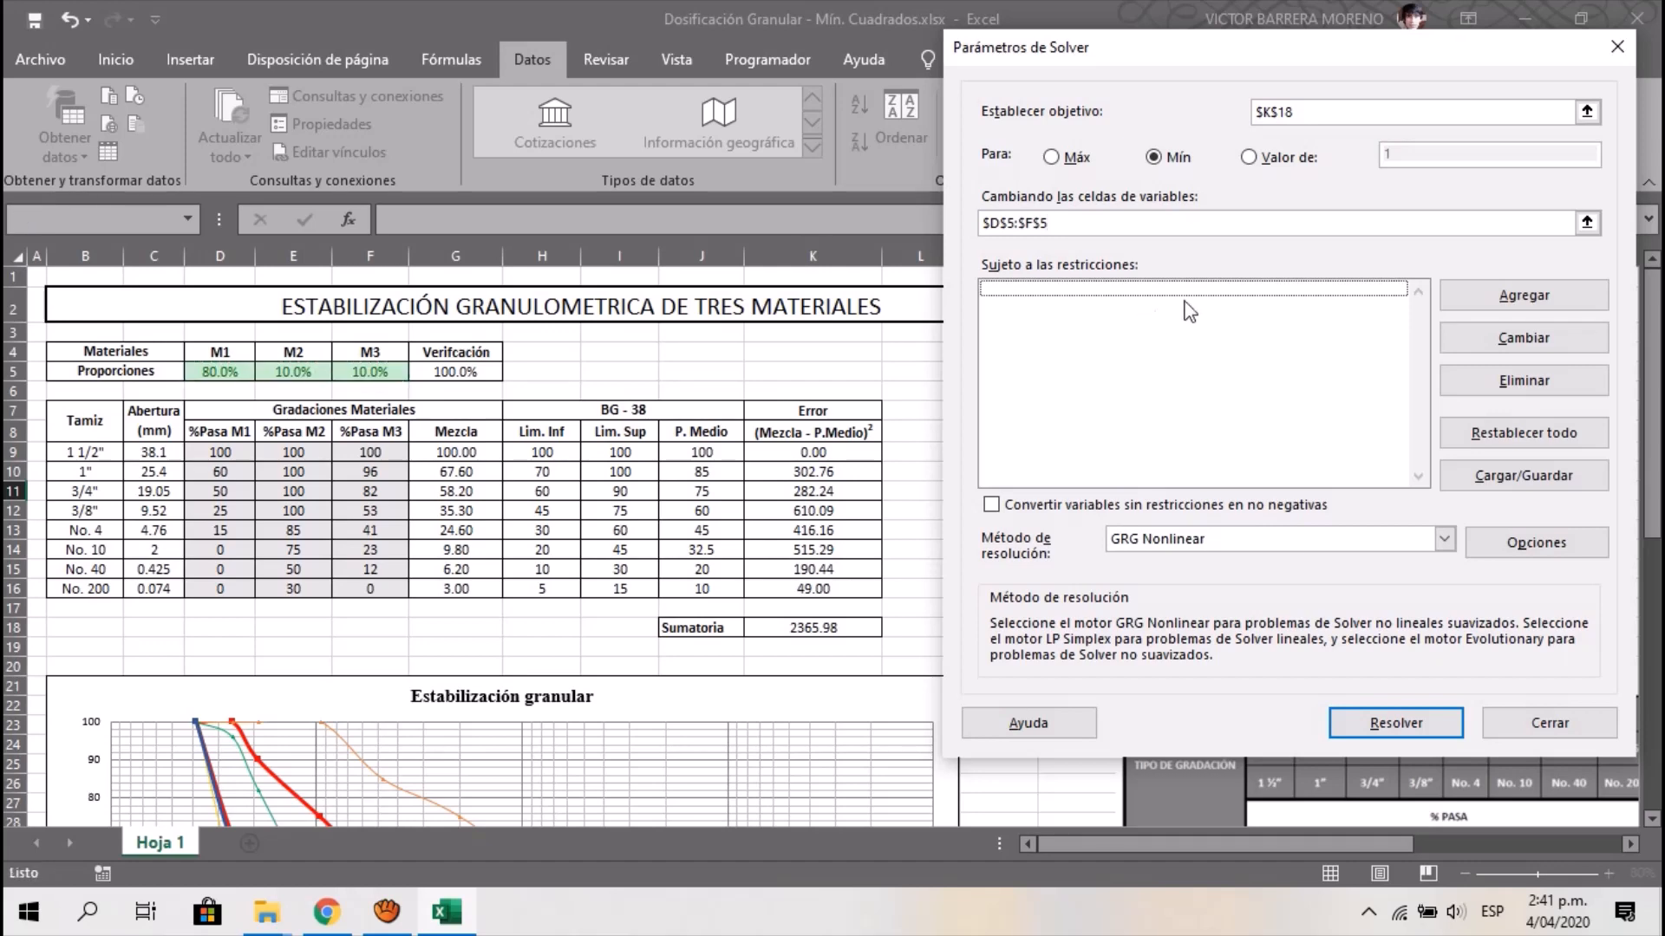
Add a Solver constraint requiring the proportion check cell $G$5 to equal 1
left_click(1531, 294)
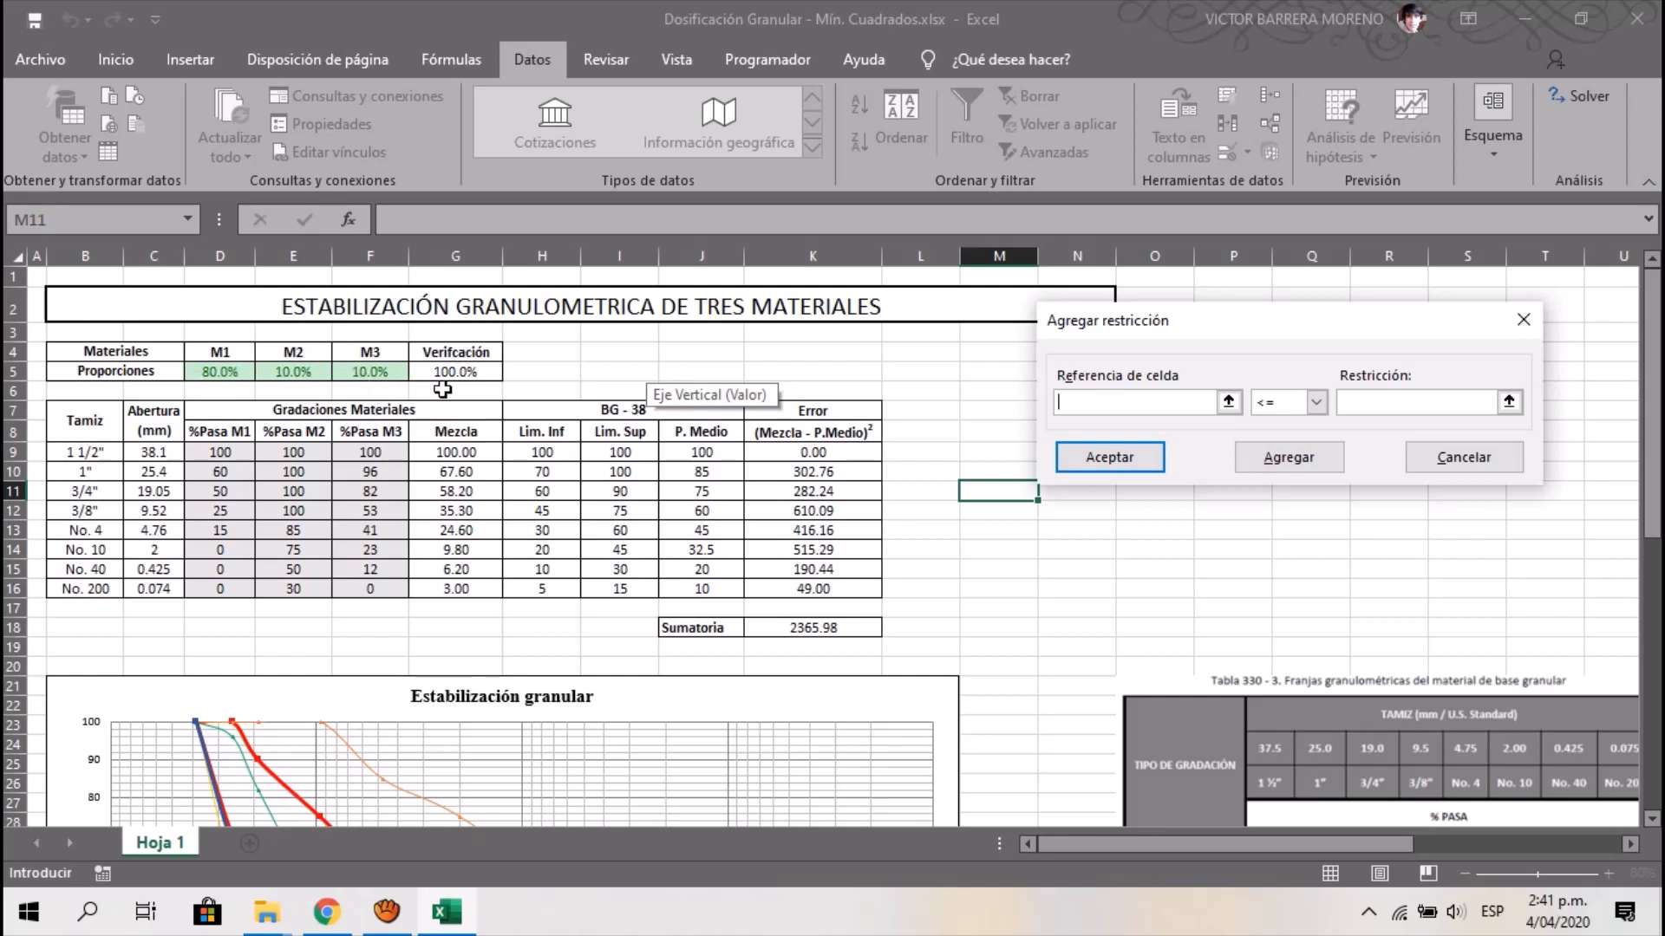
left_click(466, 371)
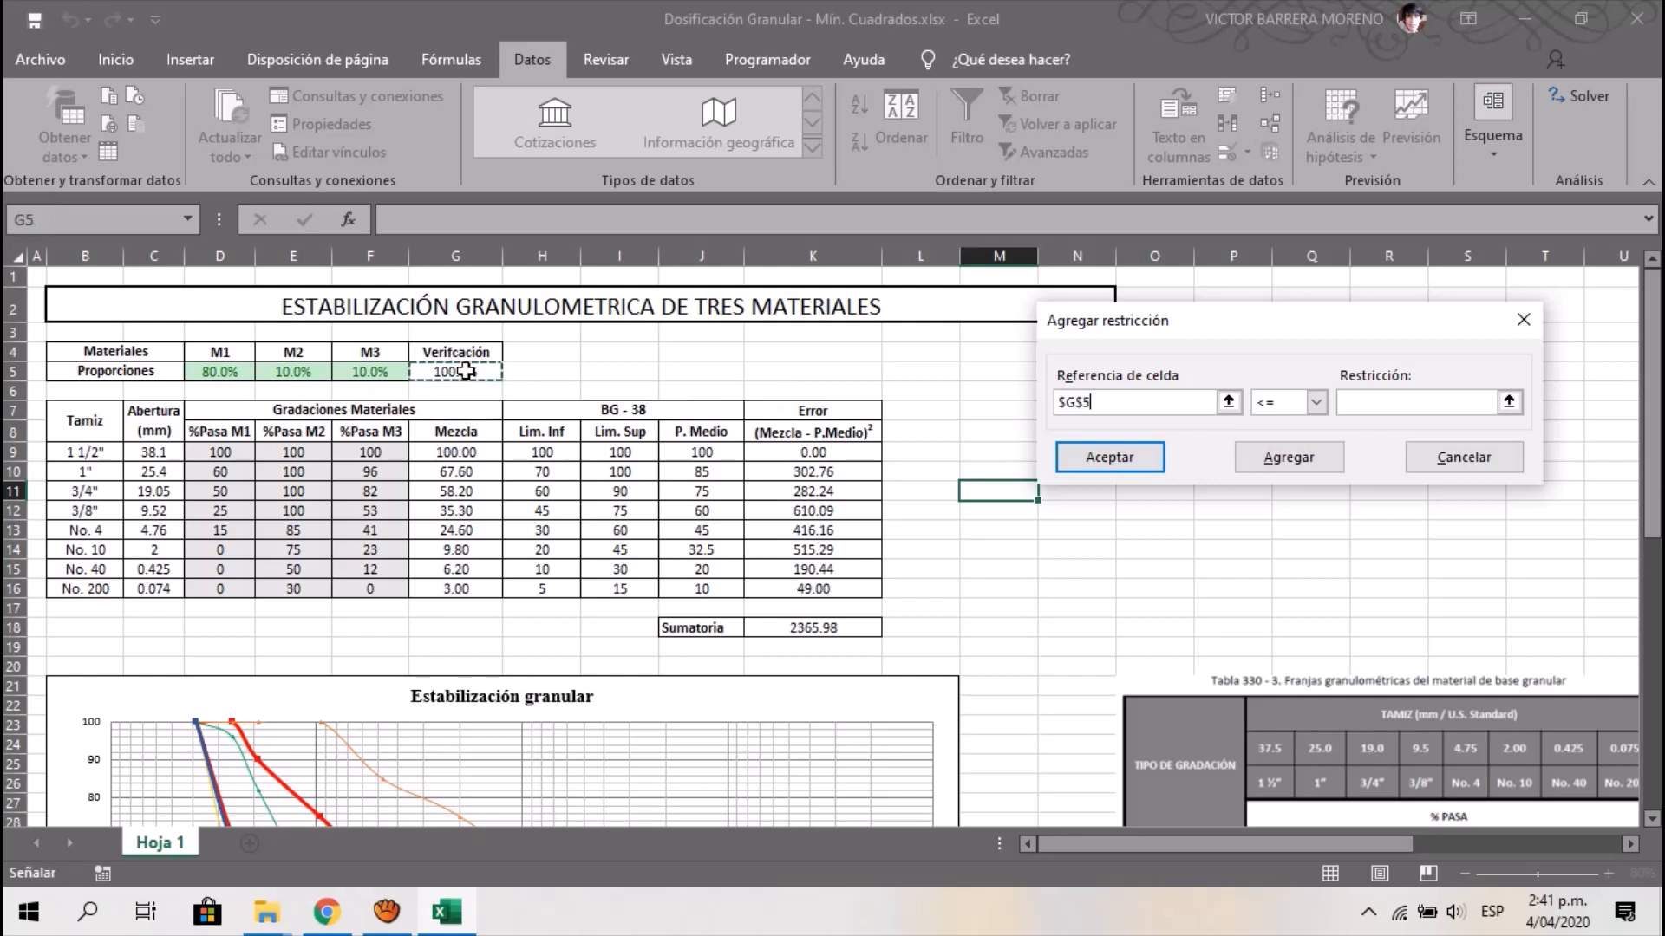
left_click(1316, 402)
left_click(1276, 440)
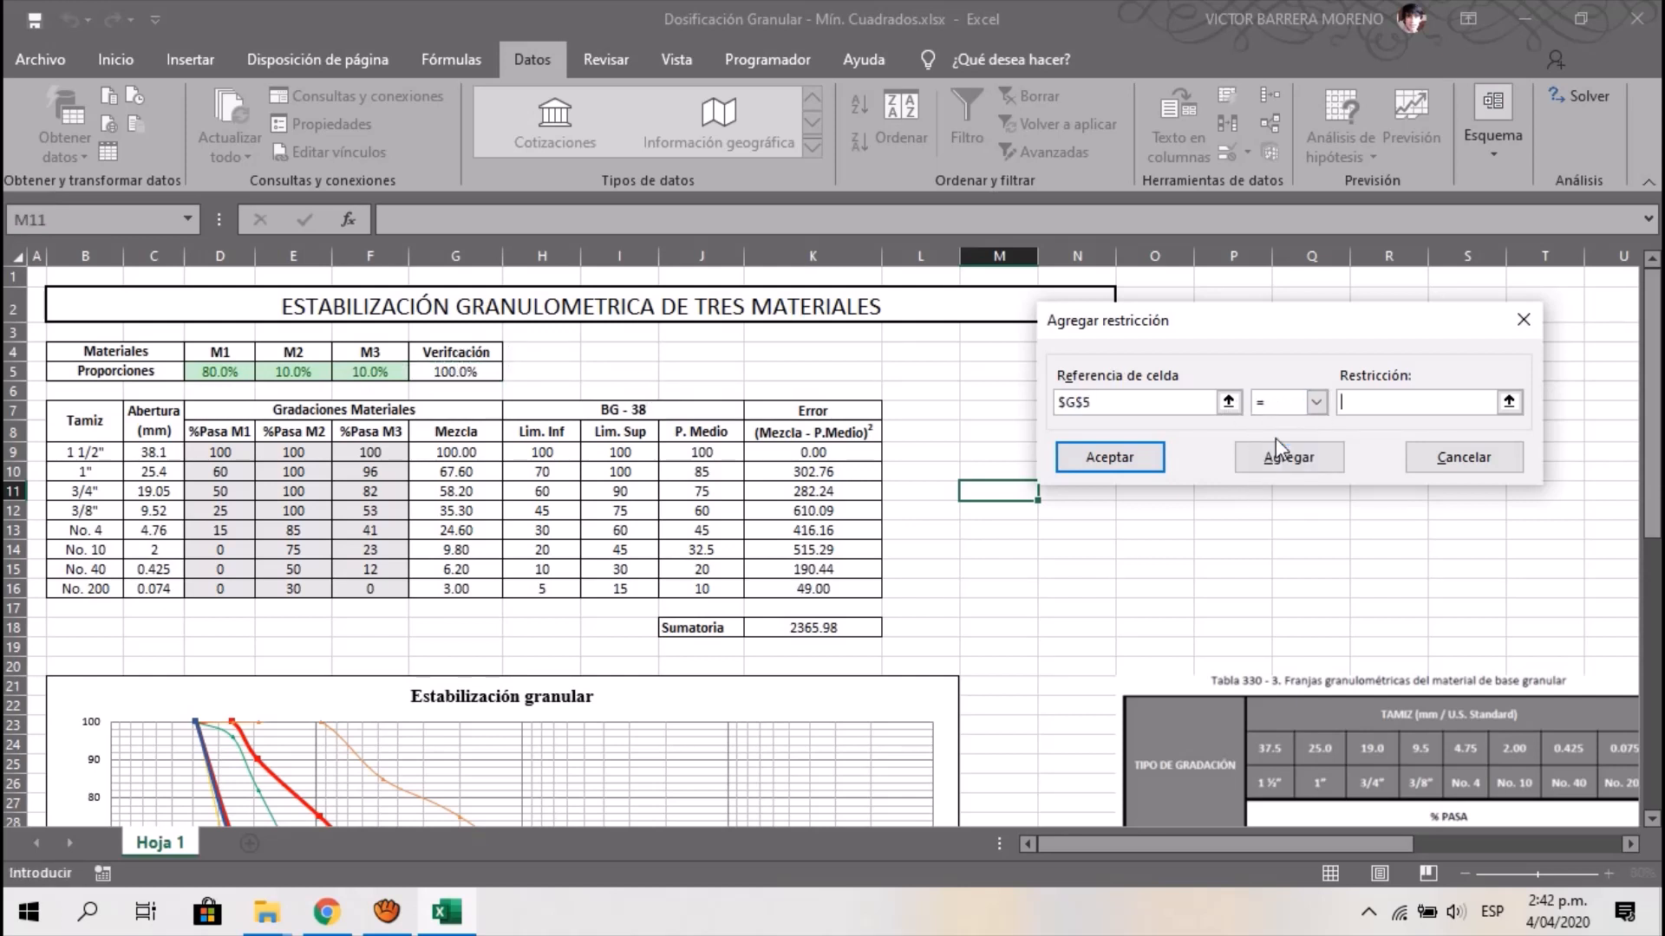
left_click(1376, 403)
type("1")
left_click(1126, 466)
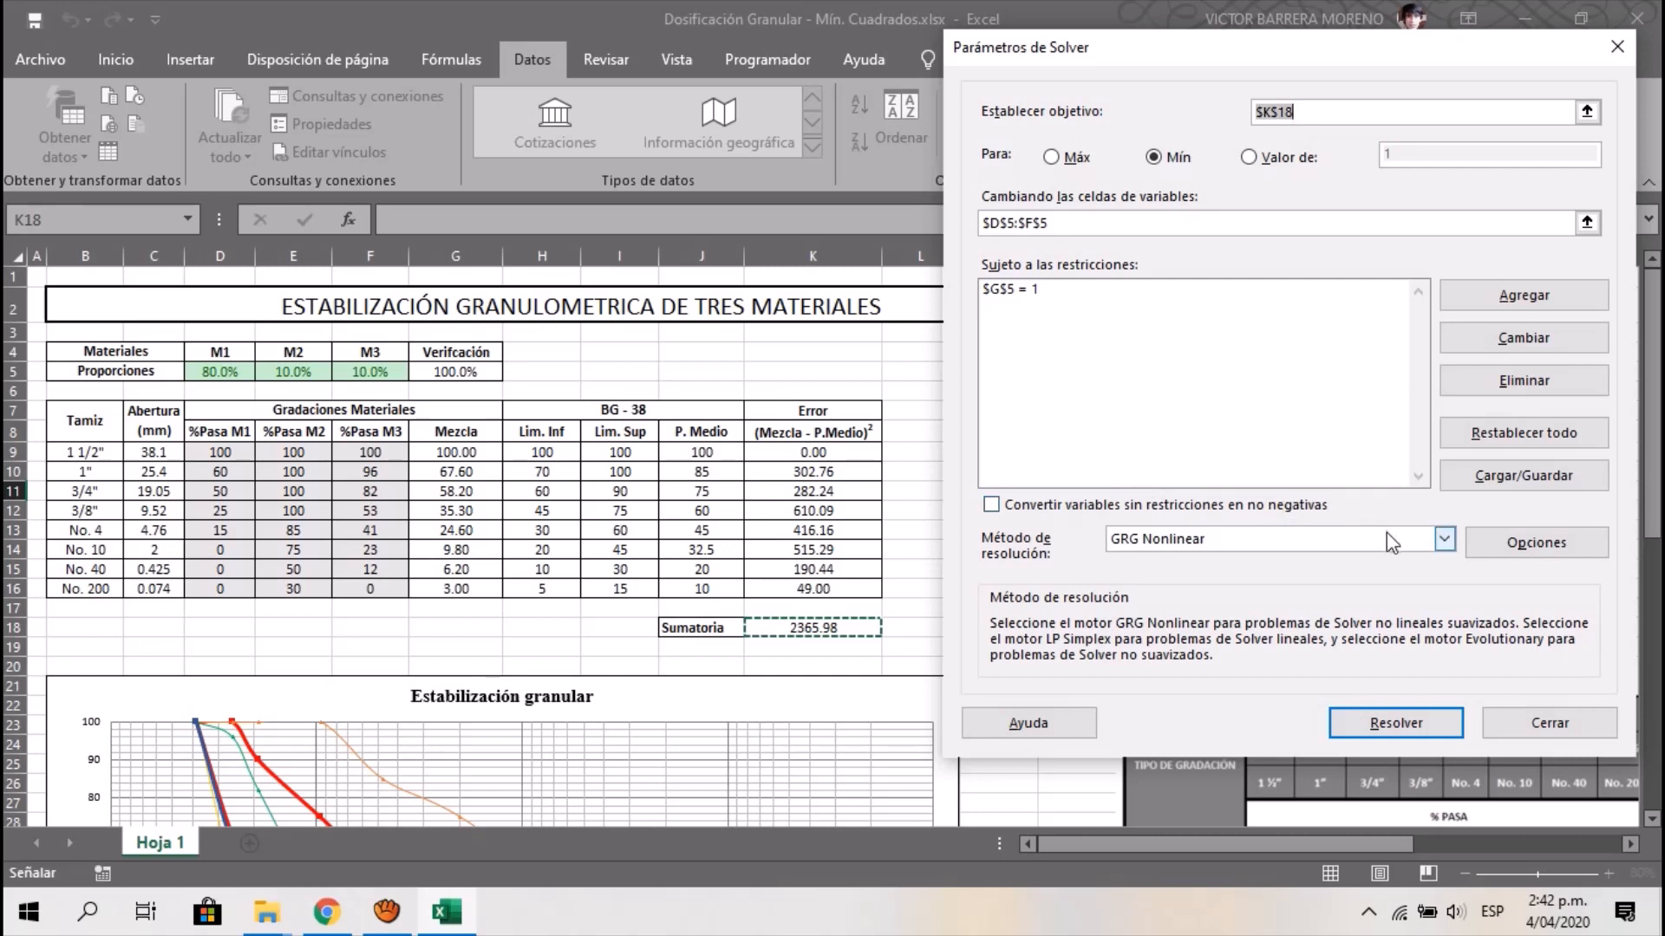
Run Solver with the GRG Nonlinear method and keep its solution in the sheet
left_click(1429, 542)
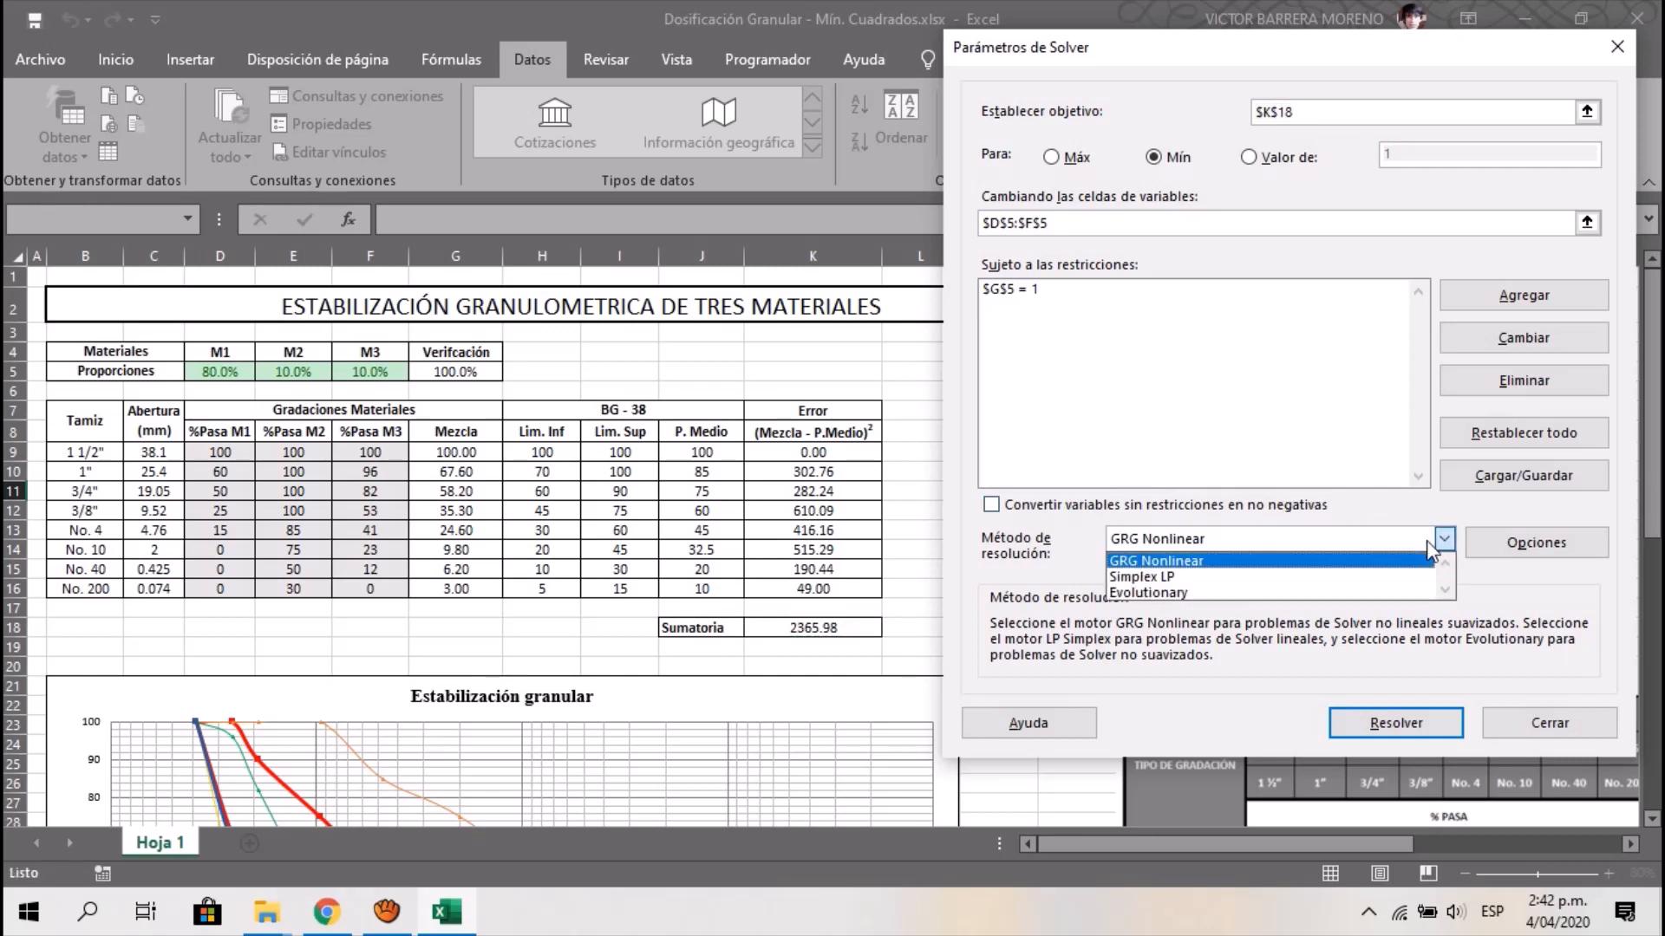
left_click(1179, 562)
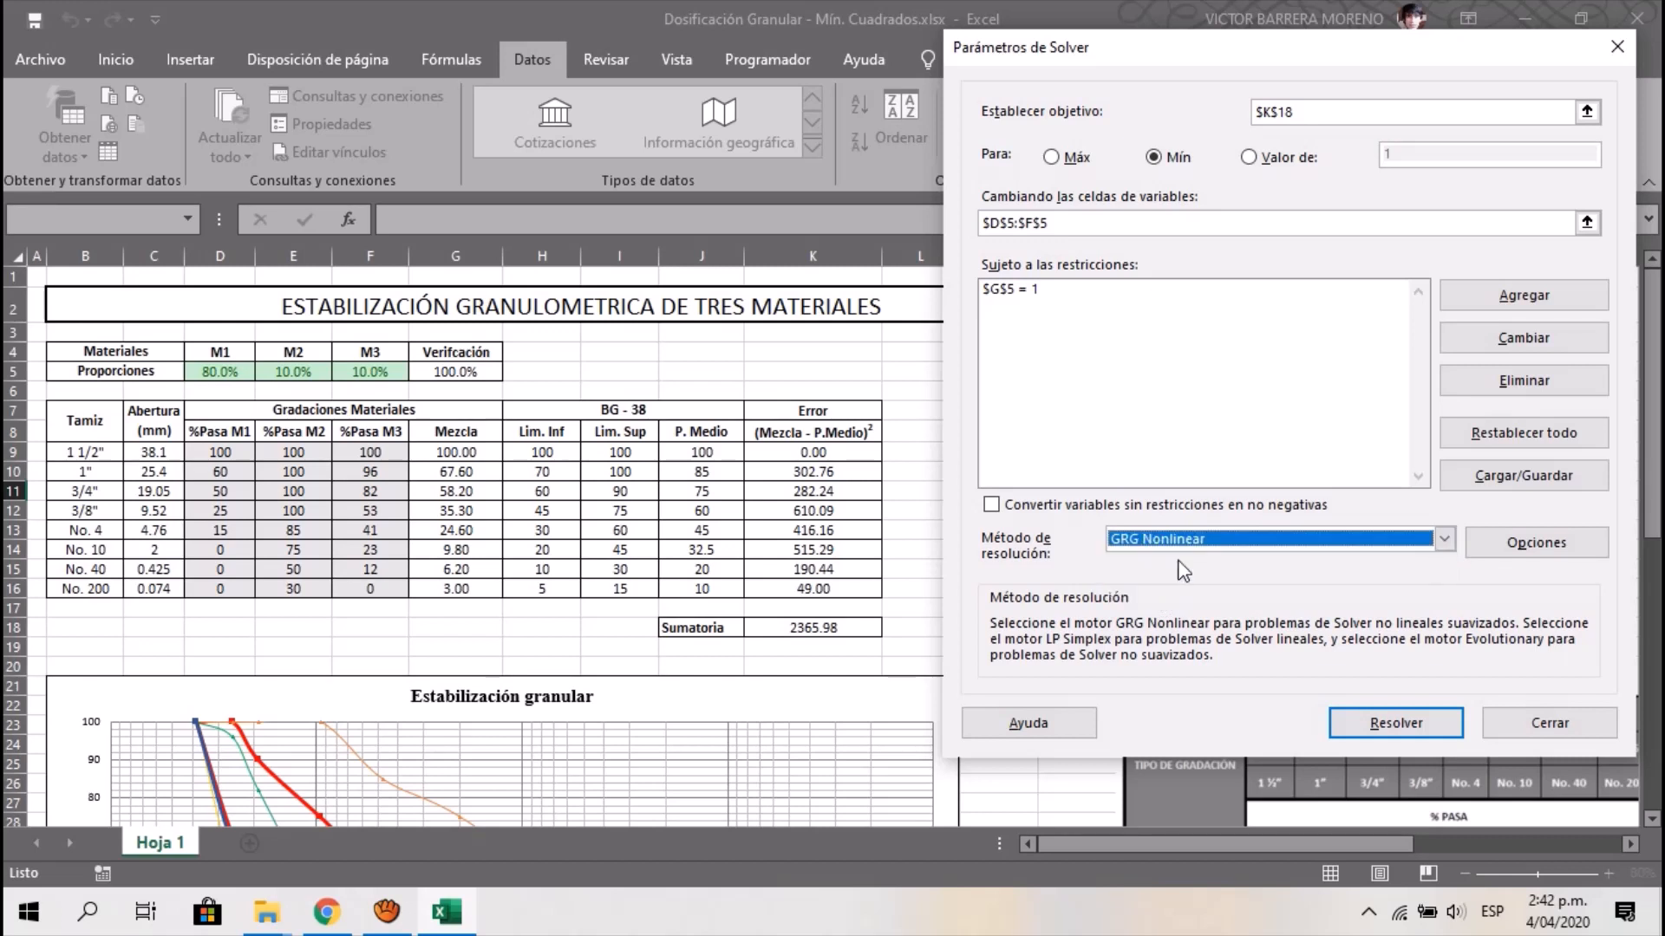
left_click_drag(1212, 59, 1215, 48)
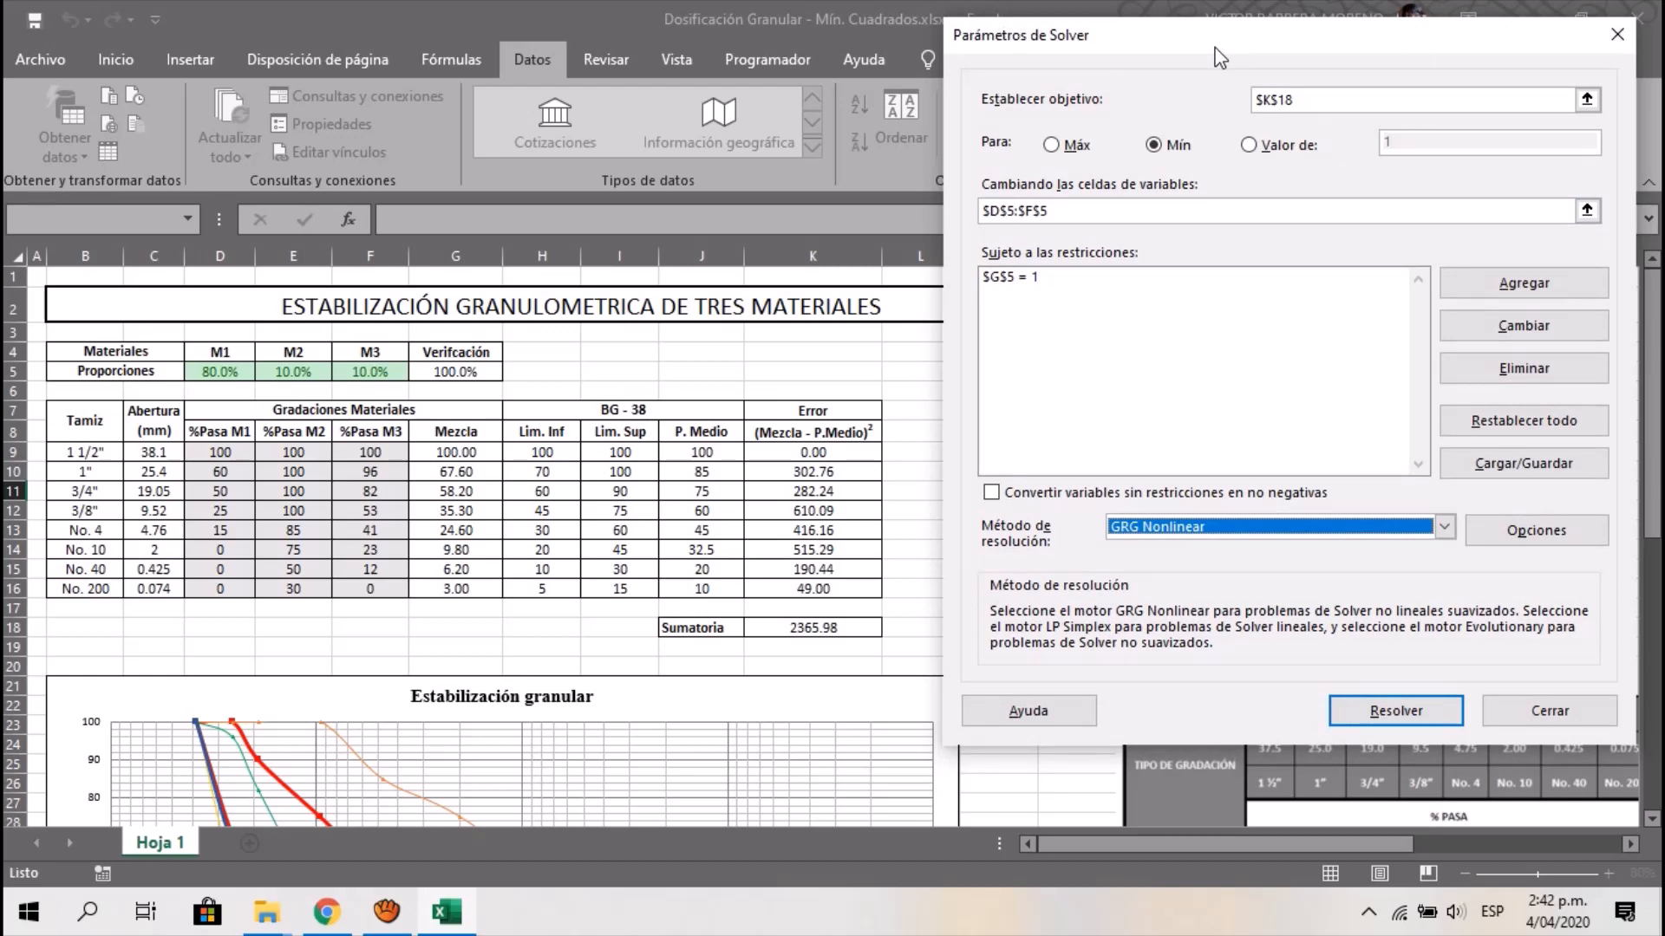
mouse_move(1219, 56)
left_mouse_down()
mouse_move(1047, 59)
mouse_move(1197, 78)
mouse_move(1212, 59)
left_mouse_up()
left_click(1371, 727)
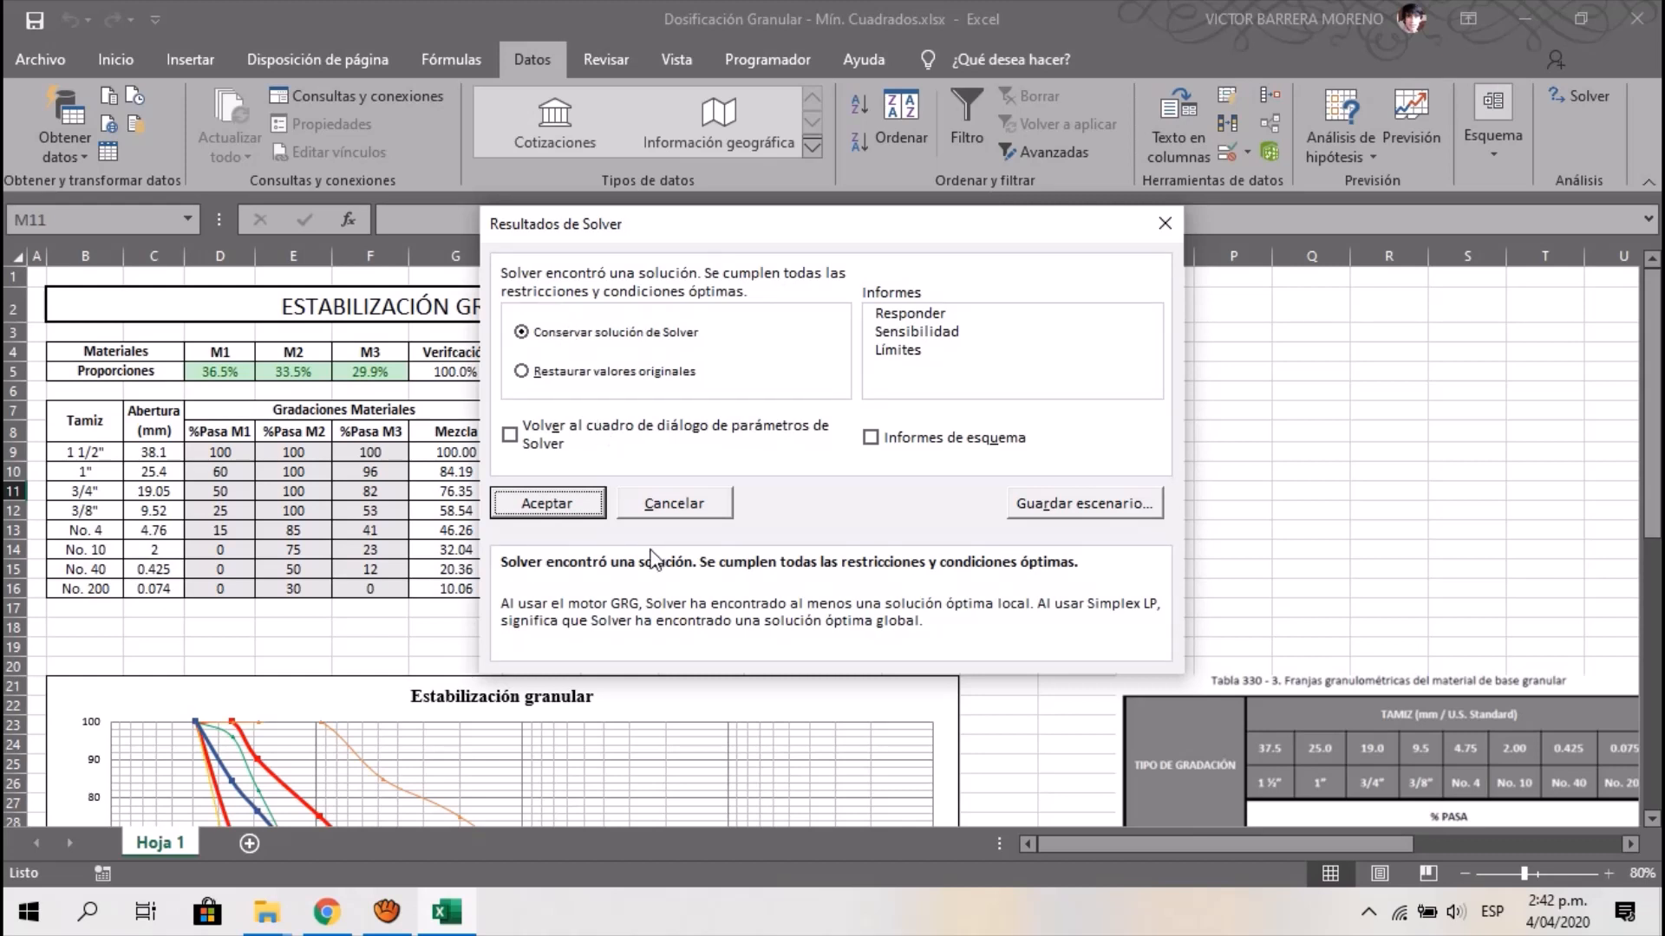
left_click(541, 513)
left_click(1057, 413)
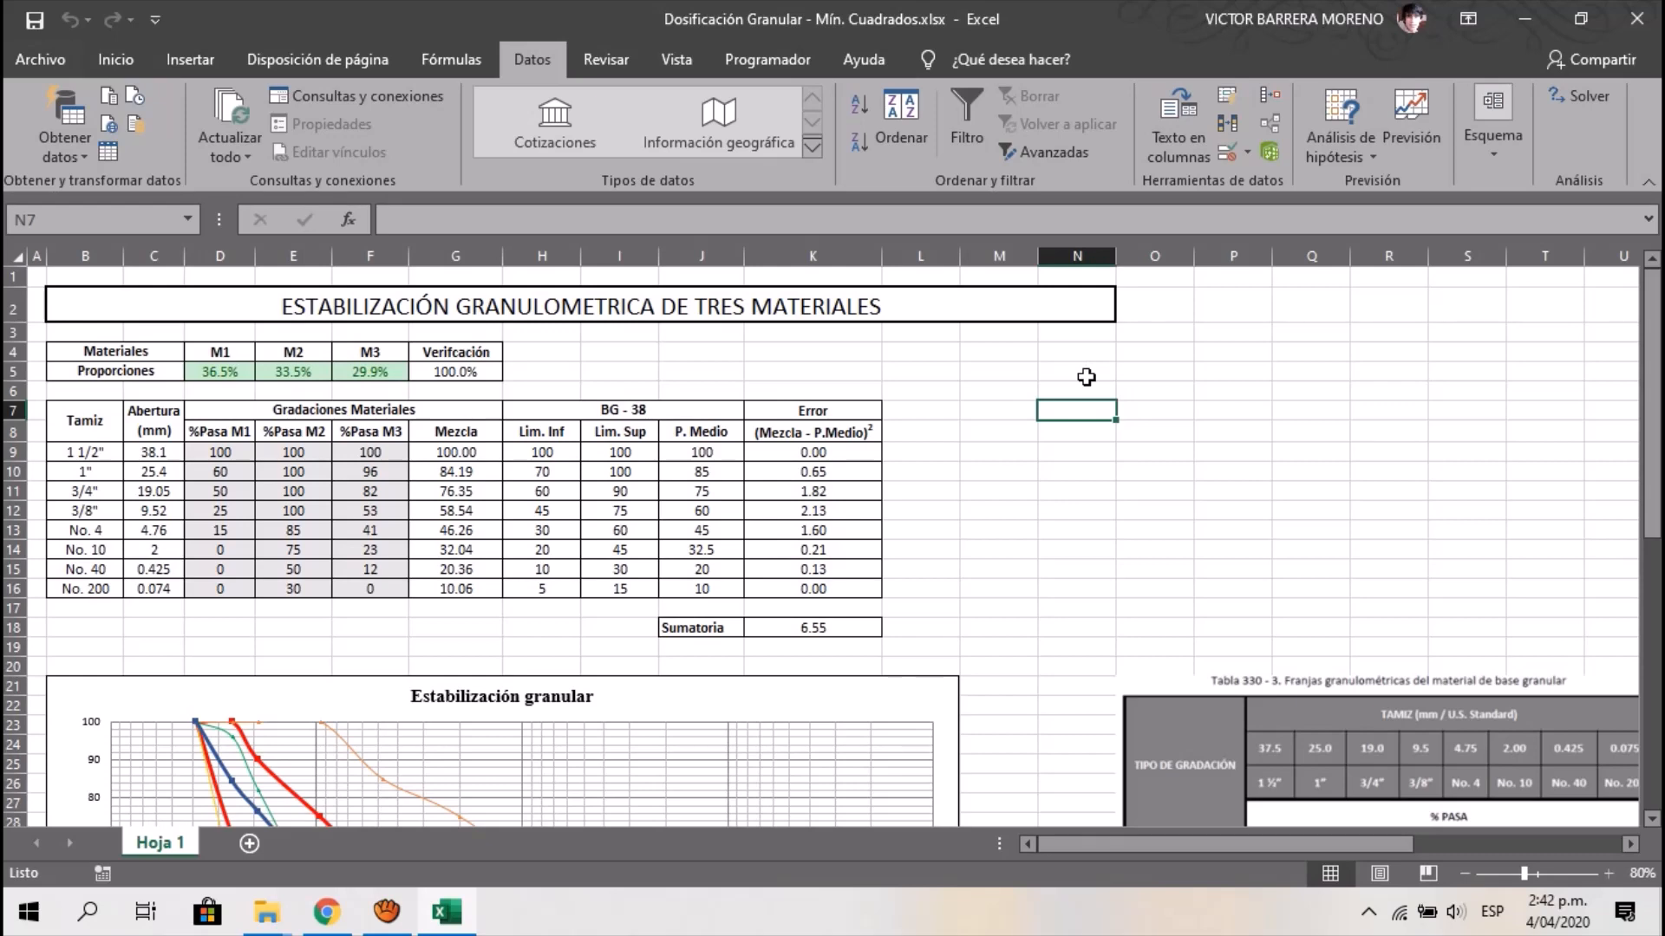
Examine the mix curve against the specification limits in the chart and the working-formula tolerances in Tabla 330 - 3
scroll(1087, 377, "down", 6)
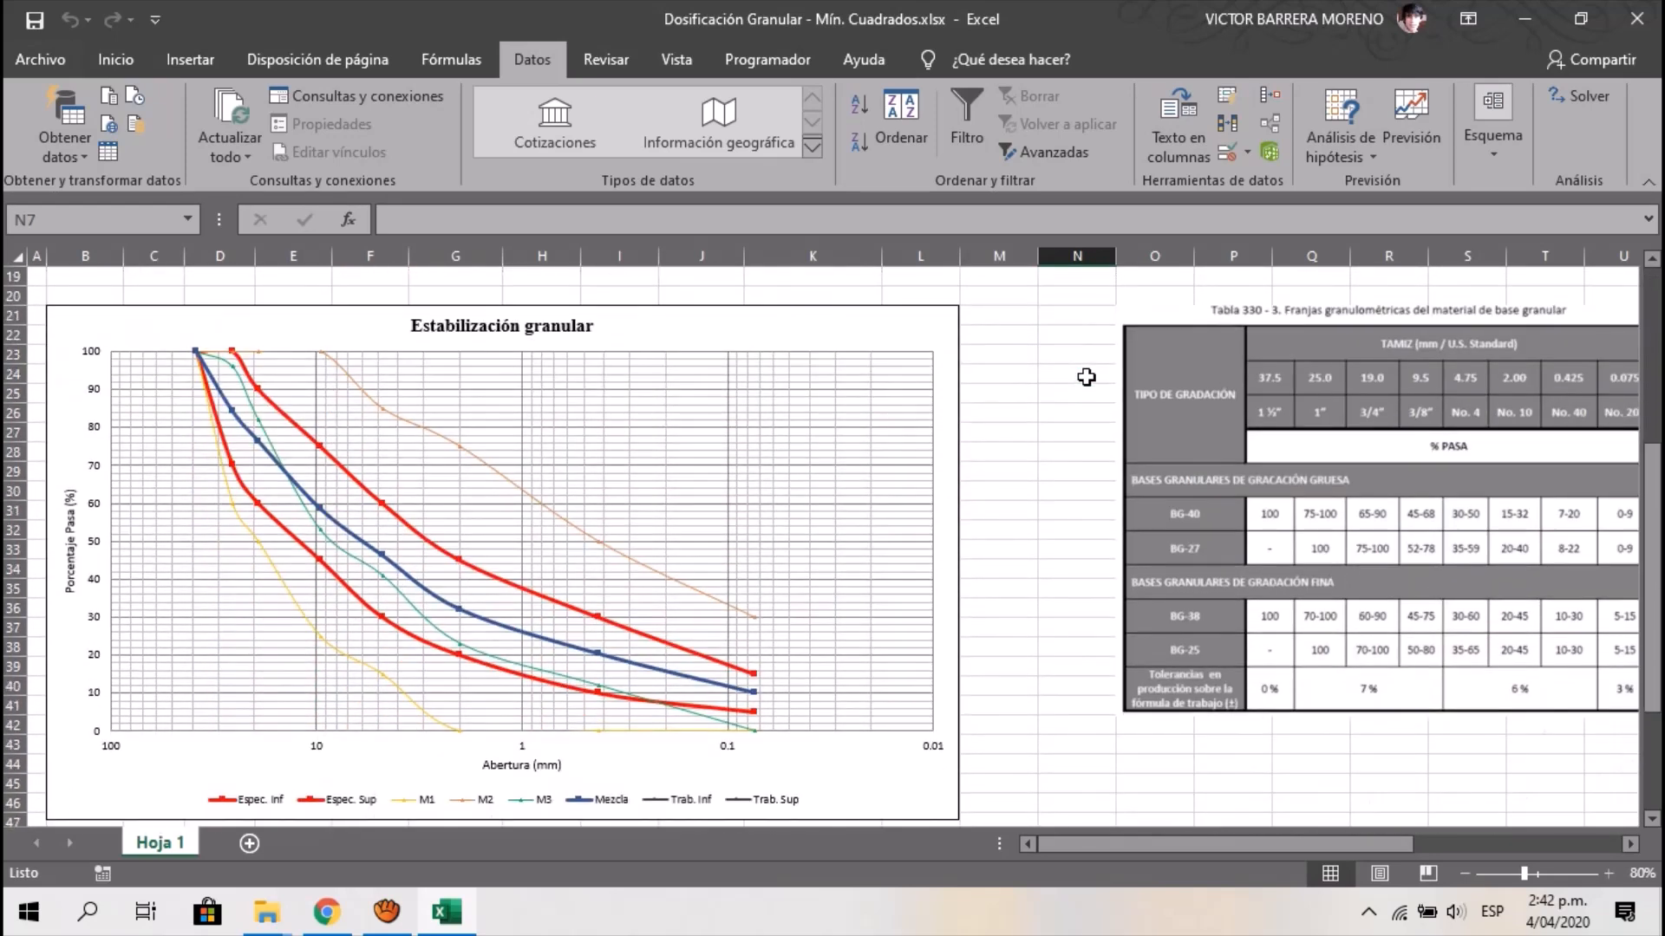
scroll(605, 622, "down", 2)
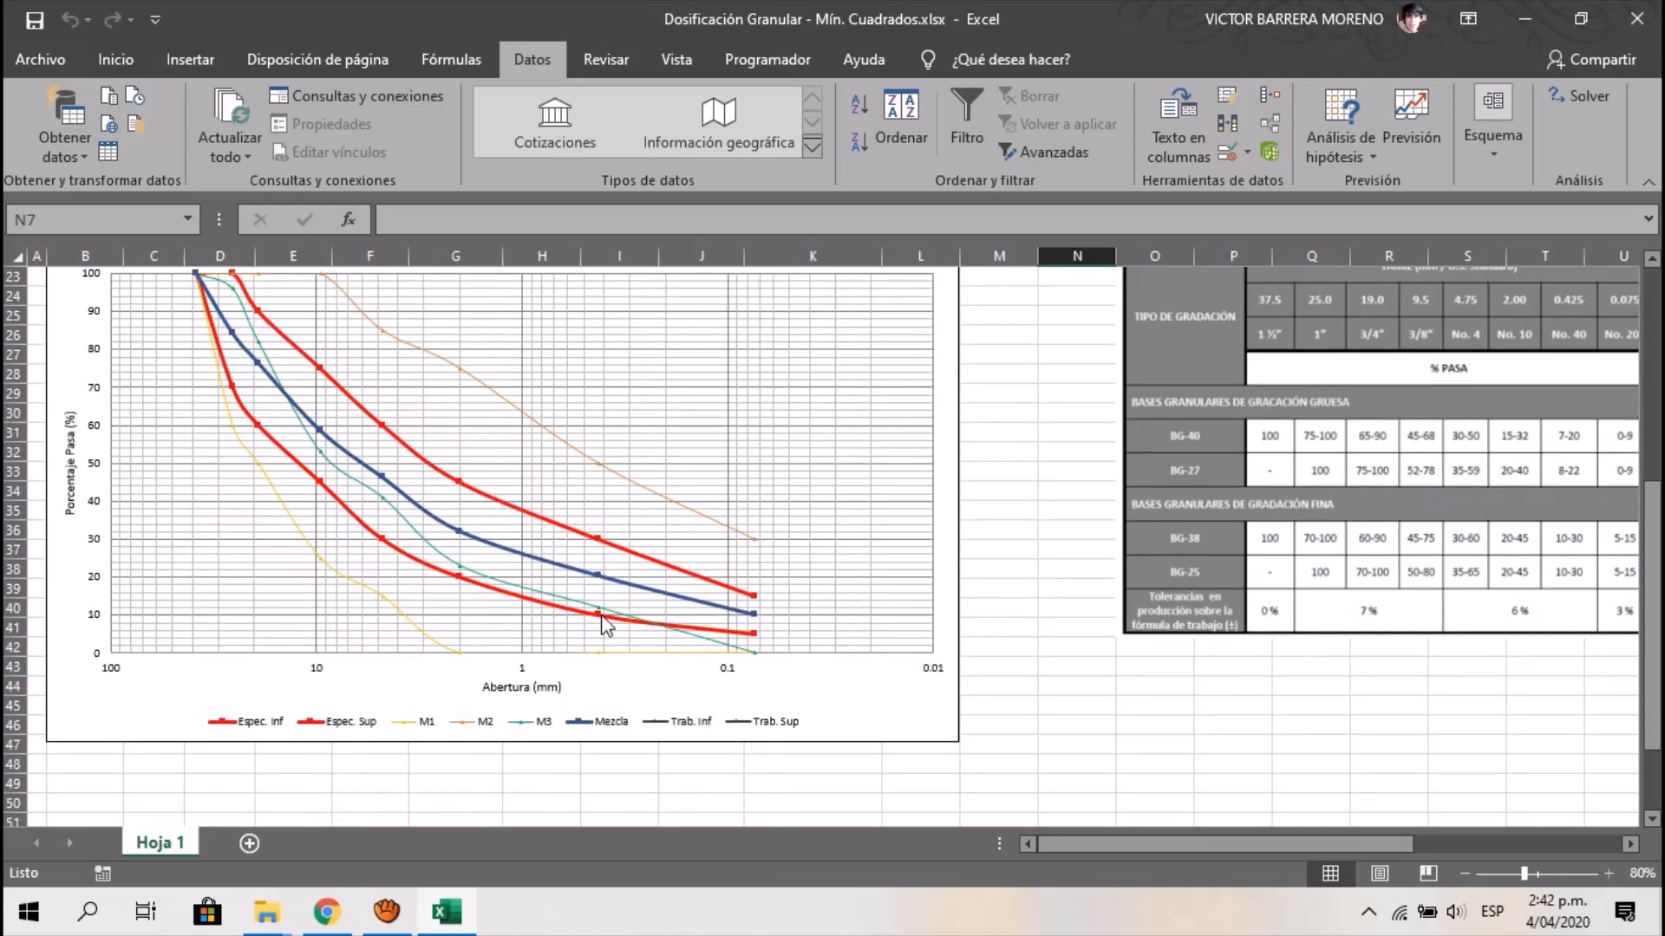
scroll(603, 619, "up", 1)
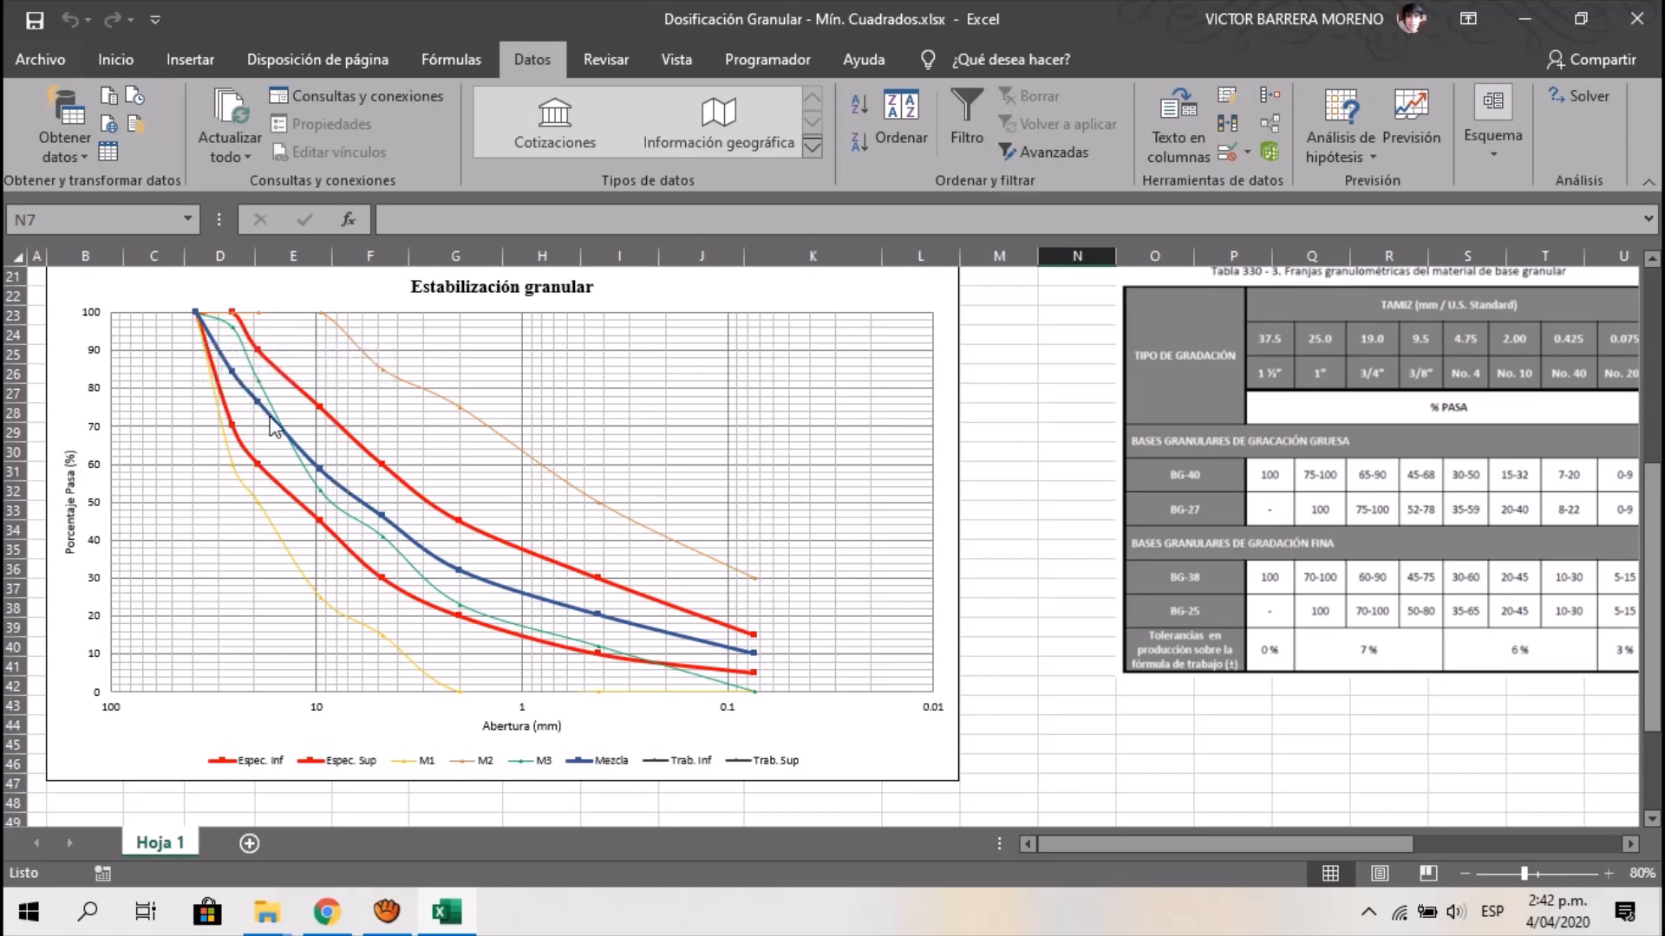
mouse_move(523, 595)
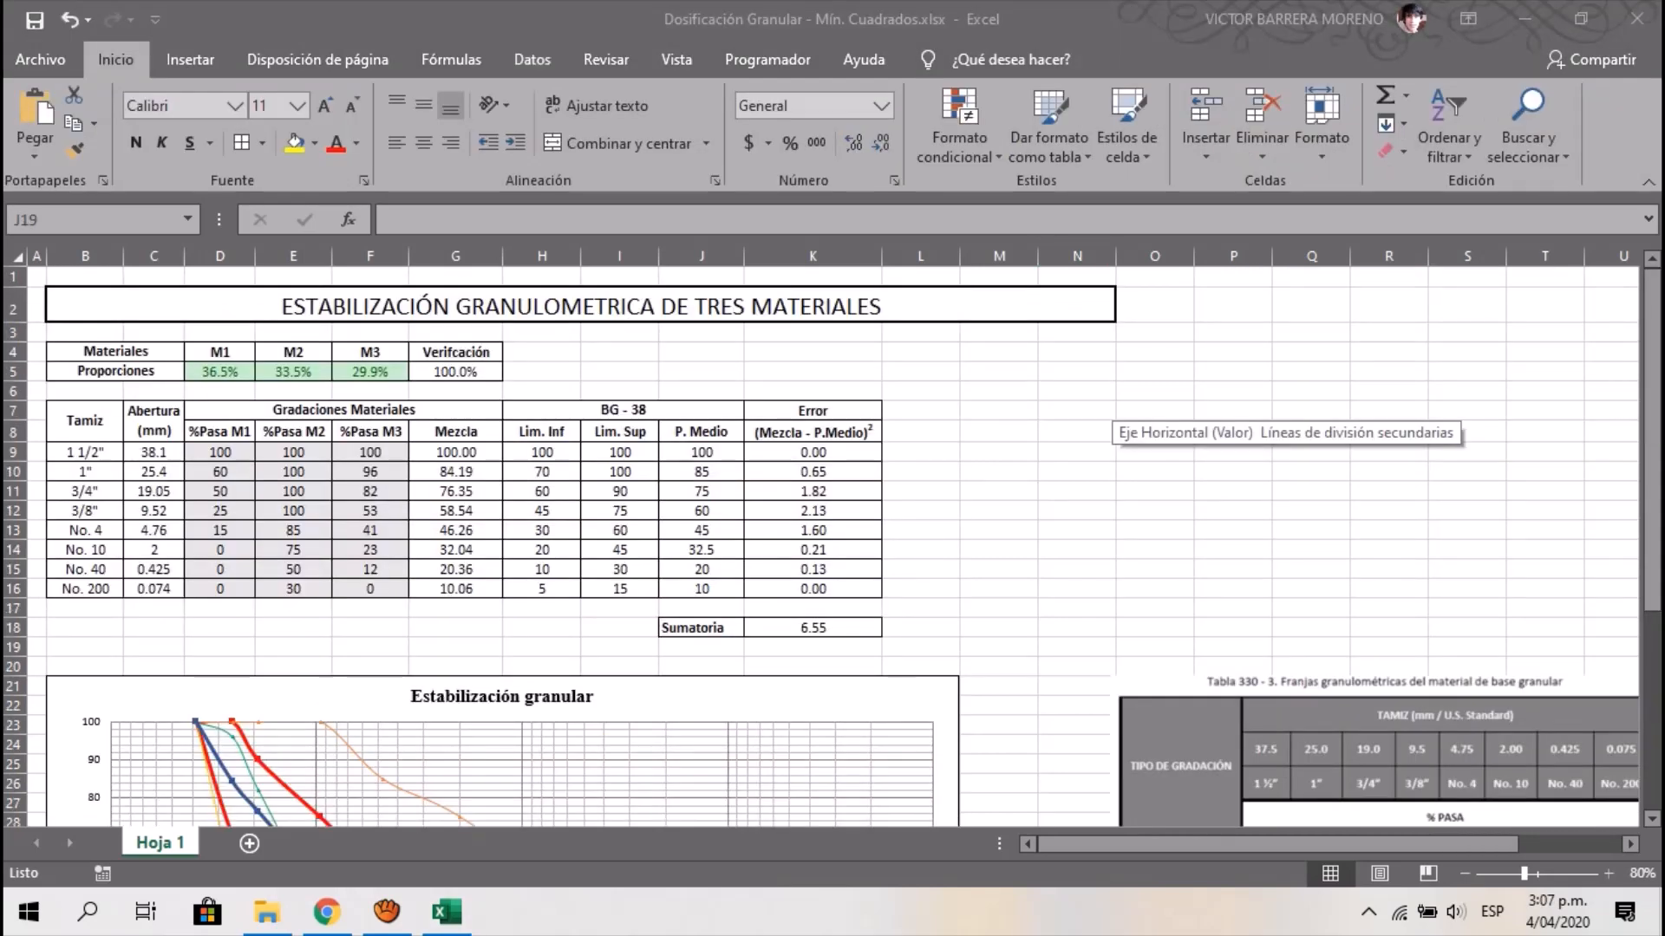
left_click(1097, 429)
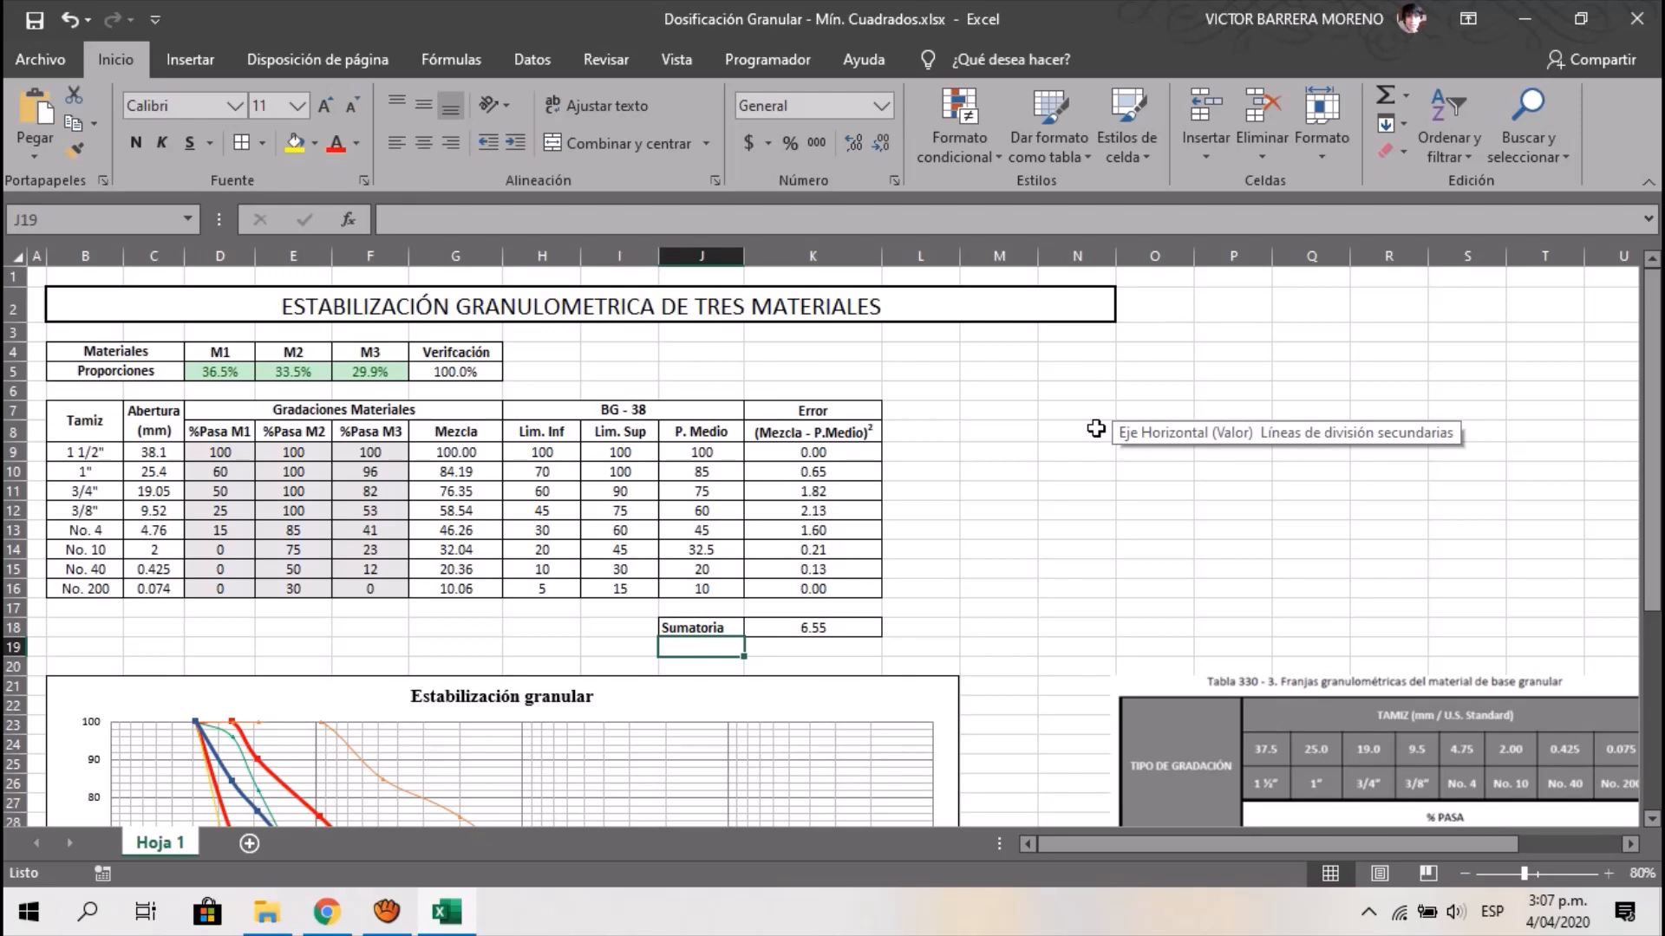
scroll(1096, 428, "down", 3)
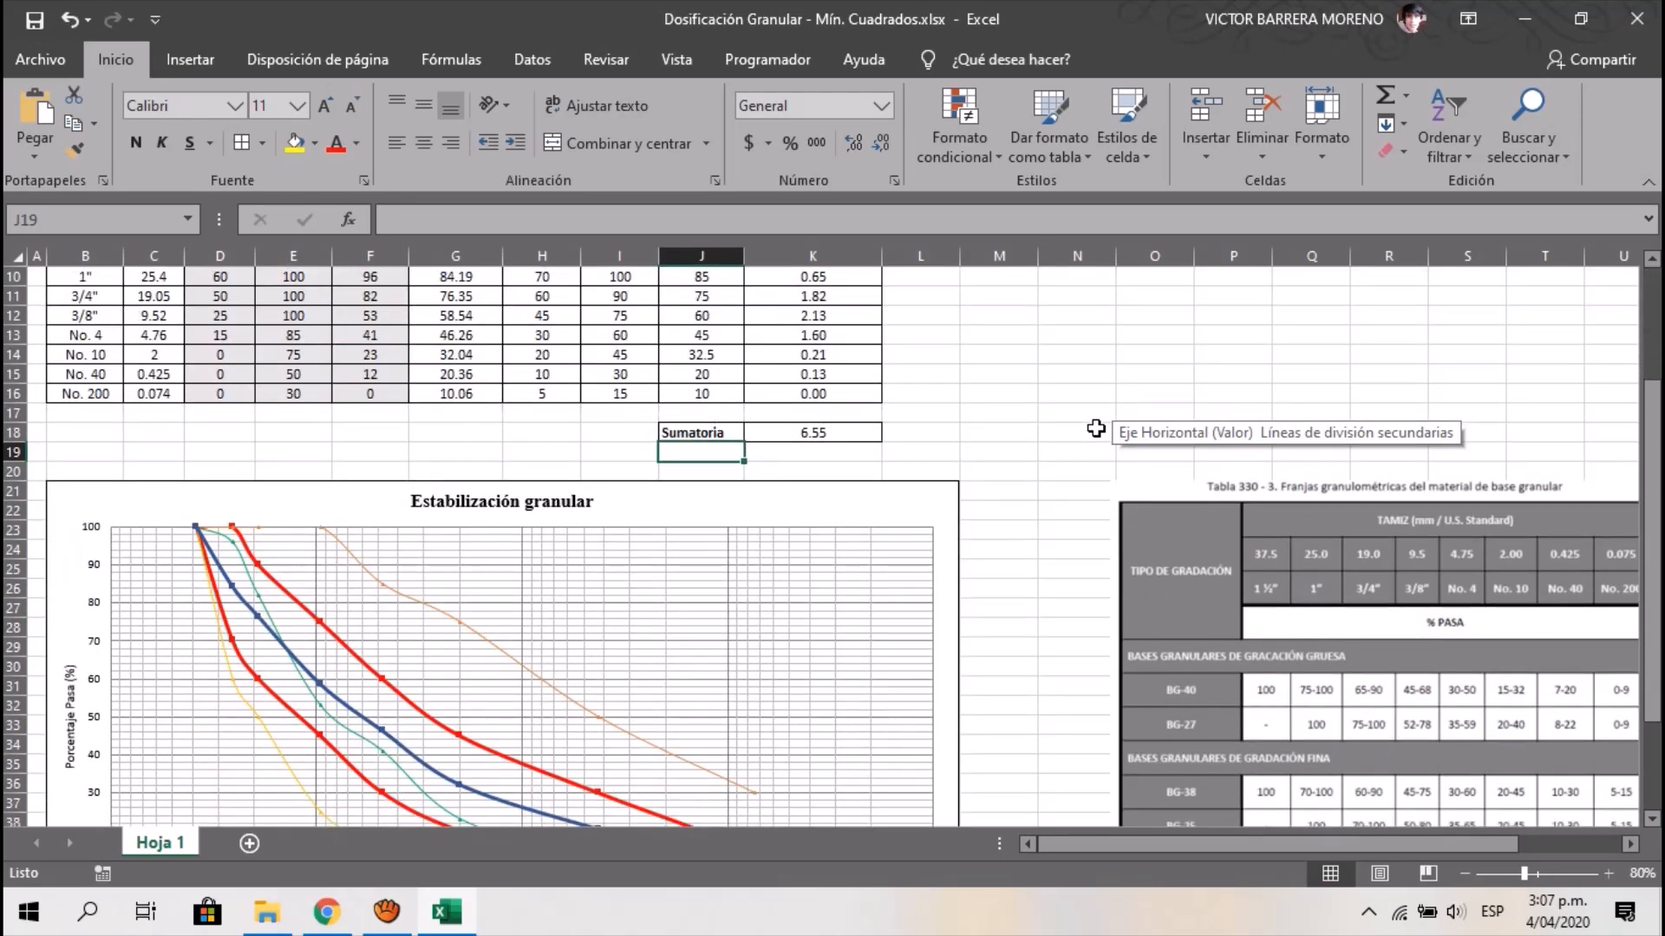
scroll(1096, 428, "right", 3)
left_click(1096, 428)
scroll(1096, 429, "down", 3)
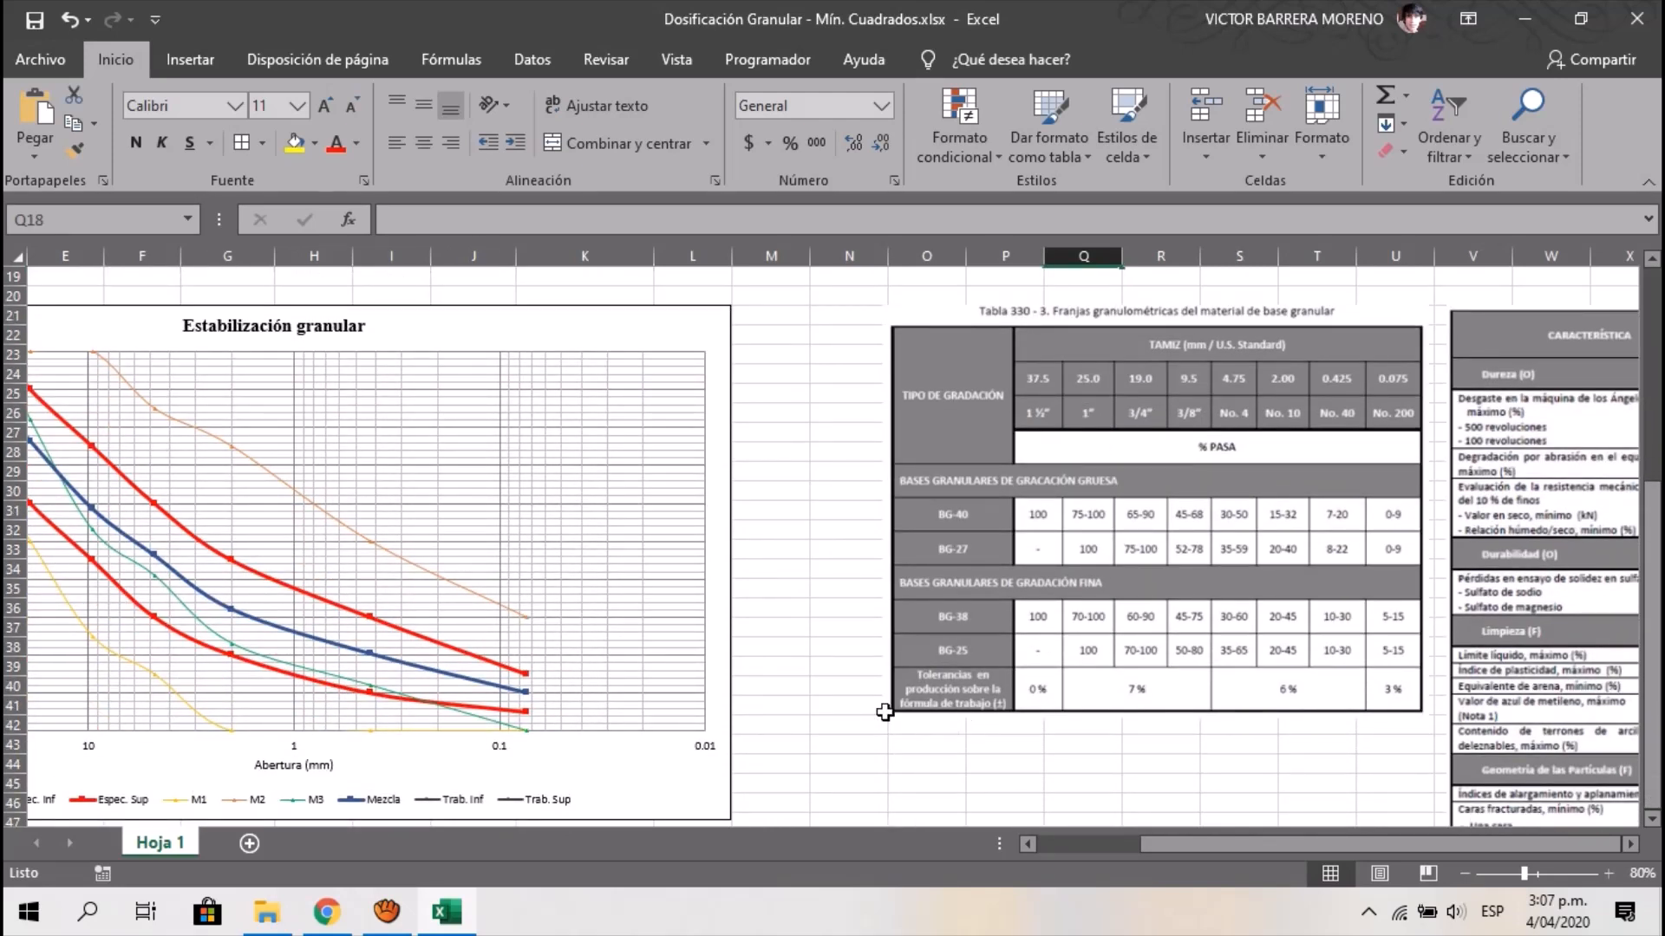
scroll(885, 716, "up", 6)
left_click(893, 549)
scroll(893, 549, "left", 3)
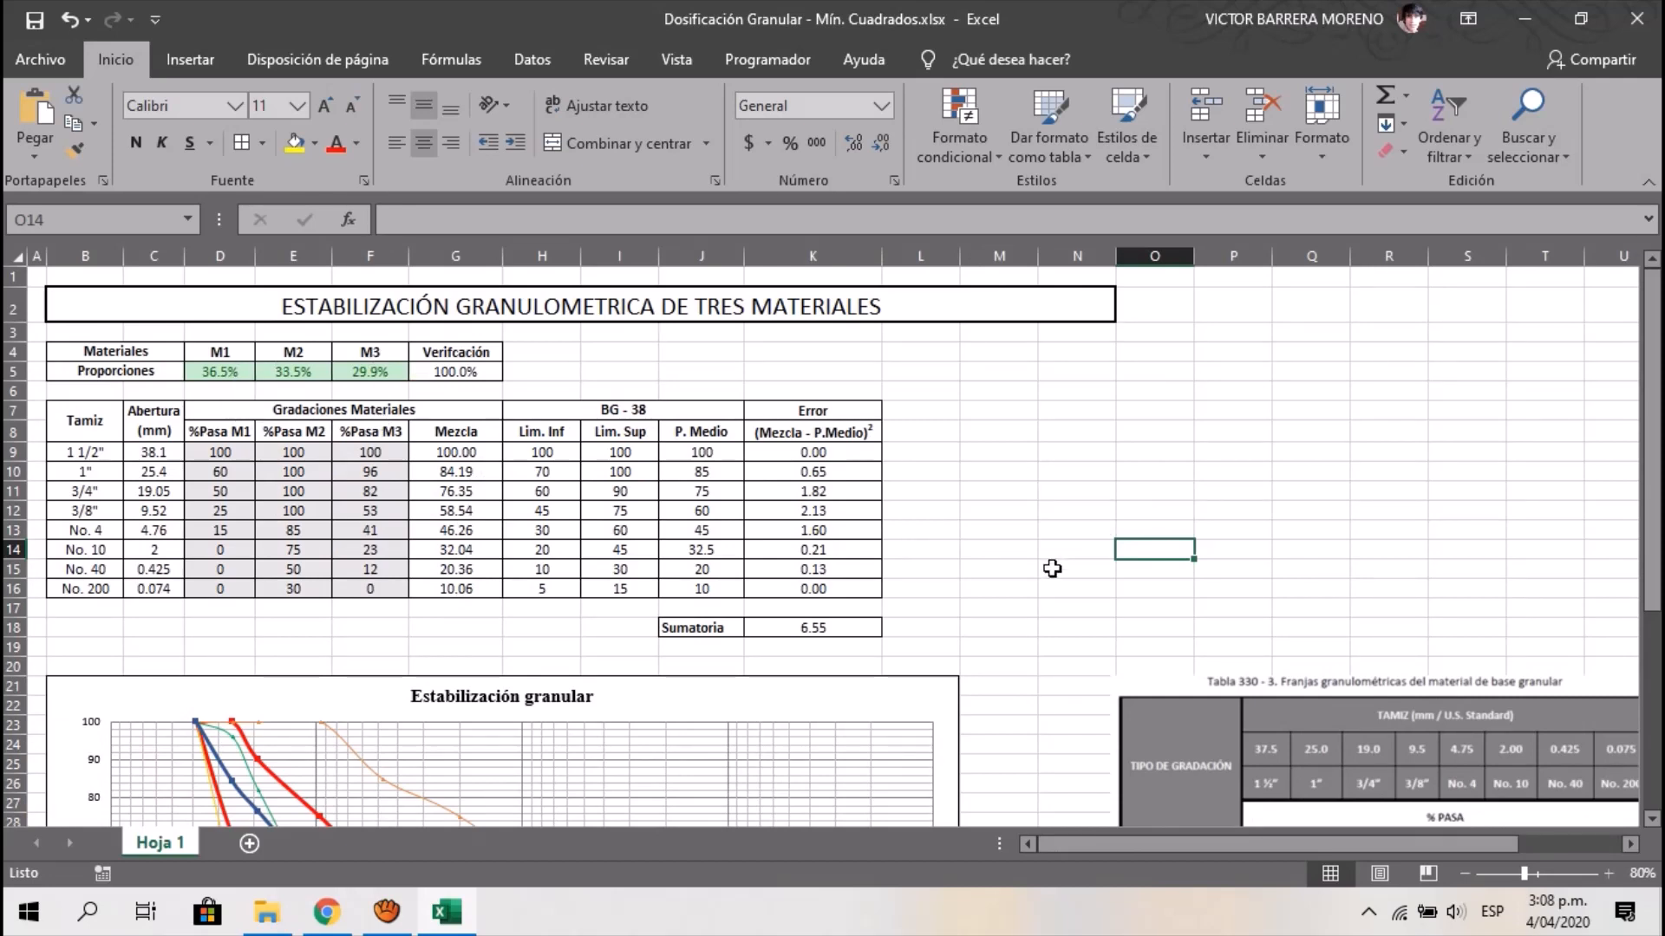
scroll(1052, 568, "down", 6)
scroll(1052, 568, "right", 3)
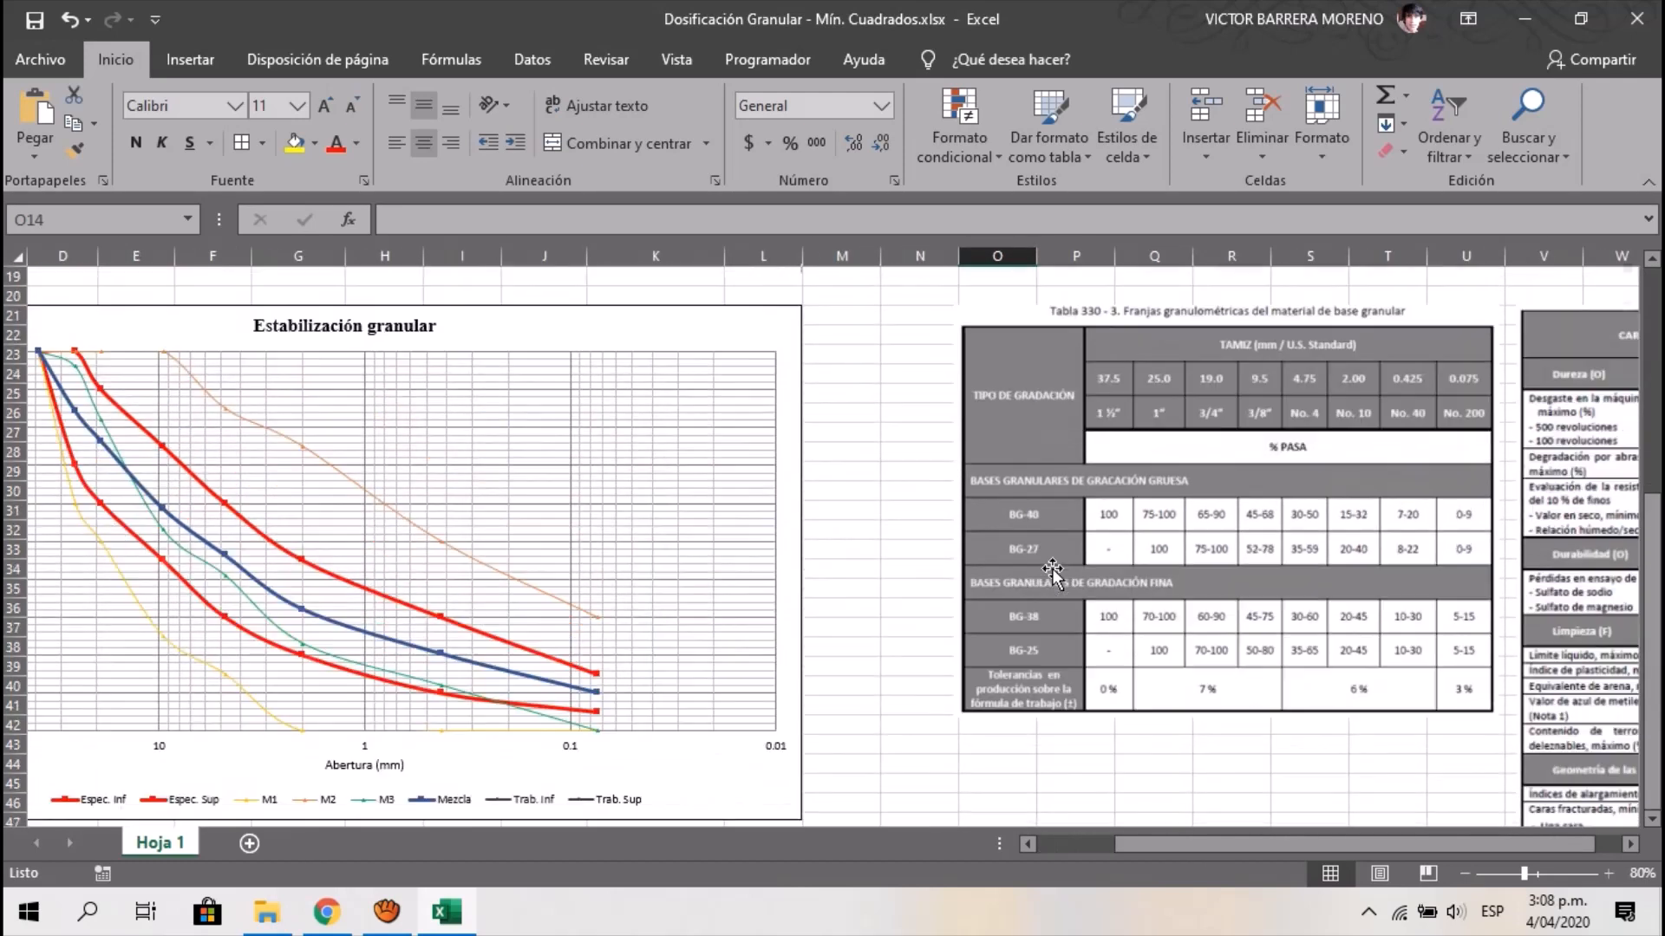
scroll(1051, 573, "right", 6)
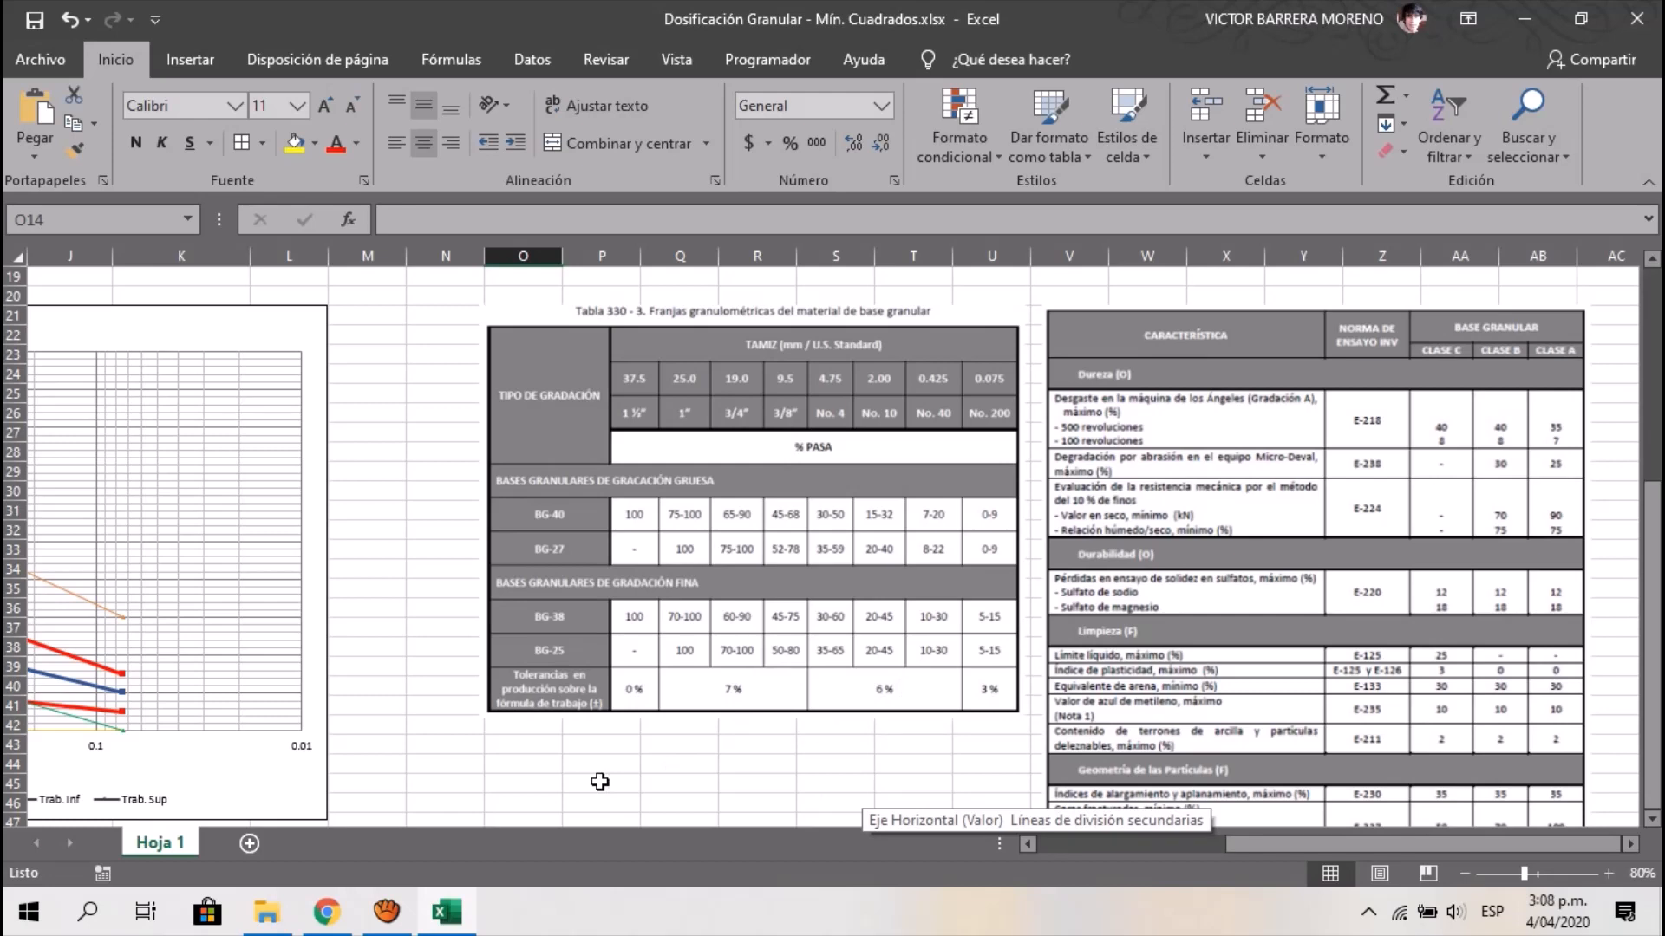
scroll(599, 782, "left", 5)
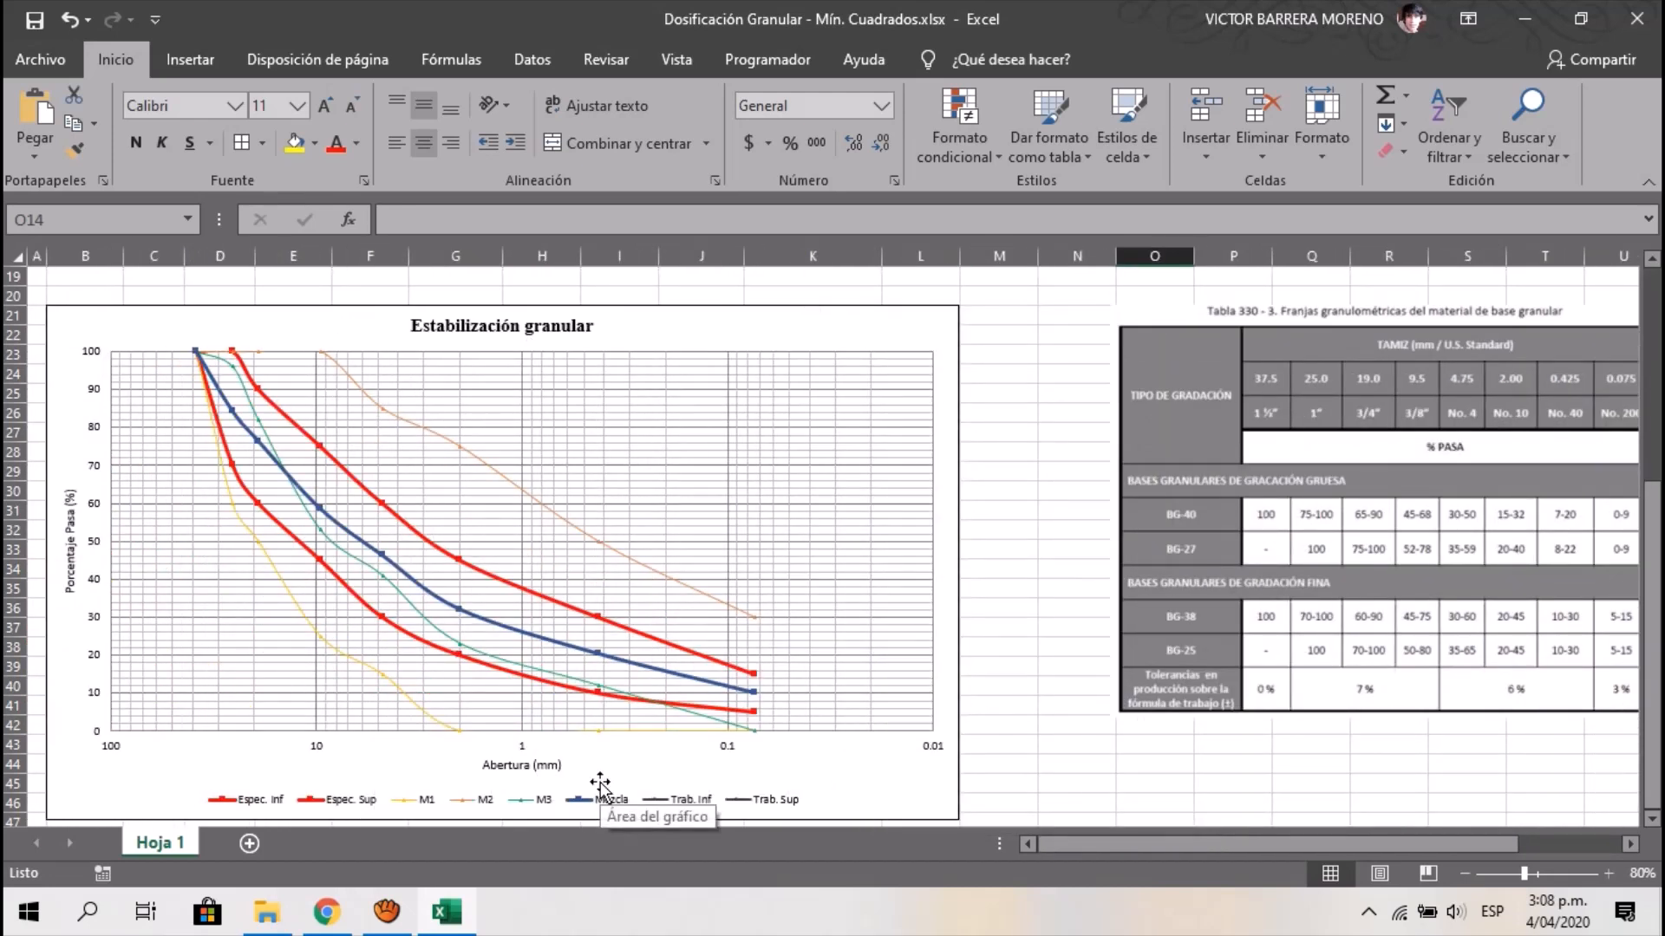
scroll(985, 581, "up", 6)
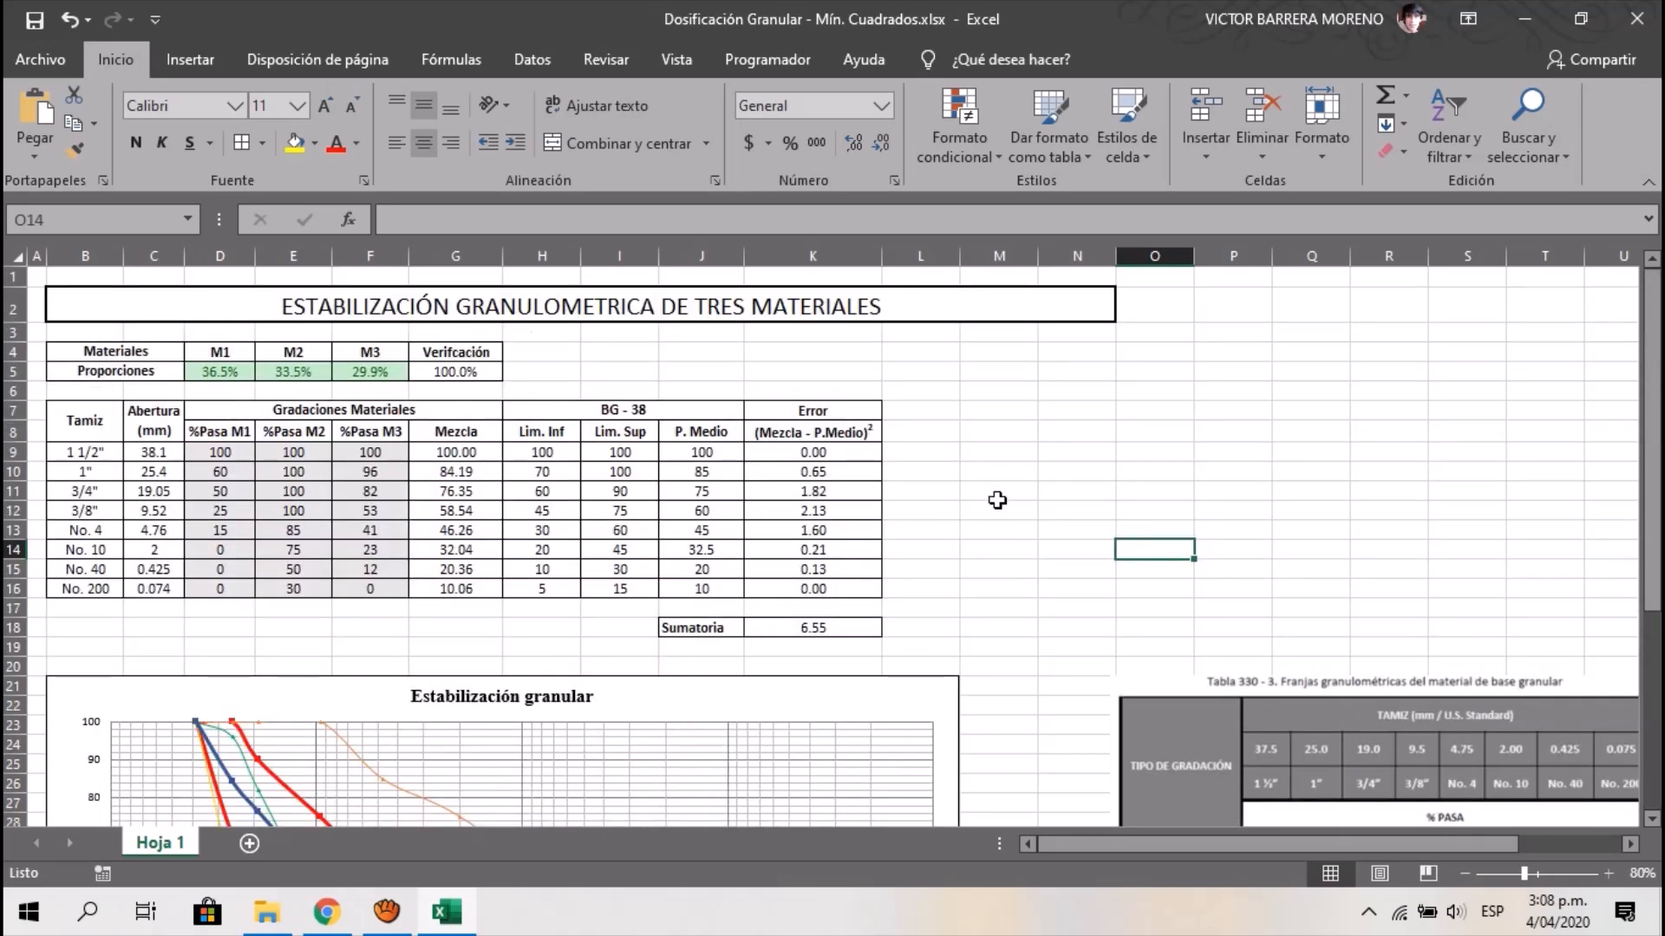
Merge and centre L7:L8 beside the error column and enter the heading Tolerancia
left_click(937, 414)
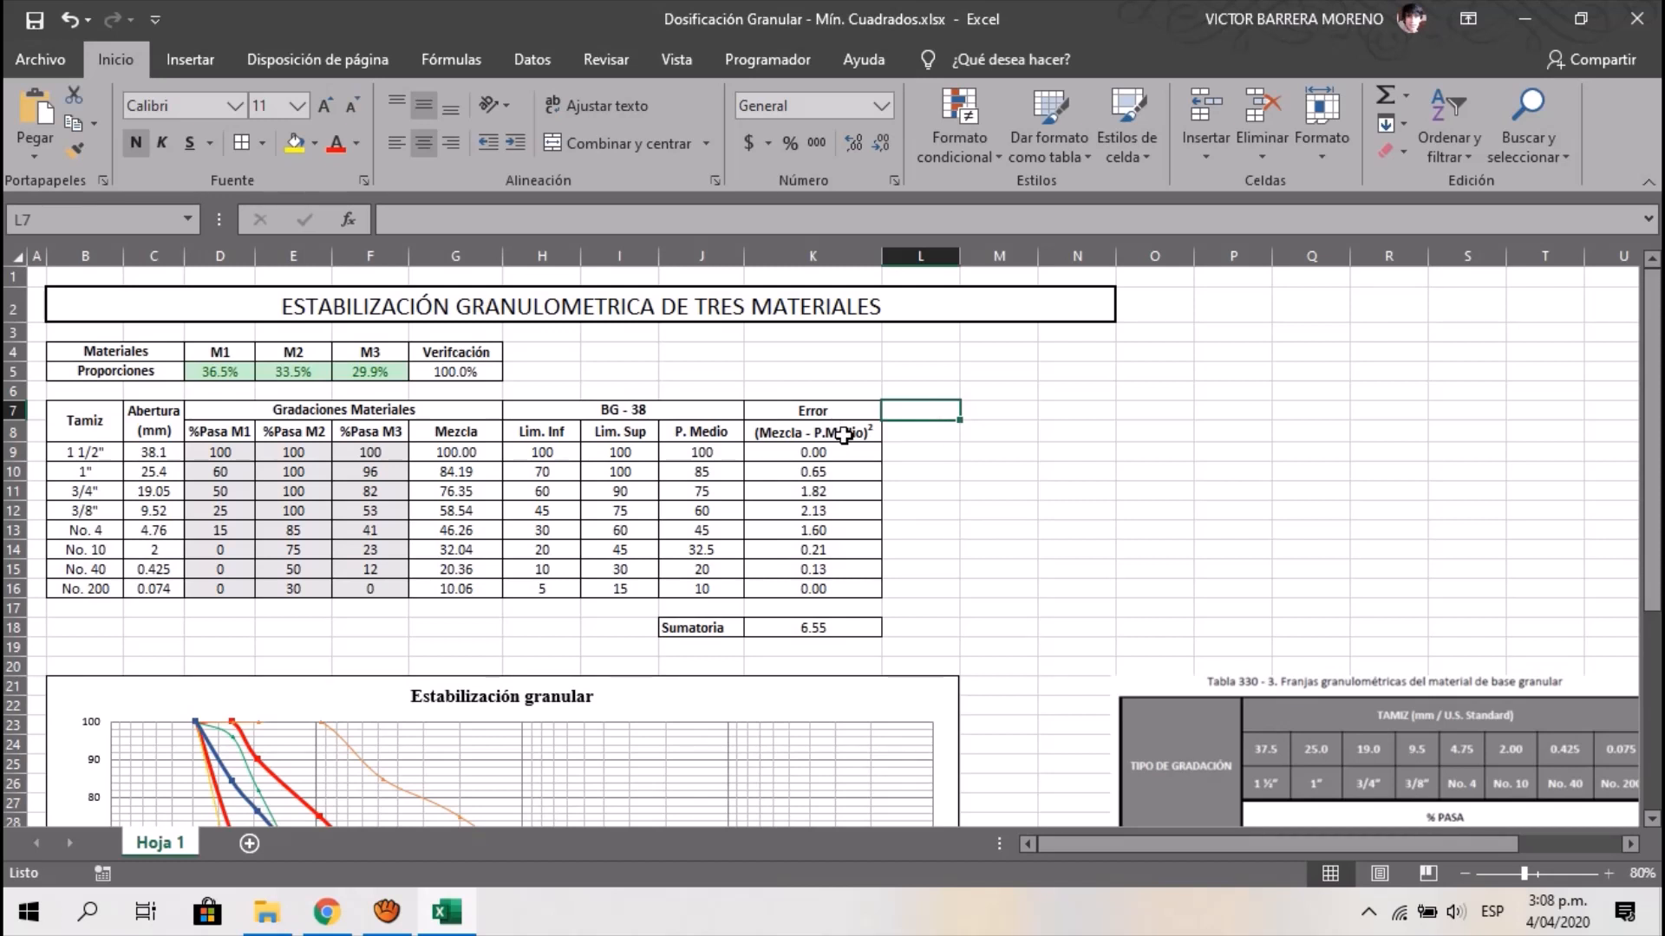
key("shift+Down")
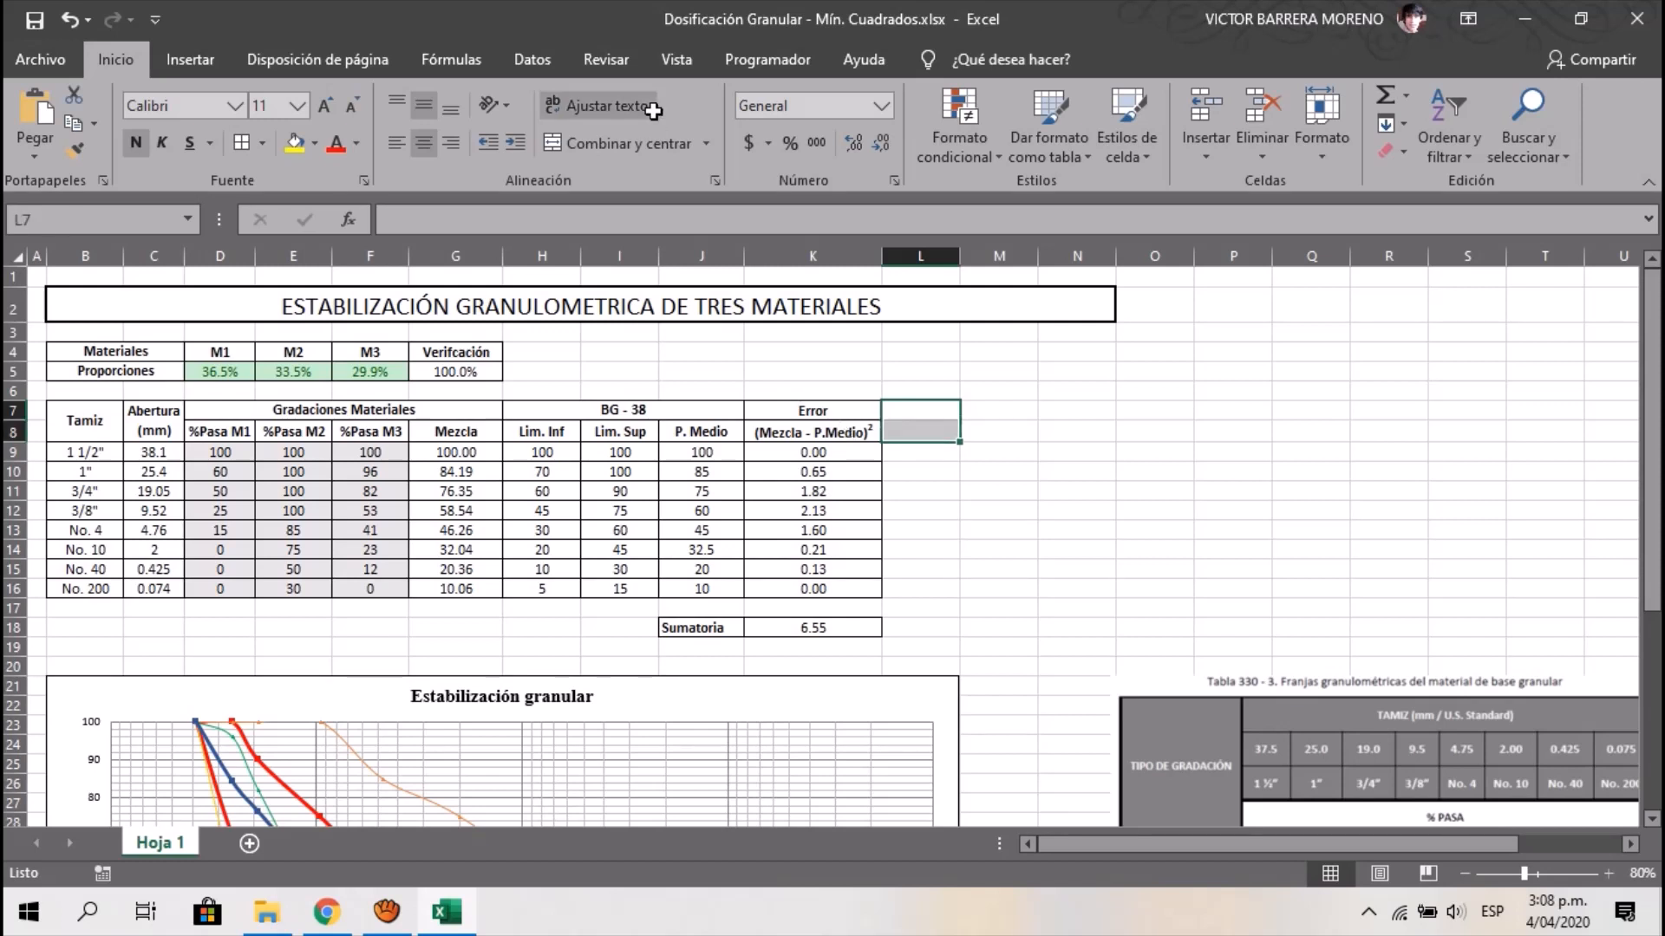
type("Tolerancia")
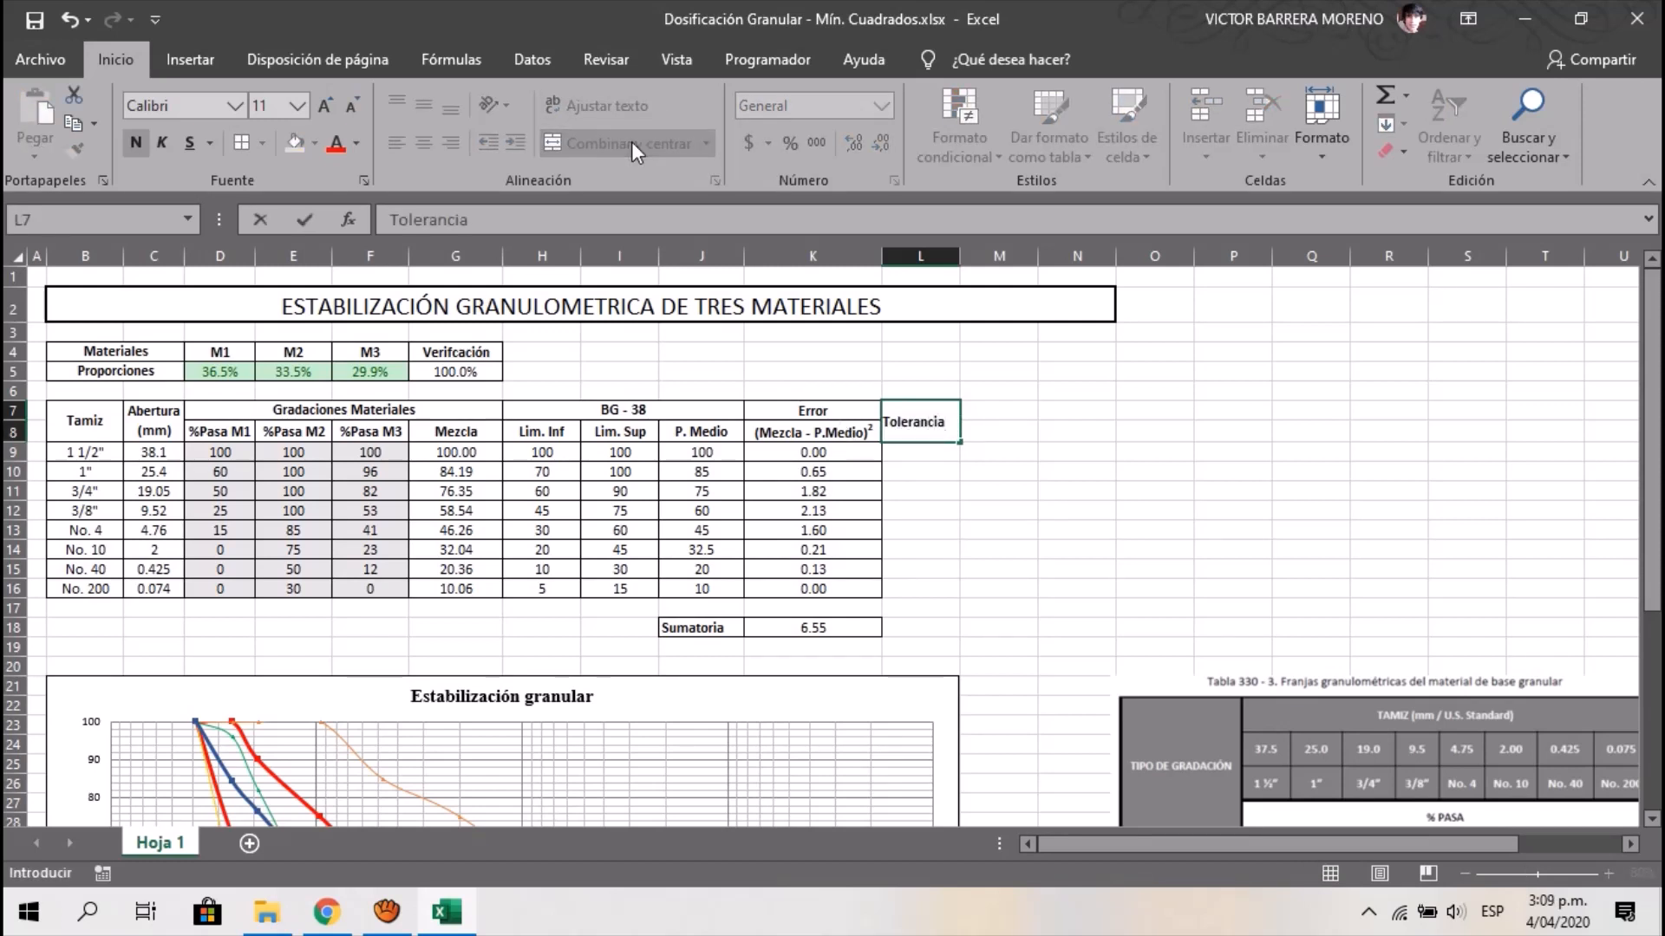
key("Return")
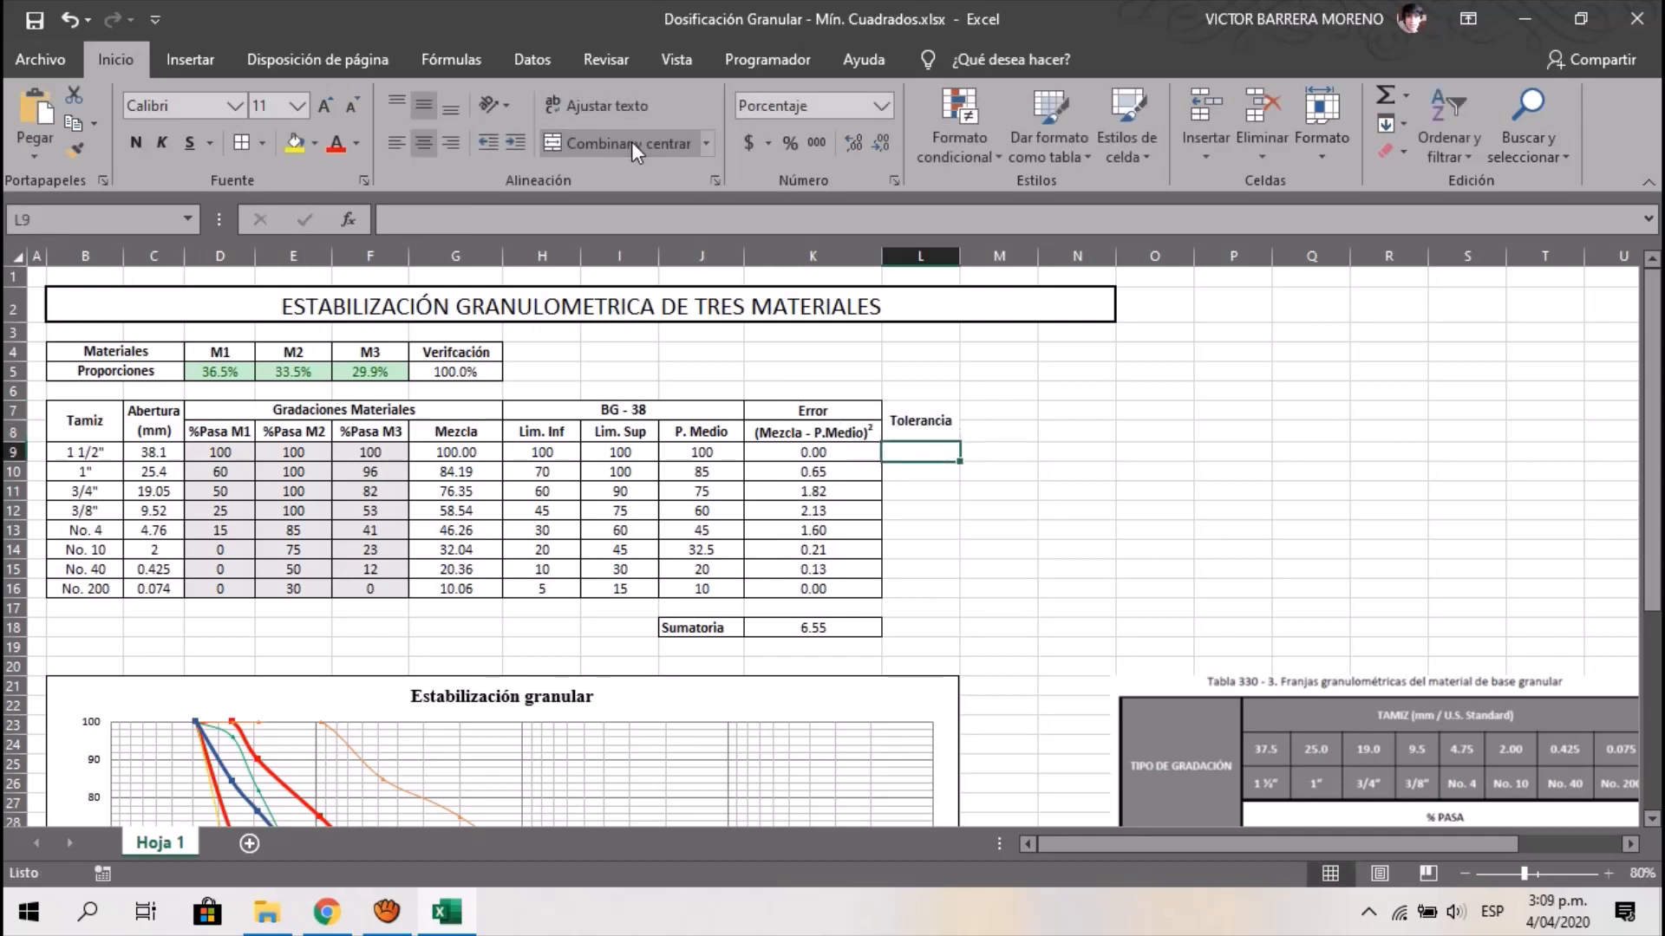
left_click(631, 143)
key("Tab")
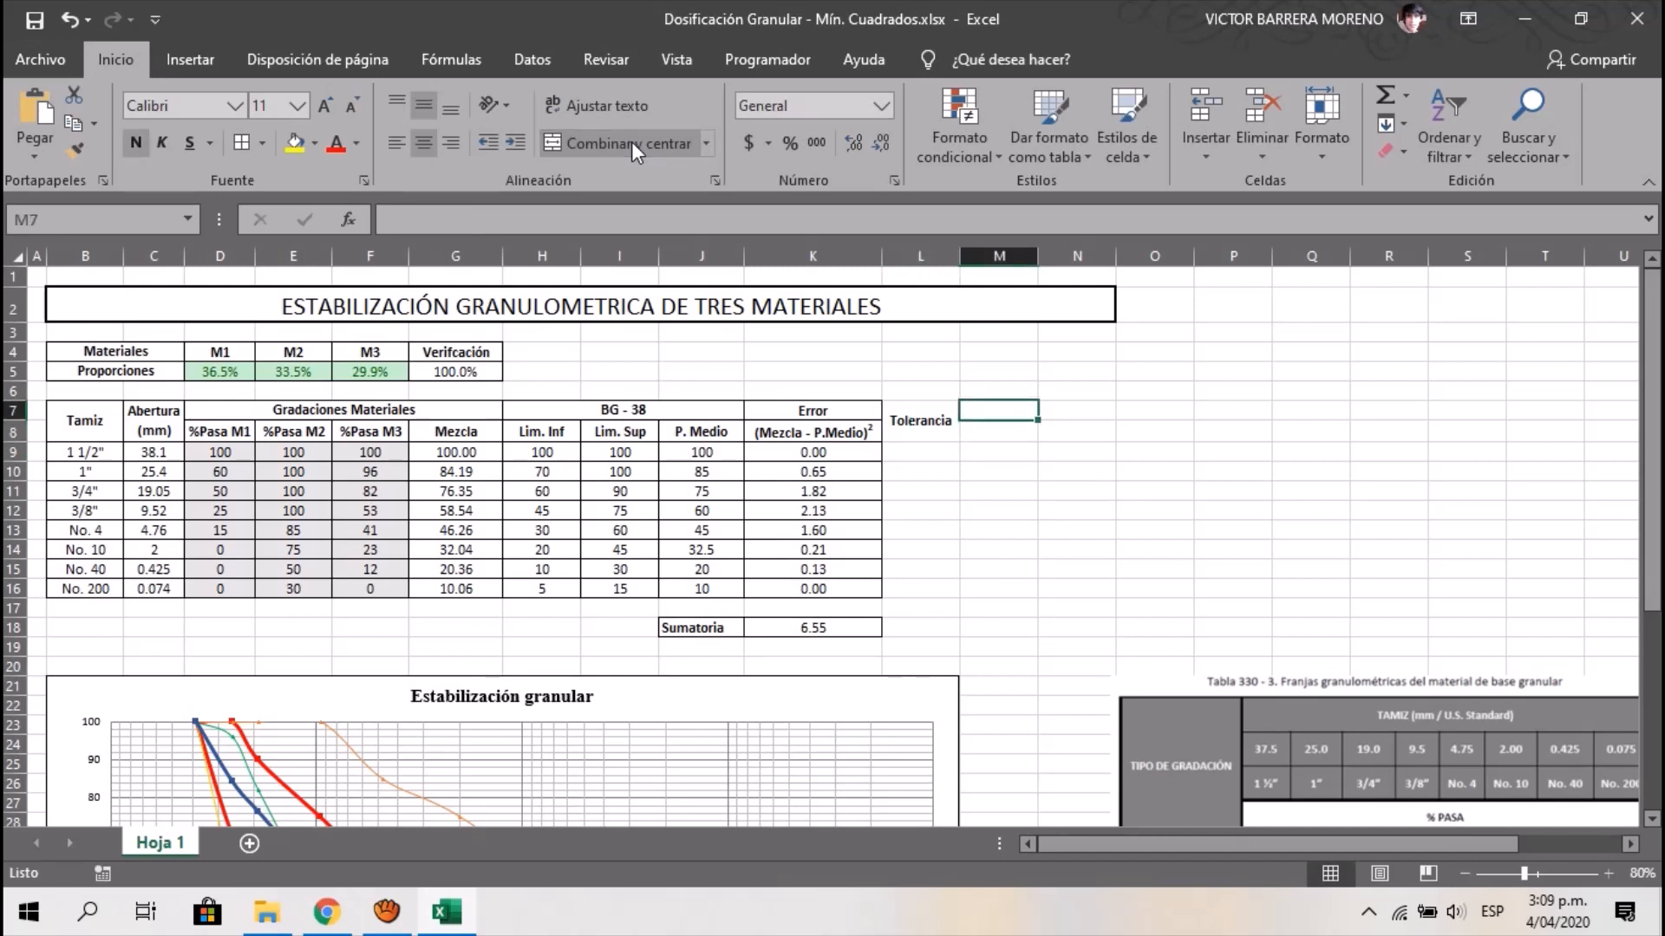
Merge and centre M7:N7 and enter the heading Banda de Trabajo
key("shift+Right")
left_click(633, 142)
type("B")
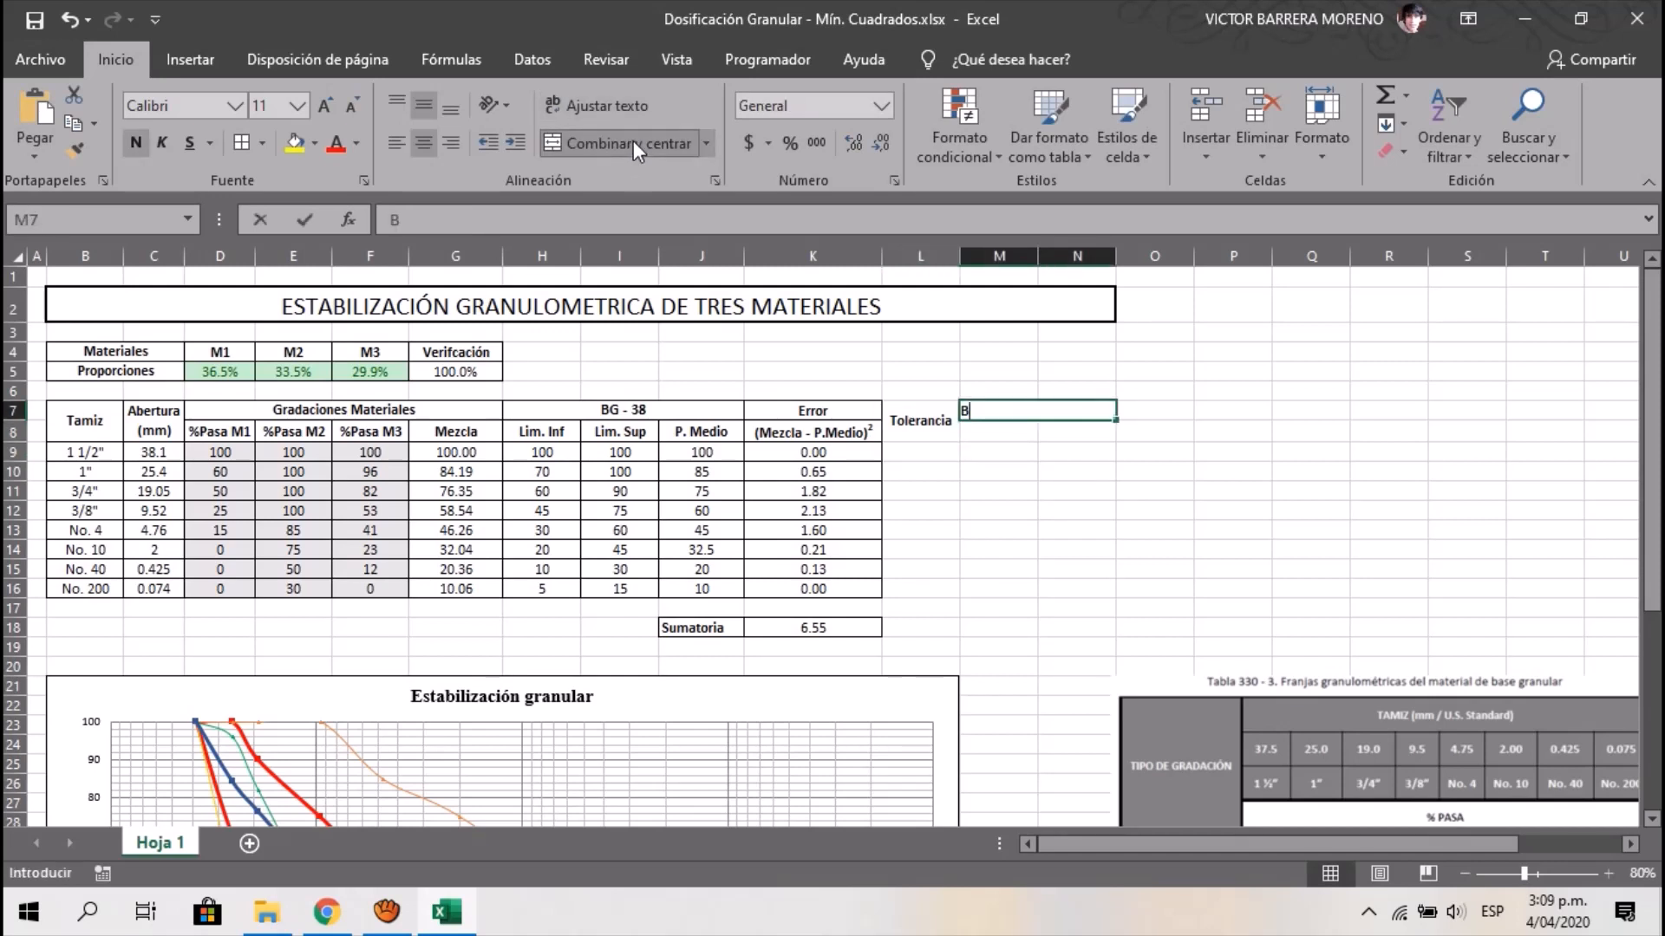
type("anda de Tr")
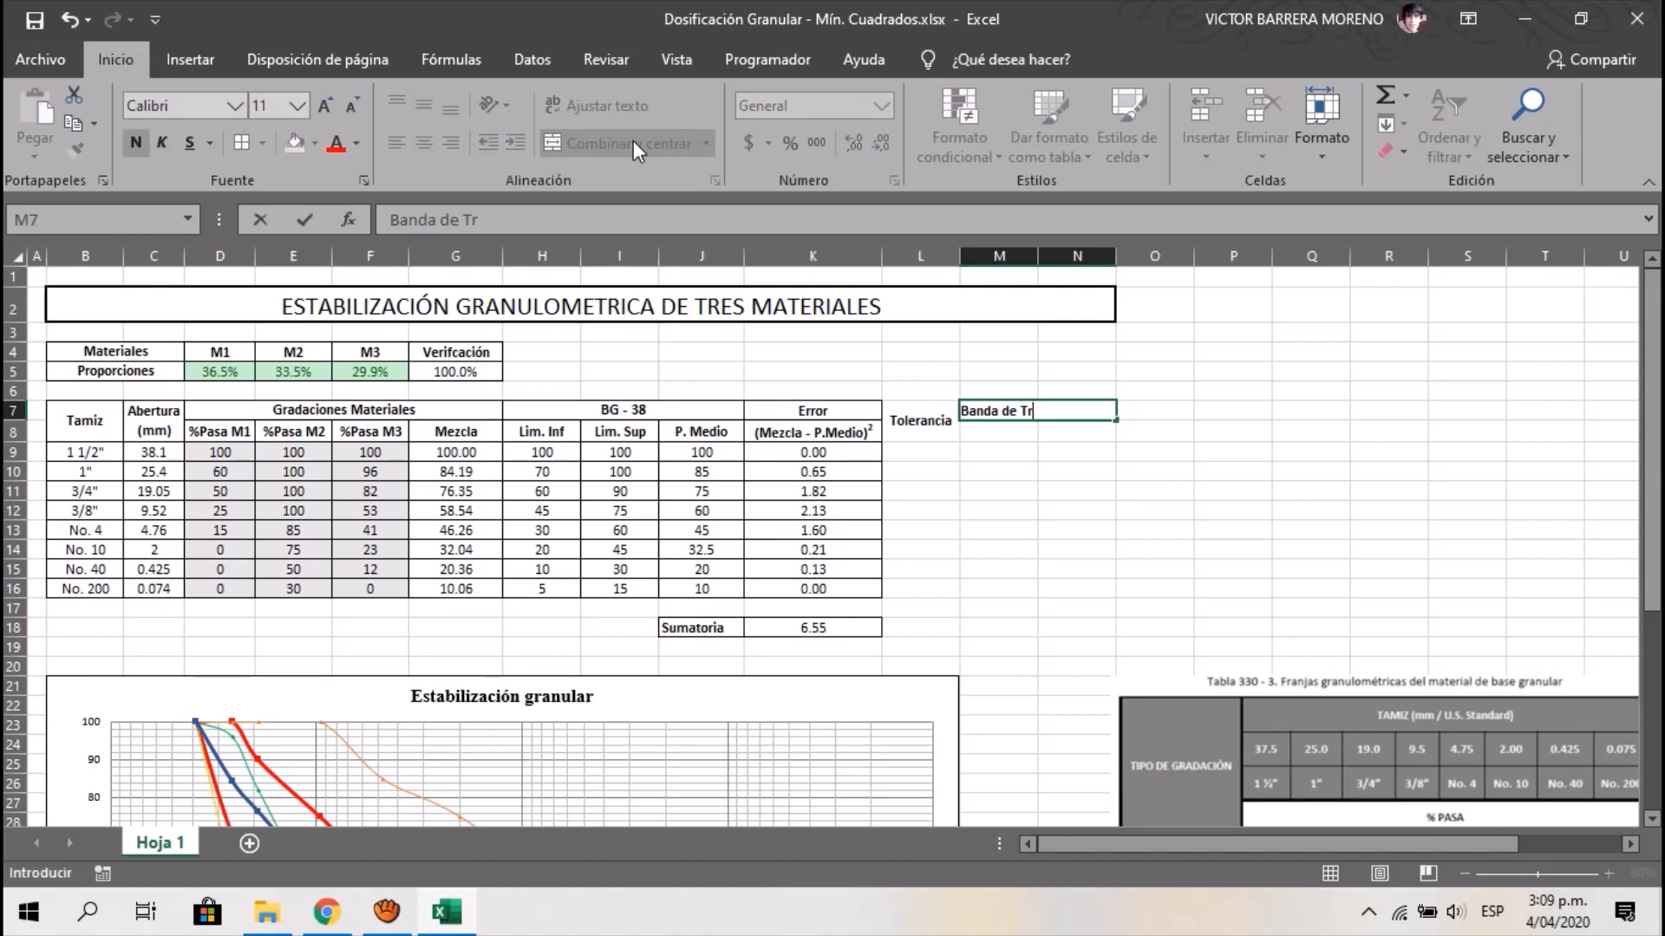
type("abajo")
key("Return")
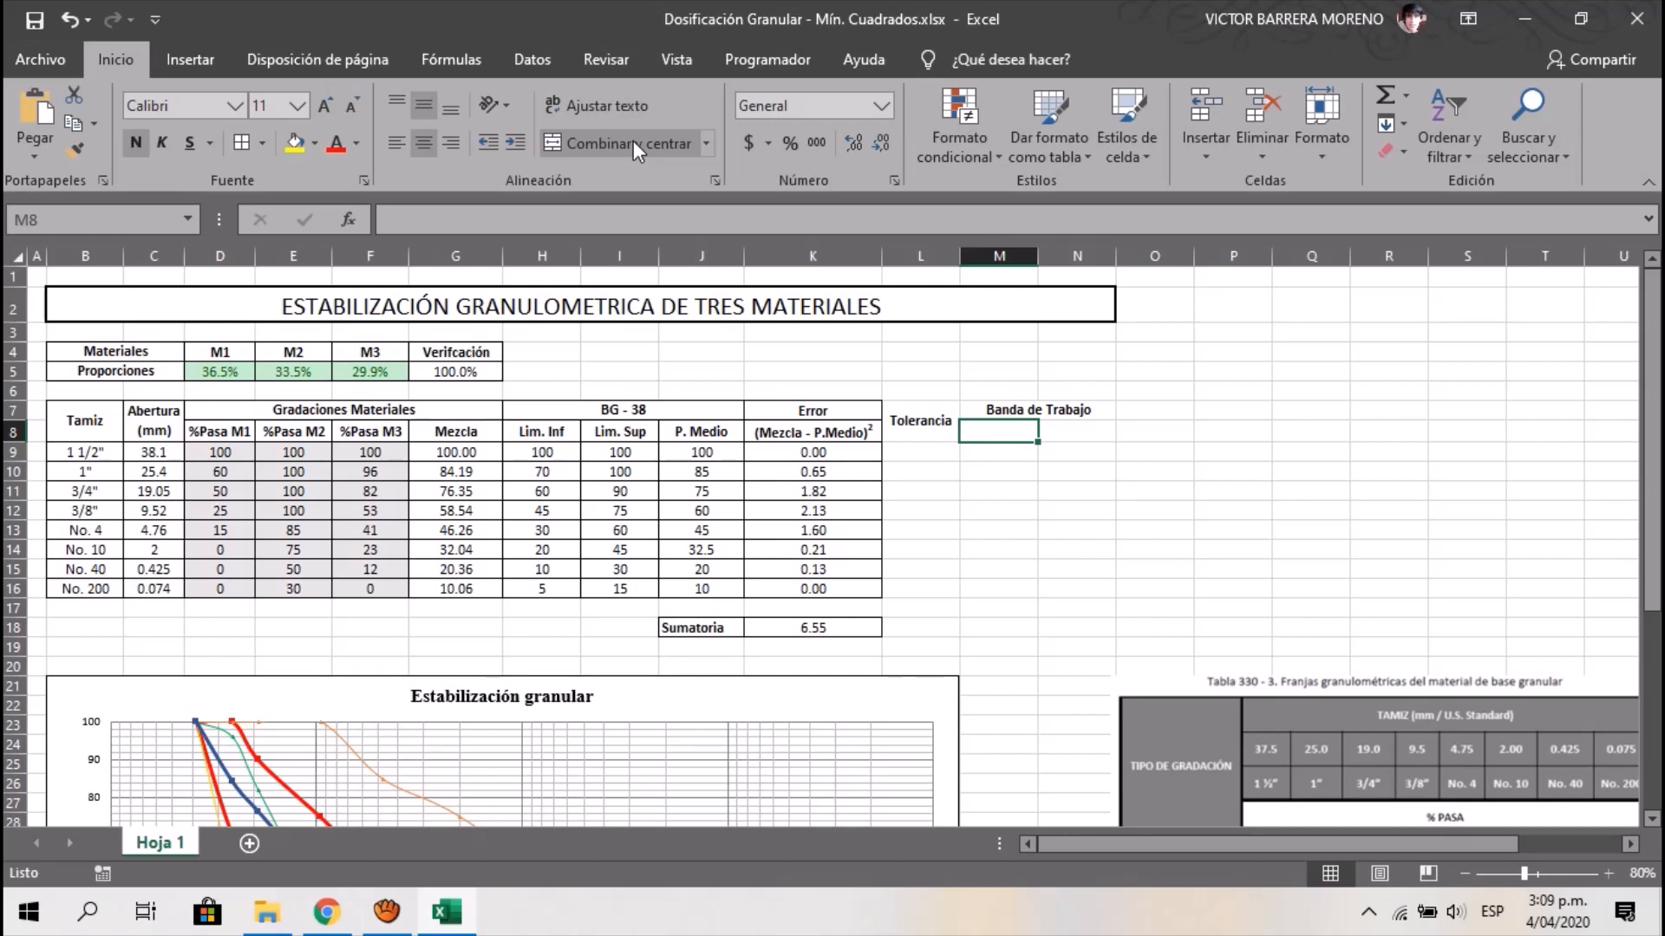
Enter the subheadings Lim. Inf in M8 and Lim. Sup in N8 under Banda de Trabajo
type("Lim")
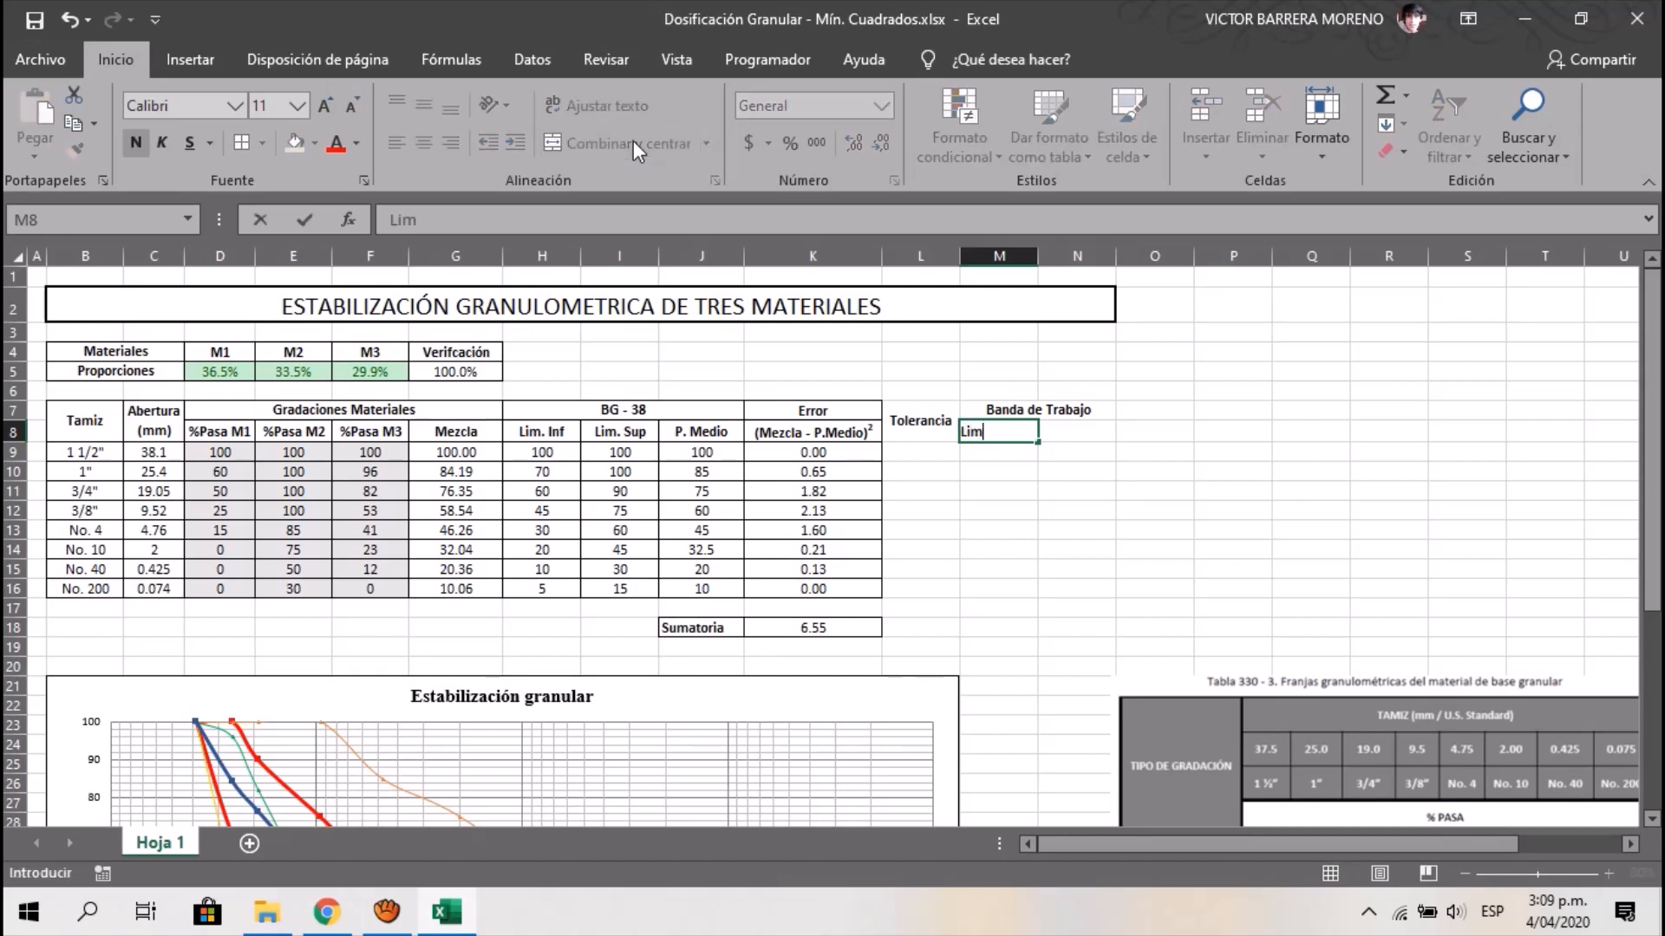
type(". Inf")
key("Tab")
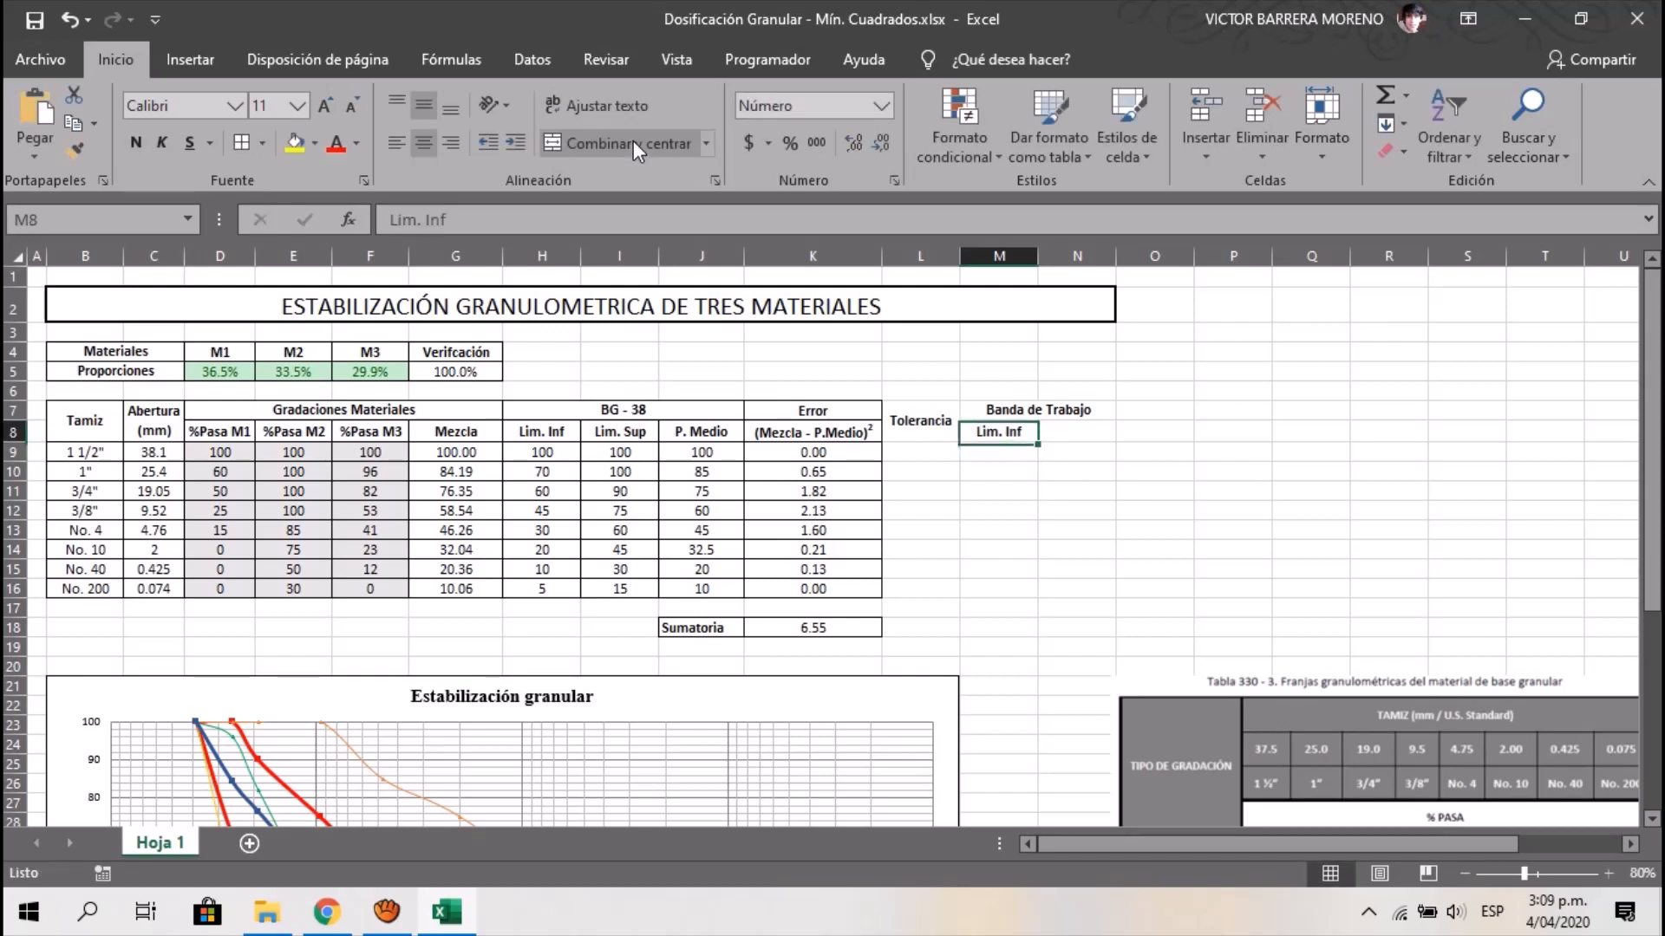
type("Lim Sup")
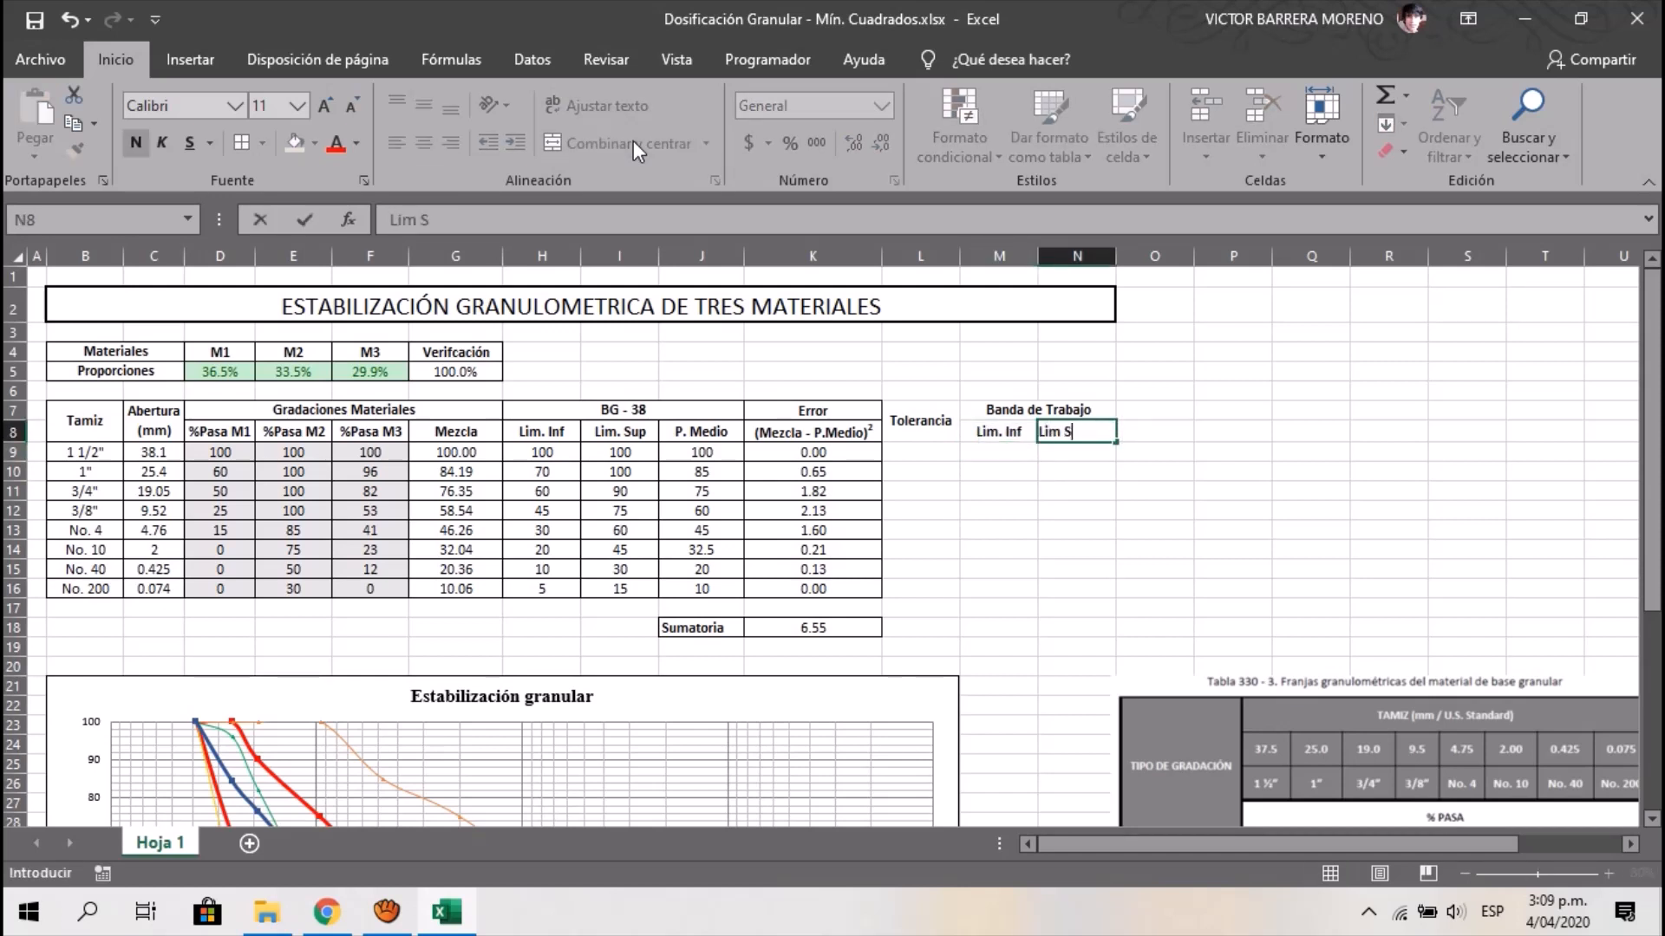
key("Left")
key("Left")
key("Right")
key("Right")
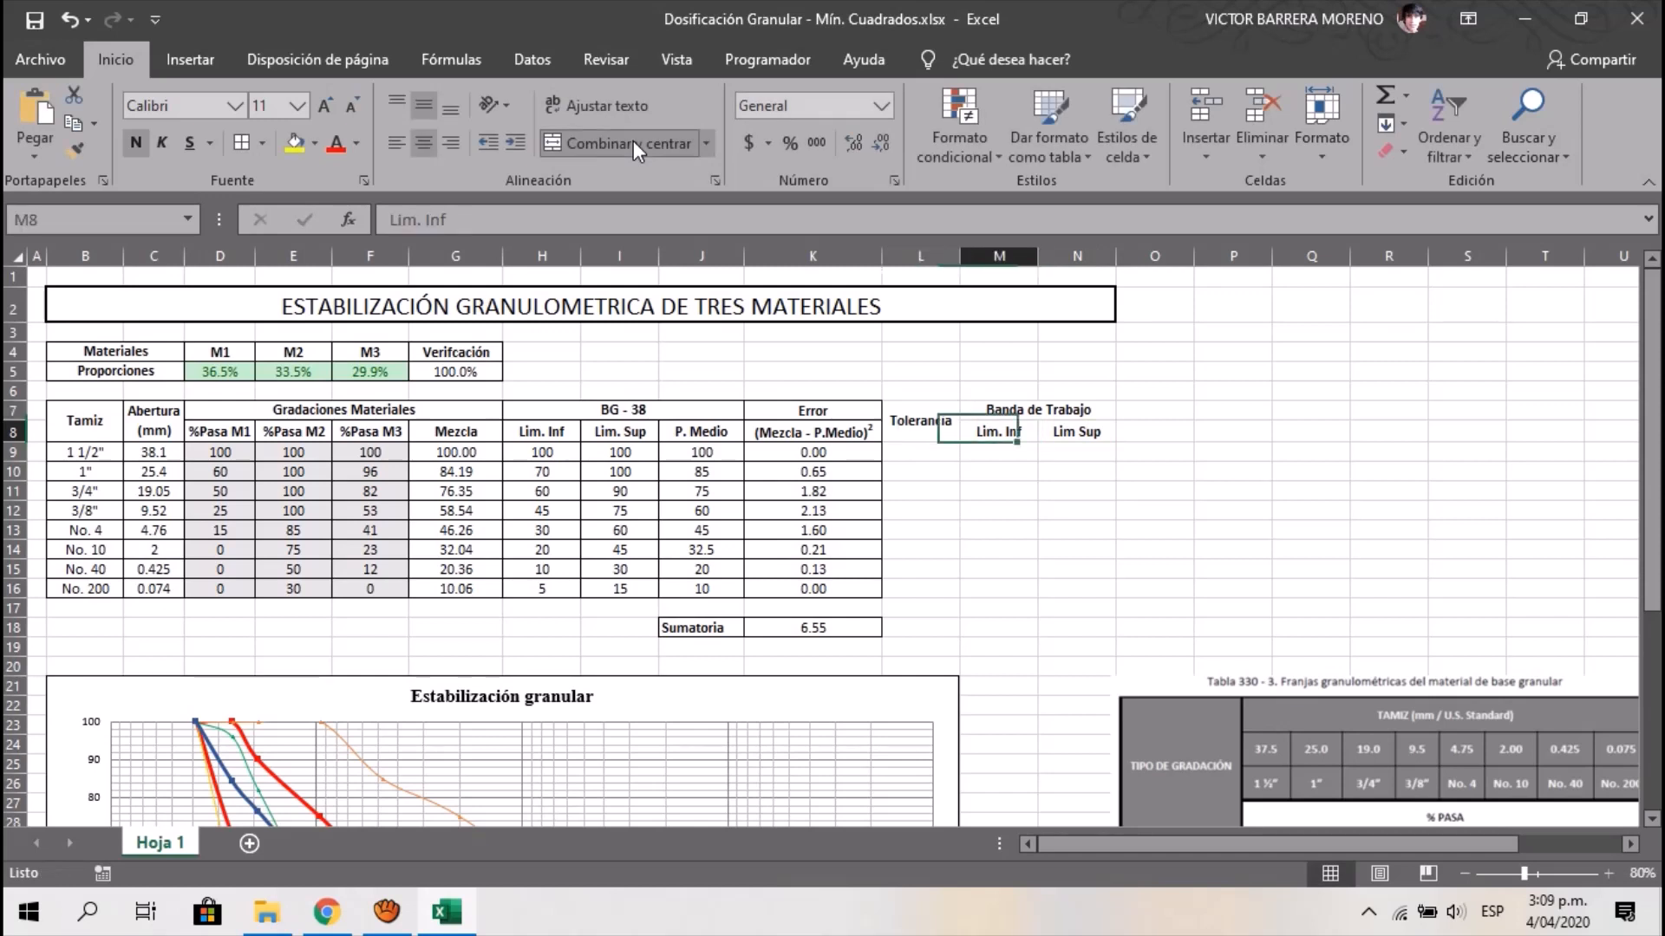
left_click(413, 221)
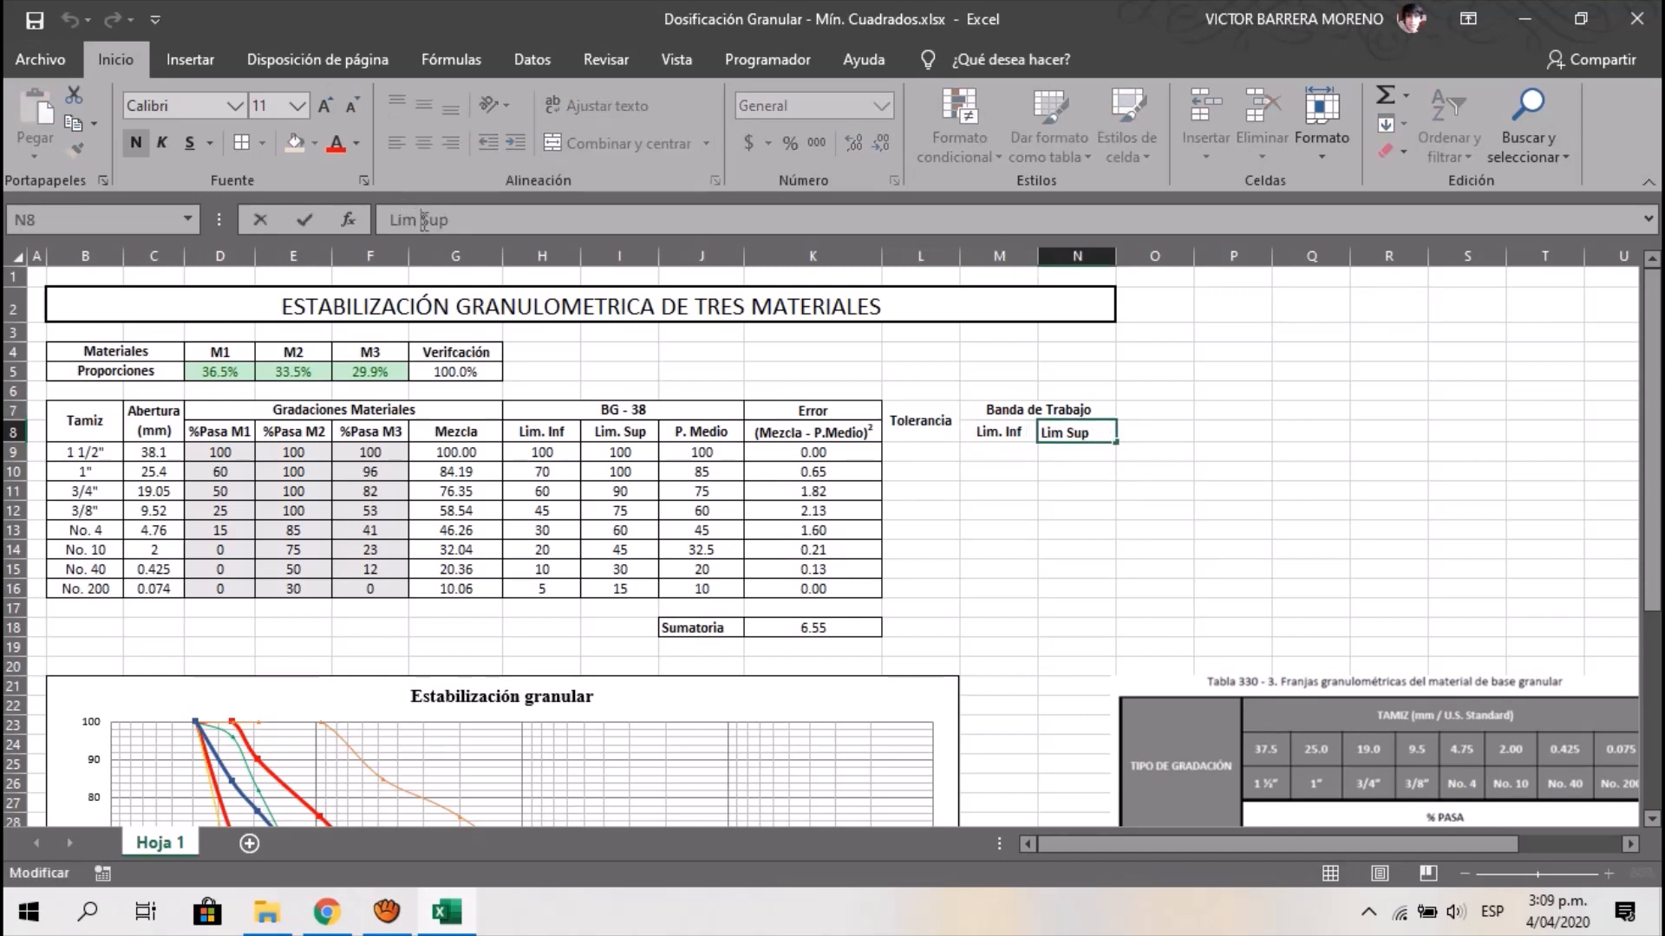
type(".")
key("Return")
Apply all borders to the Tolerancia and Banda de Trabajo header cells L7:N8
key("Up")
key("shift+Left")
key("shift+Left")
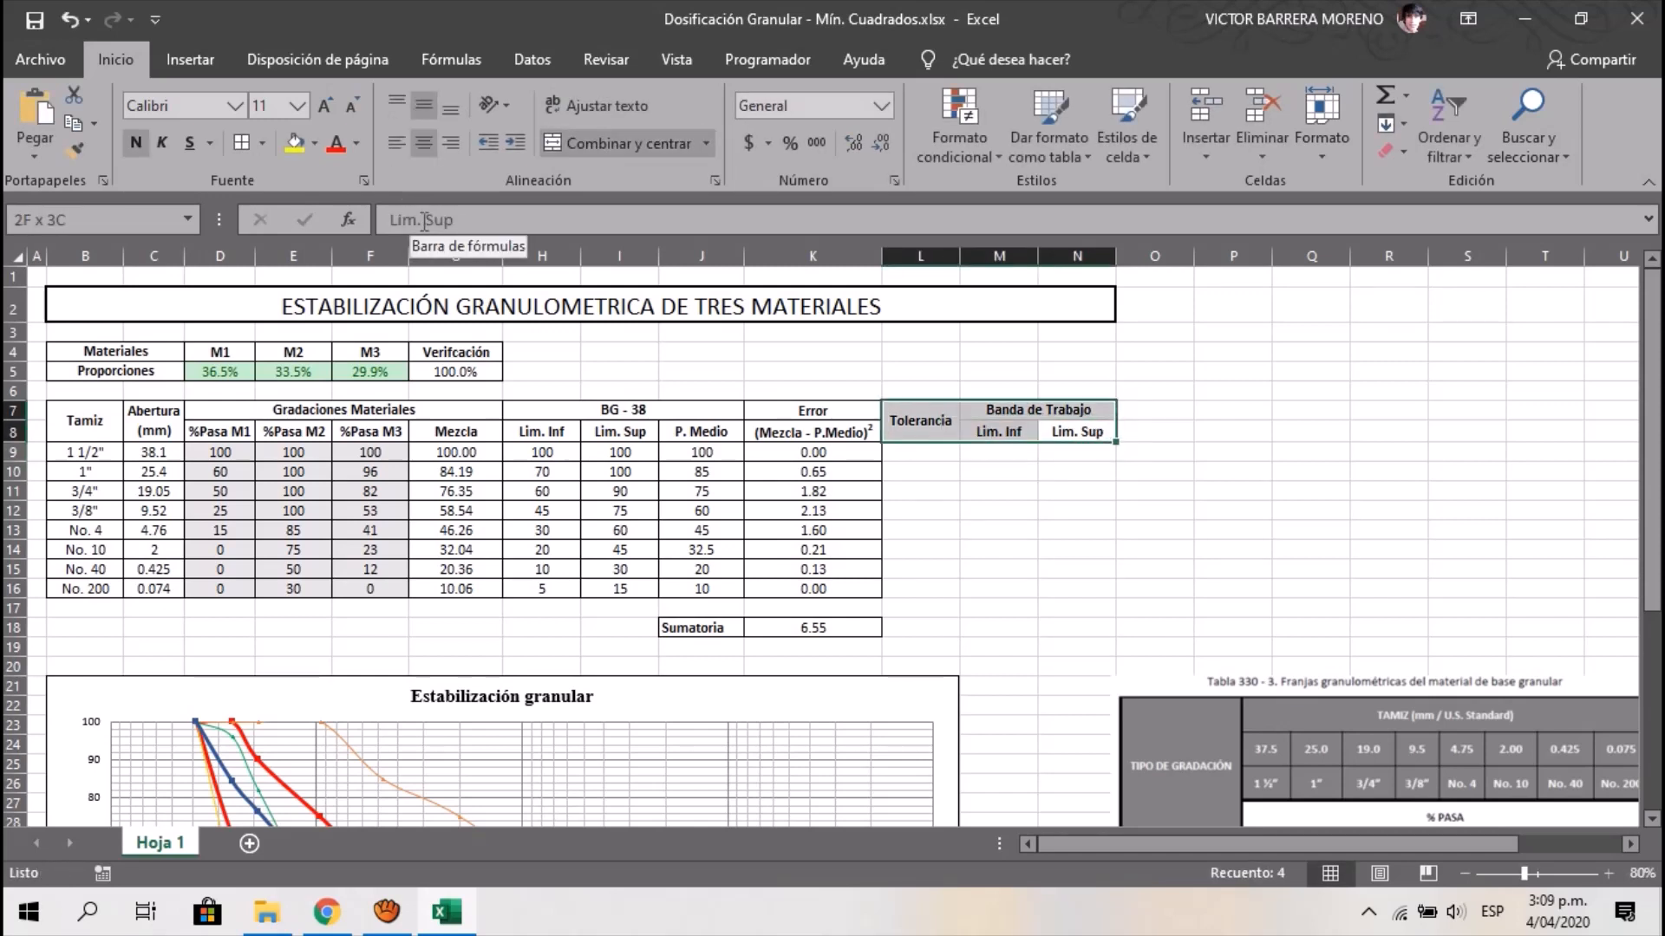
left_click(236, 140)
key("Down")
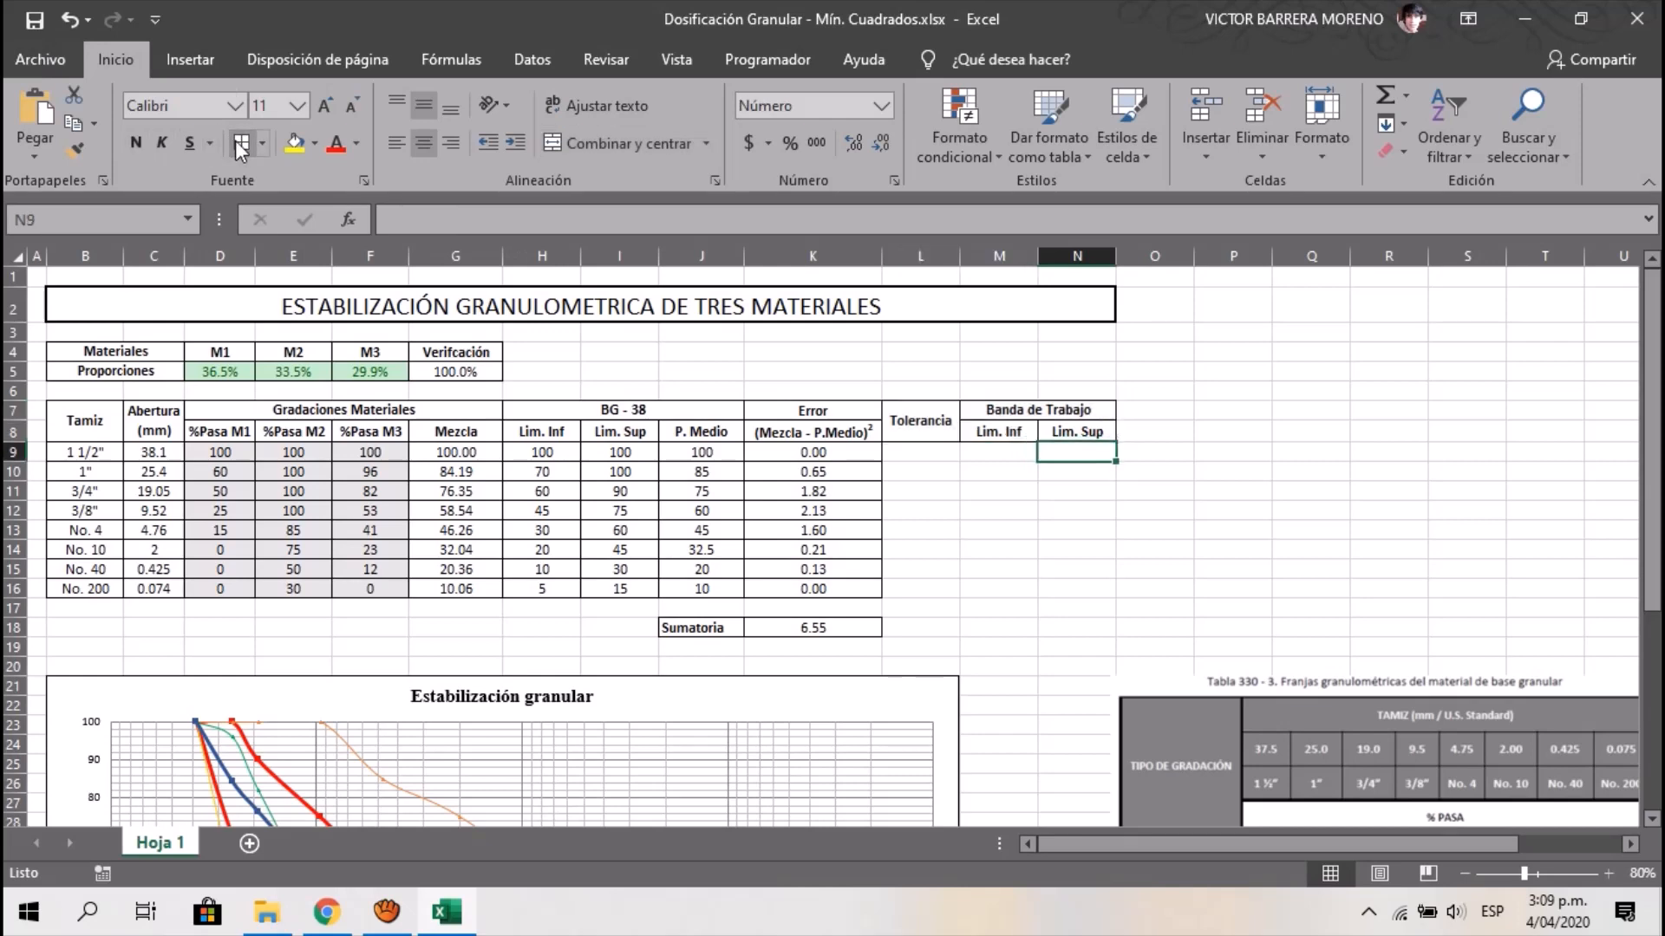
key("Left")
key("Left")
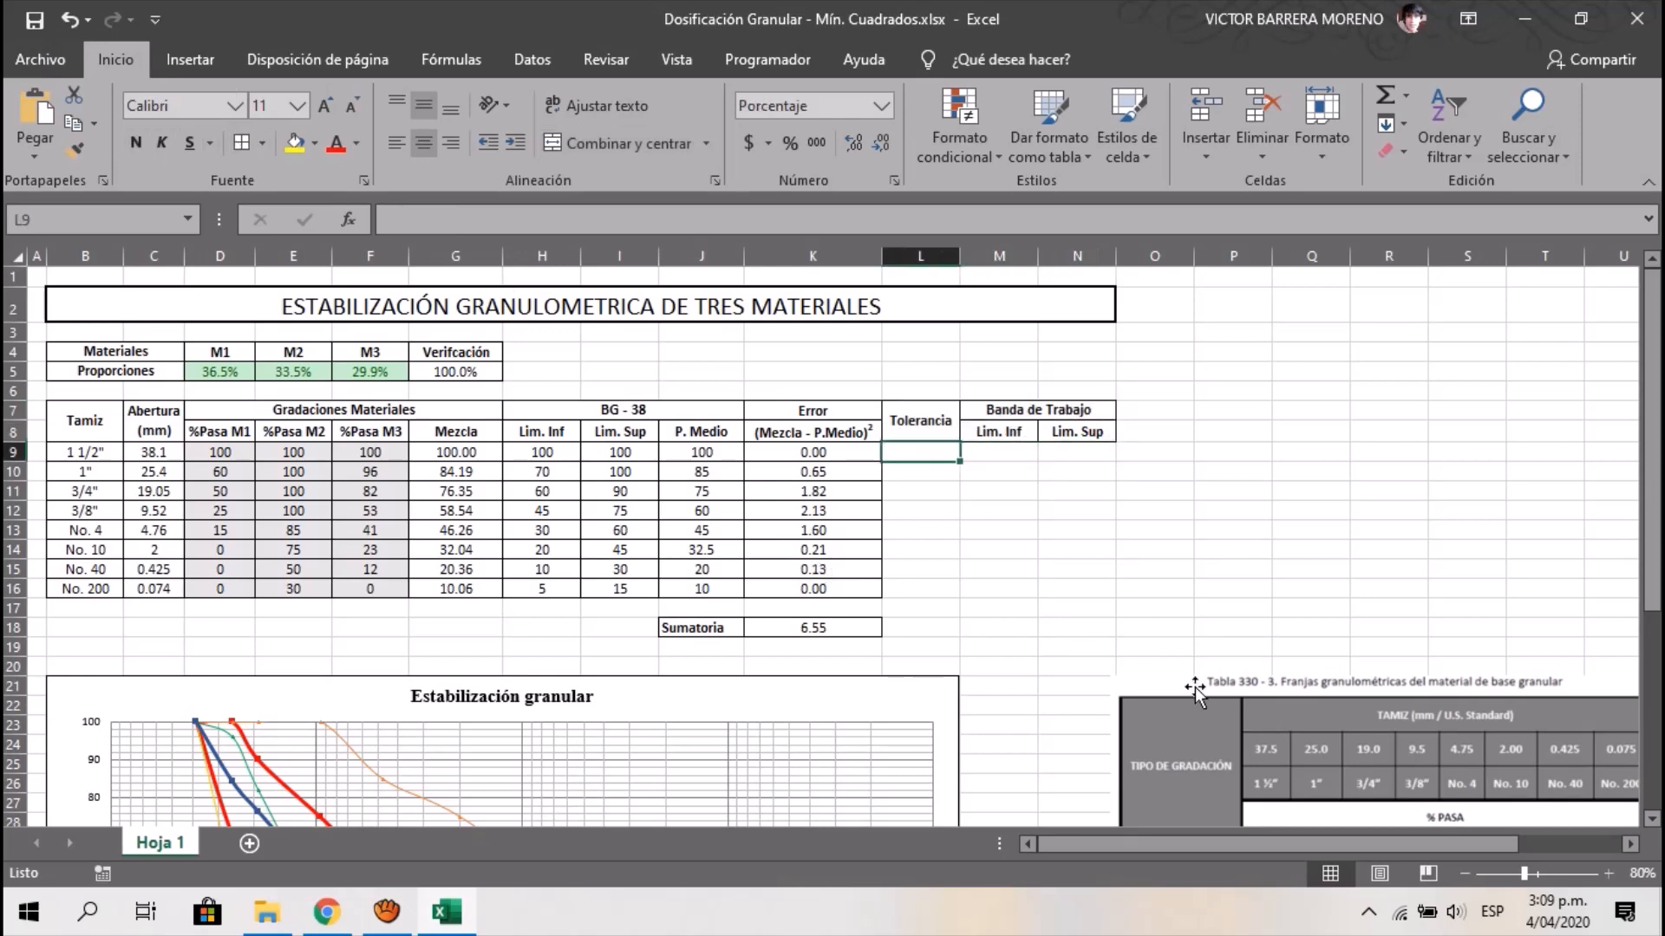
Place a copy of the Tabla 330 - 3 picture beside the Banda de Trabajo columns for reference
left_click(1188, 736)
left_click_drag(1188, 735, 1199, 358)
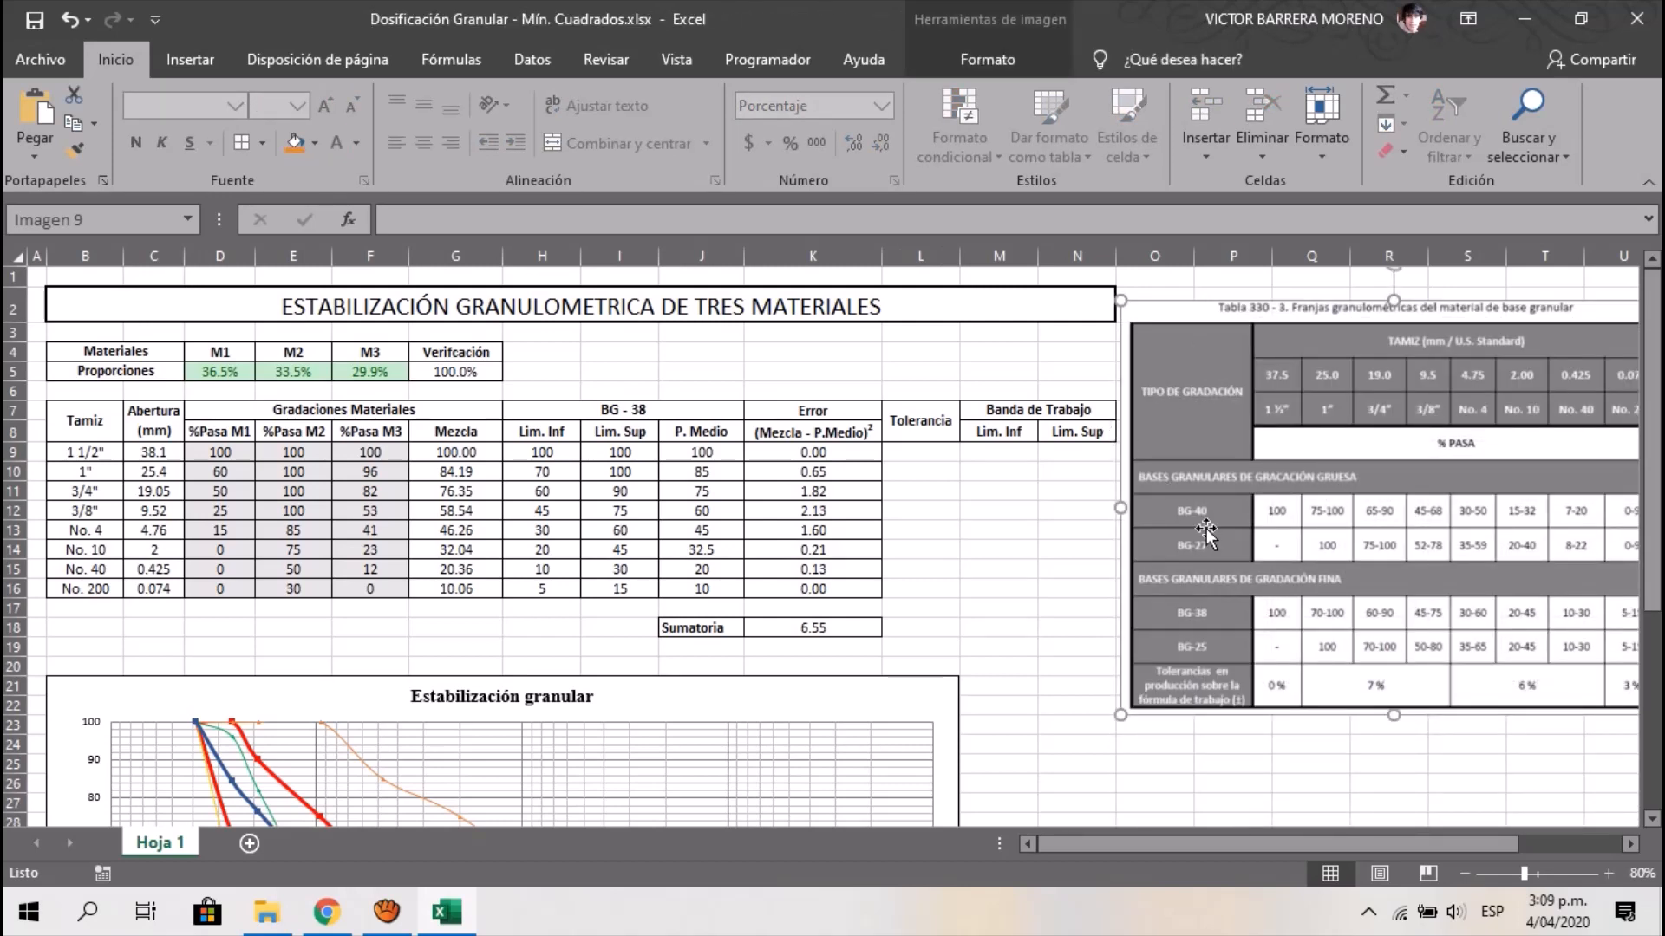
key("ctrl+z")
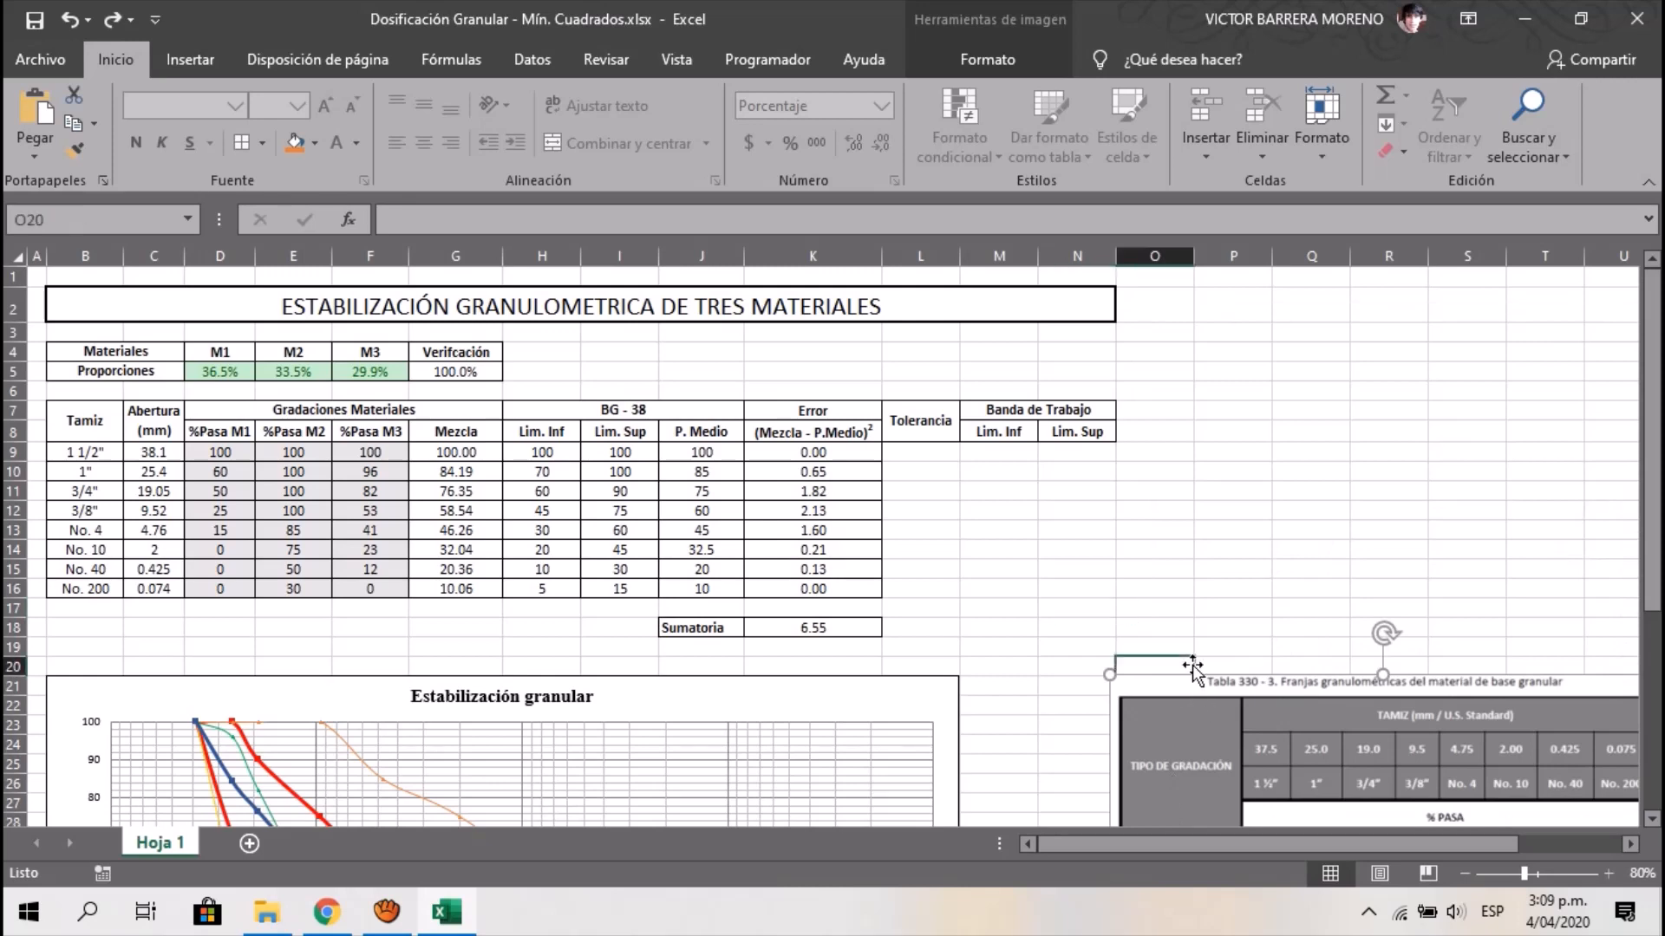
left_click_drag(1194, 743, 1242, 349)
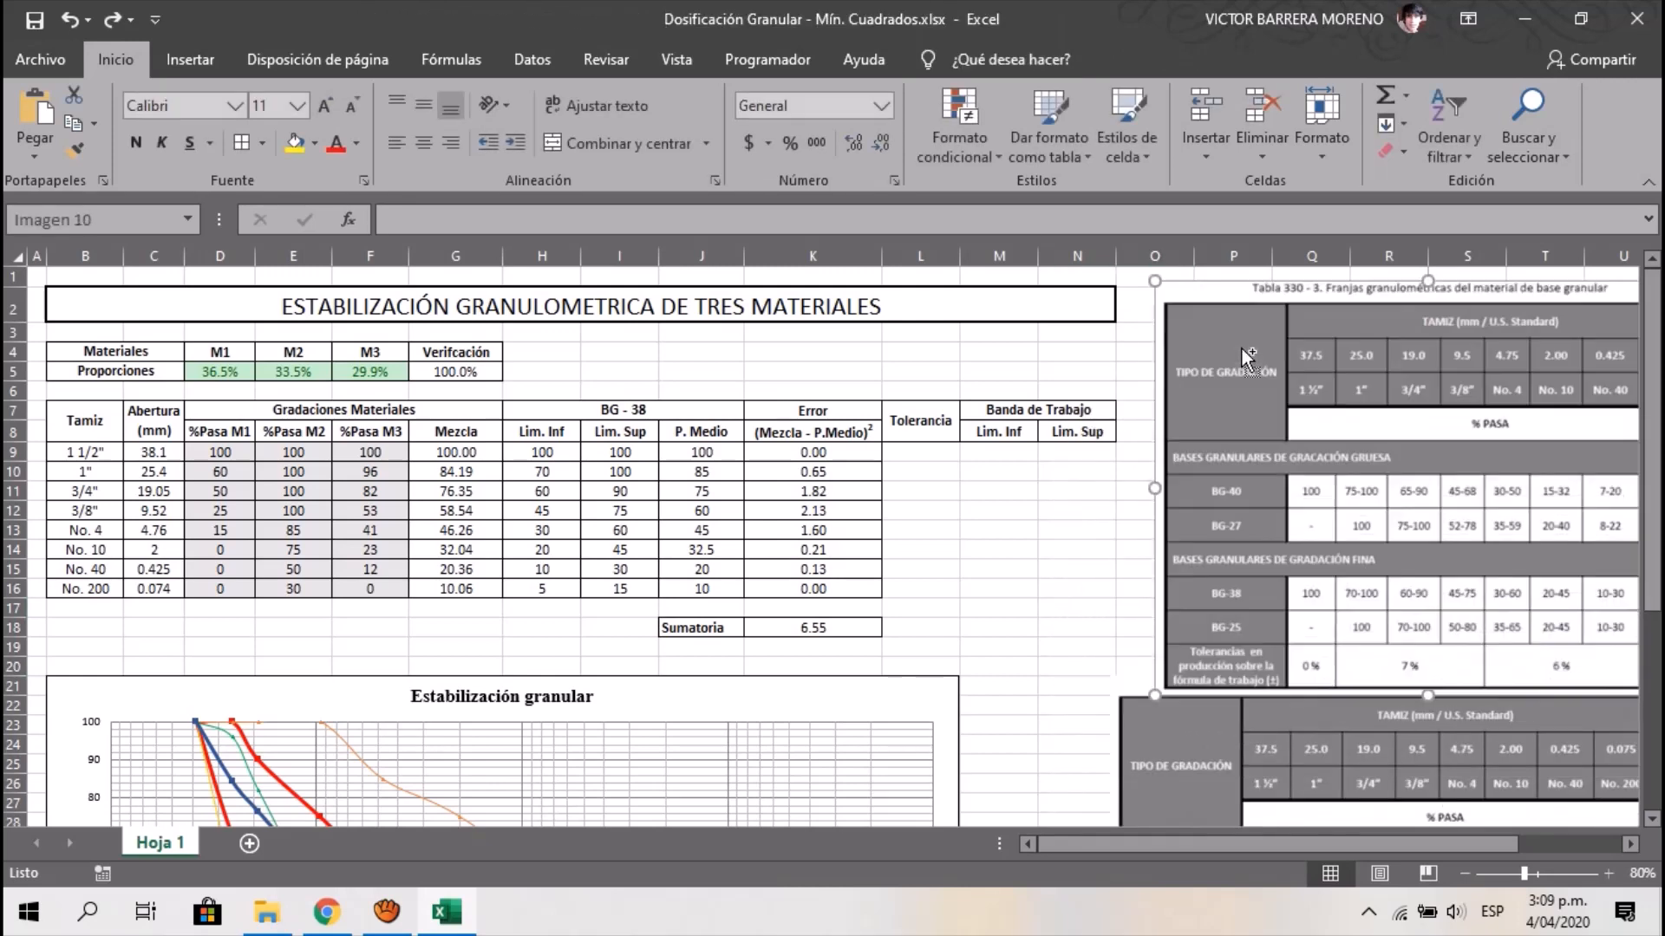
left_click(1018, 524)
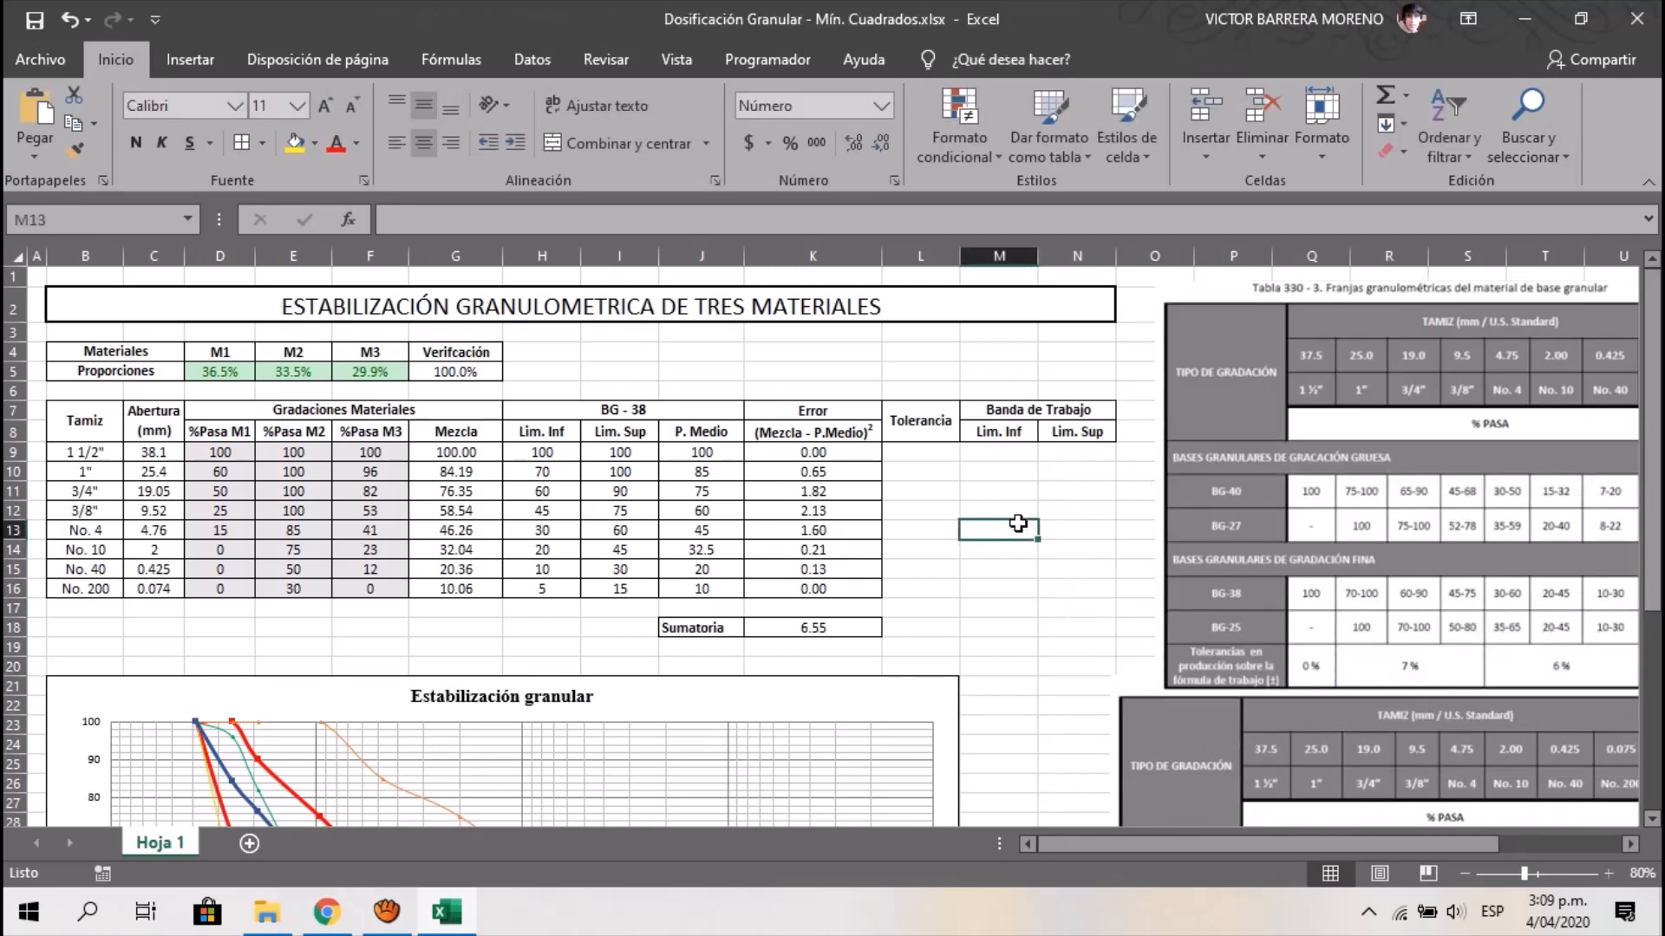
Enter tolerances of 0% in L9 and 7% in L10, and fill the 7% down to L12
left_click(917, 451)
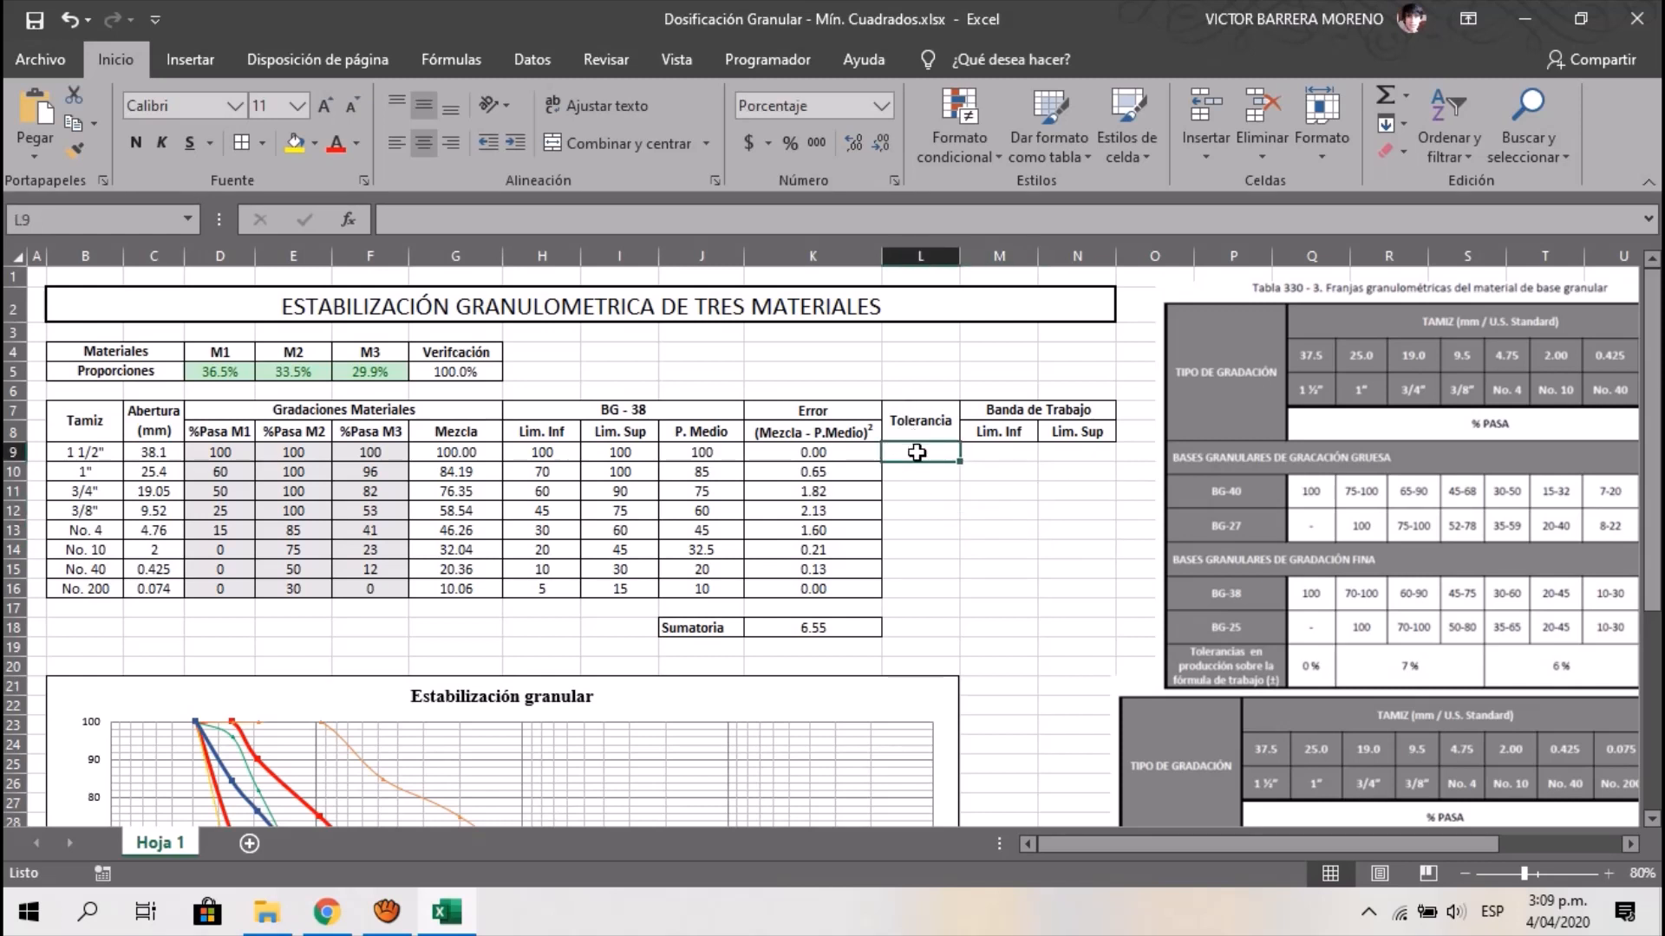
type("0")
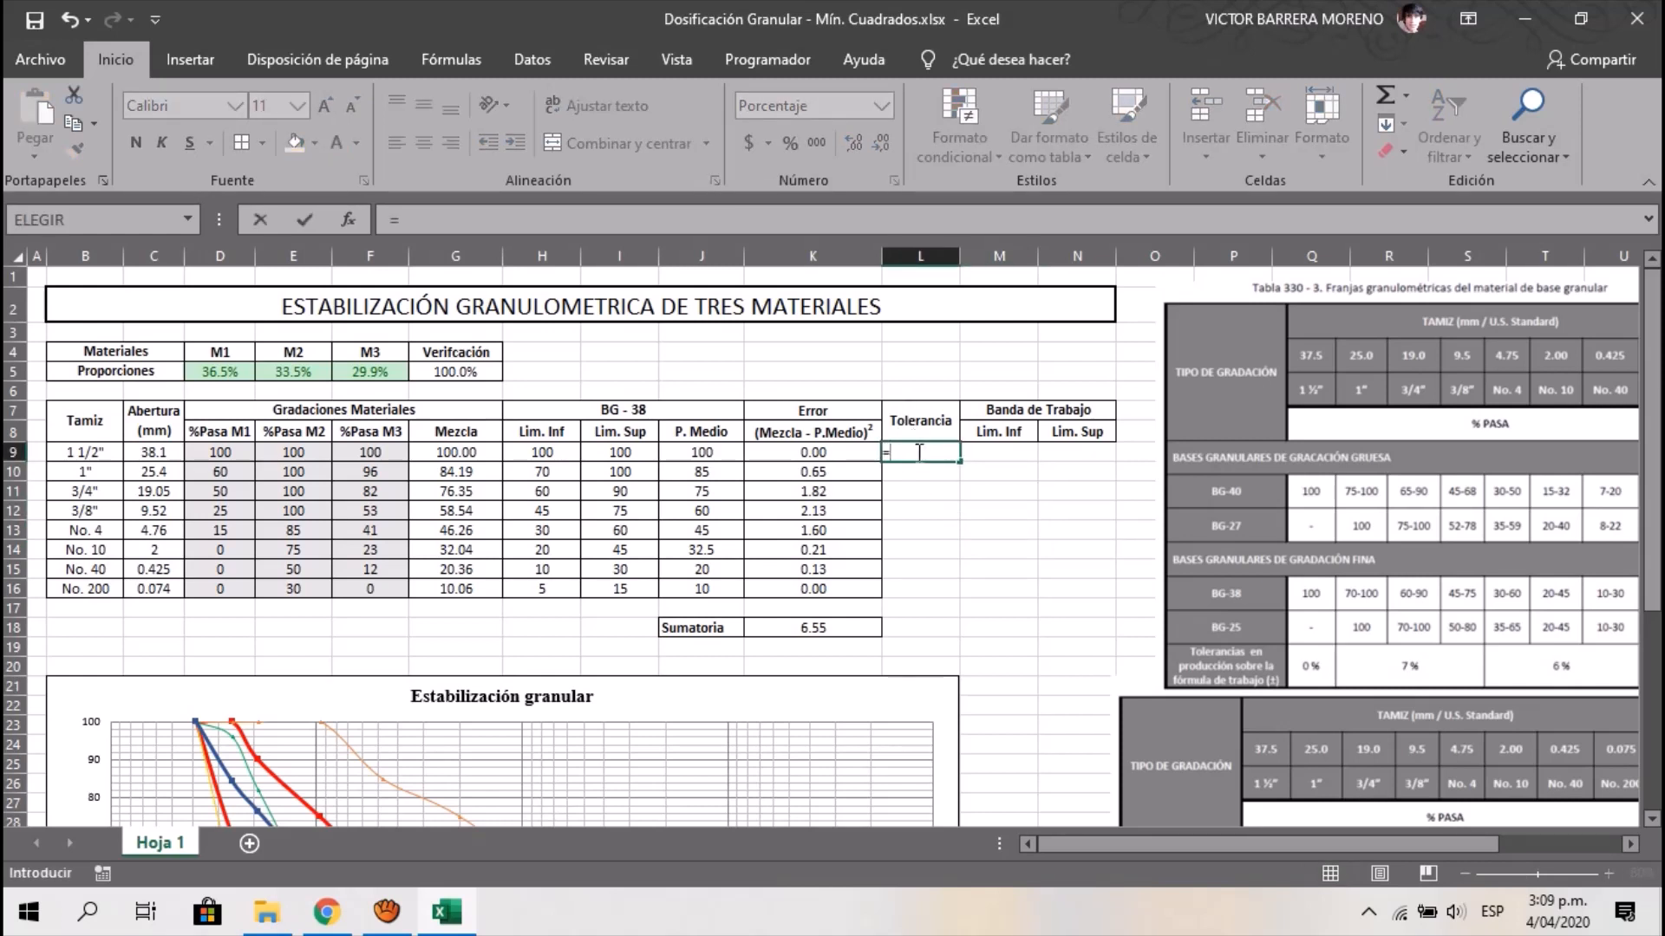
type("%")
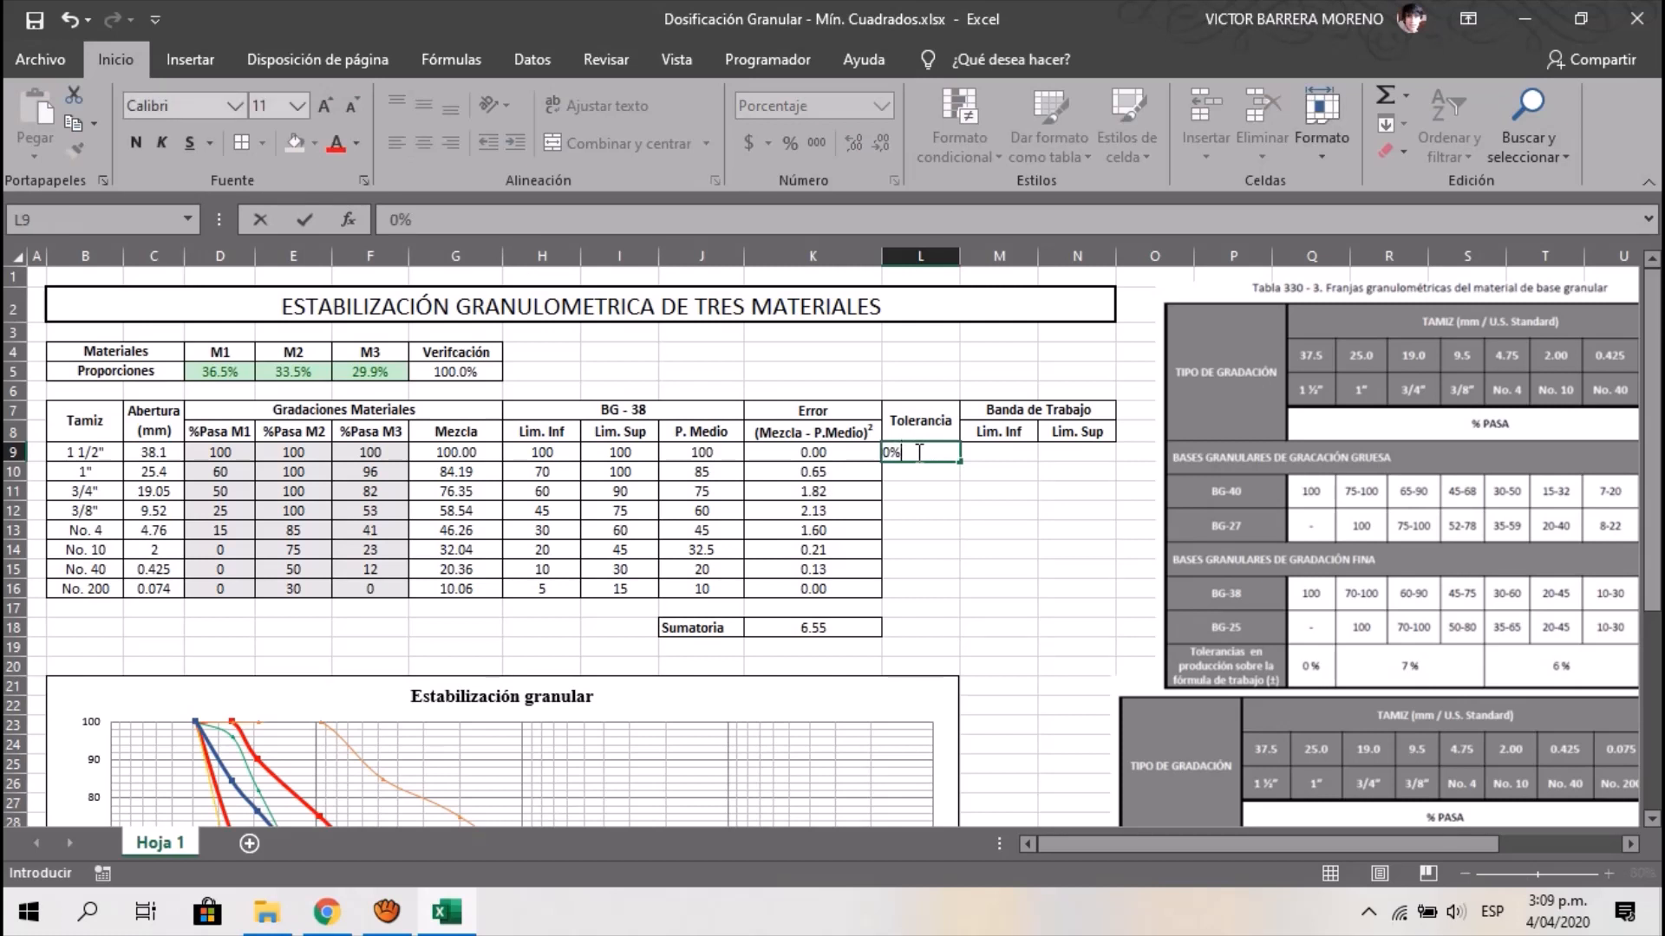
key("Return")
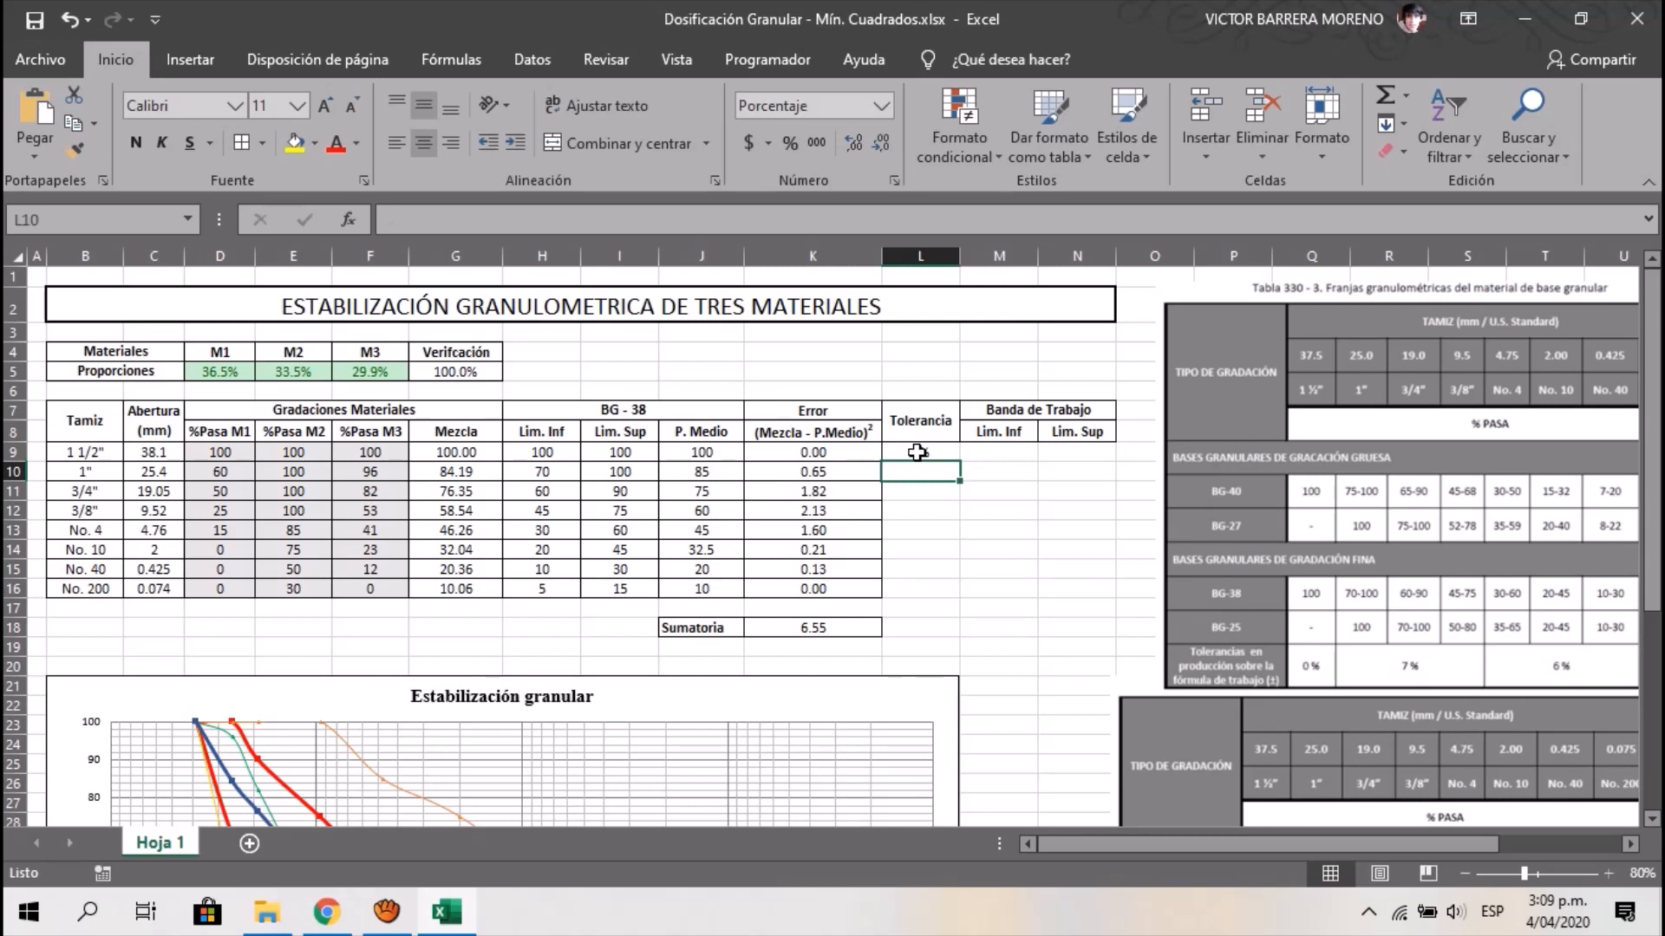
type("7")
key("Return")
key("Up")
left_click_drag(959, 481, 953, 528)
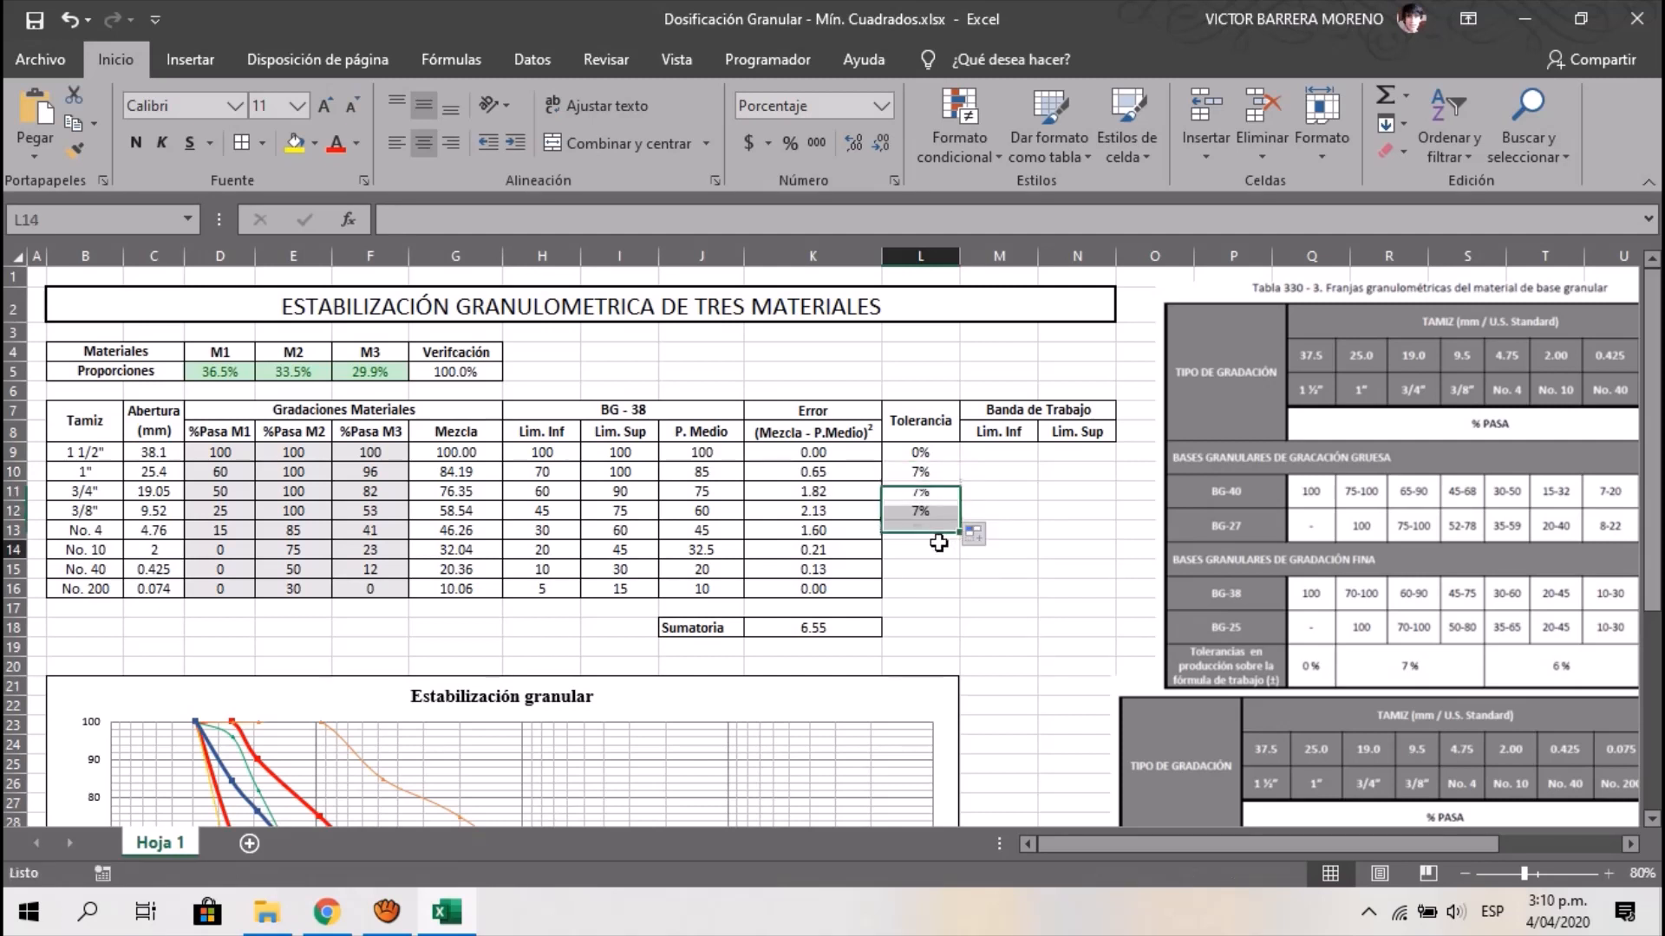
Enter a 6% tolerance in L13, fill it down to L15, and delete the copied Tabla 330 - 3 picture
left_click(1329, 488)
mouse_move(1329, 489)
left_mouse_down()
mouse_move(1246, 483)
mouse_move(1335, 480)
left_mouse_up()
left_click(915, 529)
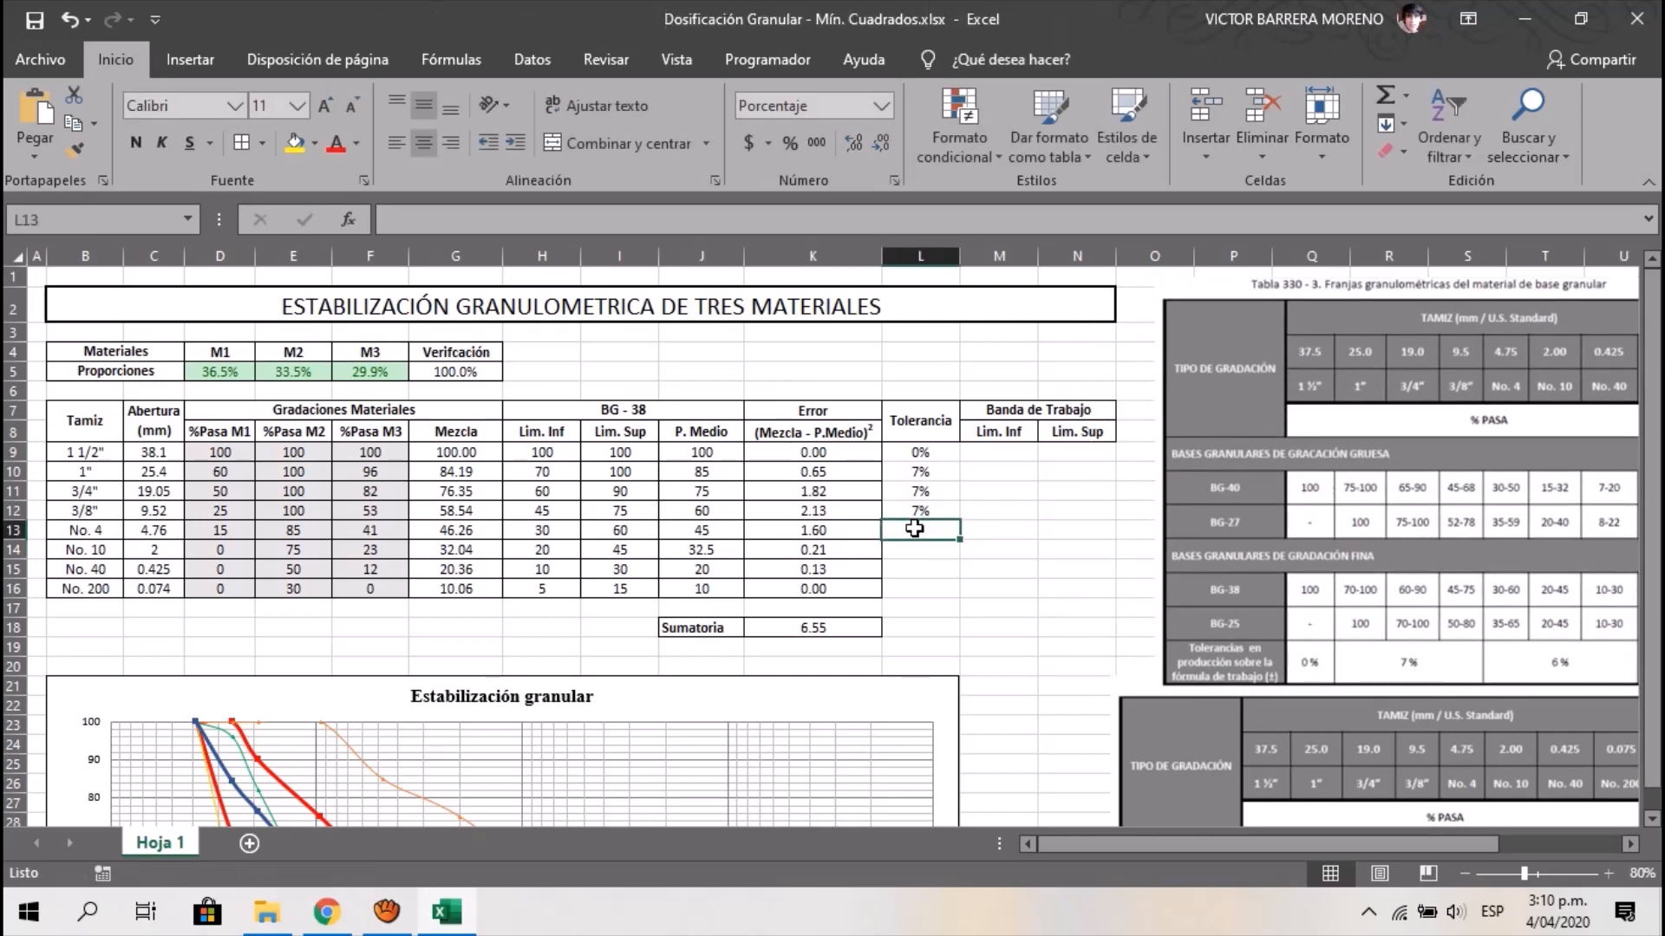
type("6")
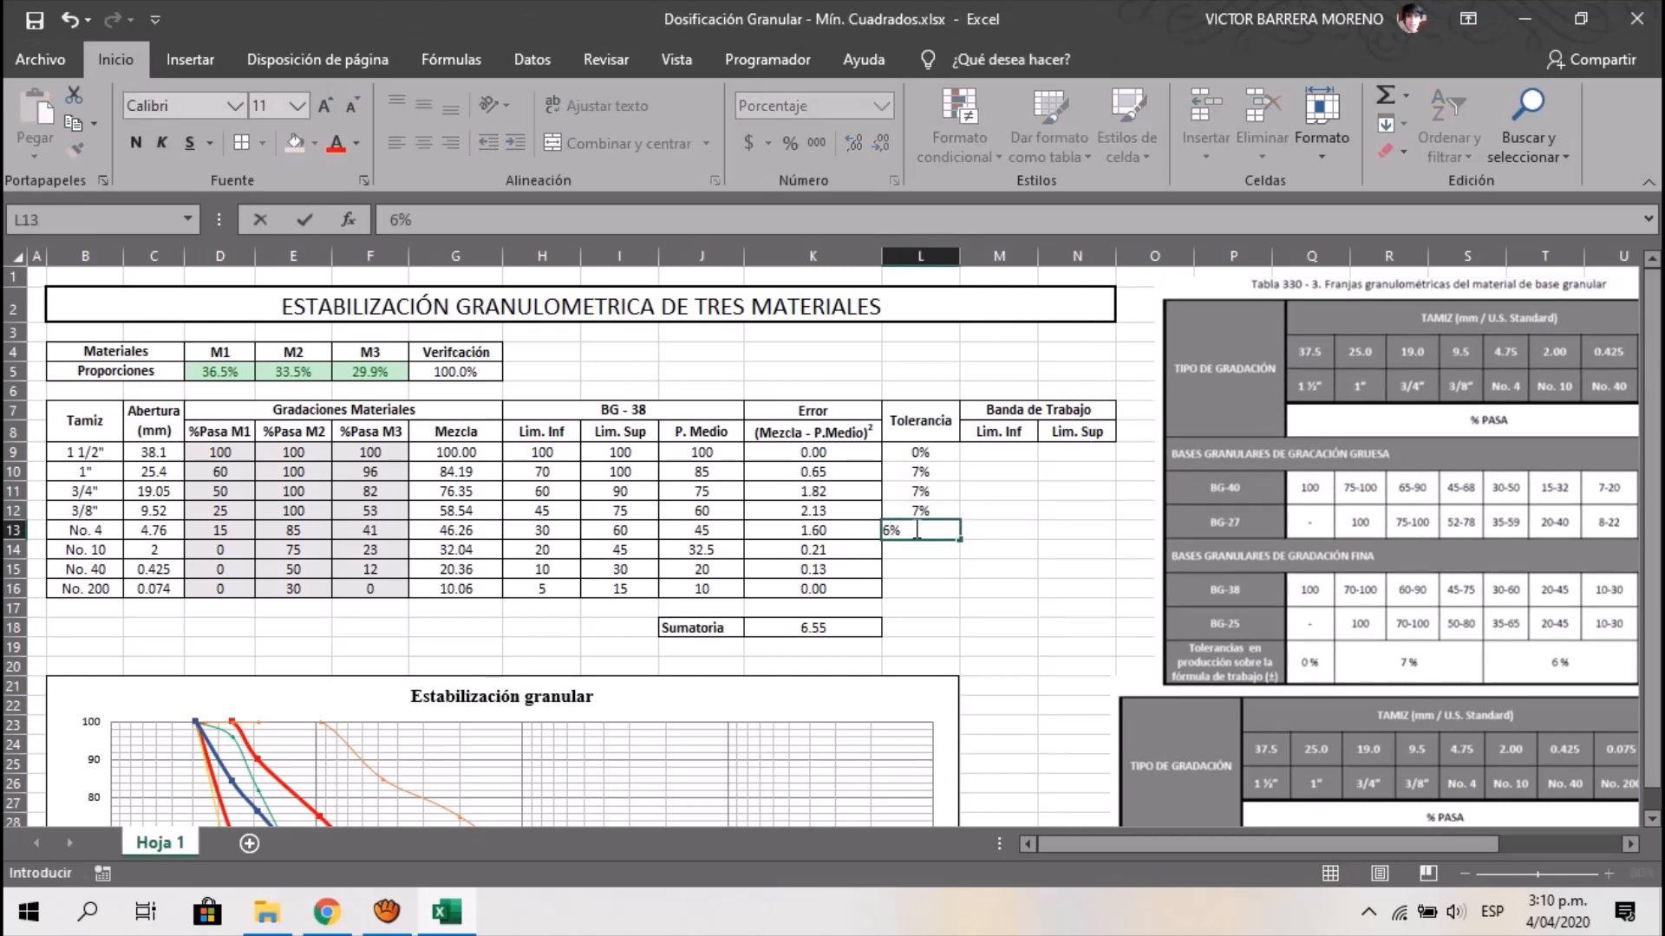
key("ctrl+Return")
left_click_drag(959, 539, 955, 581)
left_click_drag(1327, 516, 1184, 507)
key("Delete")
Enter a 3% tolerance in L16 for the No. 200 sieve and apply all borders to L9:L16
left_click(906, 583)
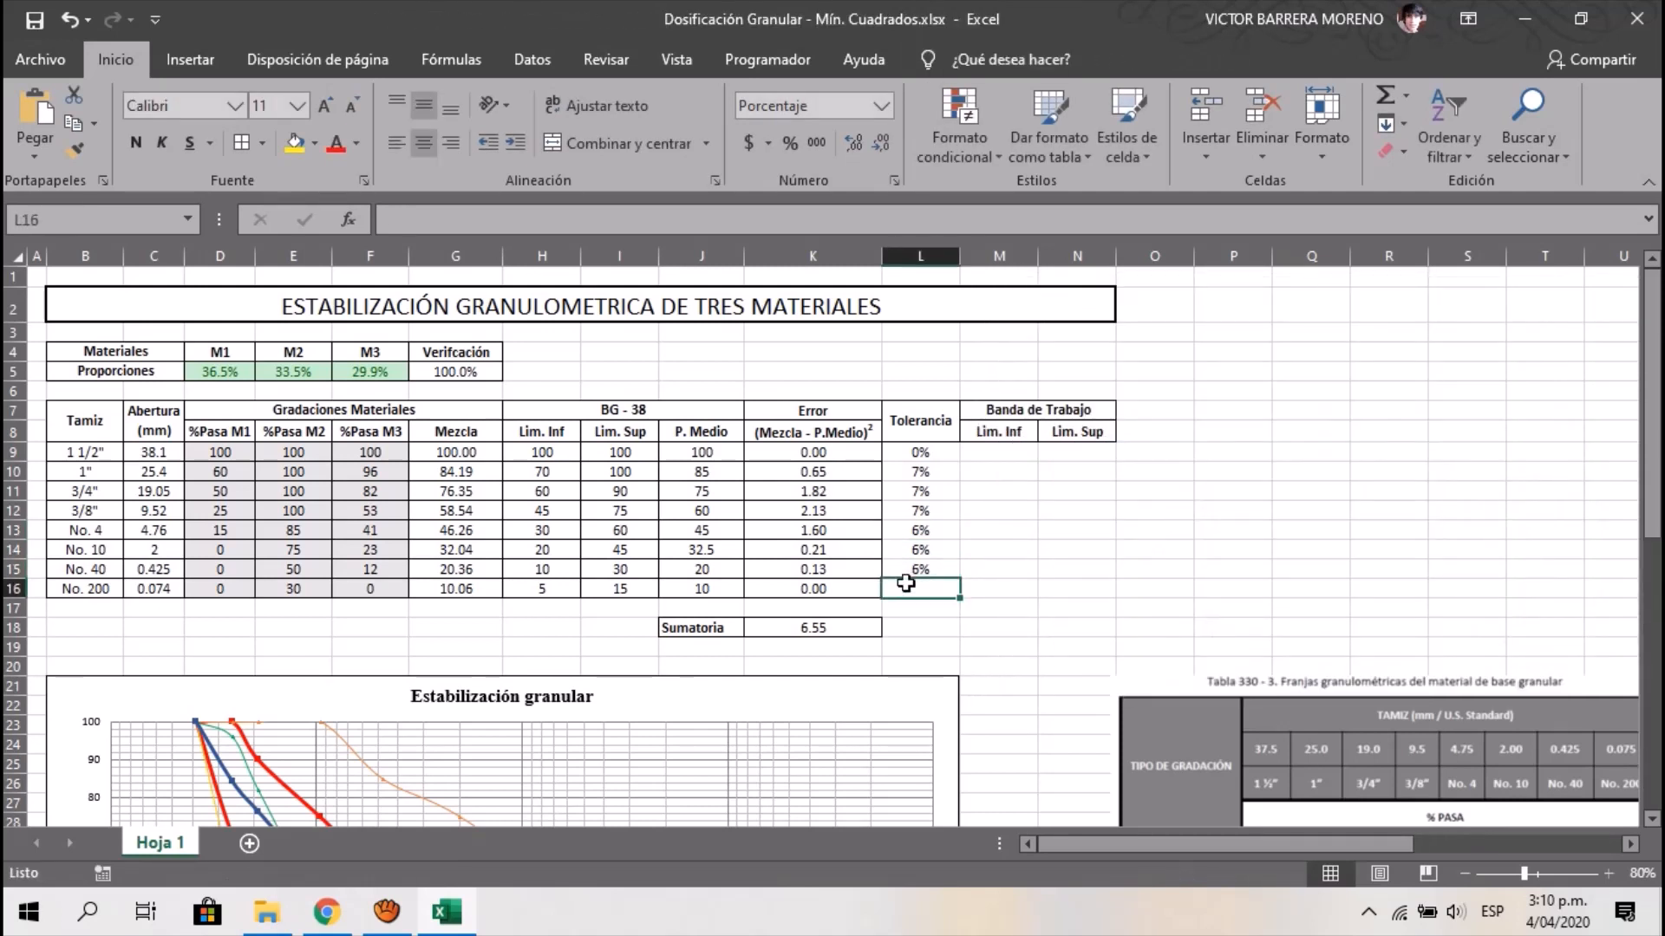
type("3")
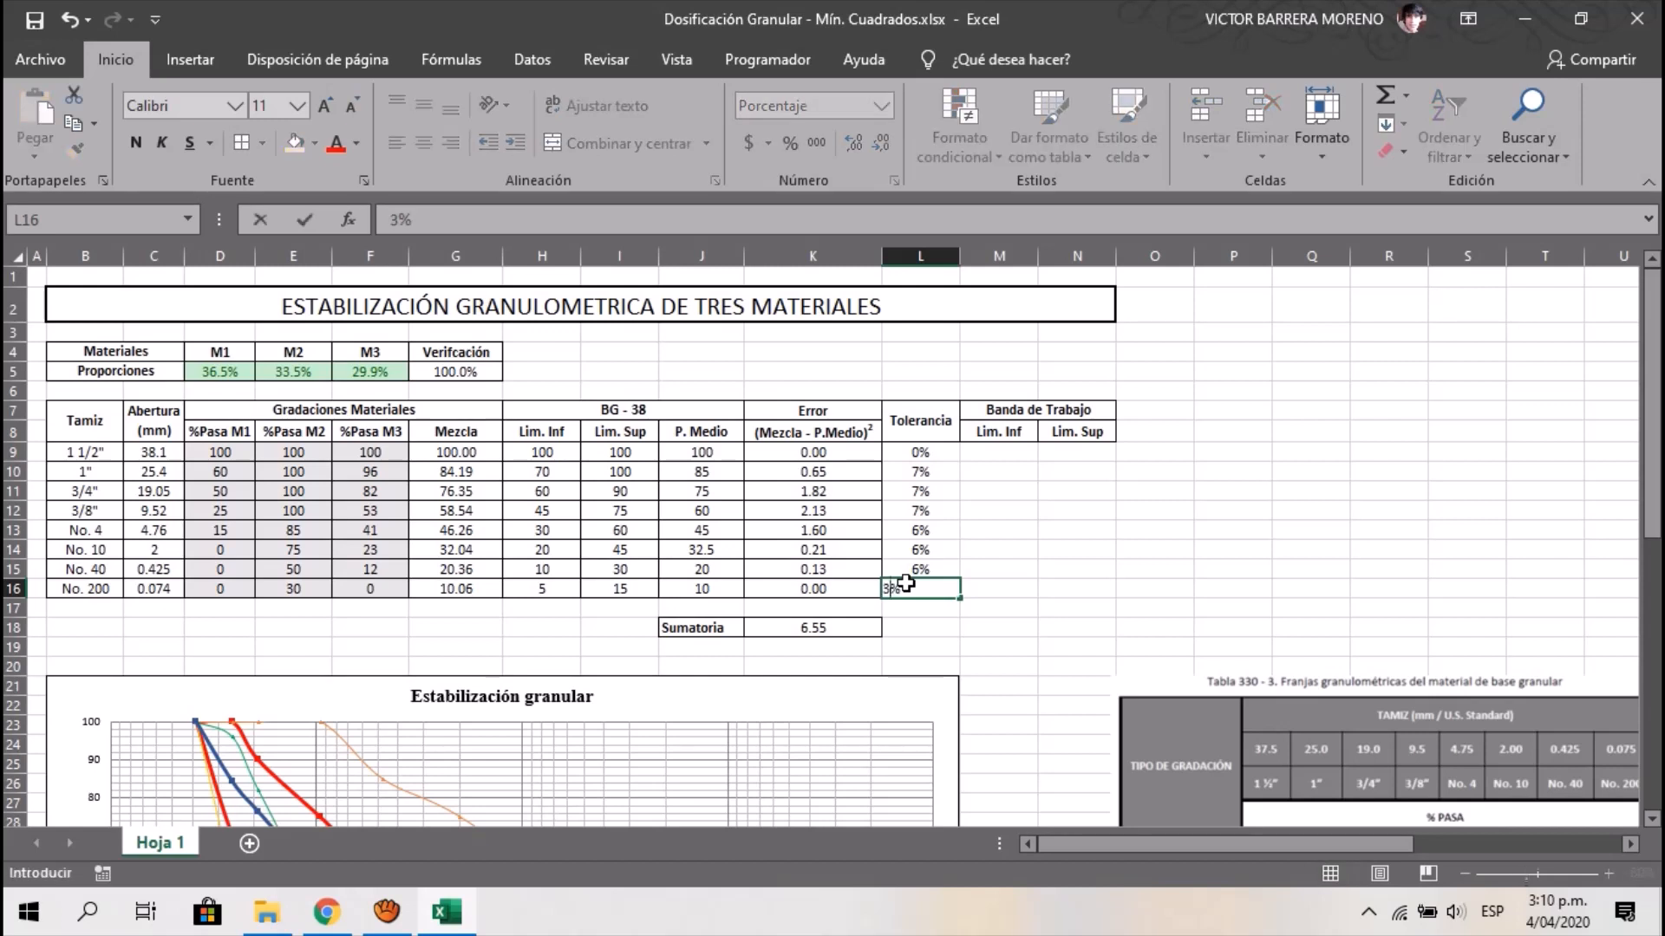
key("Return")
key("Up")
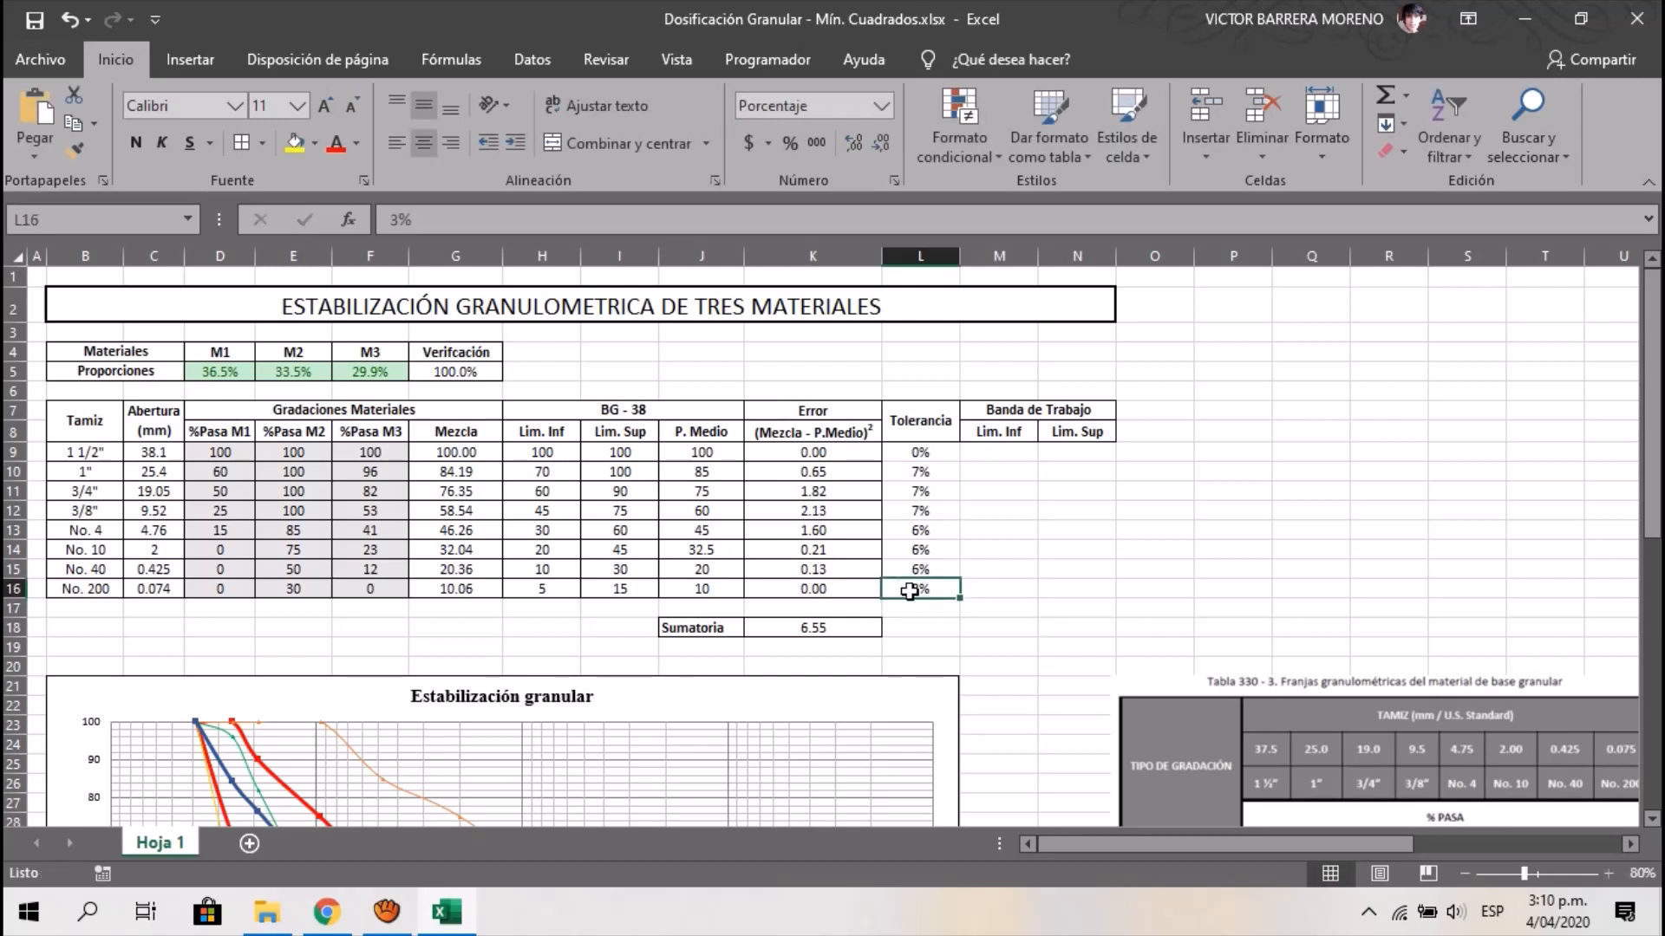
left_click_drag(905, 585, 935, 452)
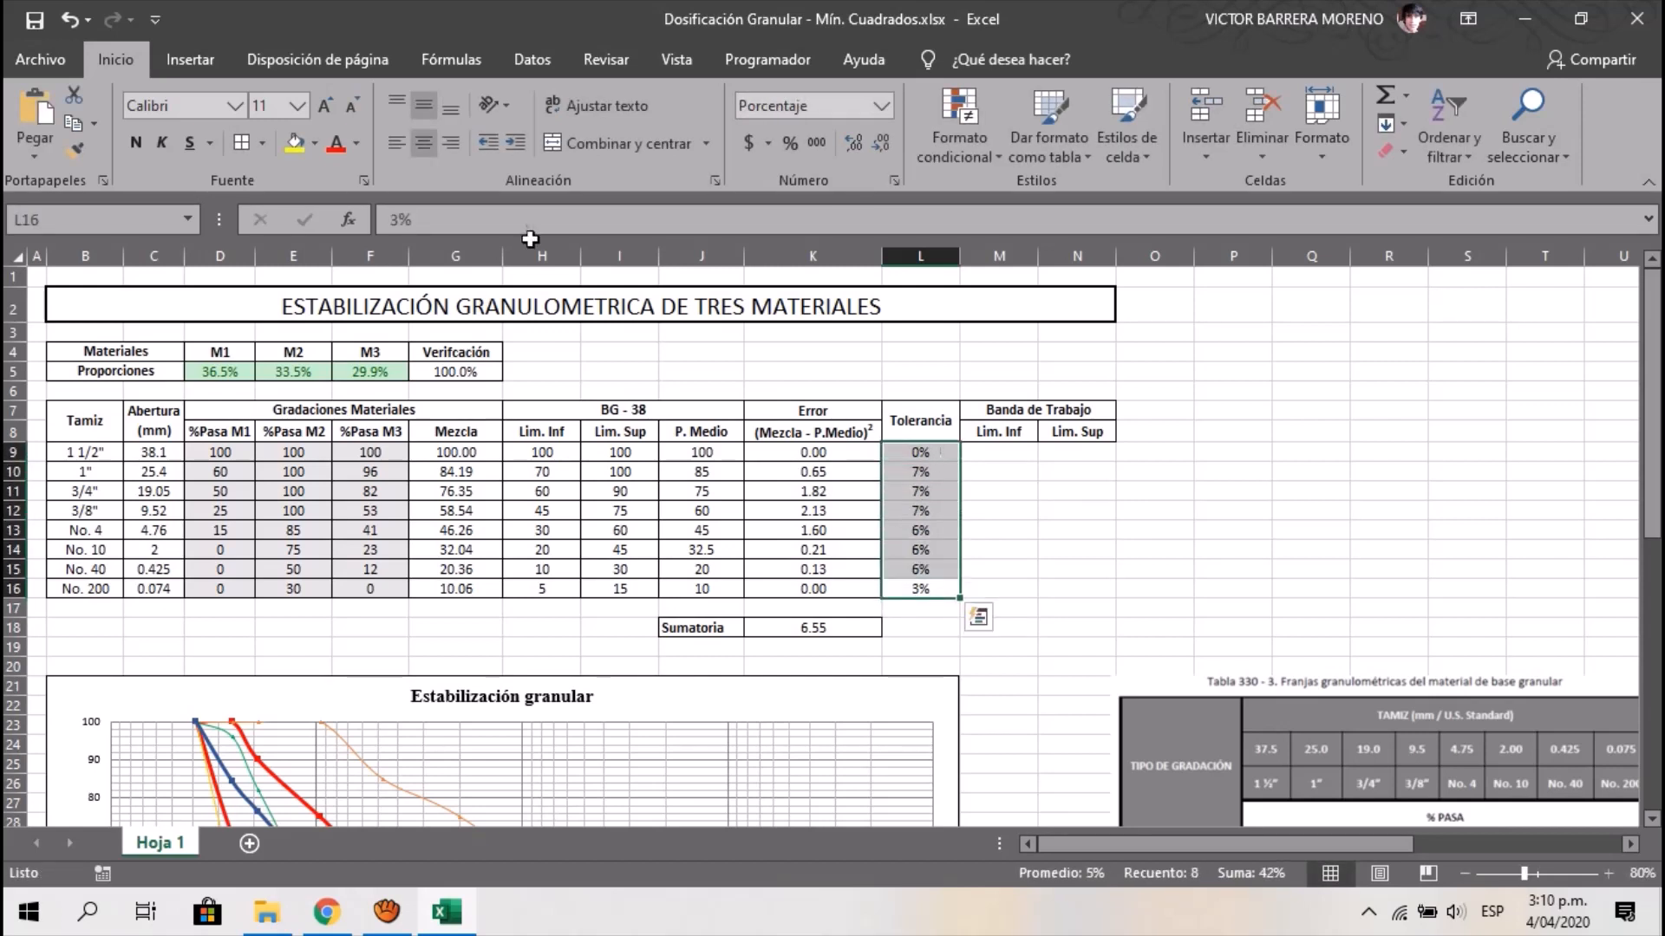
key("Right")
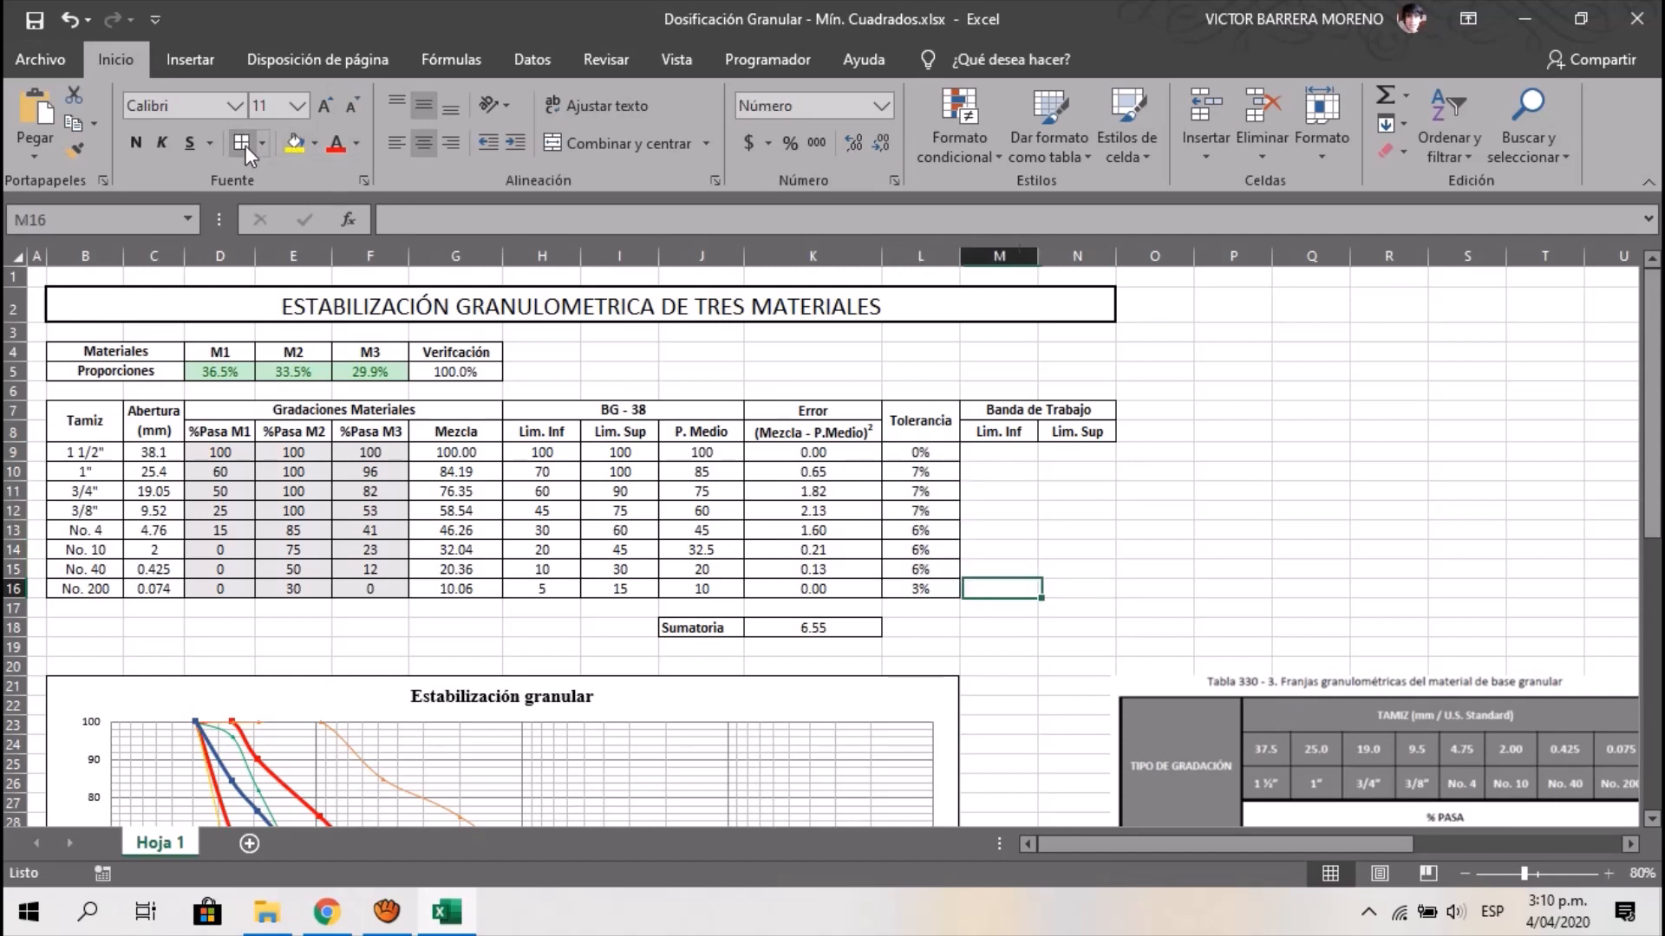
Enter the formula =MAX(H9,G9*(1-L9)) in M9 for the lower limit of the working band
scroll(420, 296, "down", 3)
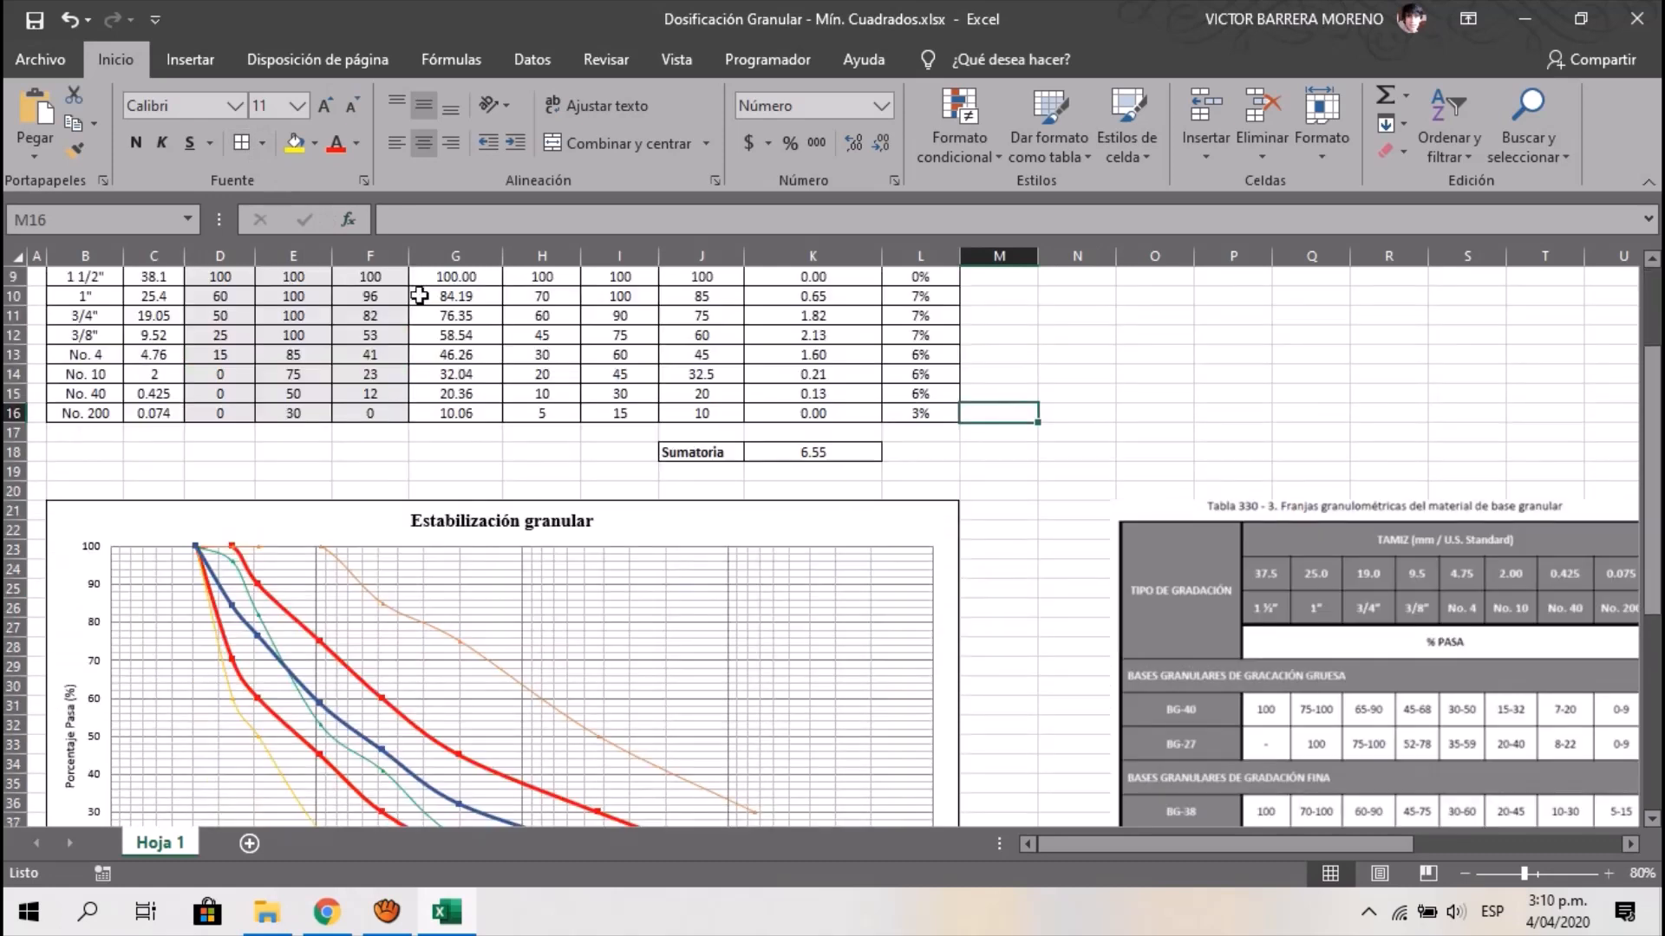
scroll(420, 296, "down", 3)
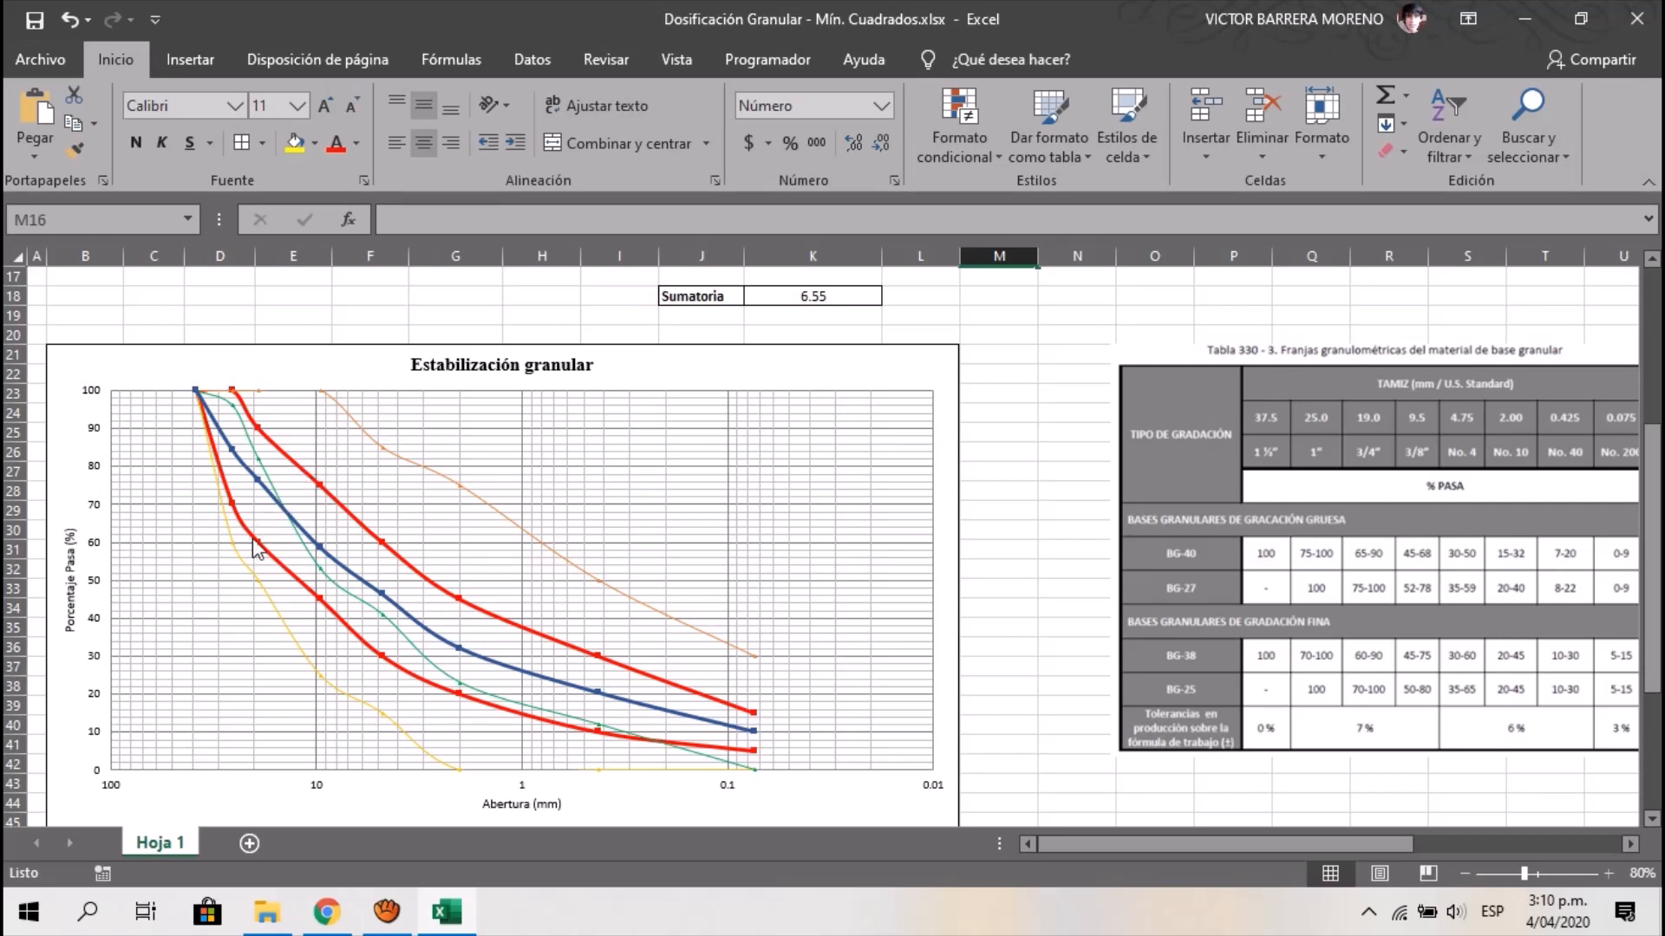
mouse_move(294, 531)
scroll(365, 579, "up", 6)
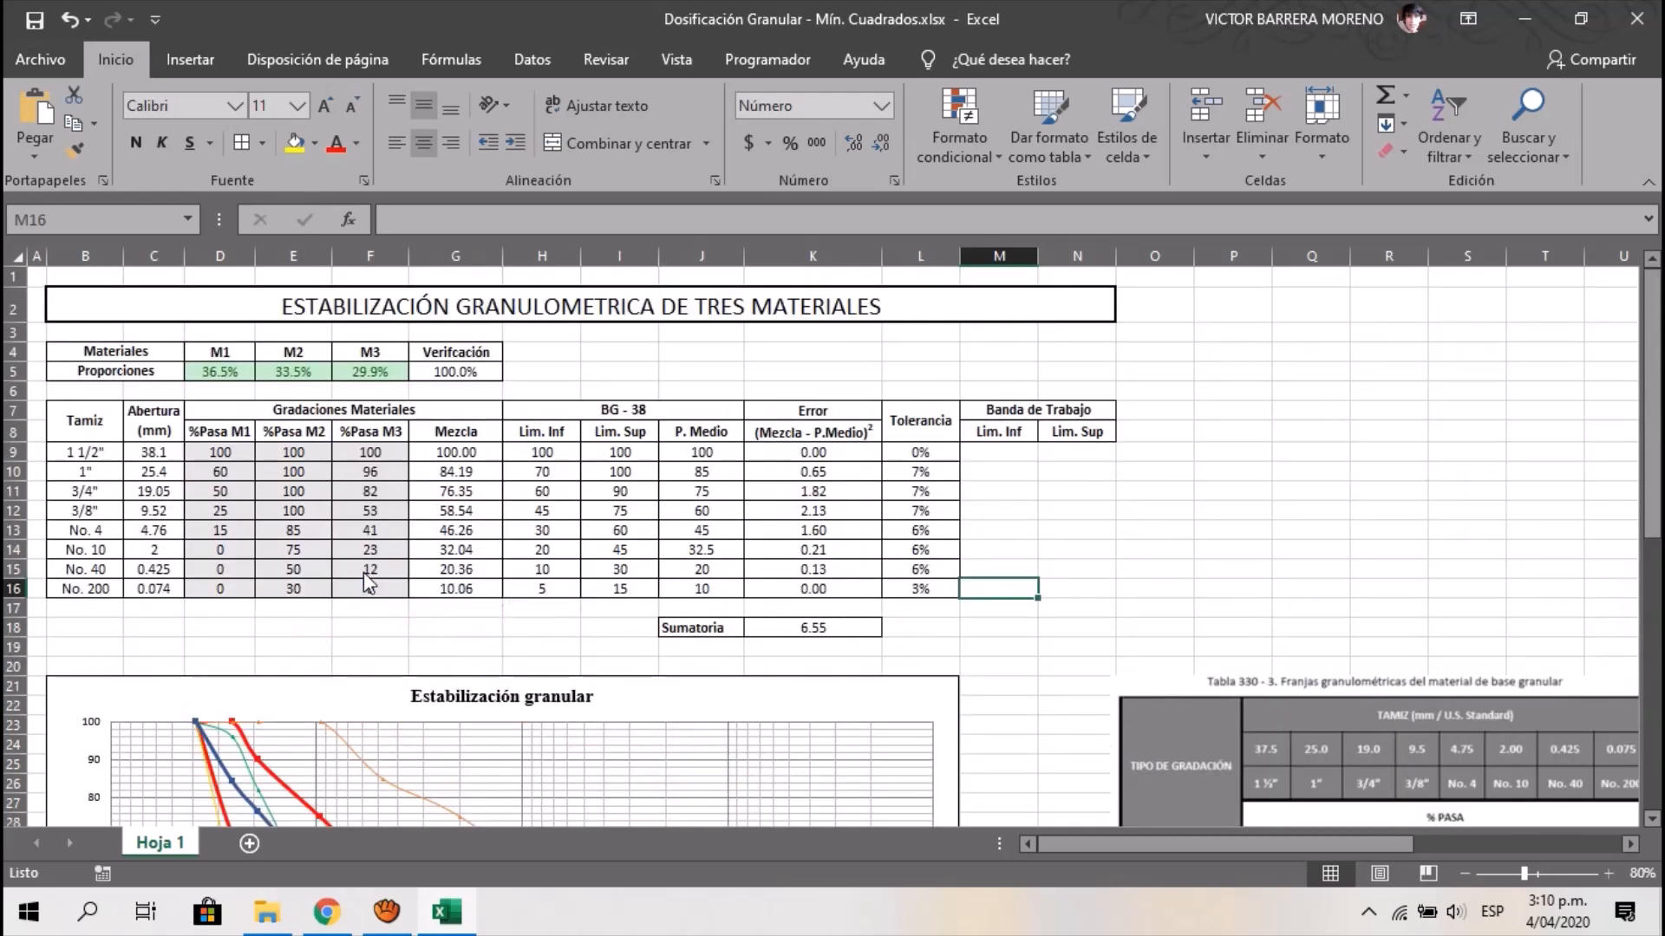
left_click(1002, 452)
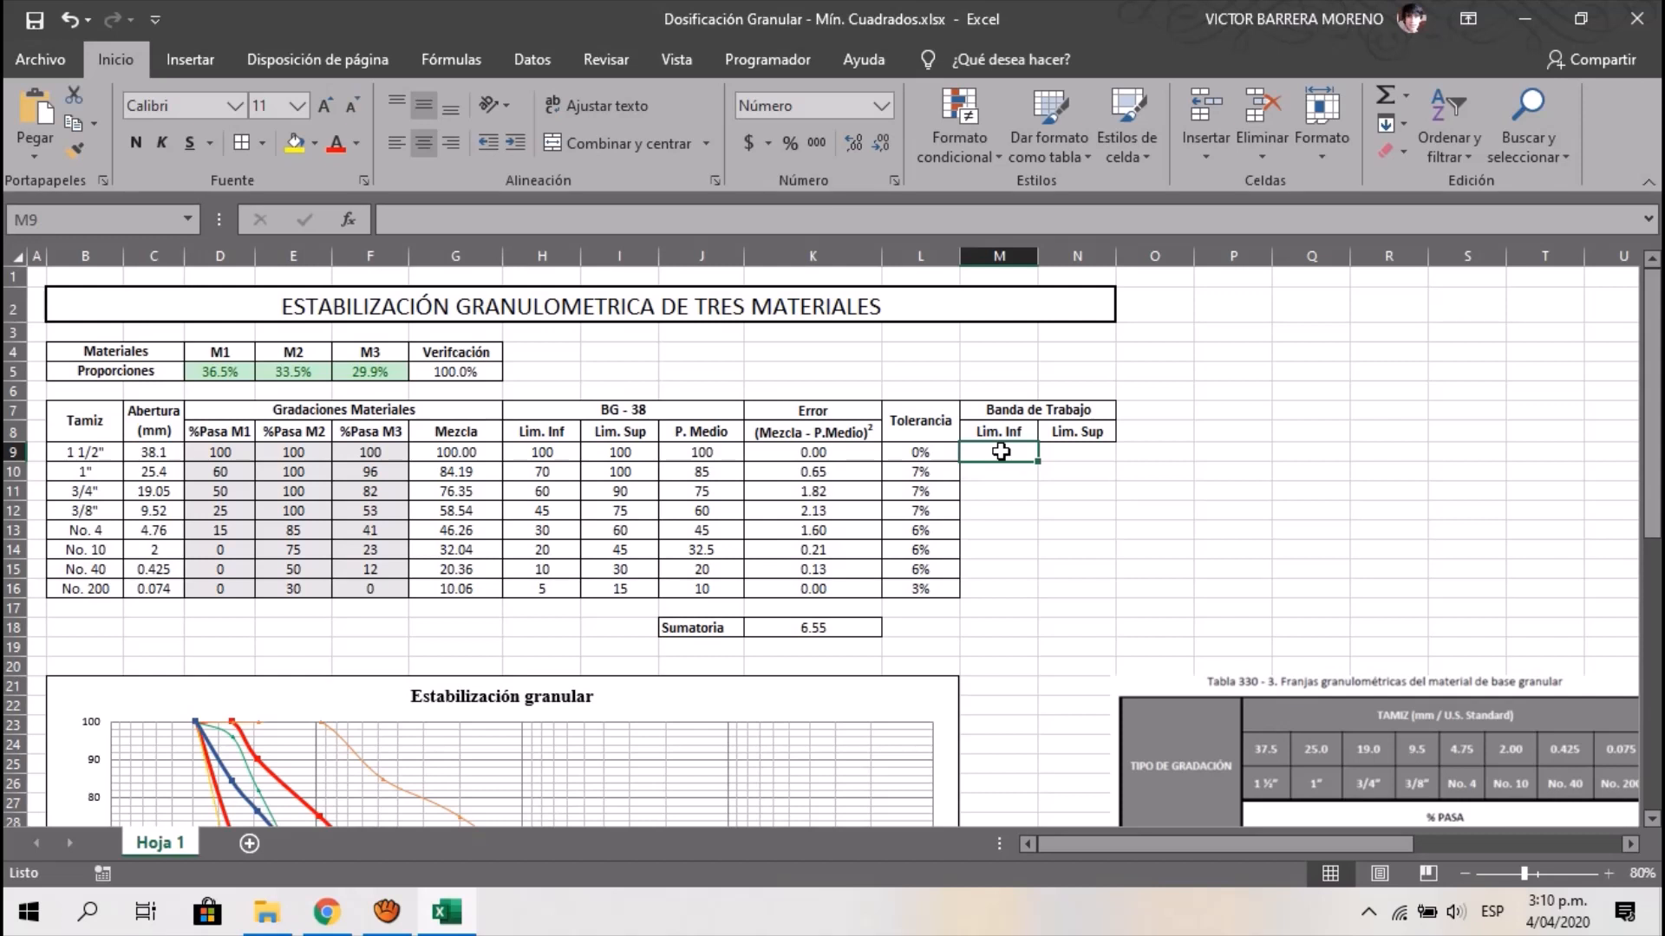
type("=")
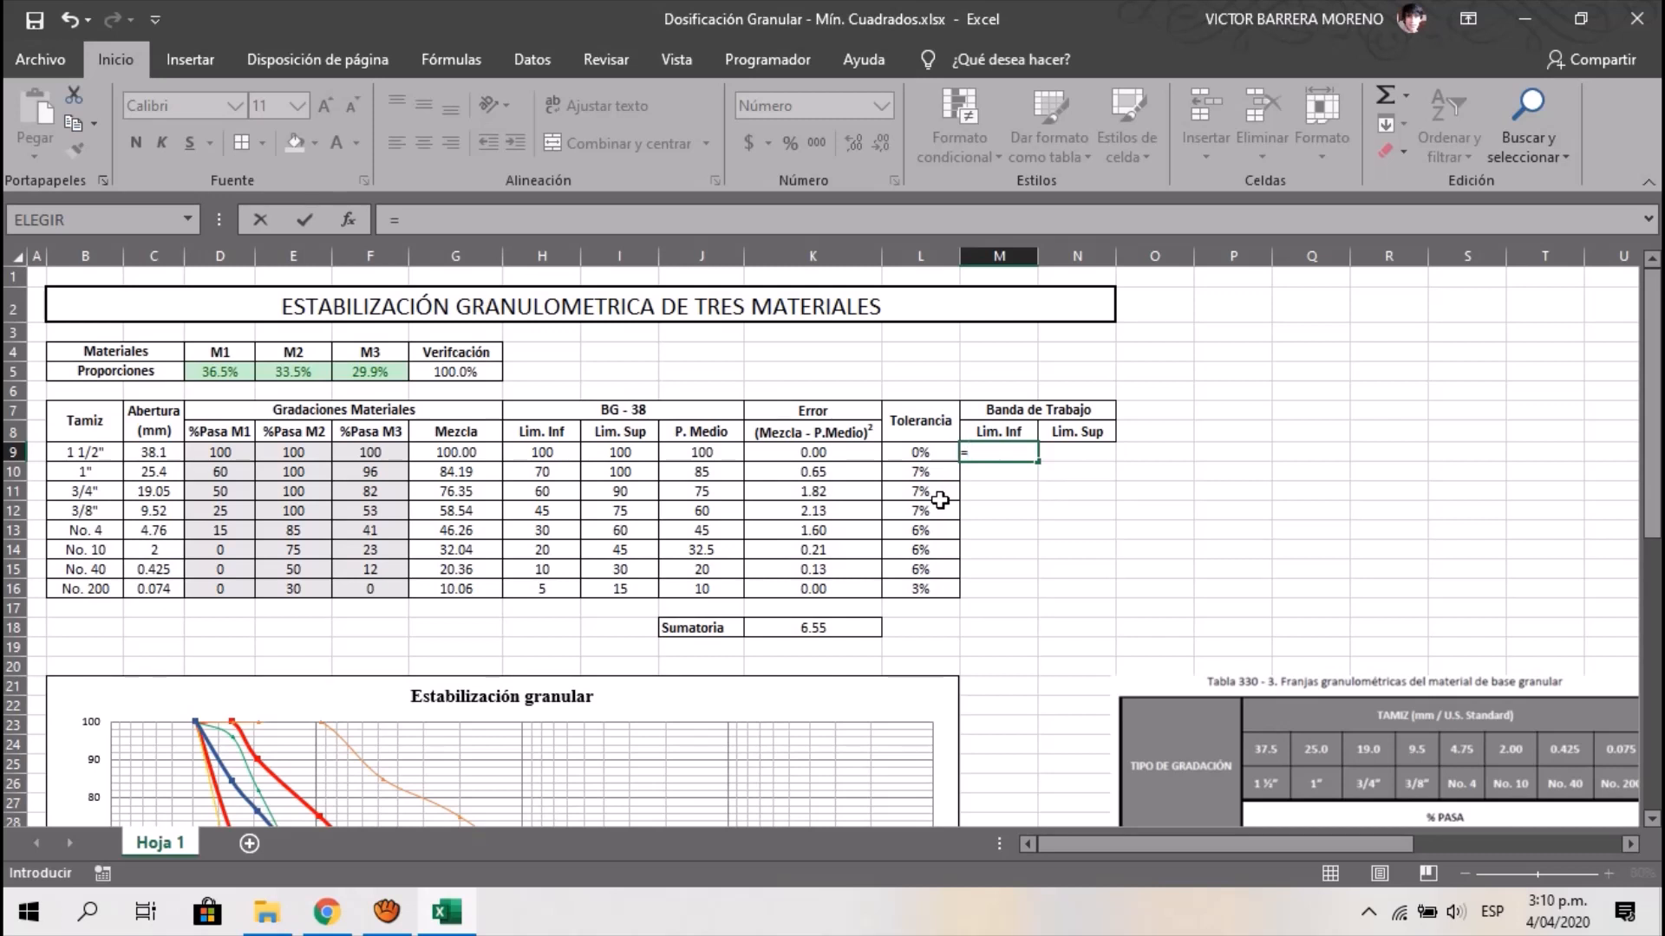
type("ma")
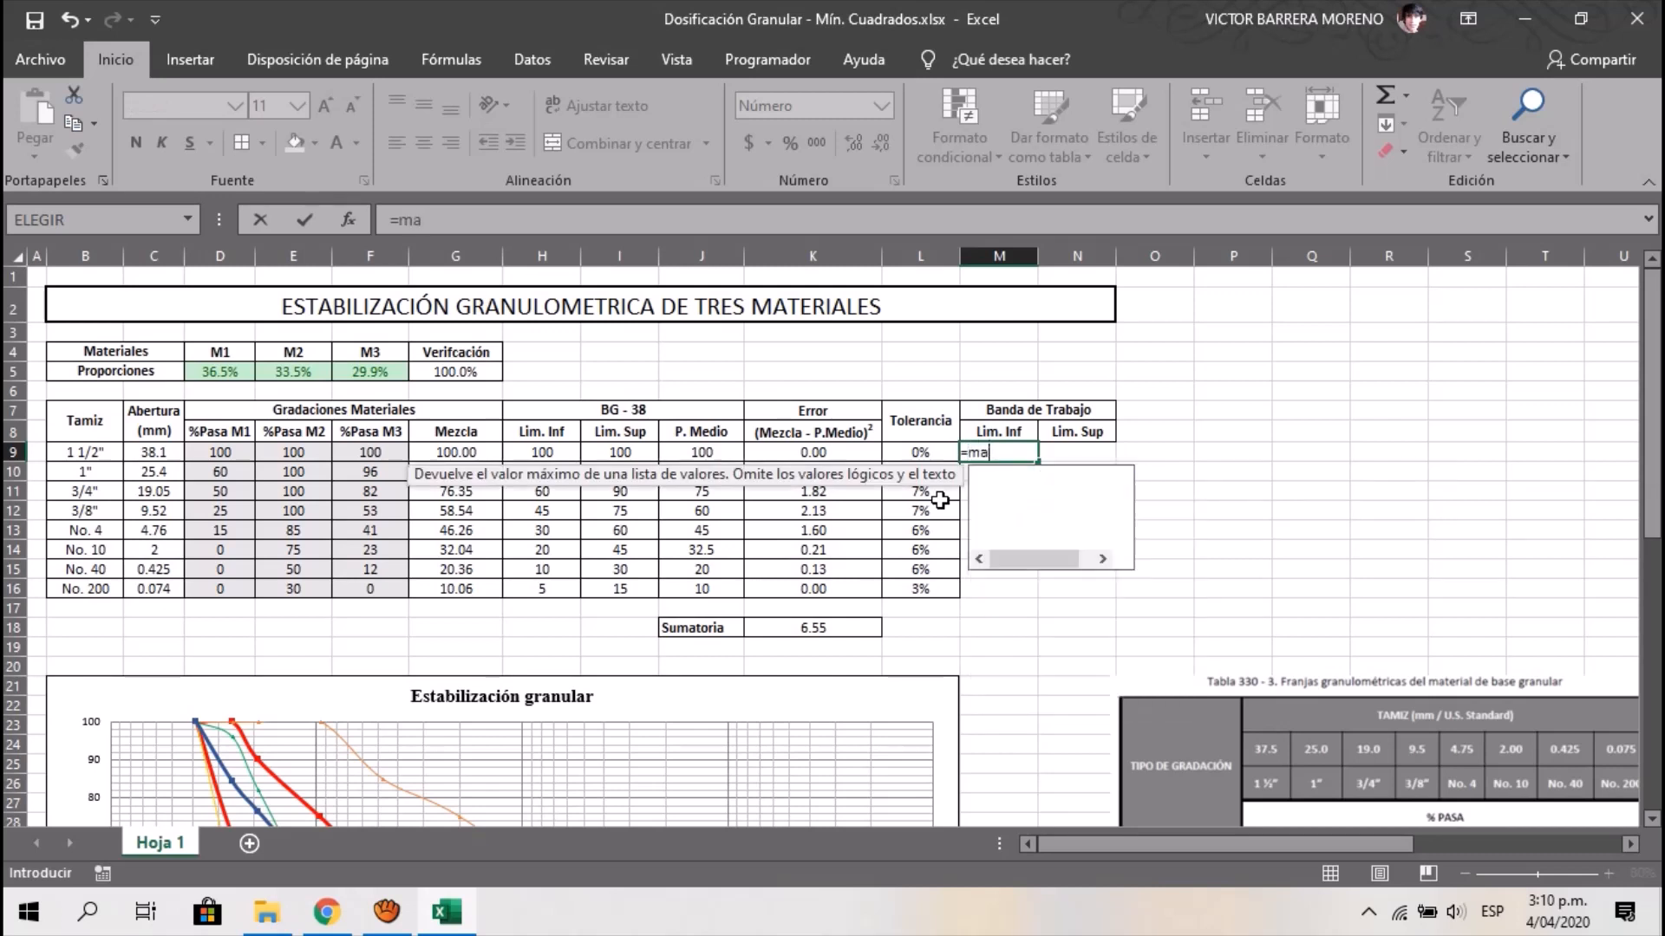
type("x(")
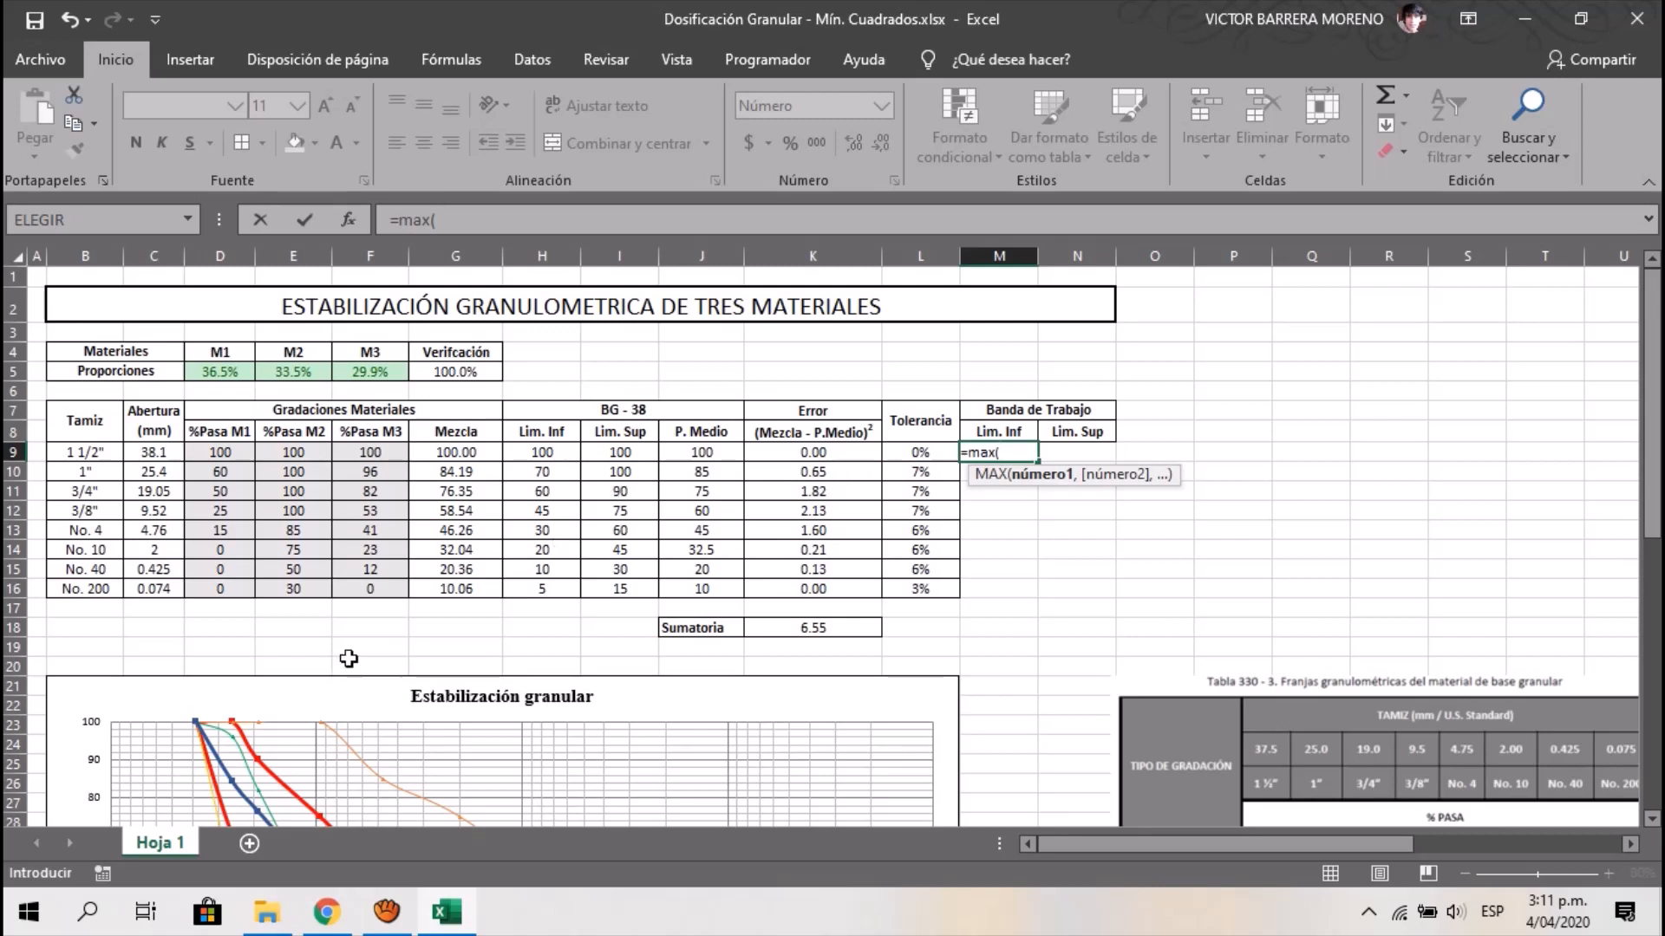
left_click(542, 451)
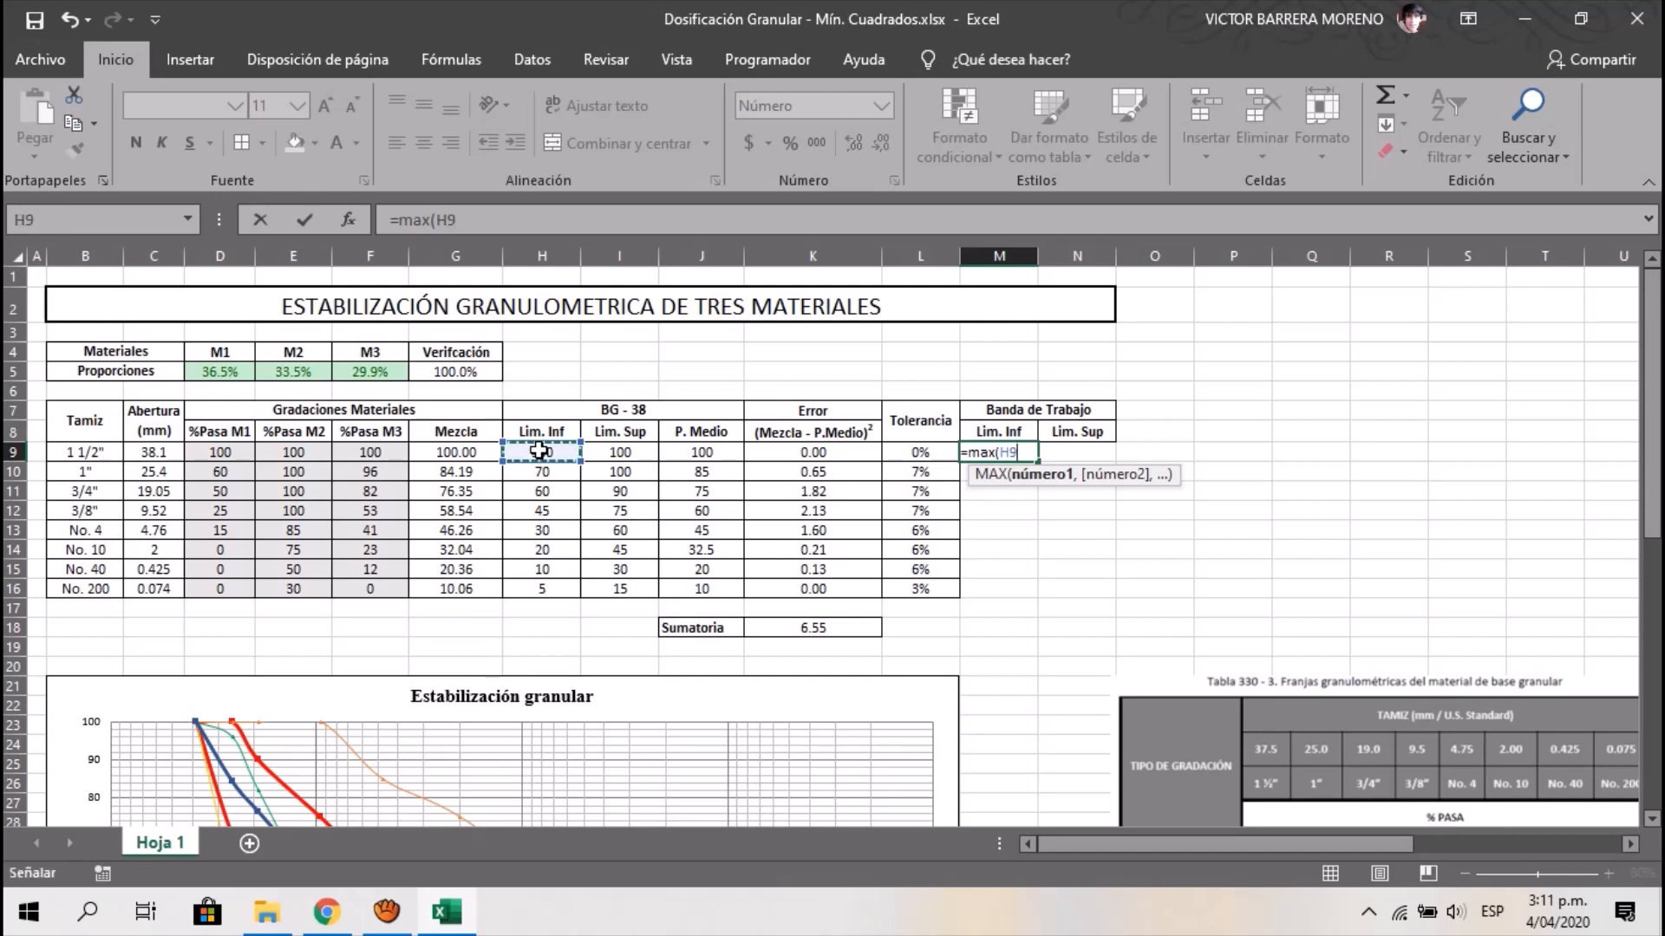
type(",")
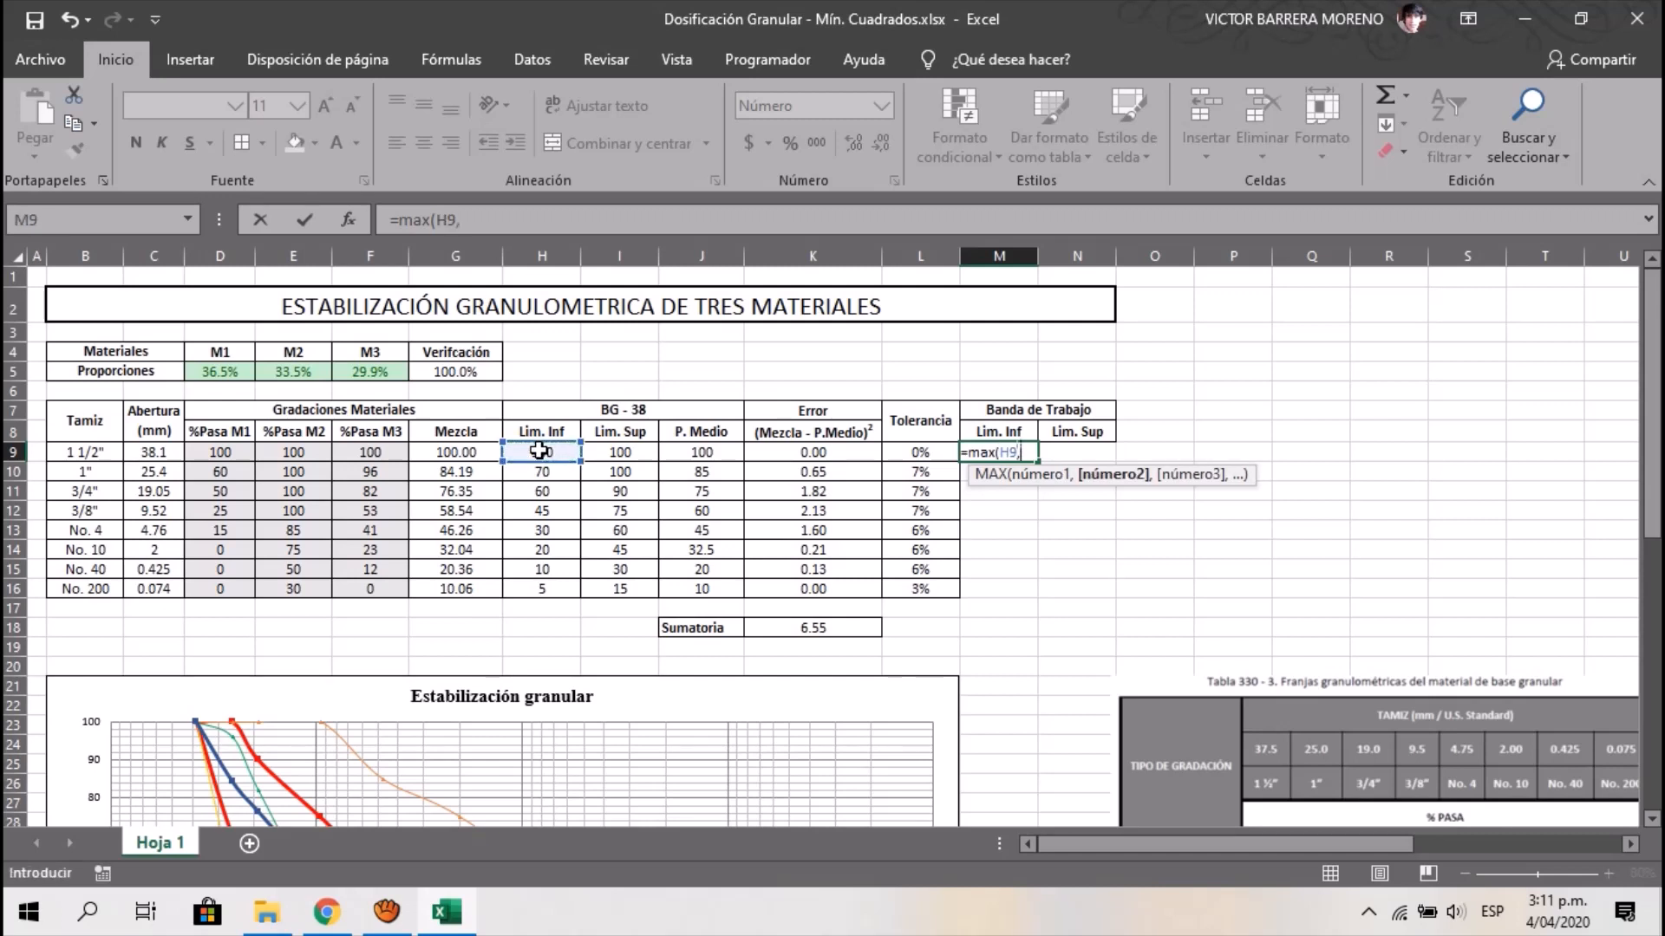
left_click(460, 452)
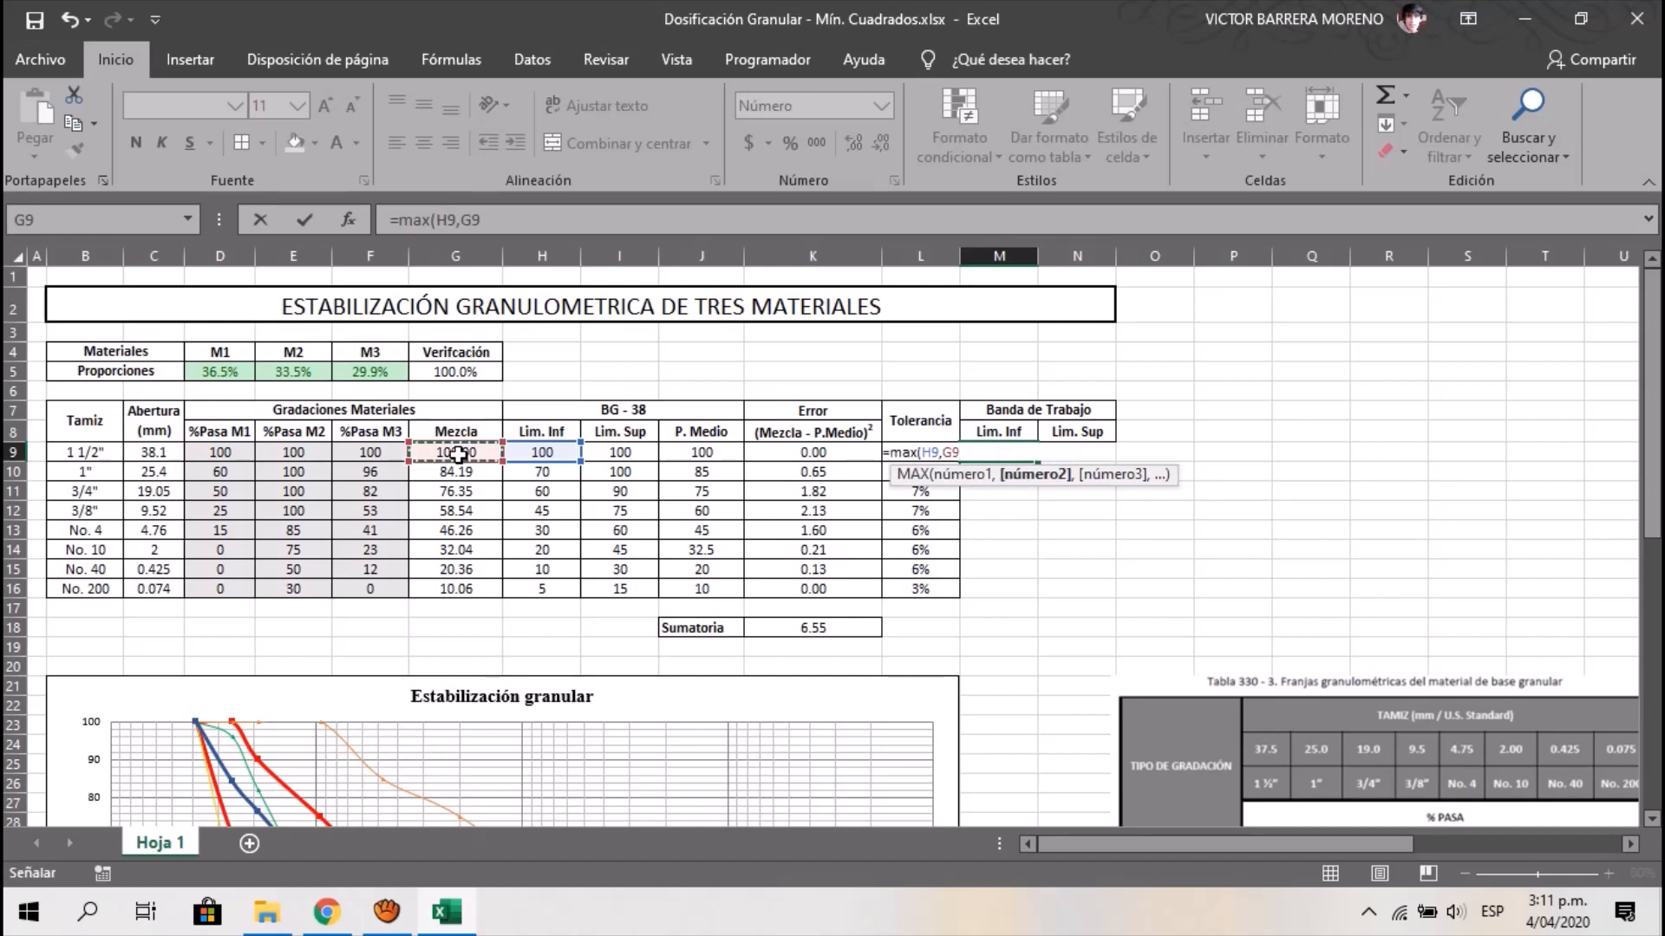
type("*")
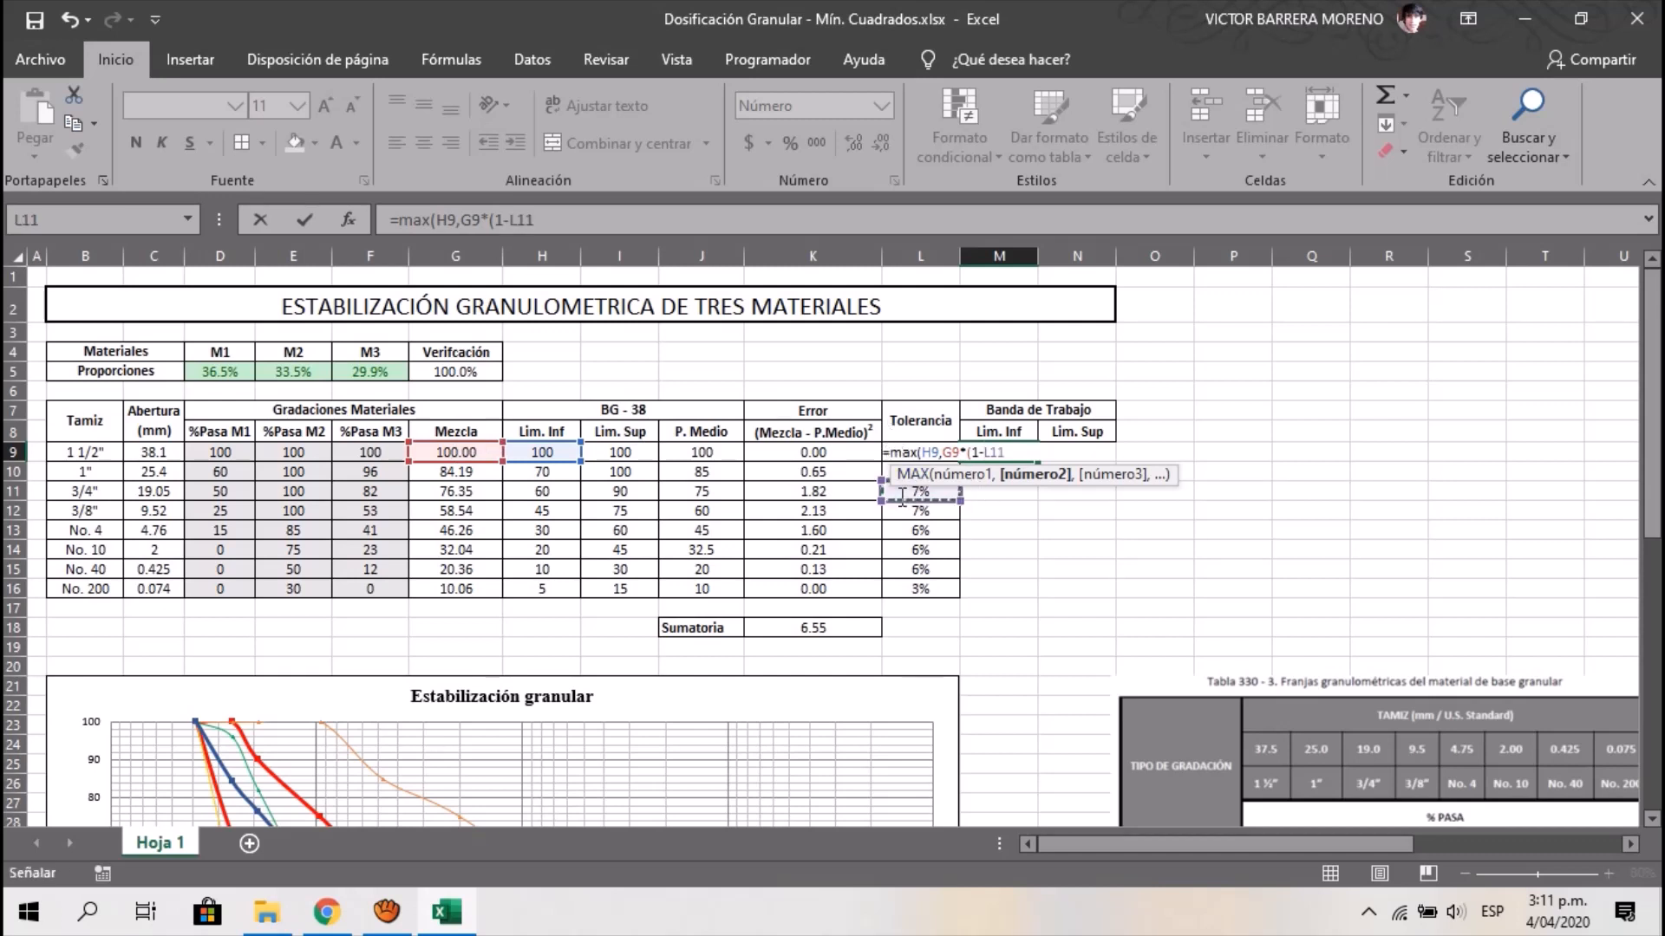
left_click(908, 455)
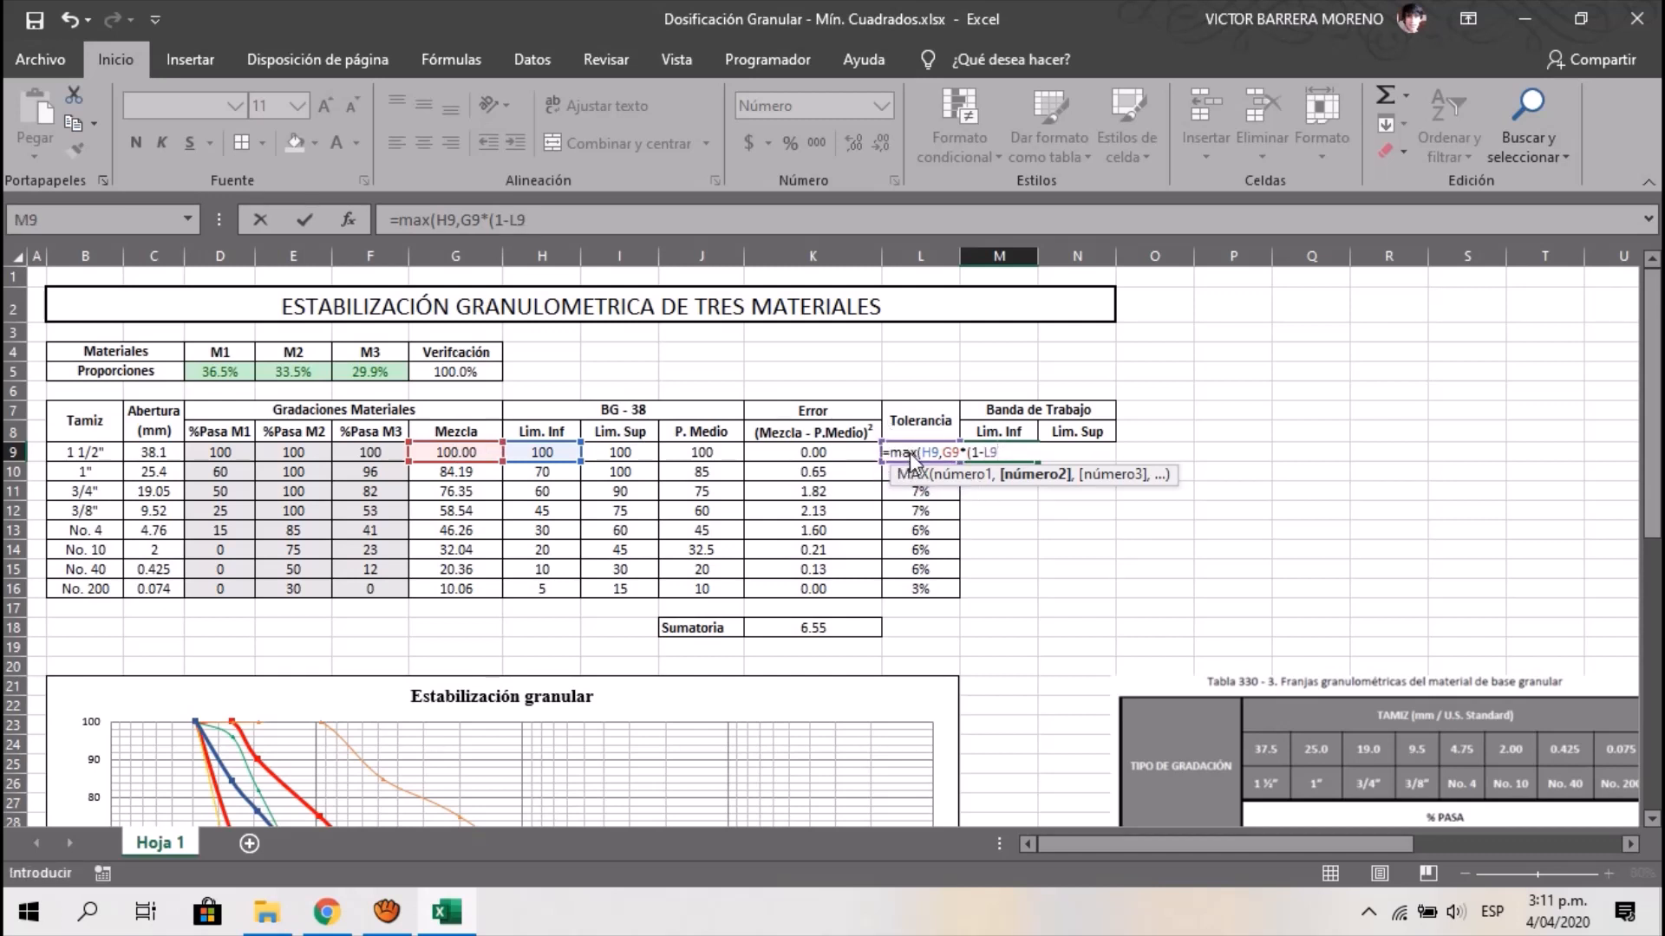
type(")")
key("Return")
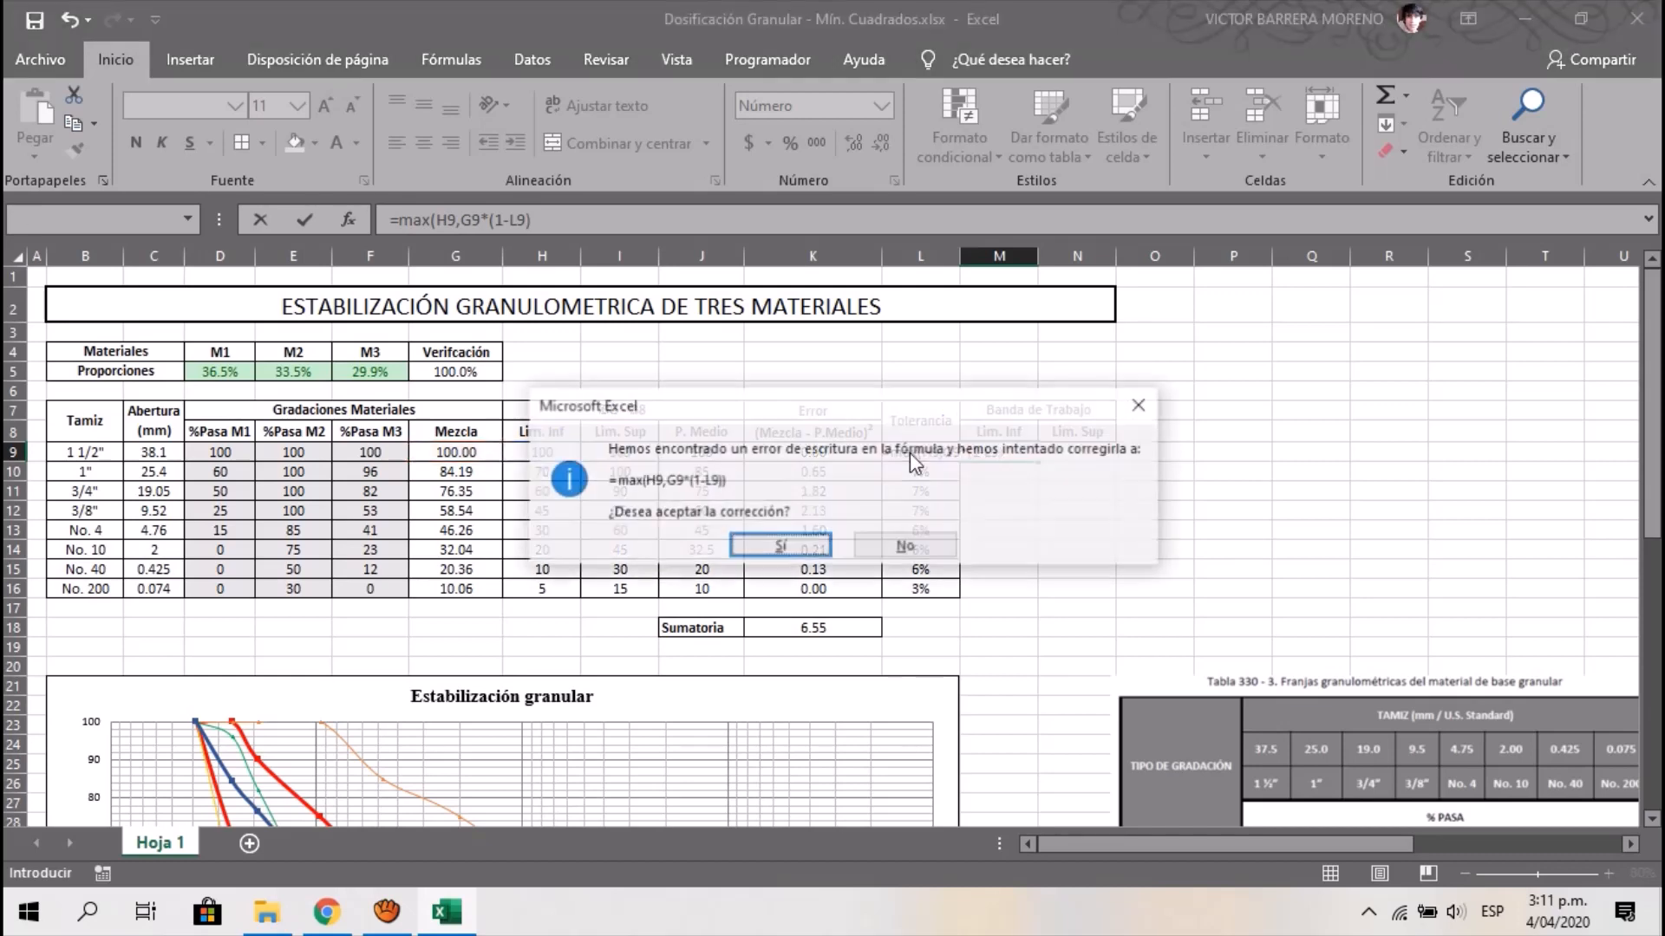
key("Return")
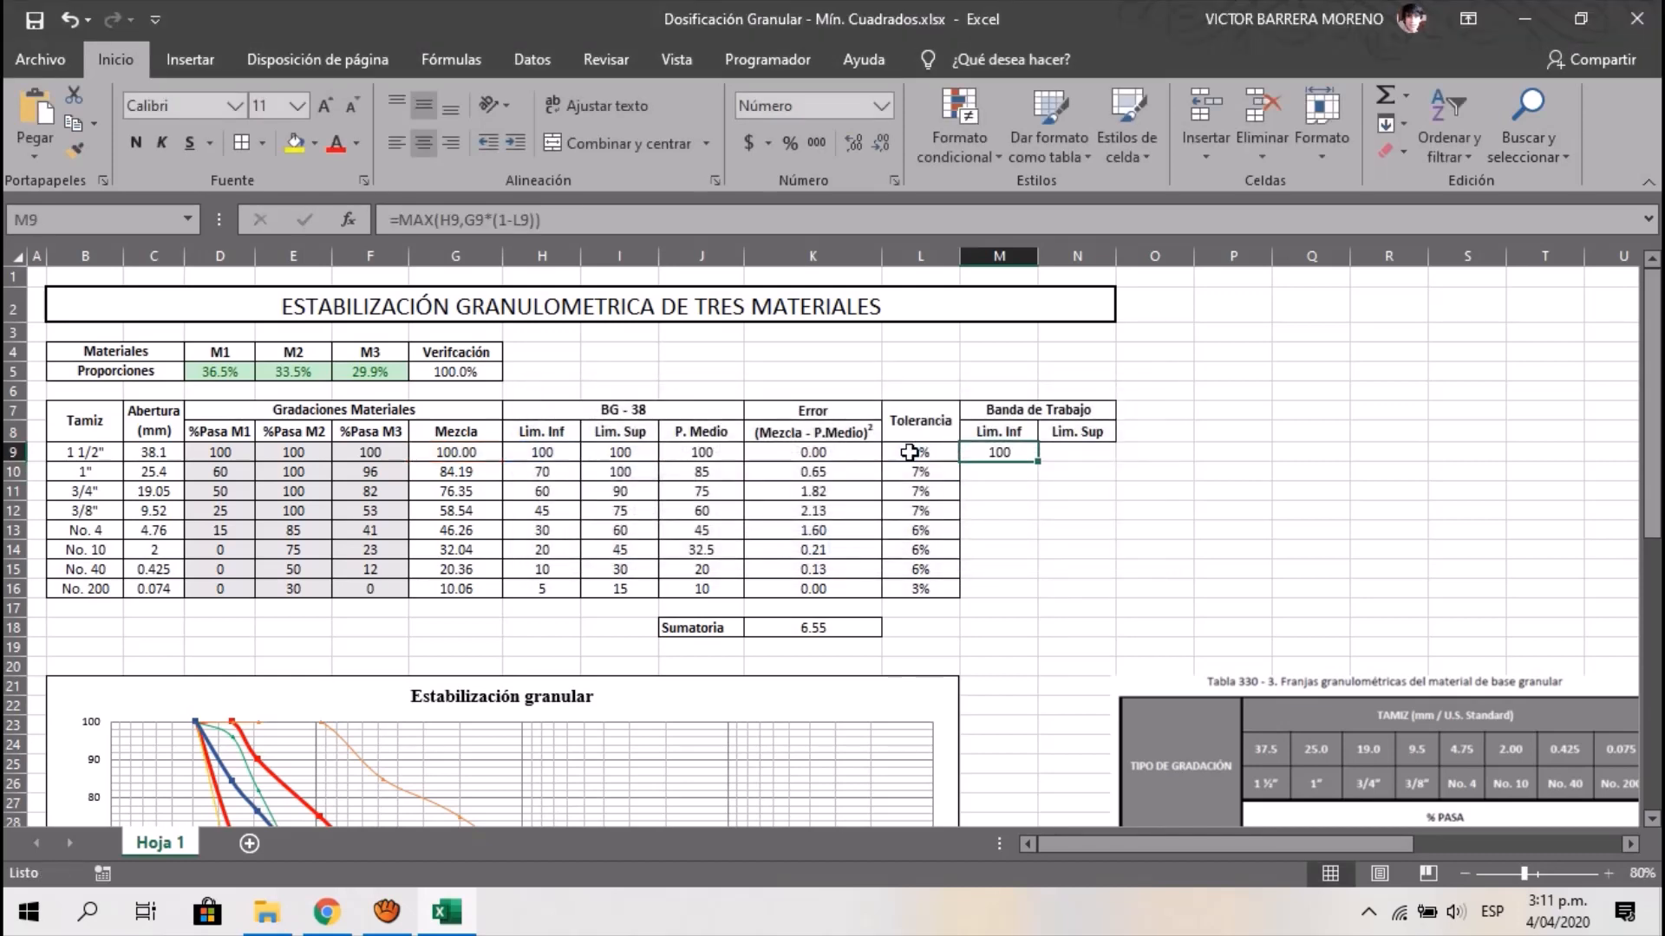
Review the lower limit formula in M9 and fill it down to M16
left_click(586, 223)
key("Return")
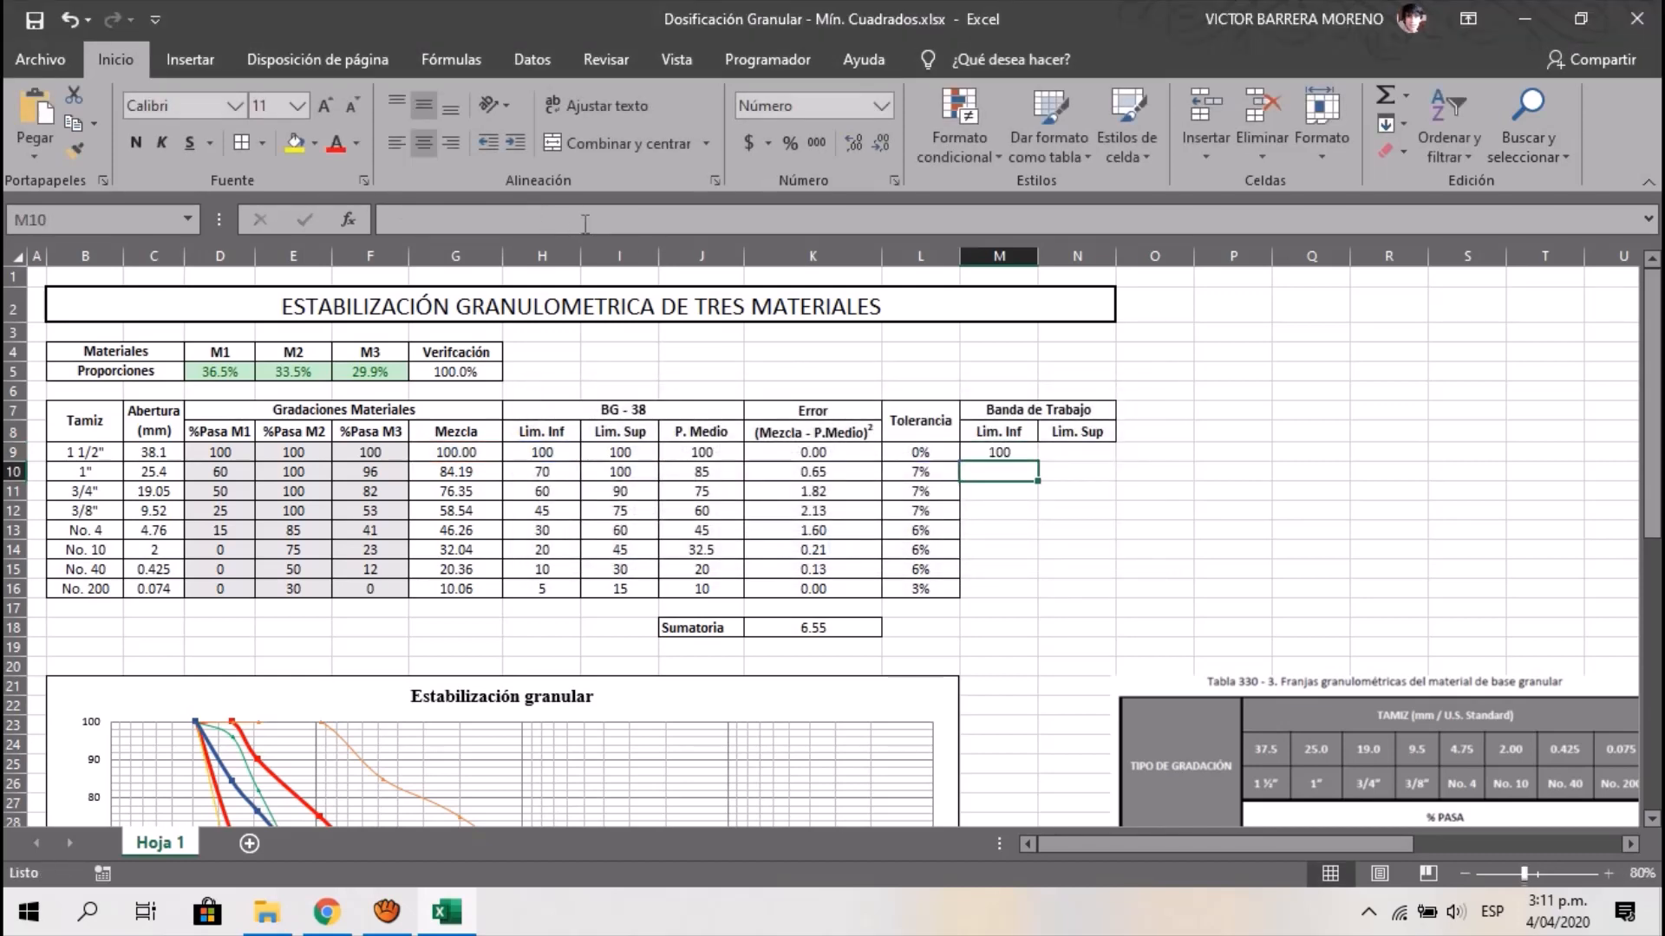
key("Up")
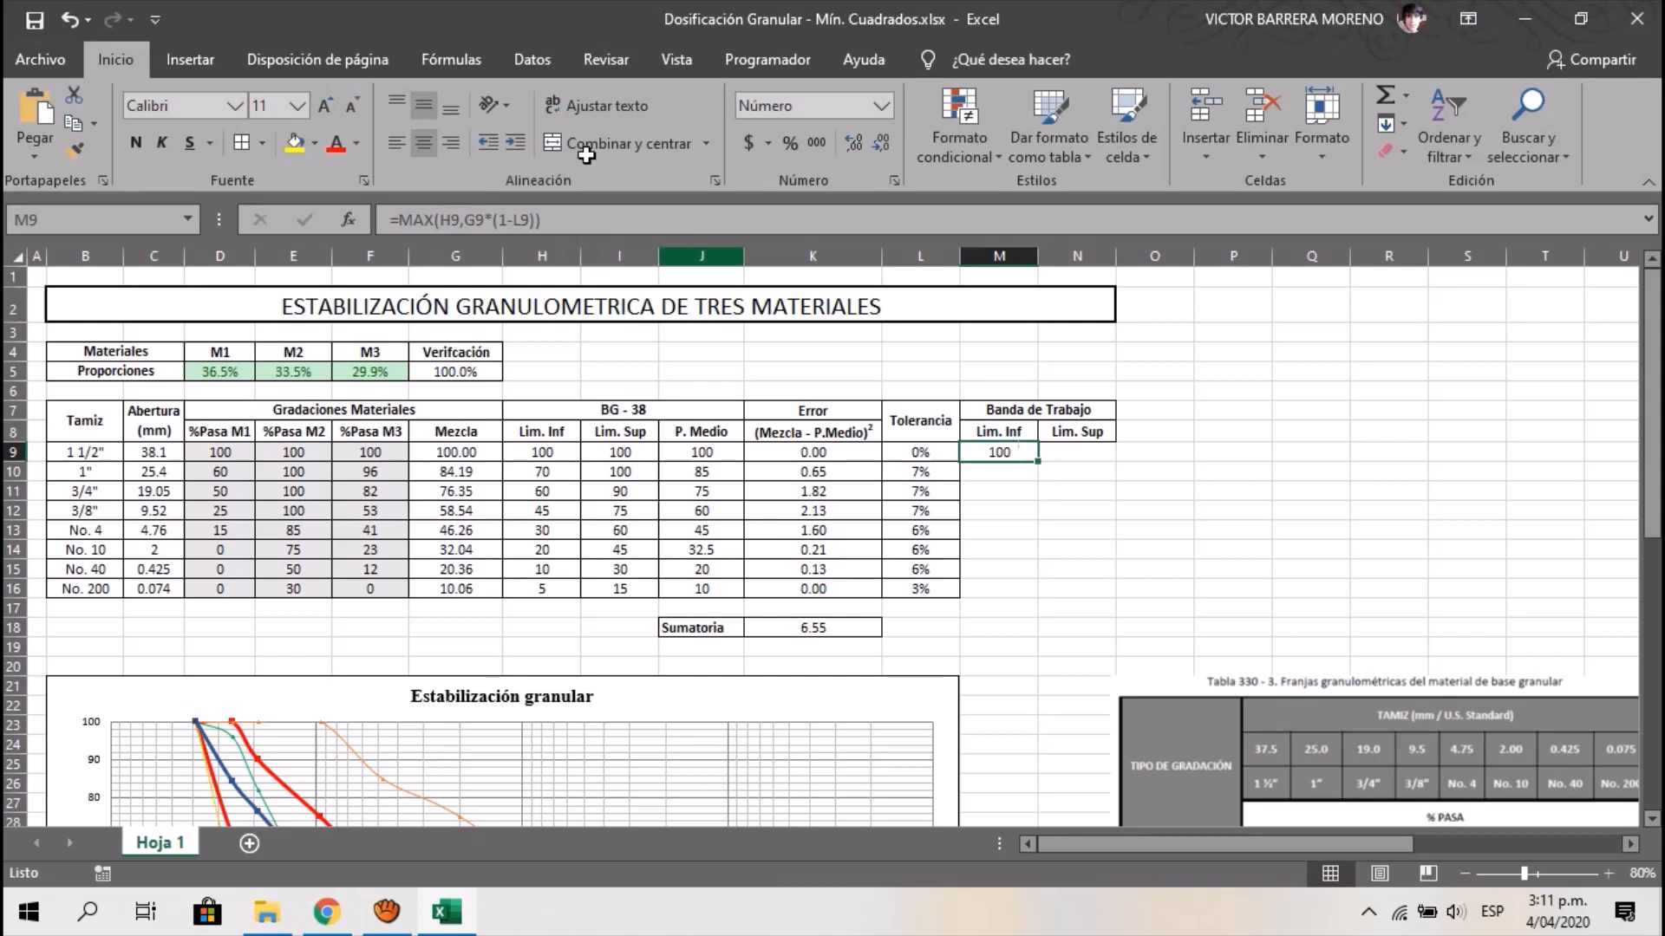
left_click(629, 221)
key("Escape")
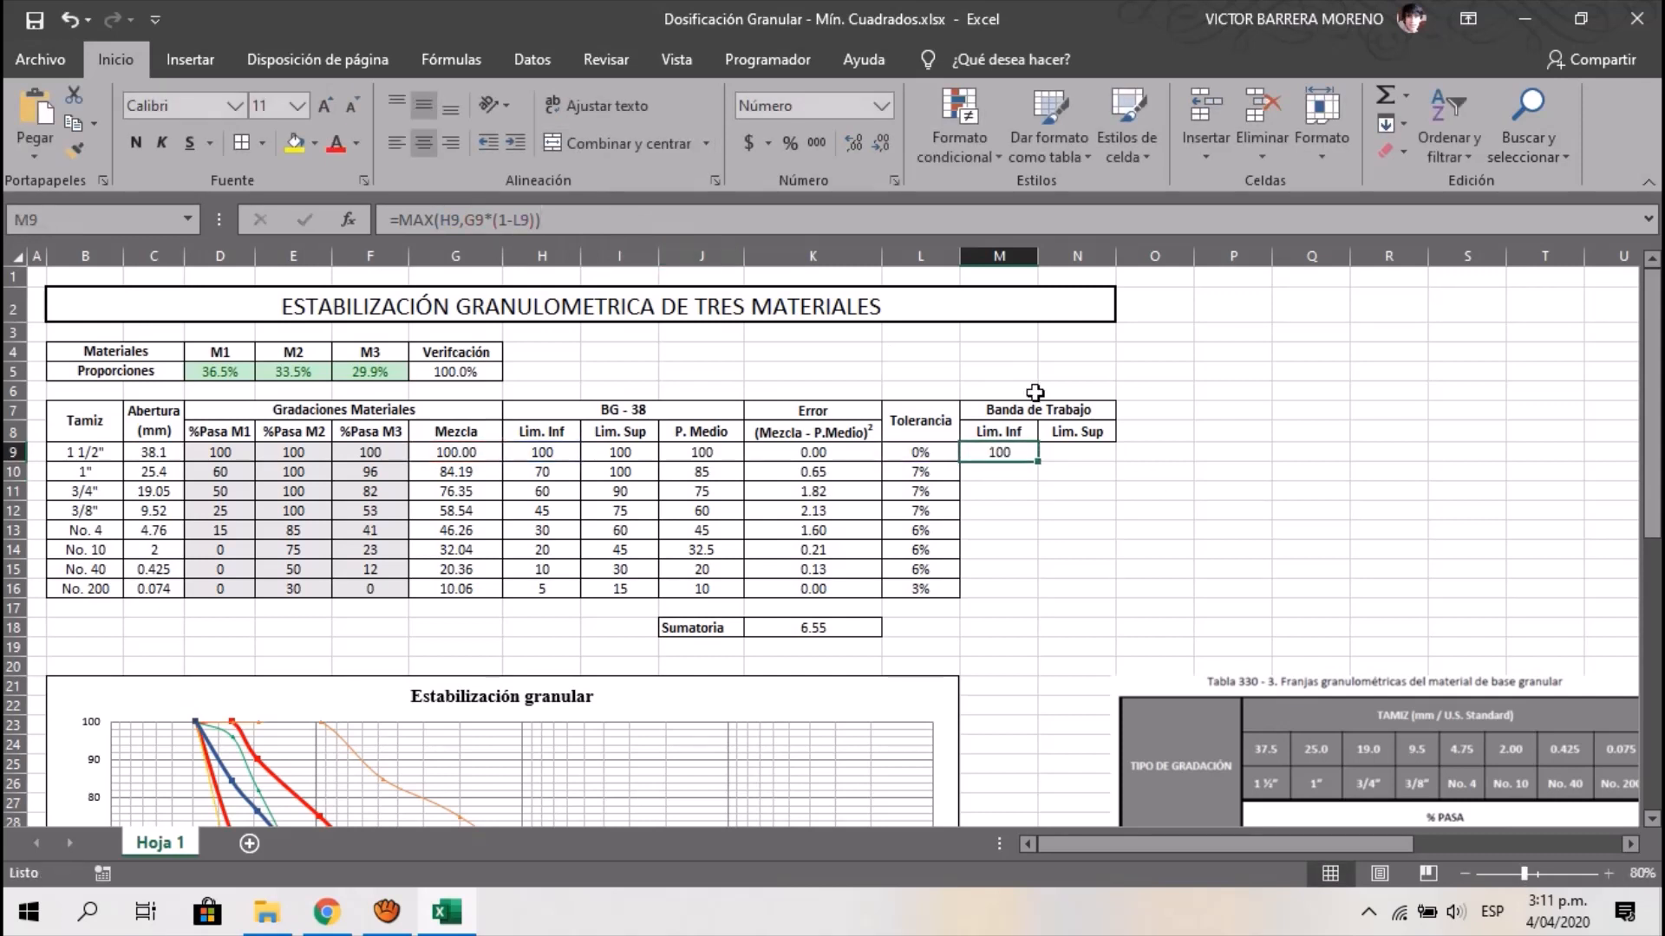
left_click_drag(1038, 462, 1024, 595)
left_click(1073, 522)
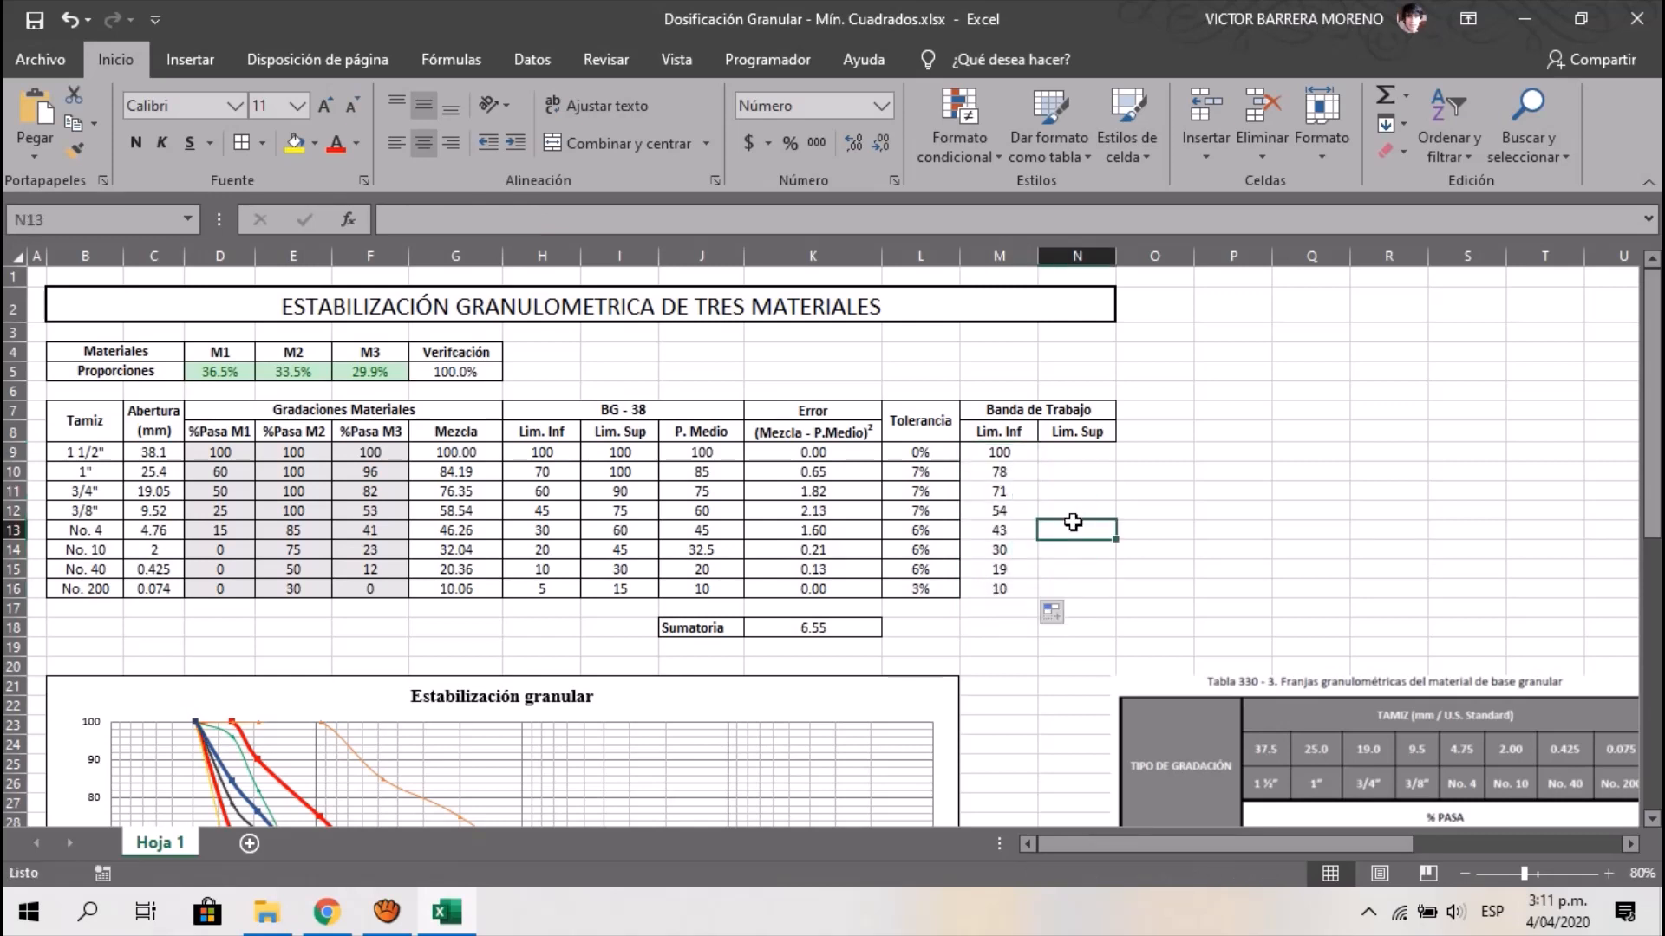
Enter the formula =MIN(I9,G9*(1+L9)) in N9 for the upper limit of the working band
scroll(870, 538, "down", 2)
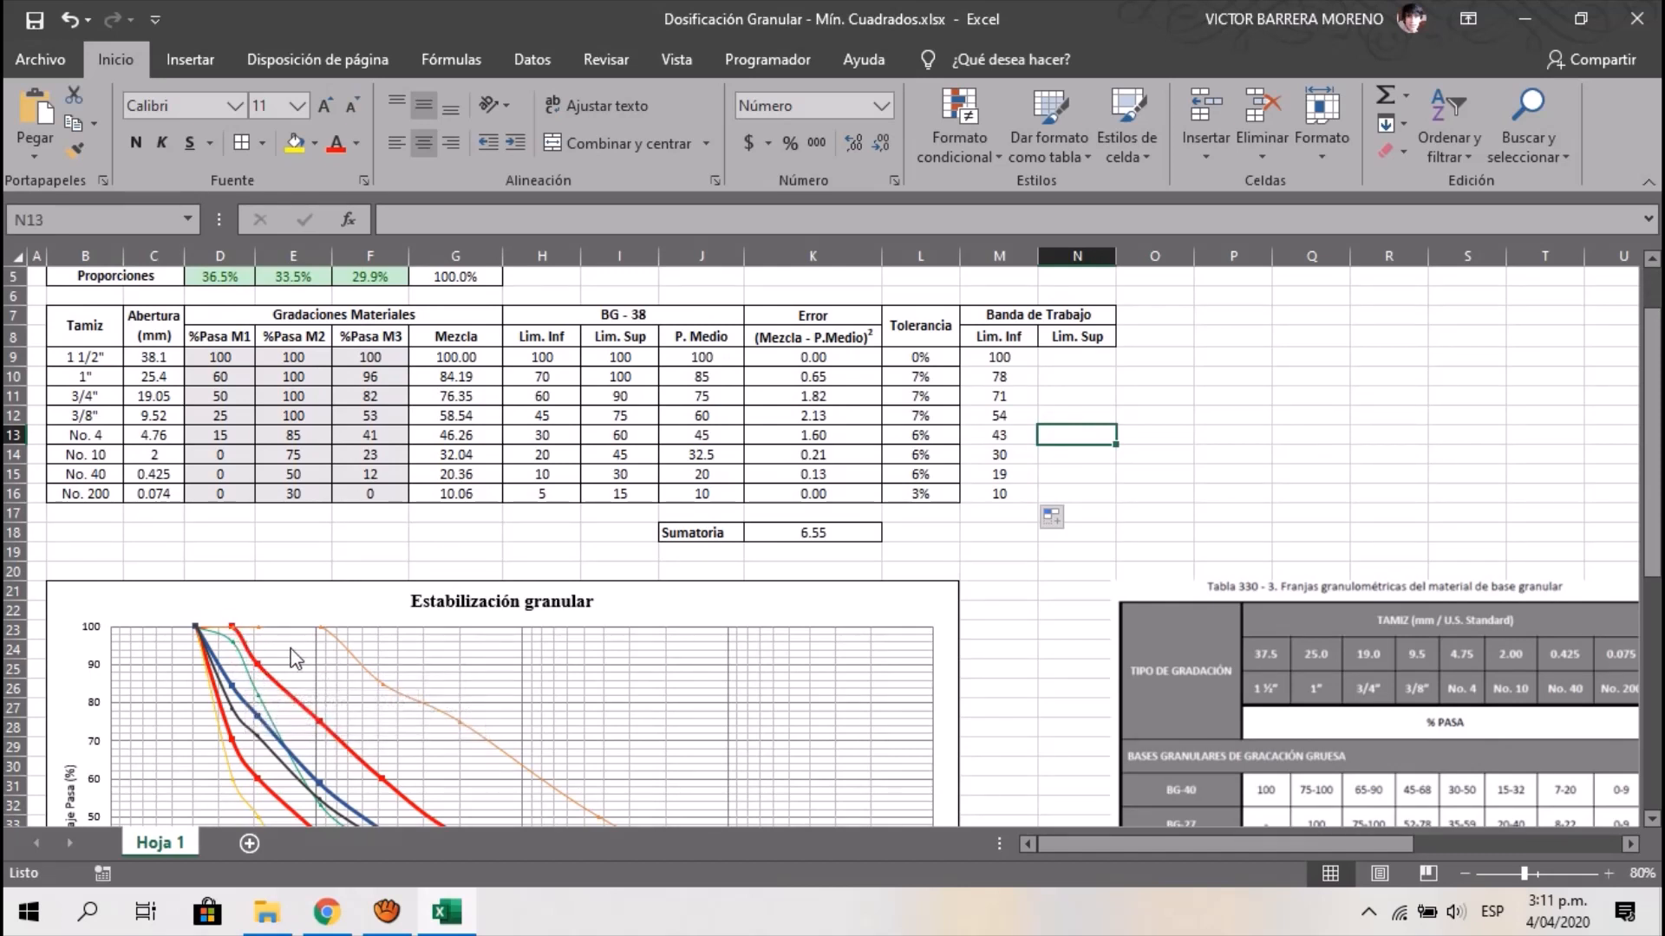
scroll(649, 694, "down", 3)
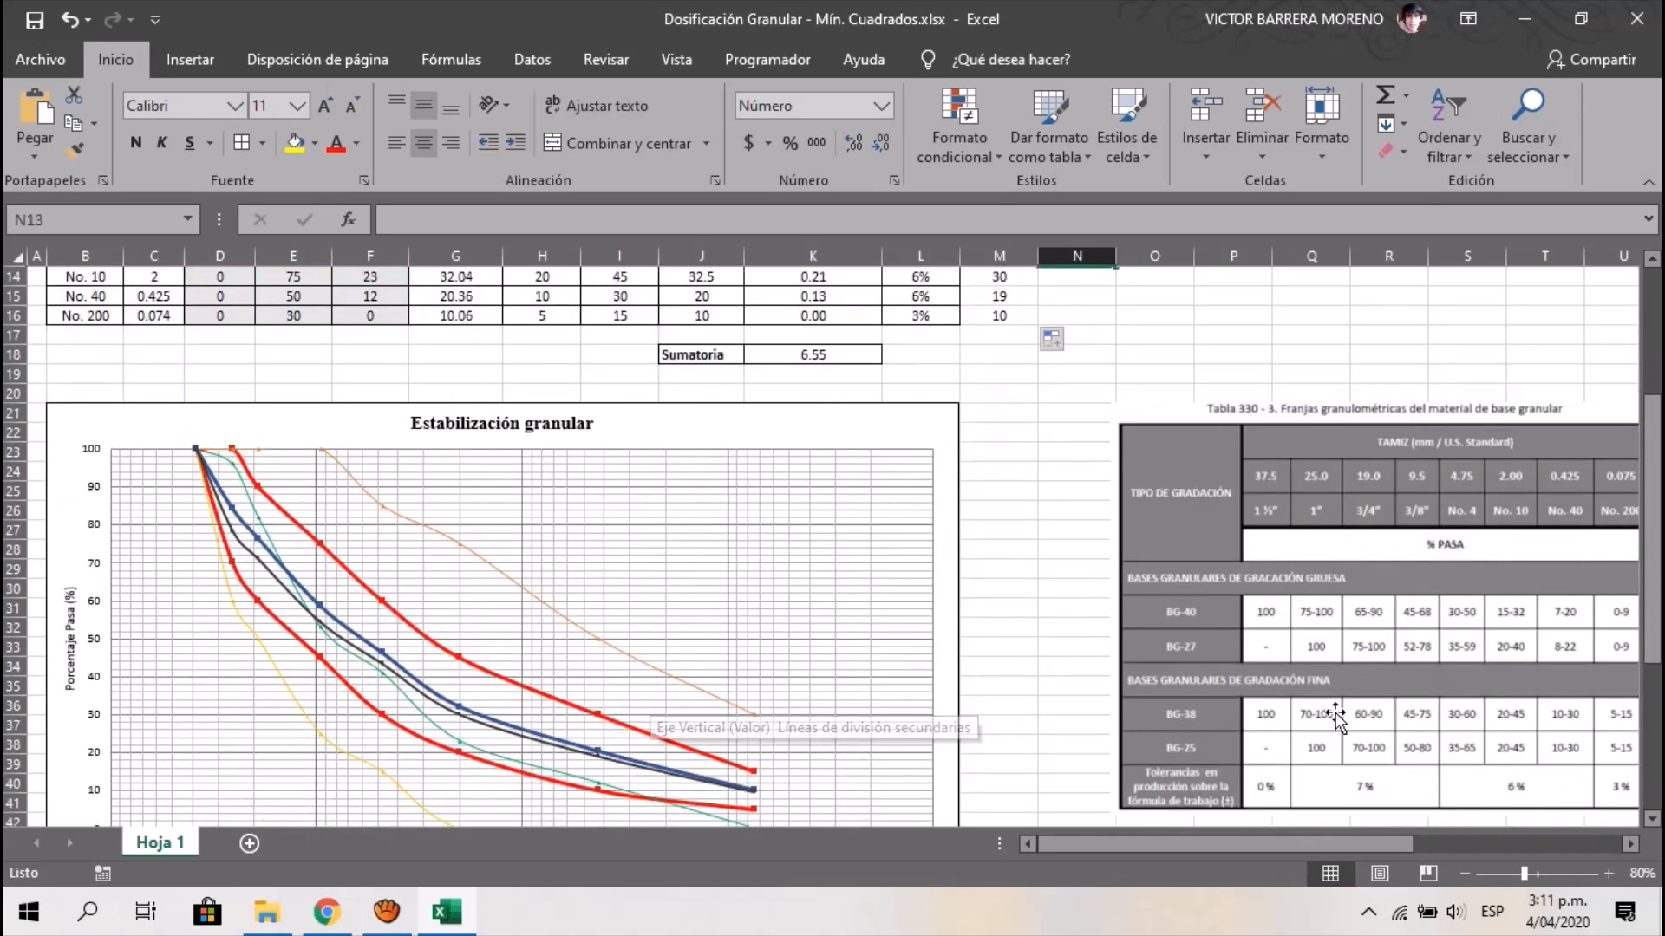
scroll(1059, 654, "up", 5)
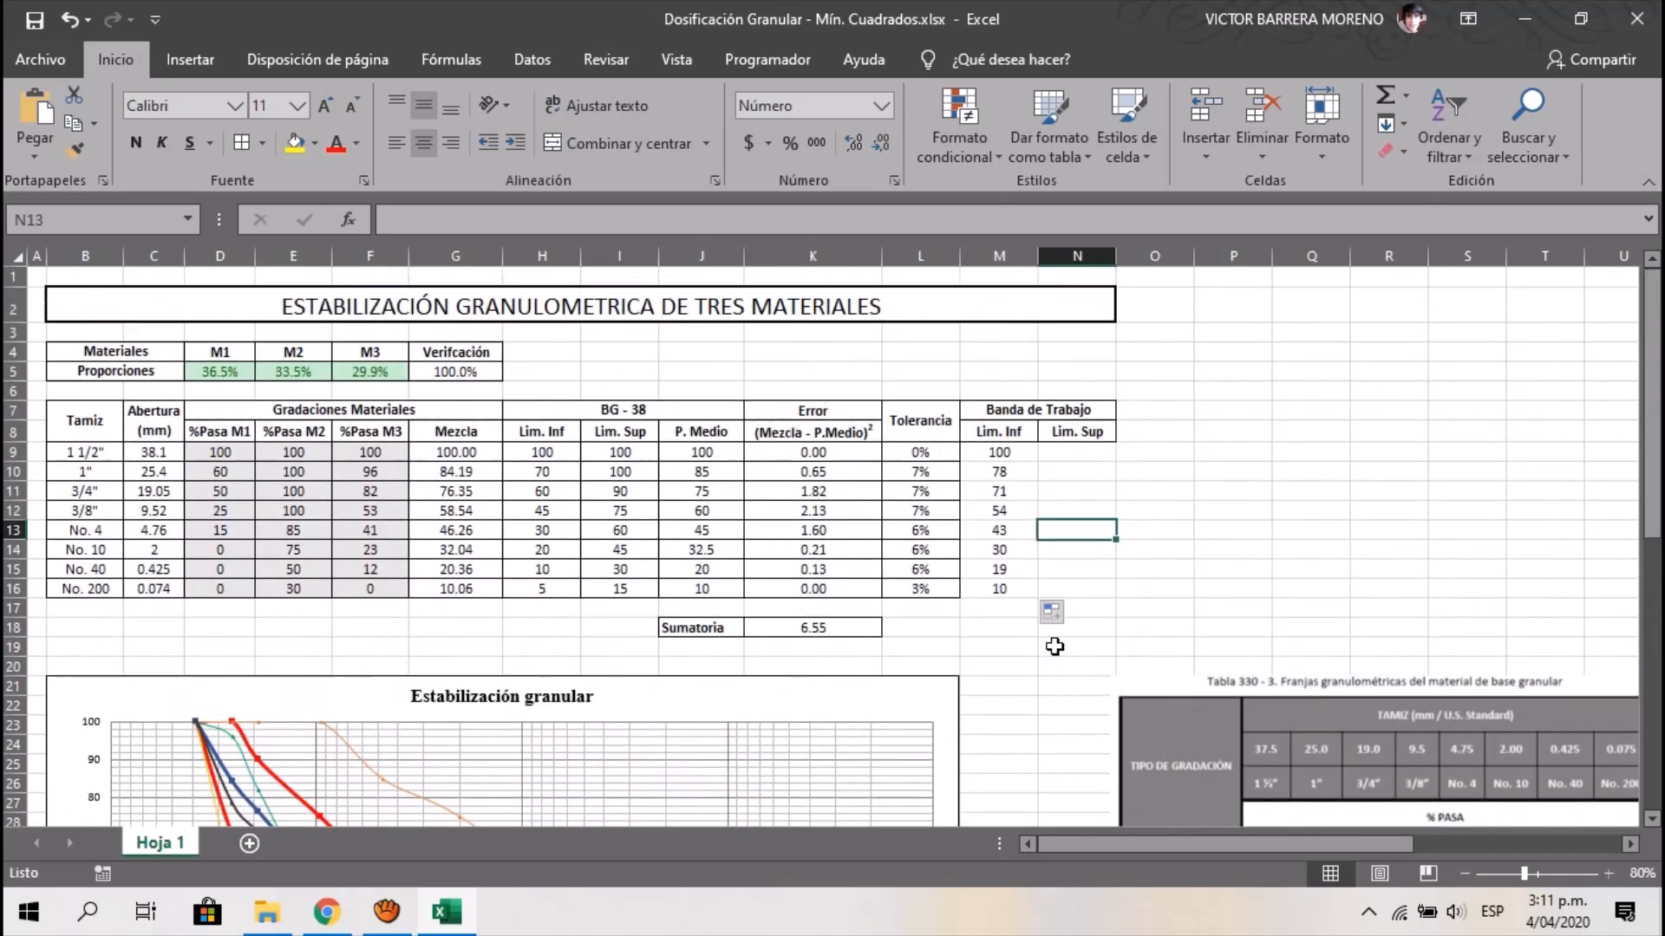
left_click(1067, 451)
type("=min")
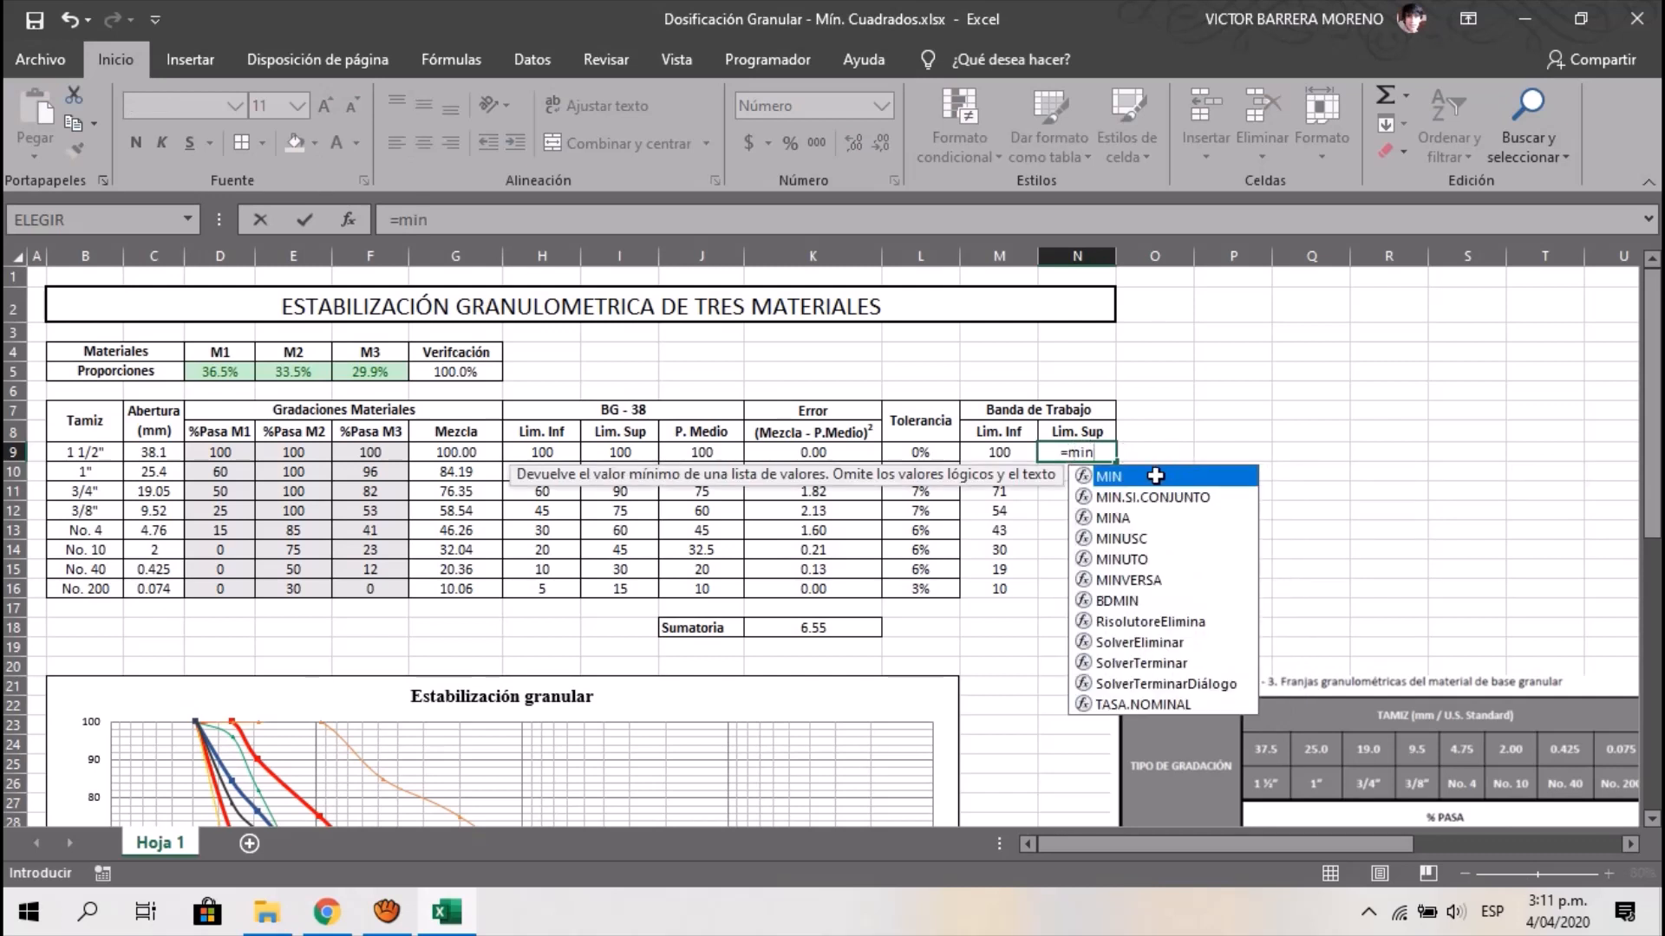
key("Tab")
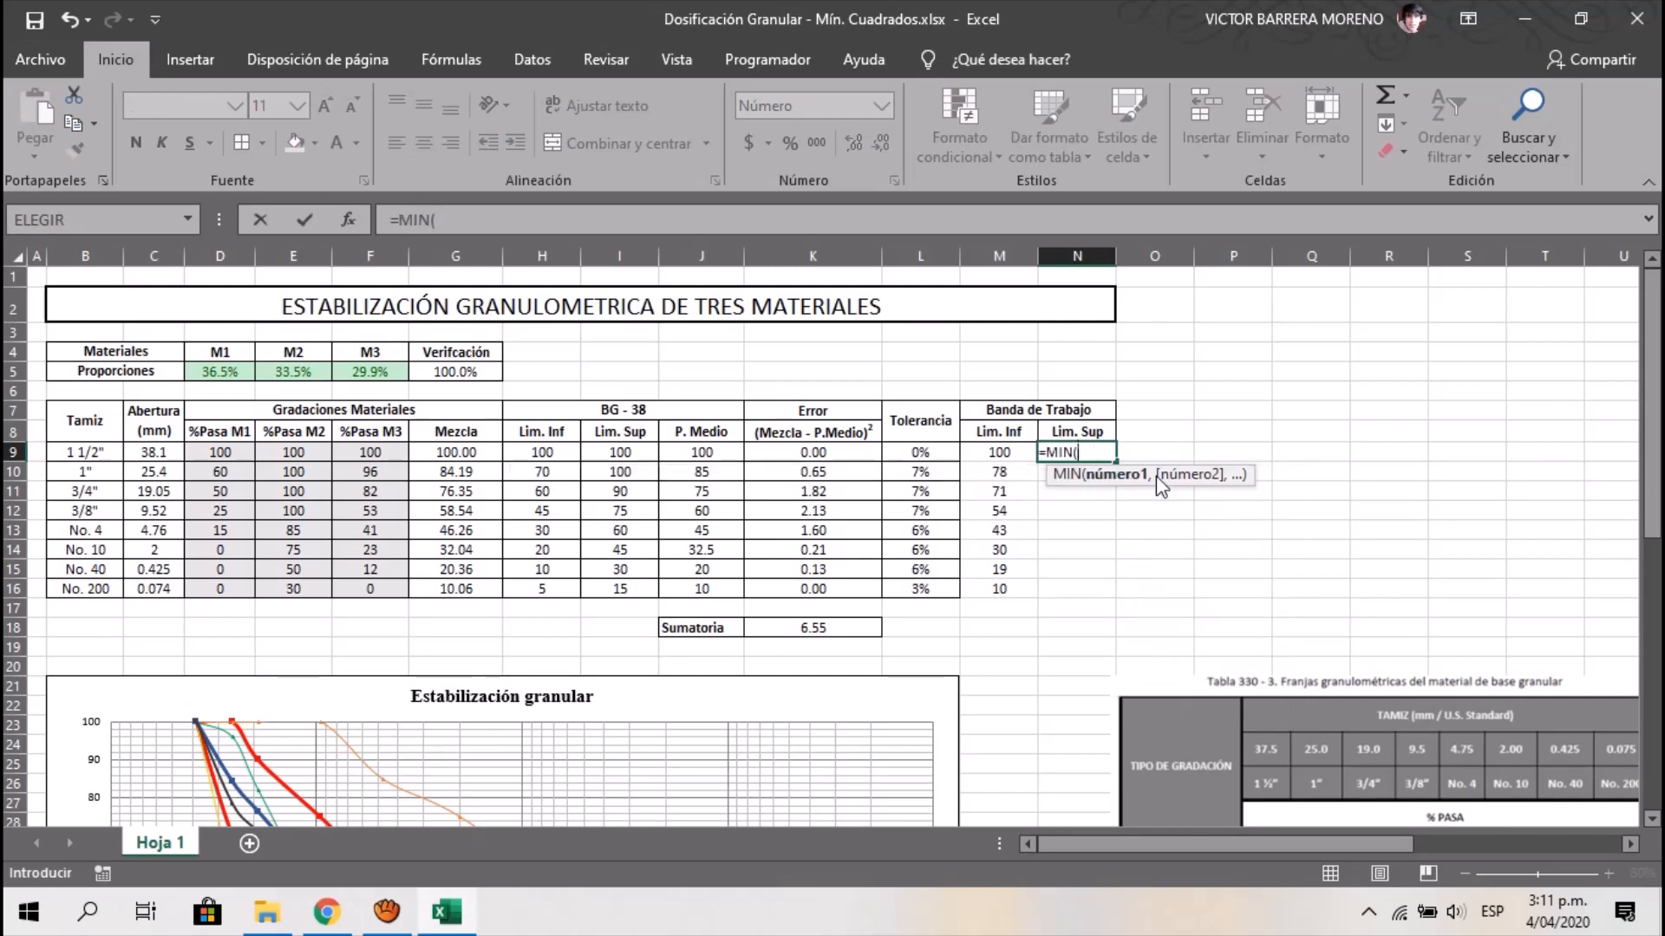
left_click(598, 451)
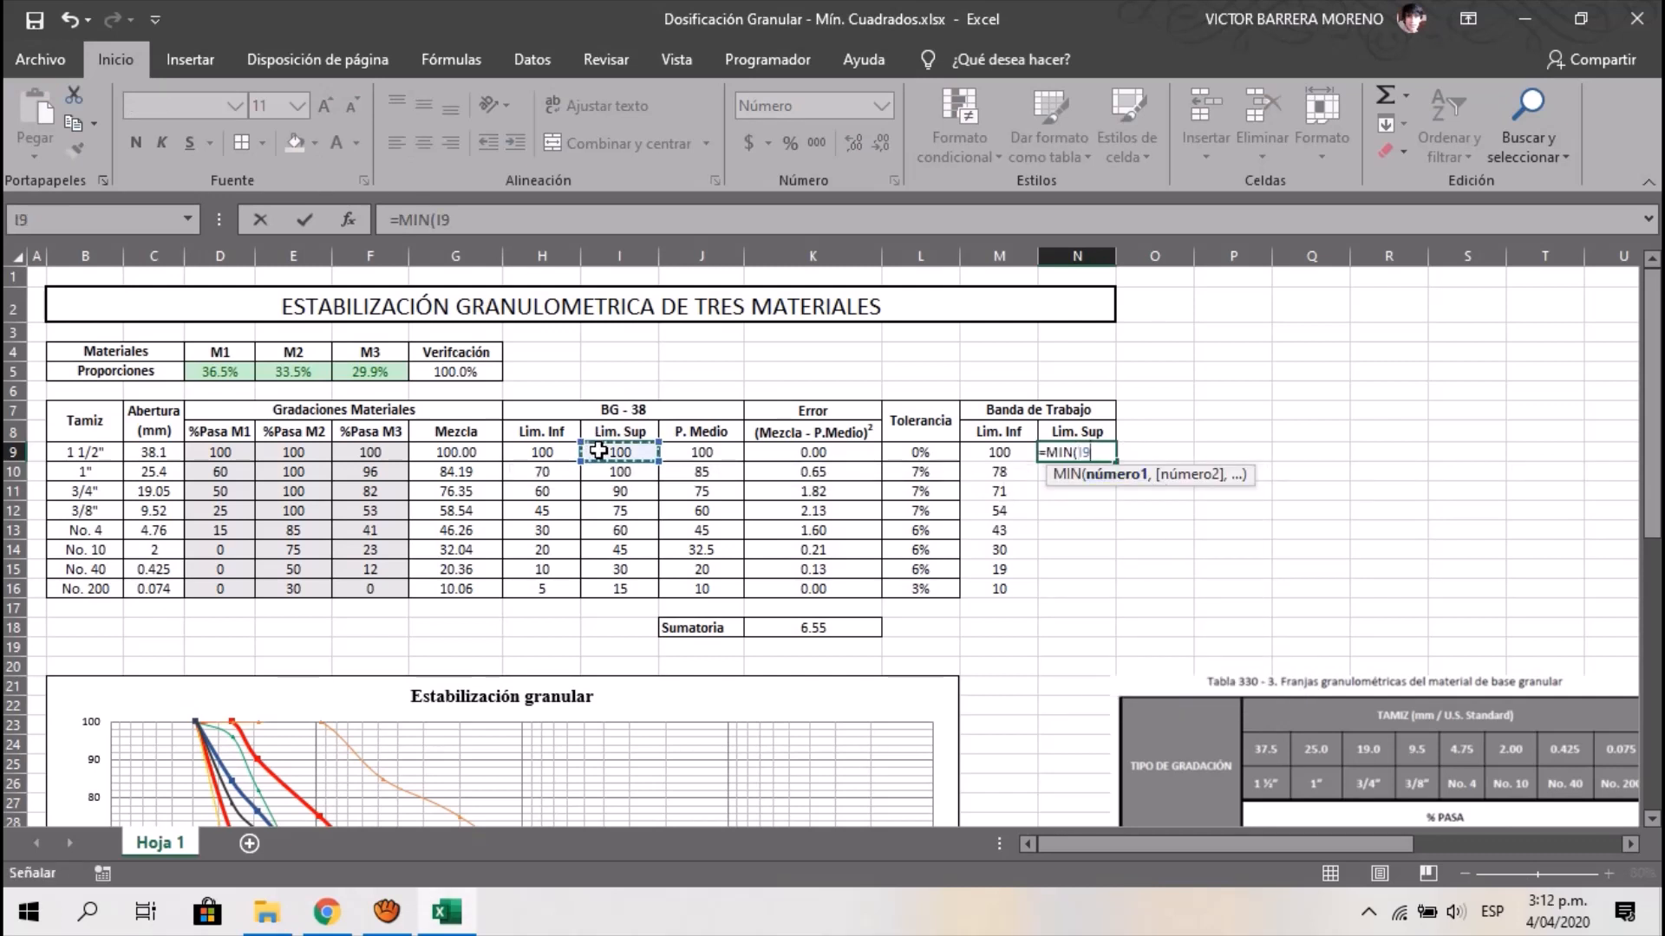
type(",")
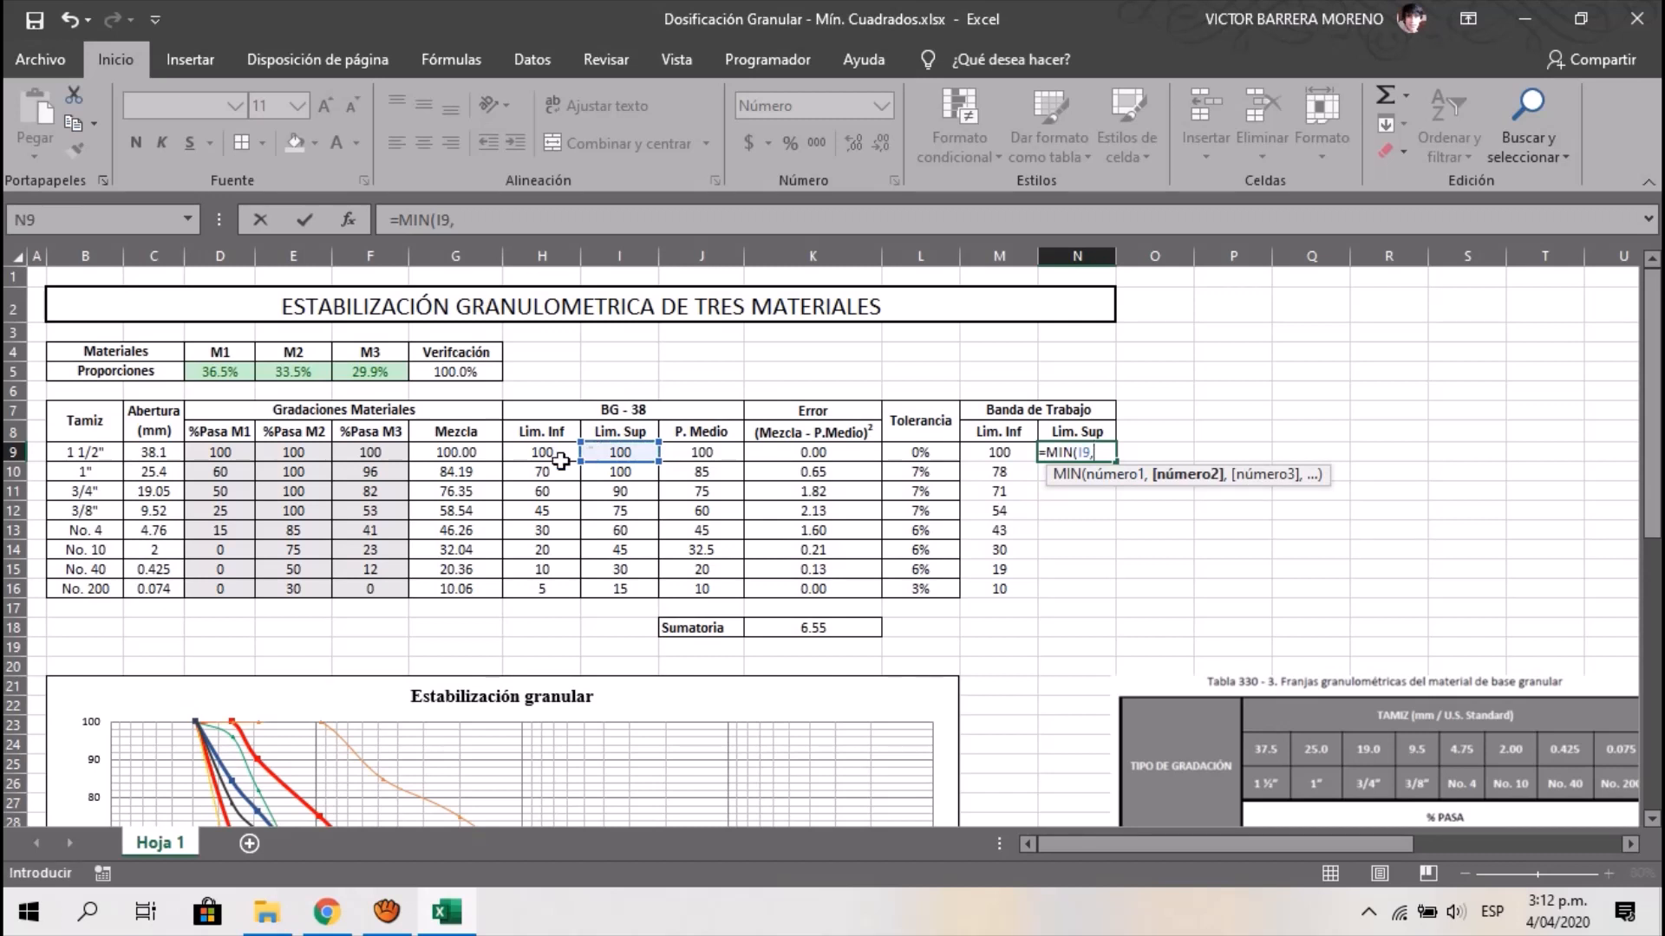
left_click(449, 455)
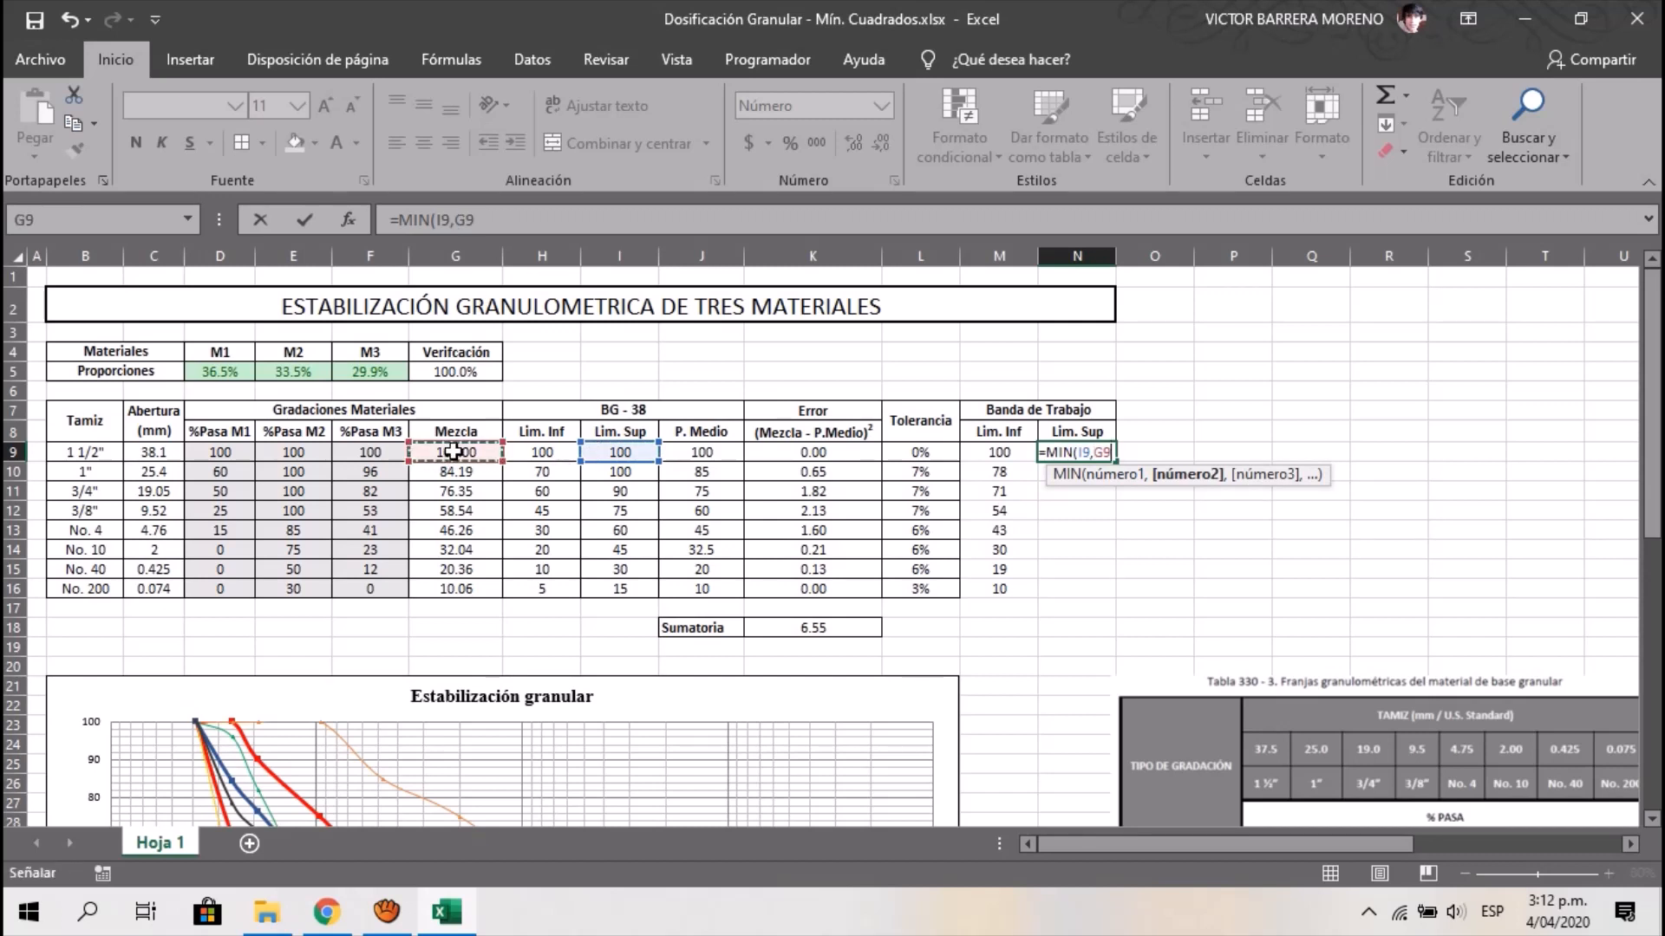
type("*")
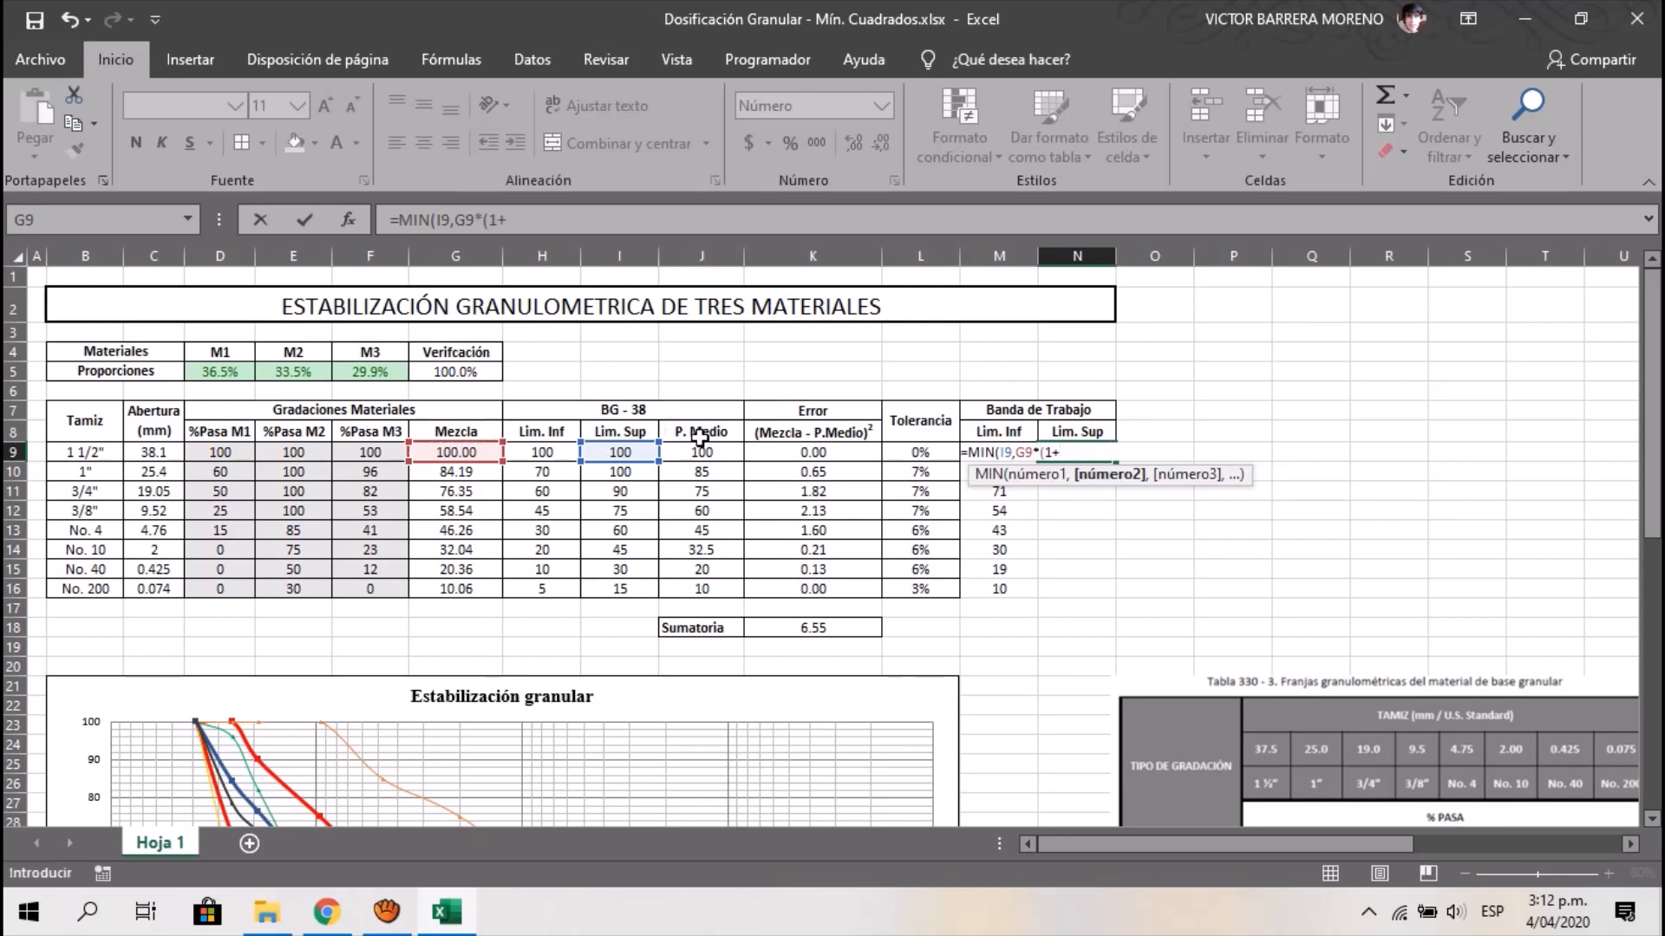
type("(1+")
left_click(922, 454)
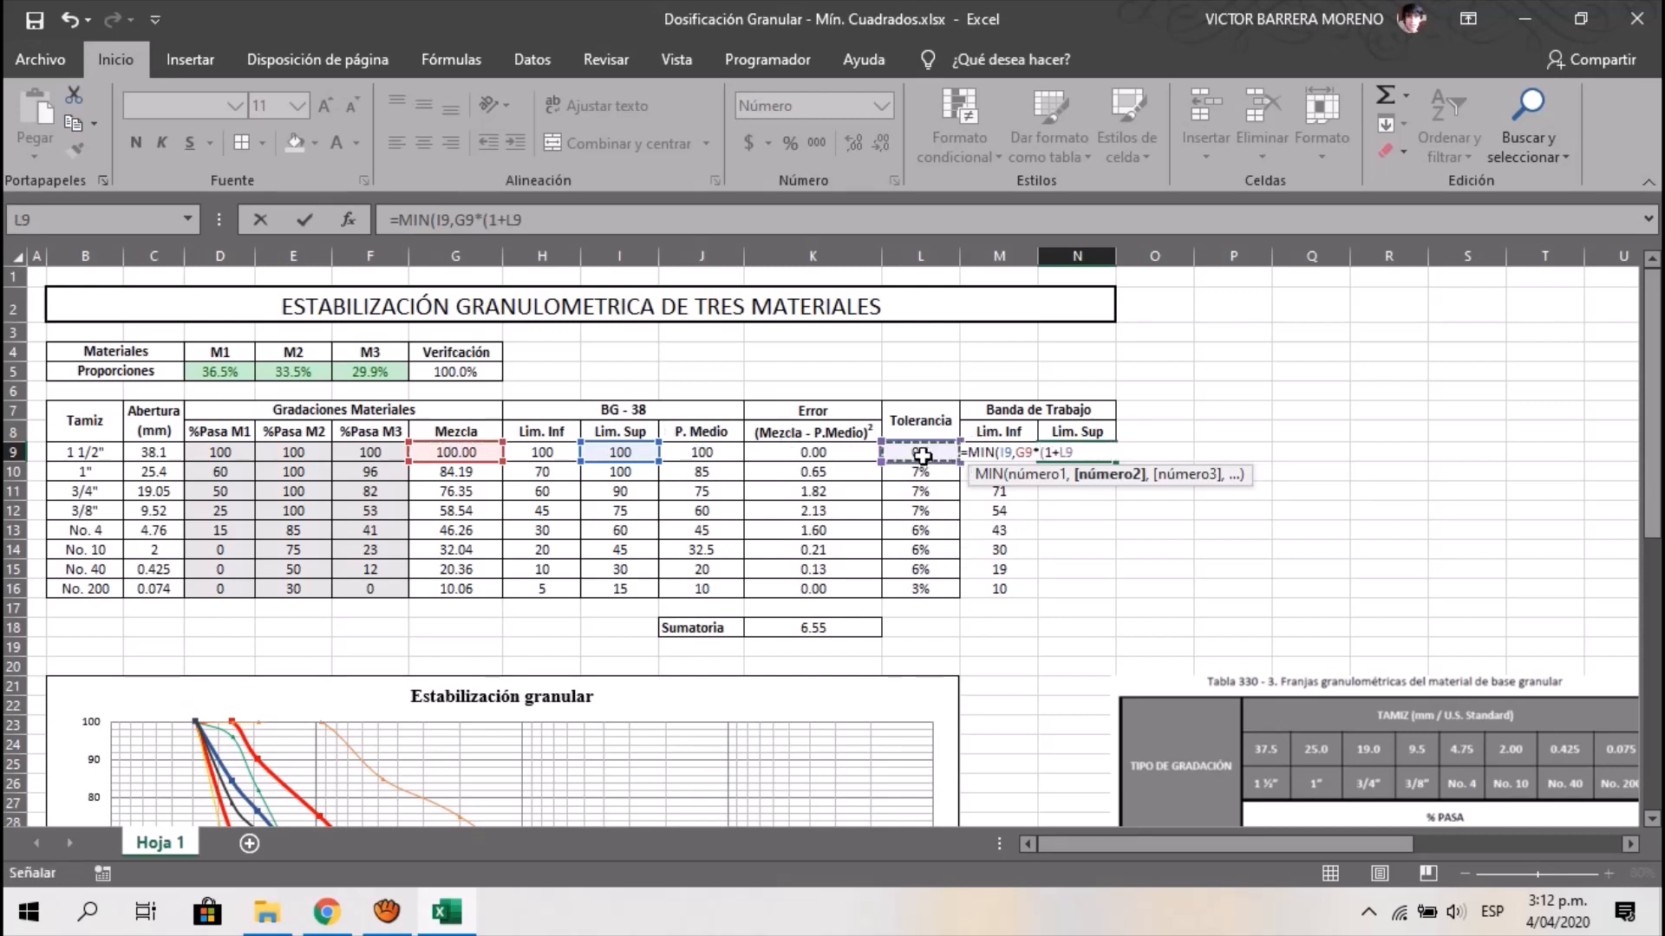
type(")")
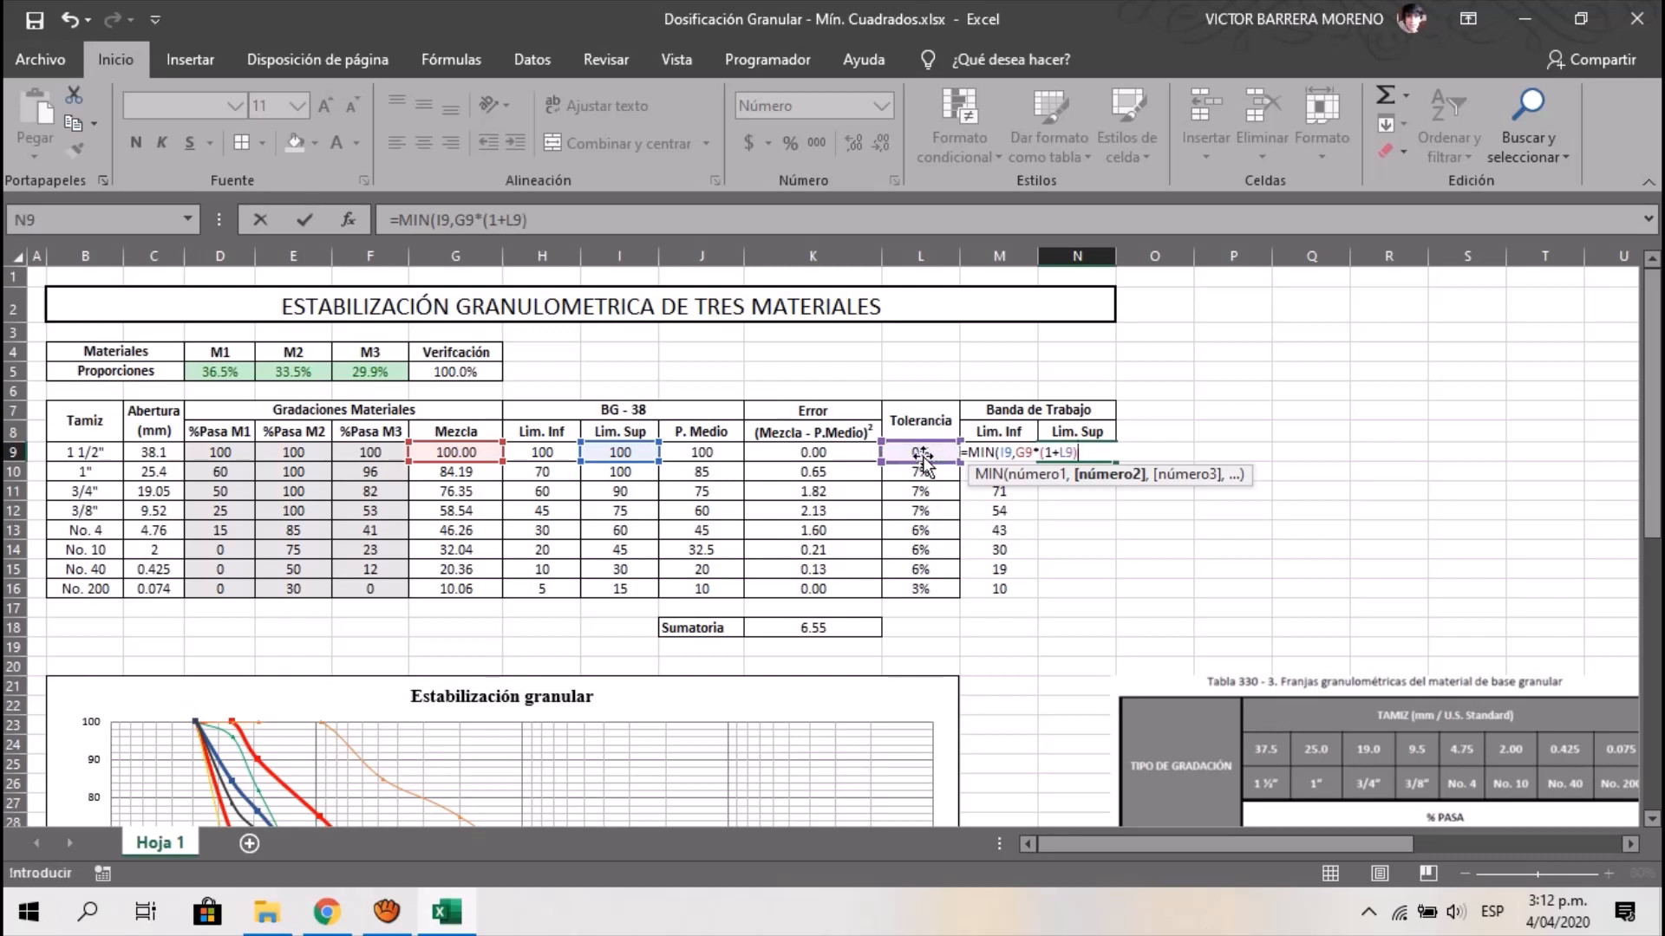
type(")")
key("Return")
key("Up")
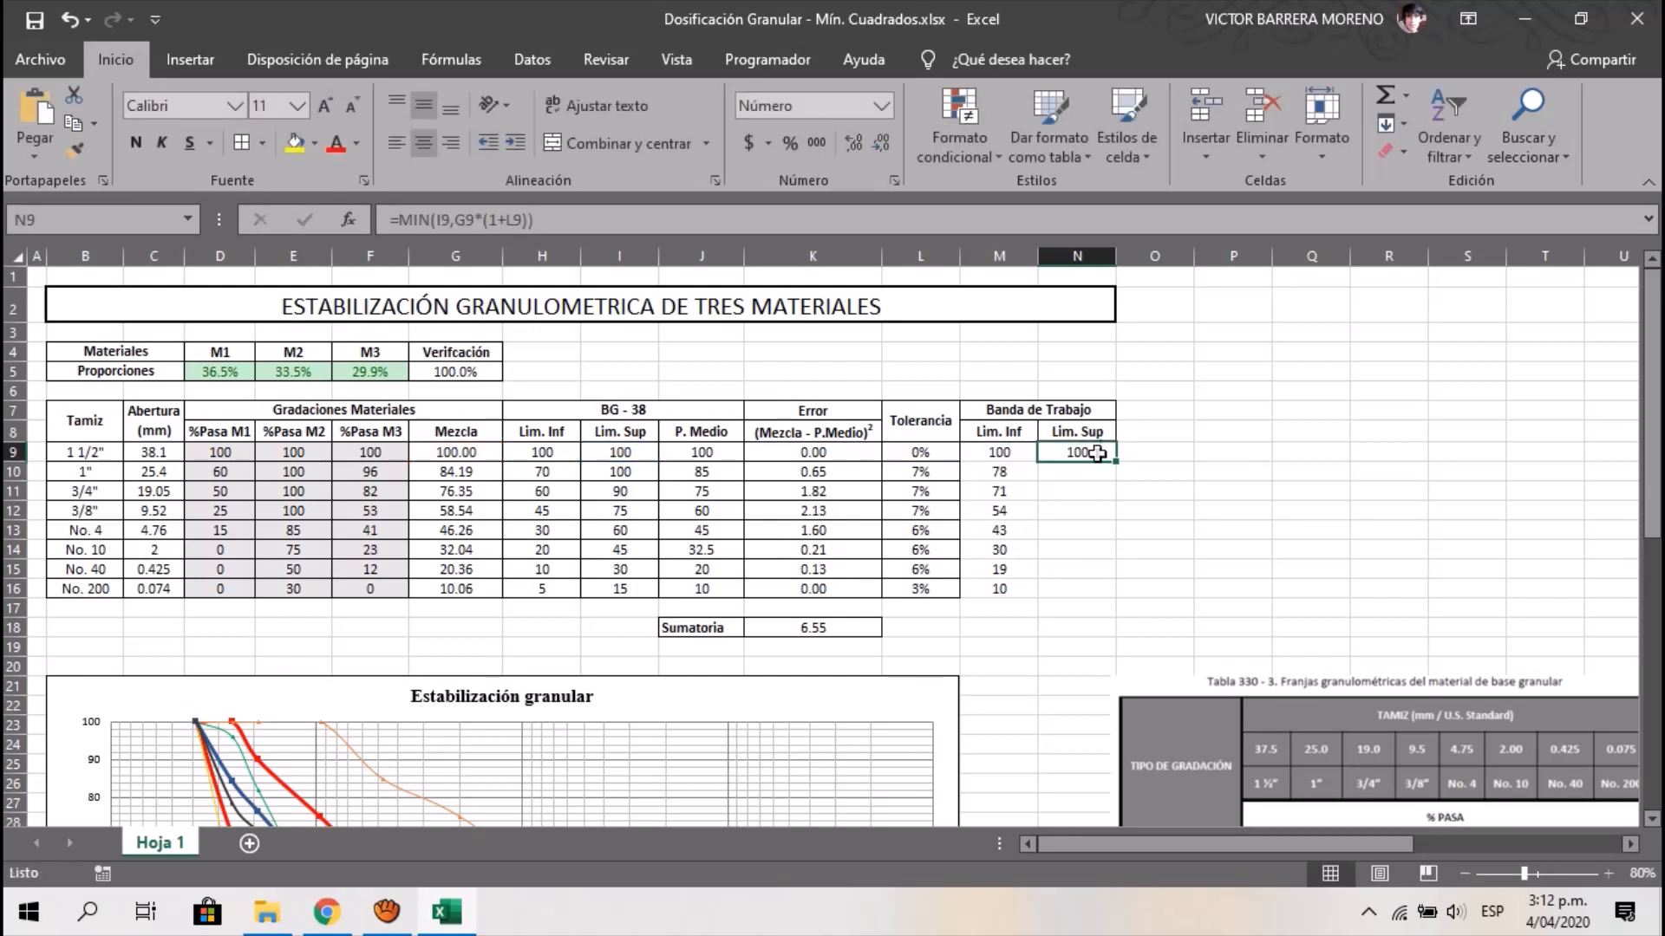
Fill the upper limit formula from N9 down to N16 and apply all borders to M9:N16
left_click_drag(1118, 466, 1110, 598)
left_click_drag(1000, 451, 1078, 592)
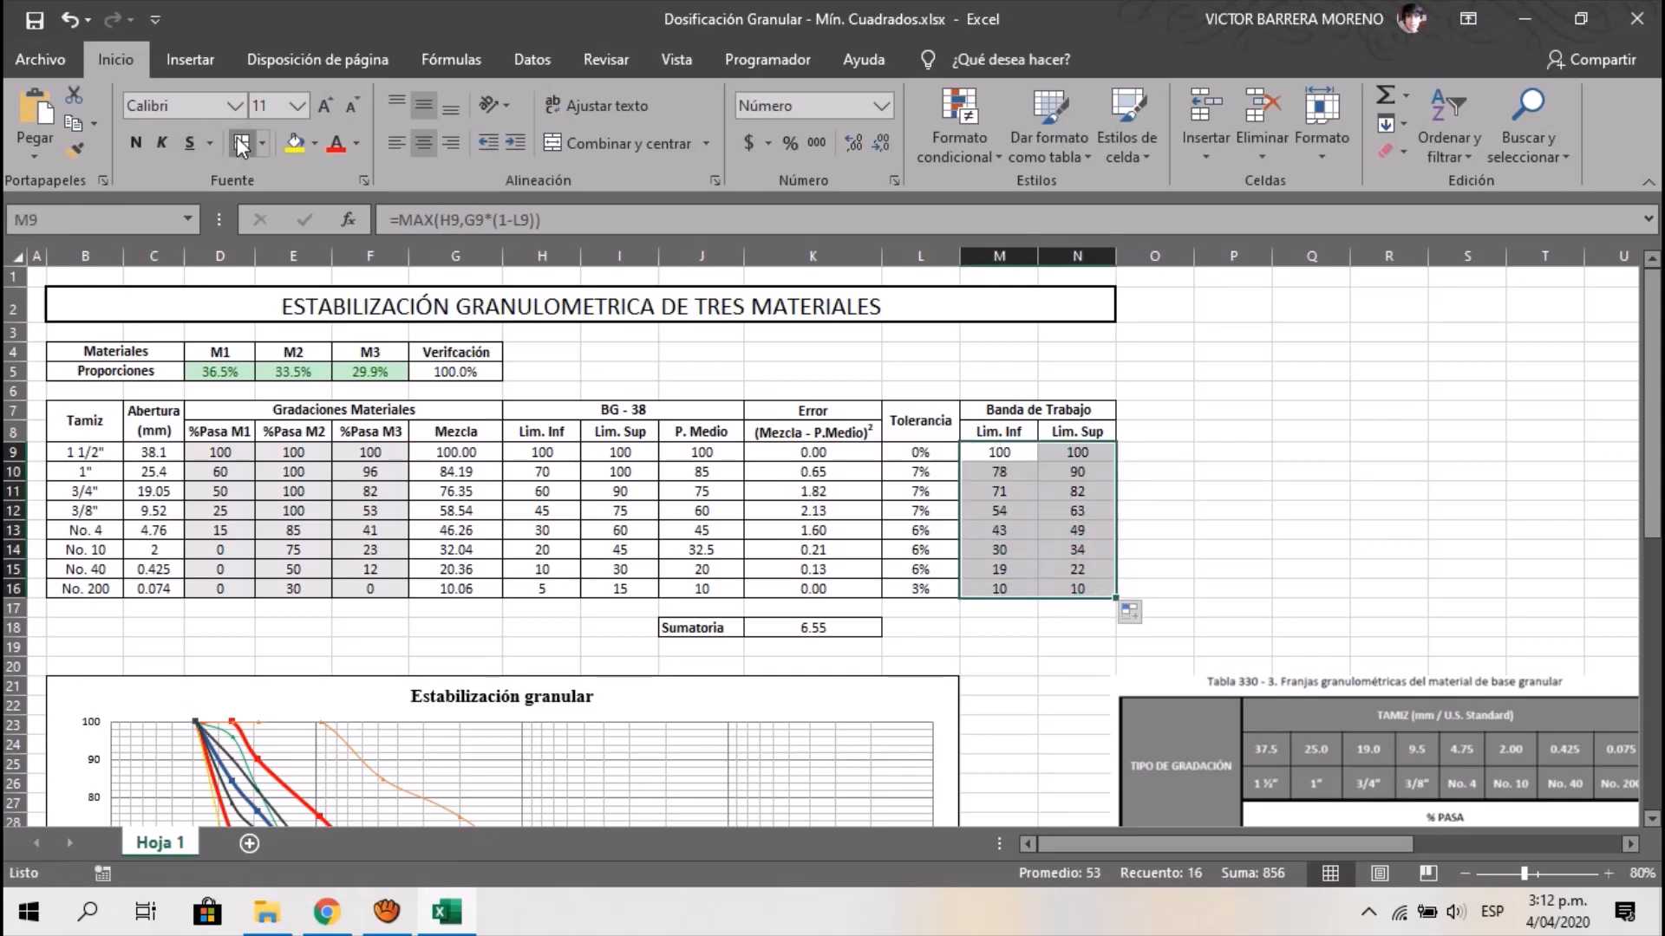
left_click(240, 141)
left_click(1151, 312)
scroll(1127, 367, "down", 4)
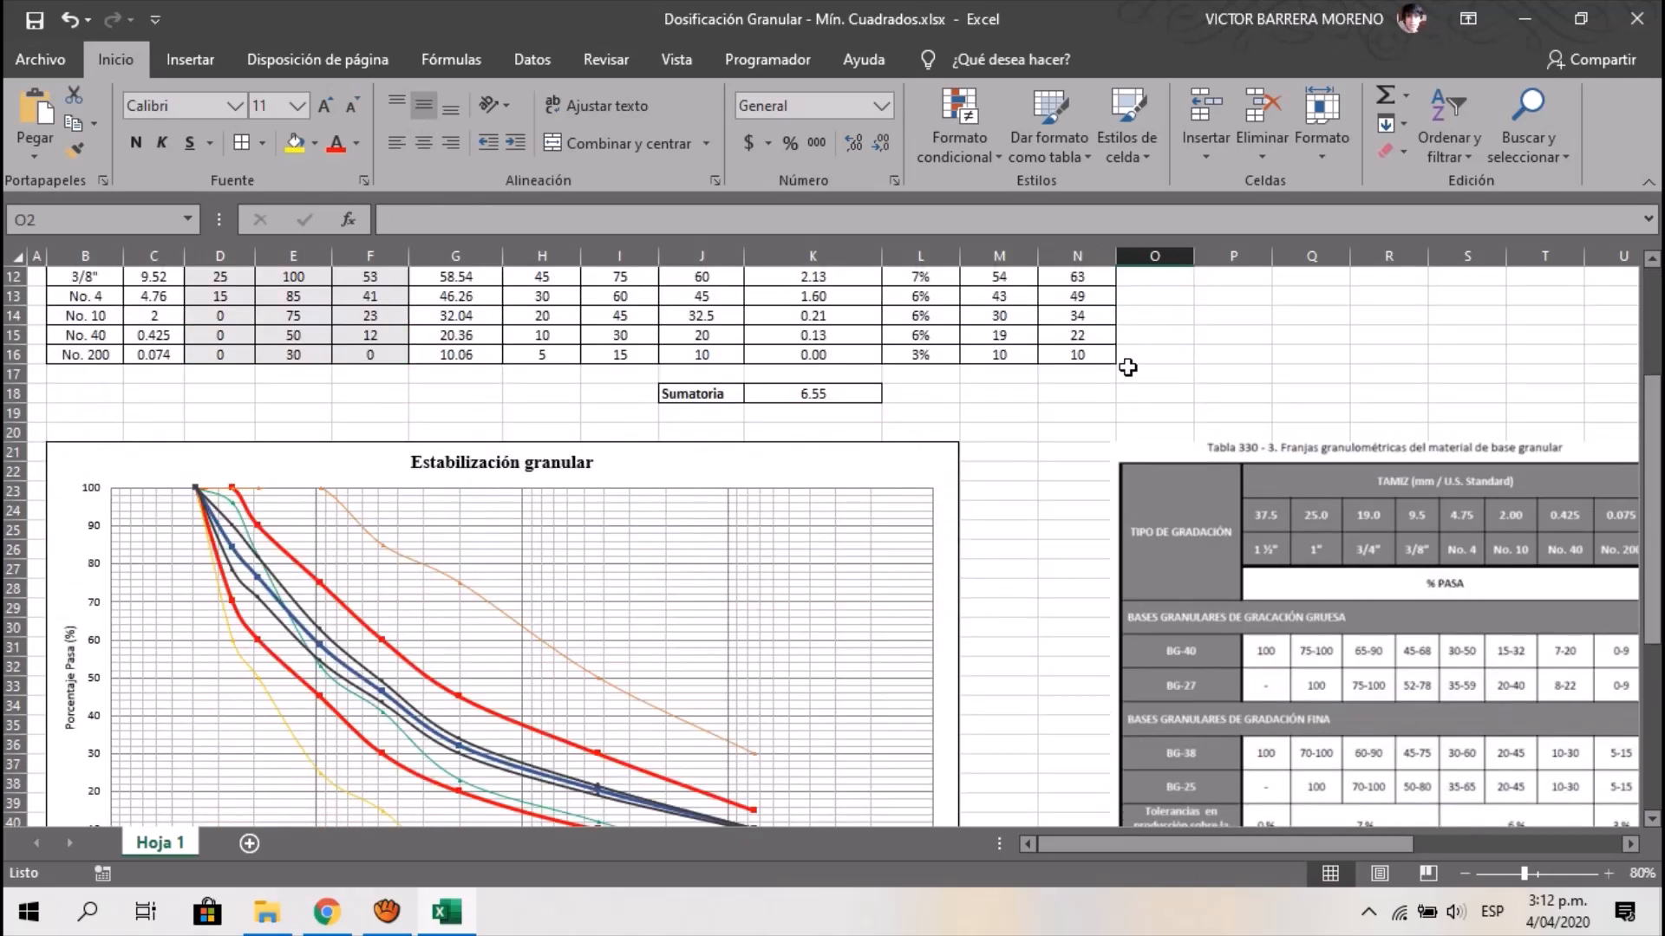
scroll(1127, 368, "down", 2)
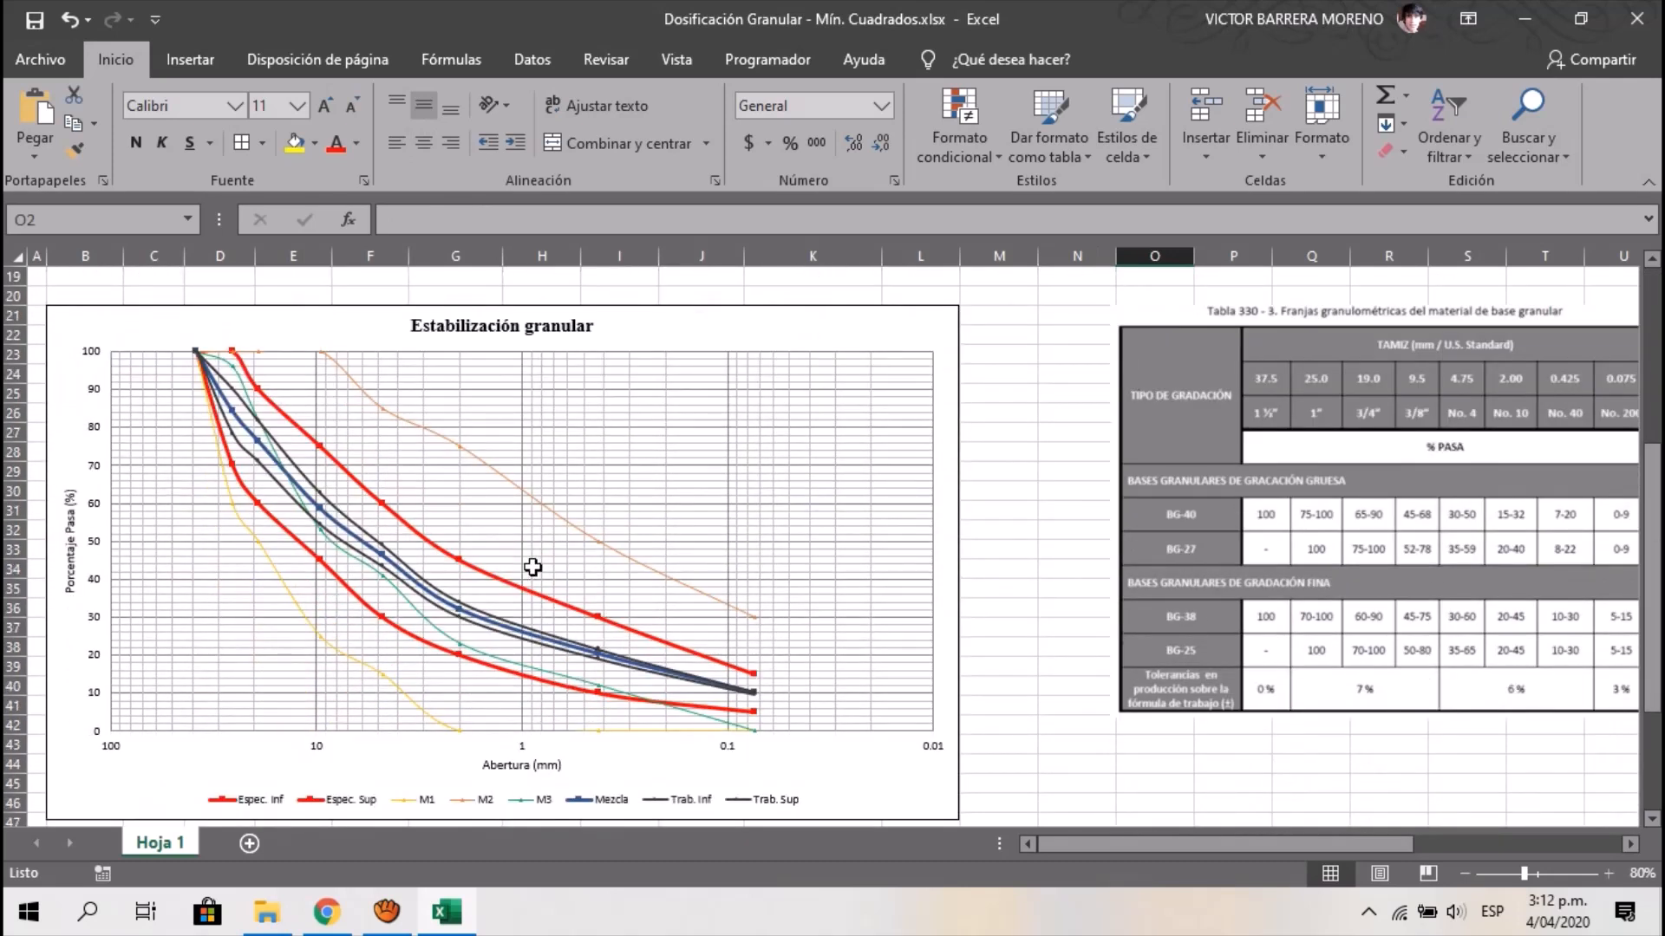
left_click(913, 305)
left_click(992, 415)
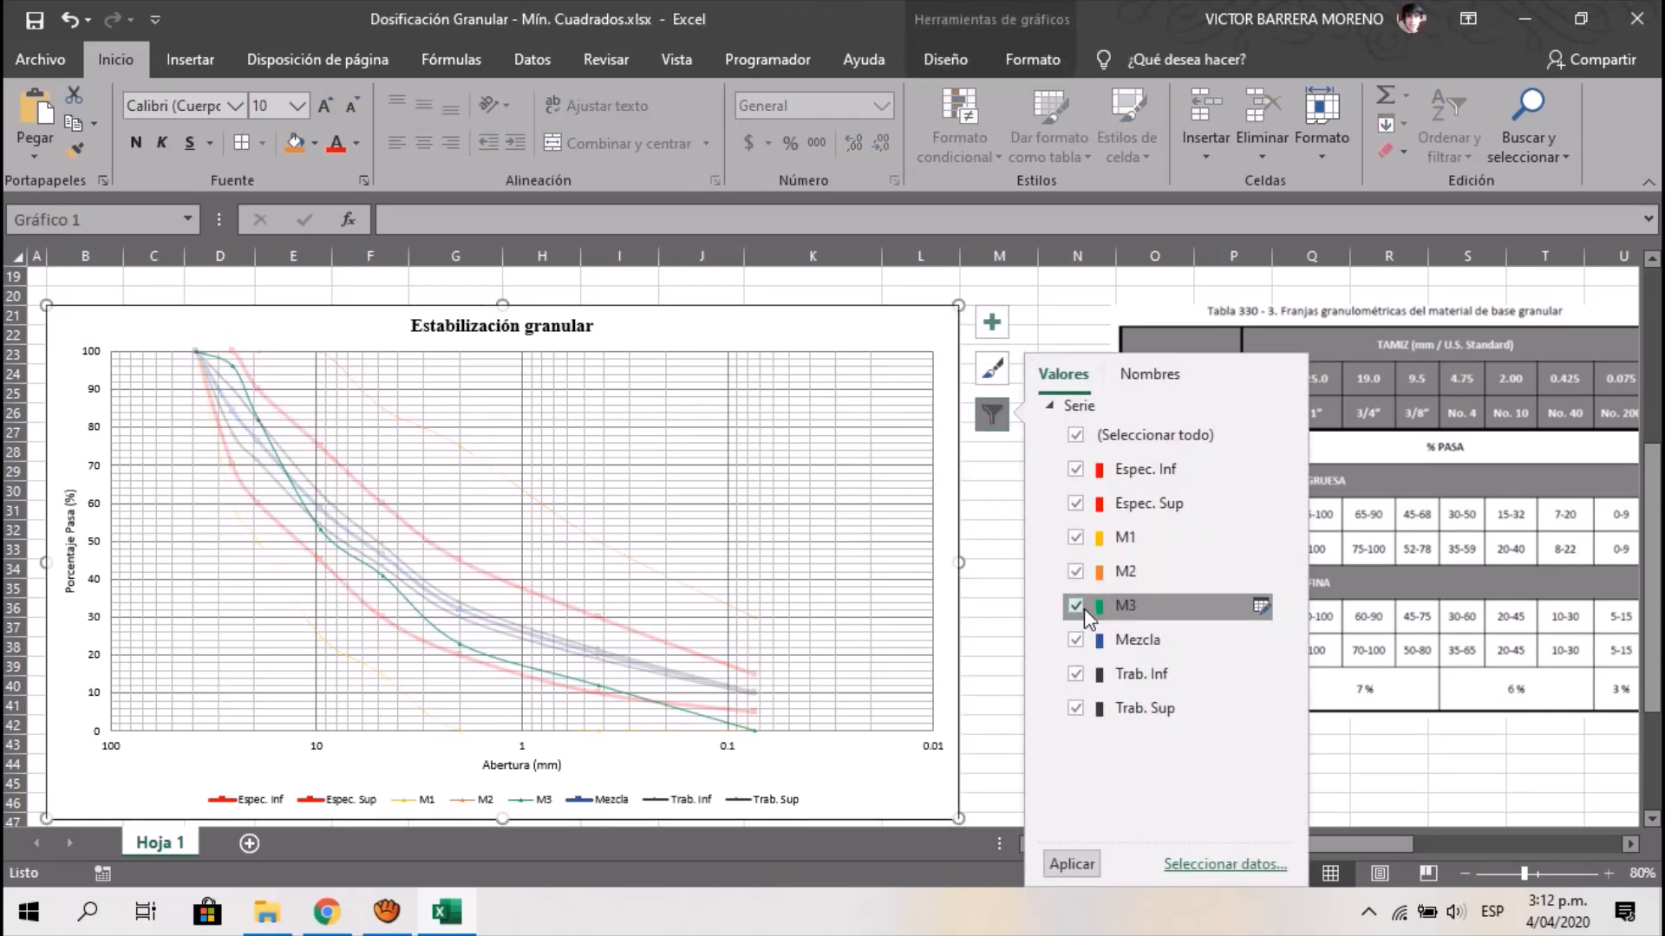
left_click(1075, 572)
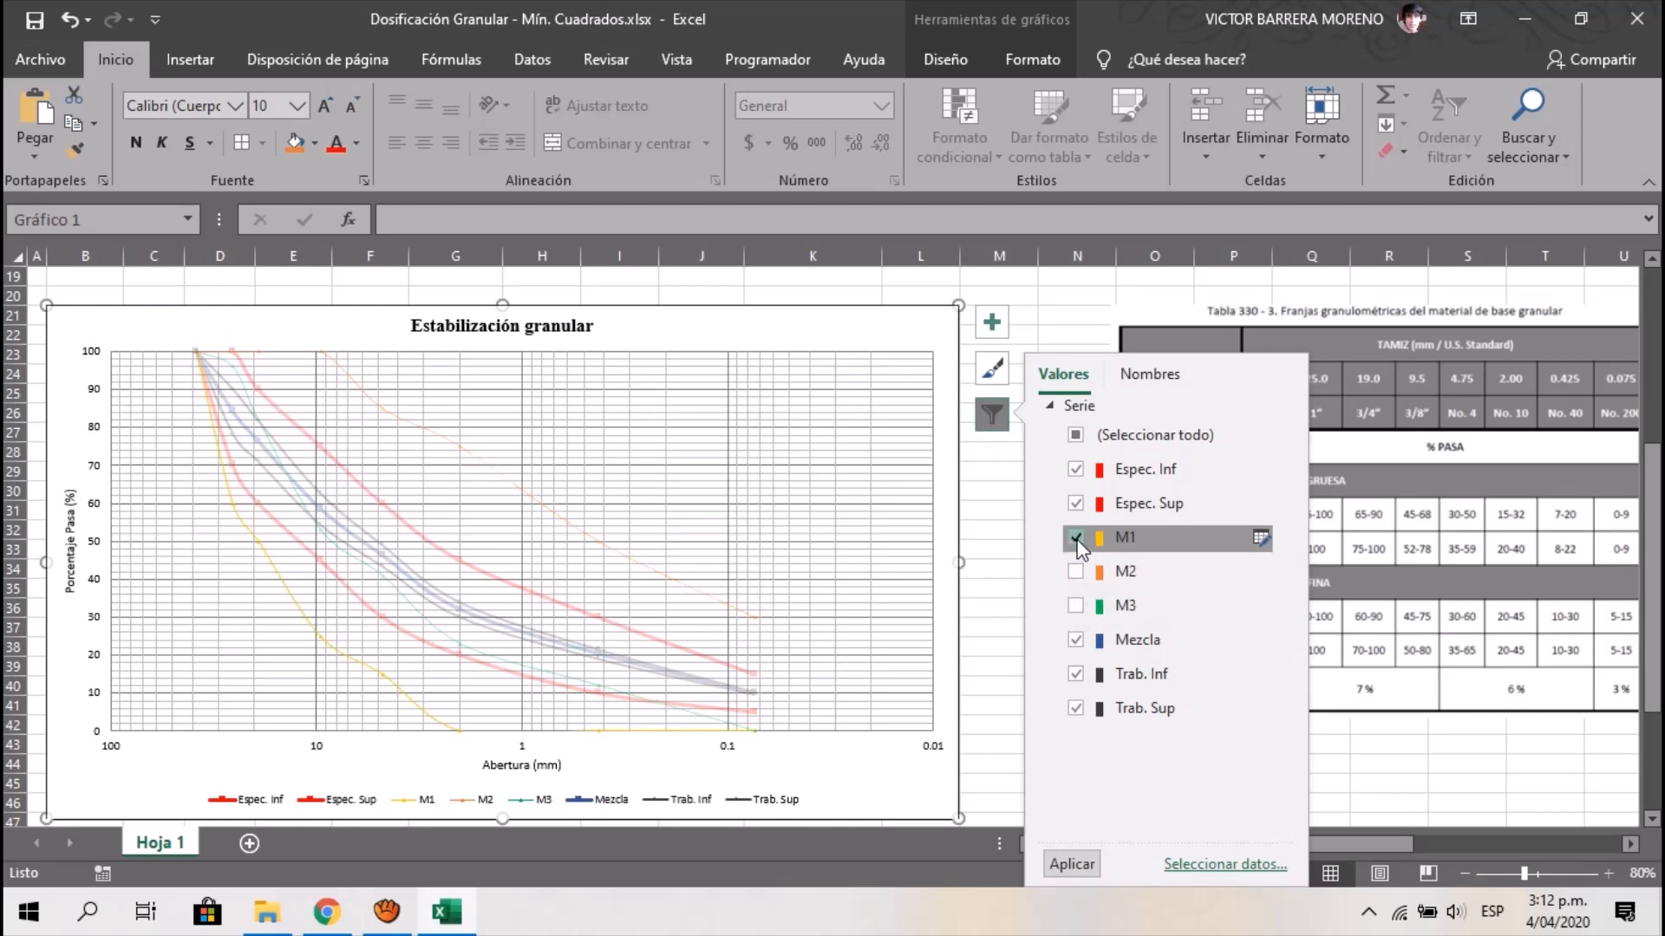
left_click(1075, 537)
left_click(1051, 295)
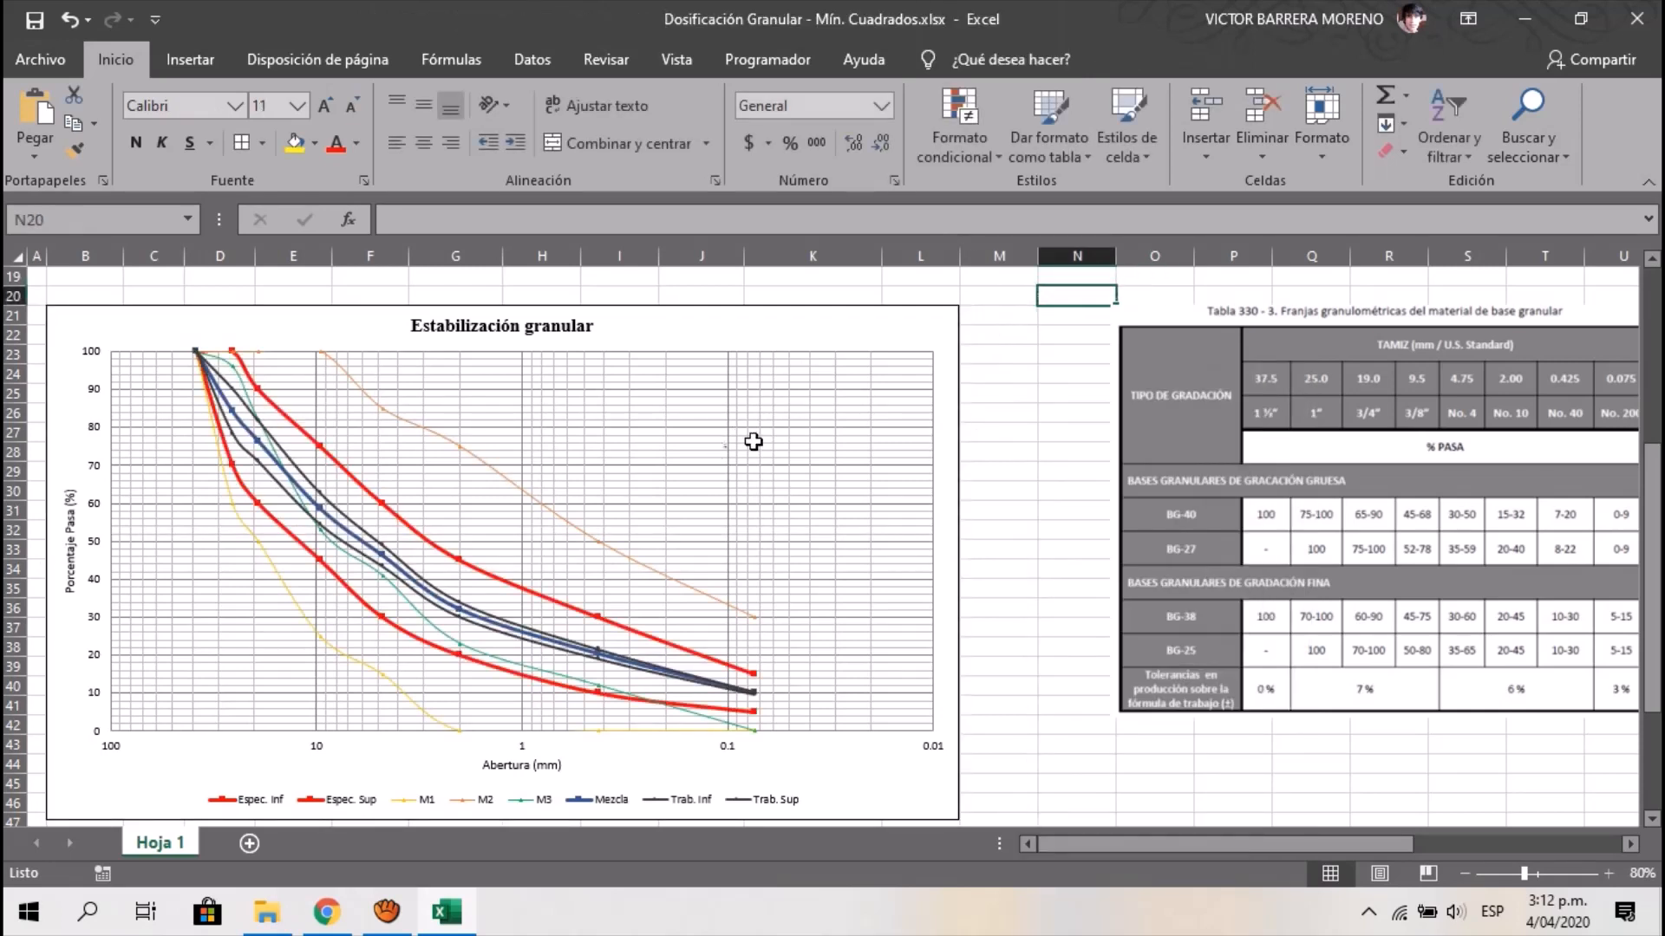
Filter the series M1, M2 and M3 out of the Estabilización granular chart and apply the filter
left_click(912, 322)
left_click(992, 321)
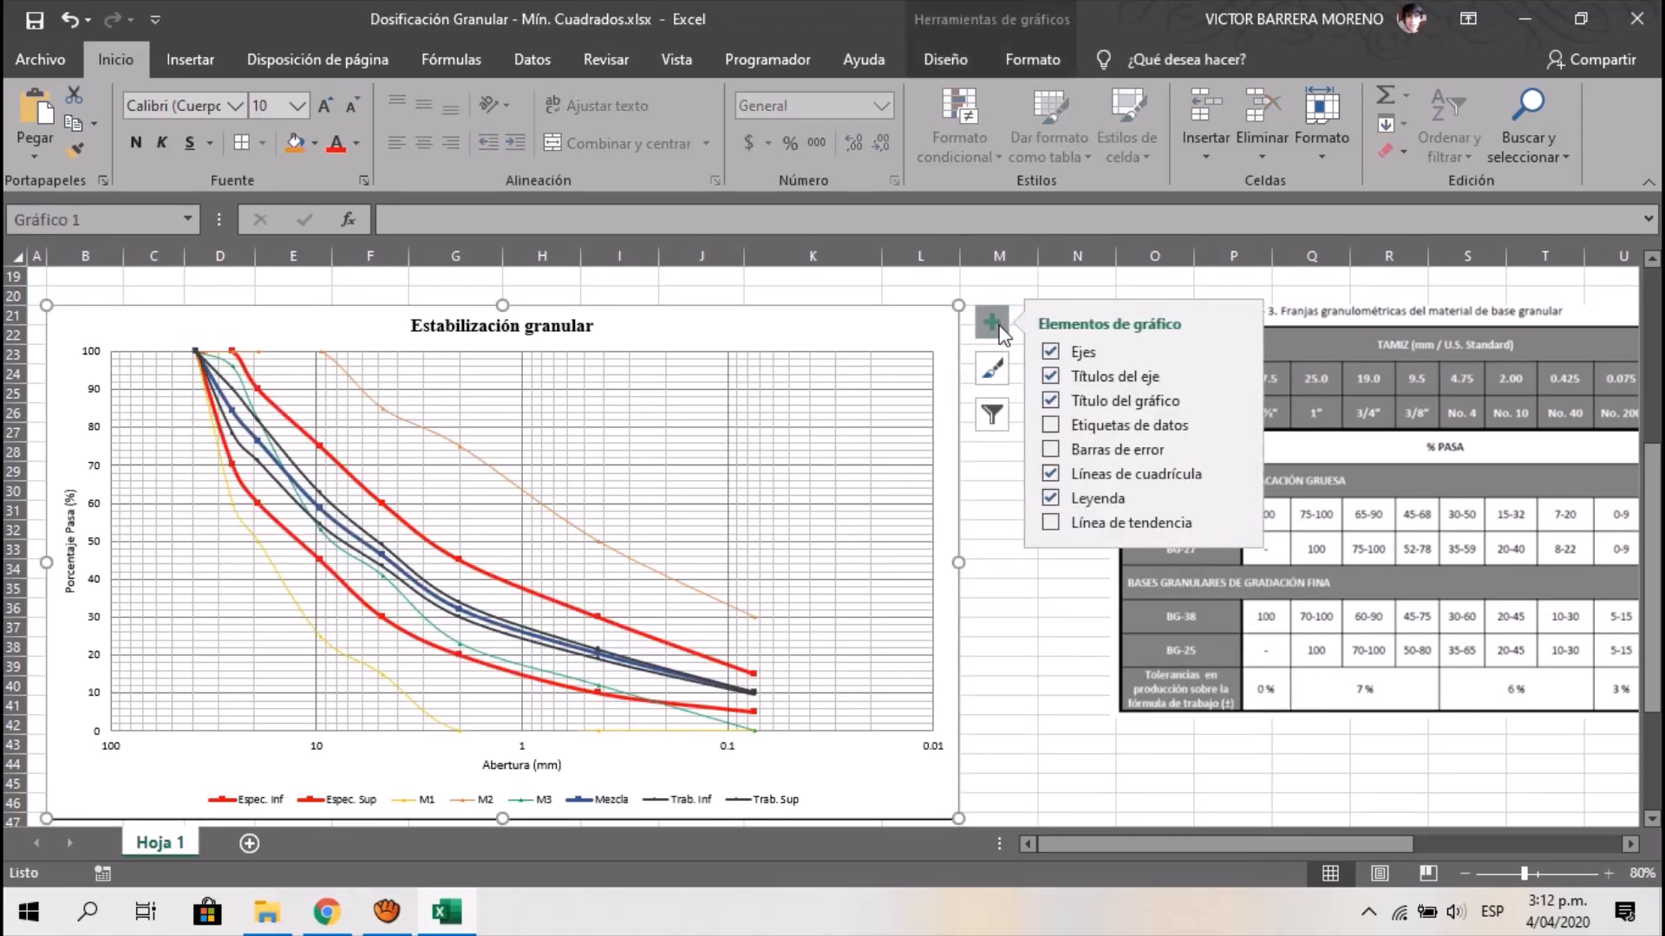
left_click(992, 414)
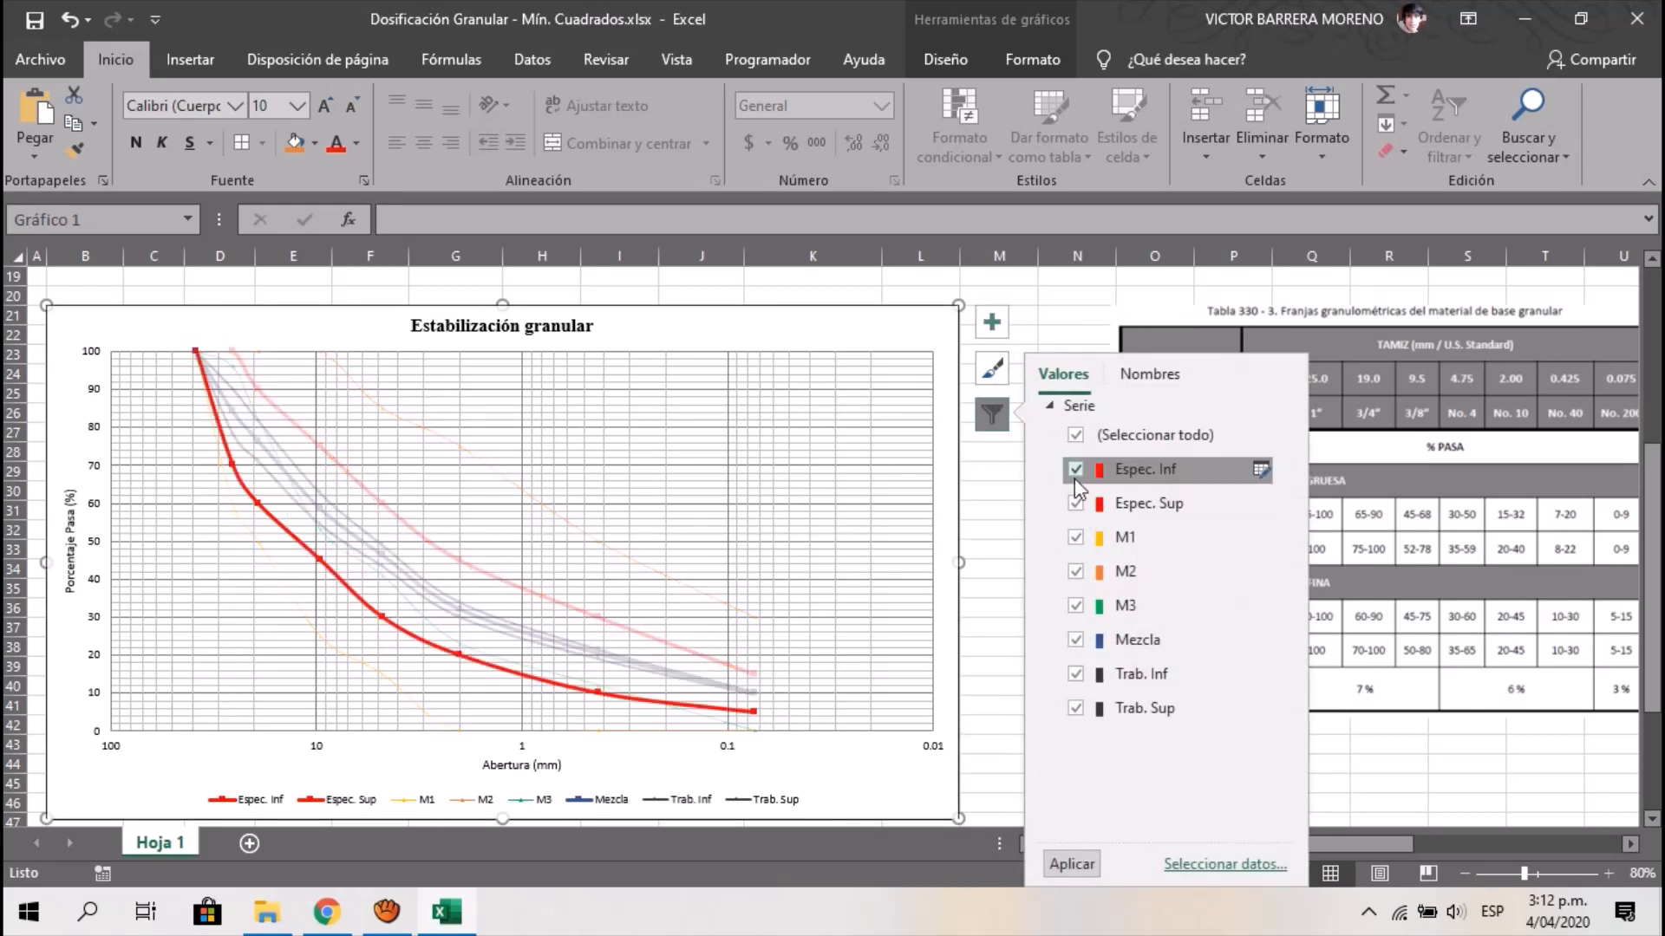
left_click(1075, 537)
left_click(1075, 571)
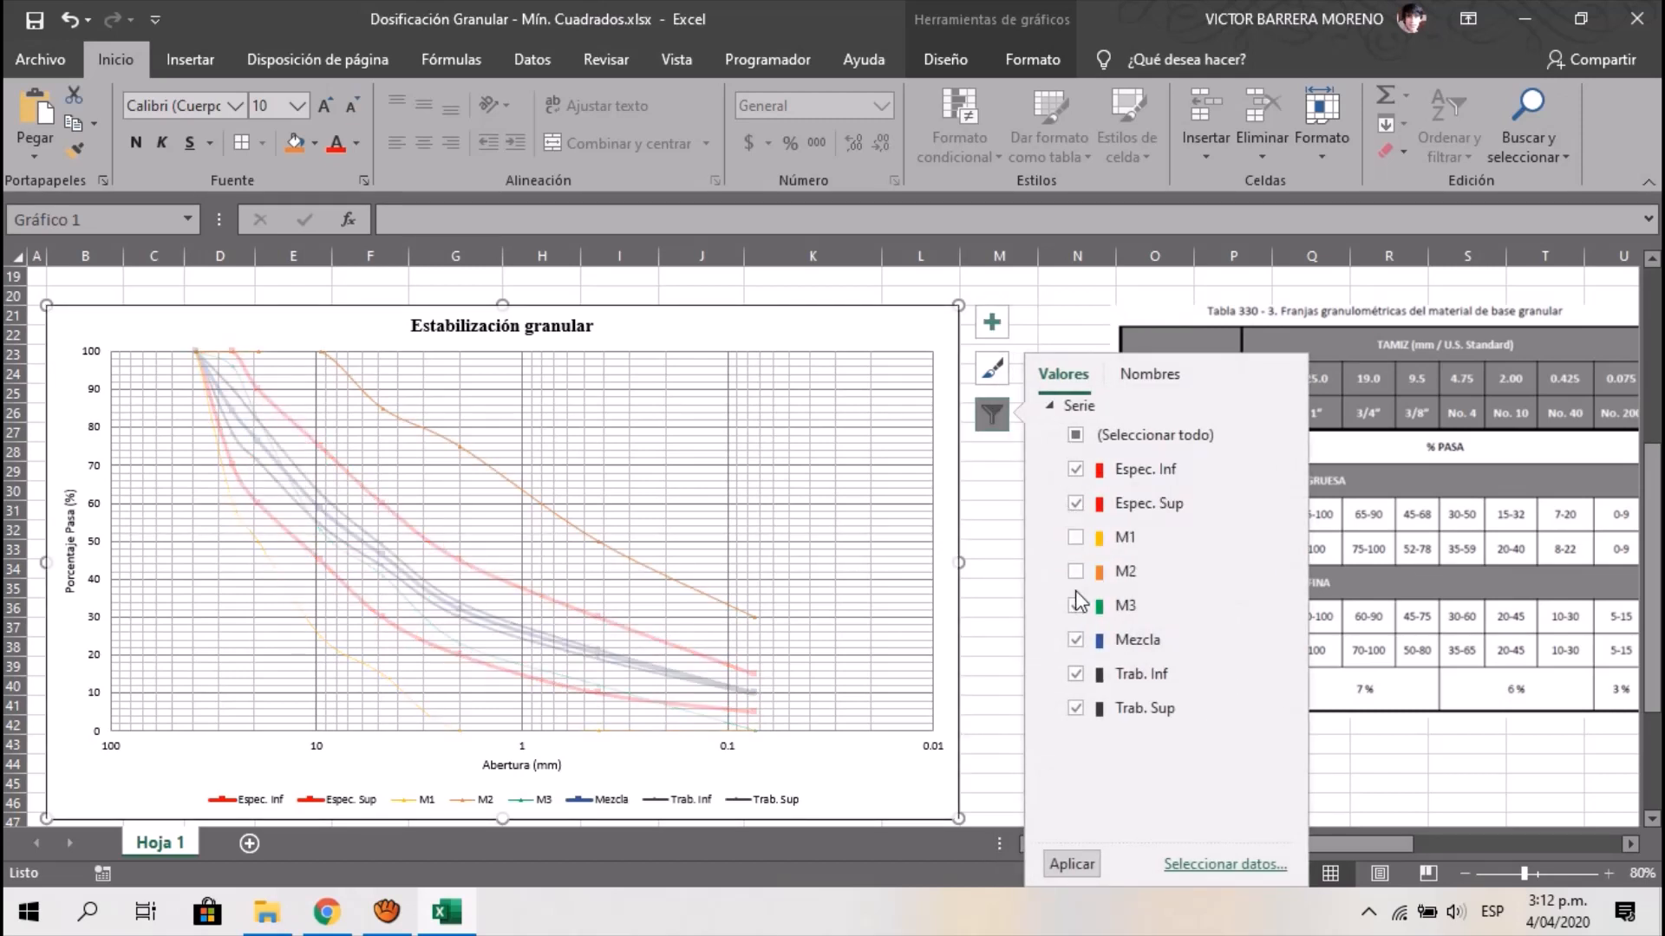
left_click(1075, 605)
left_click(1071, 864)
left_click(997, 596)
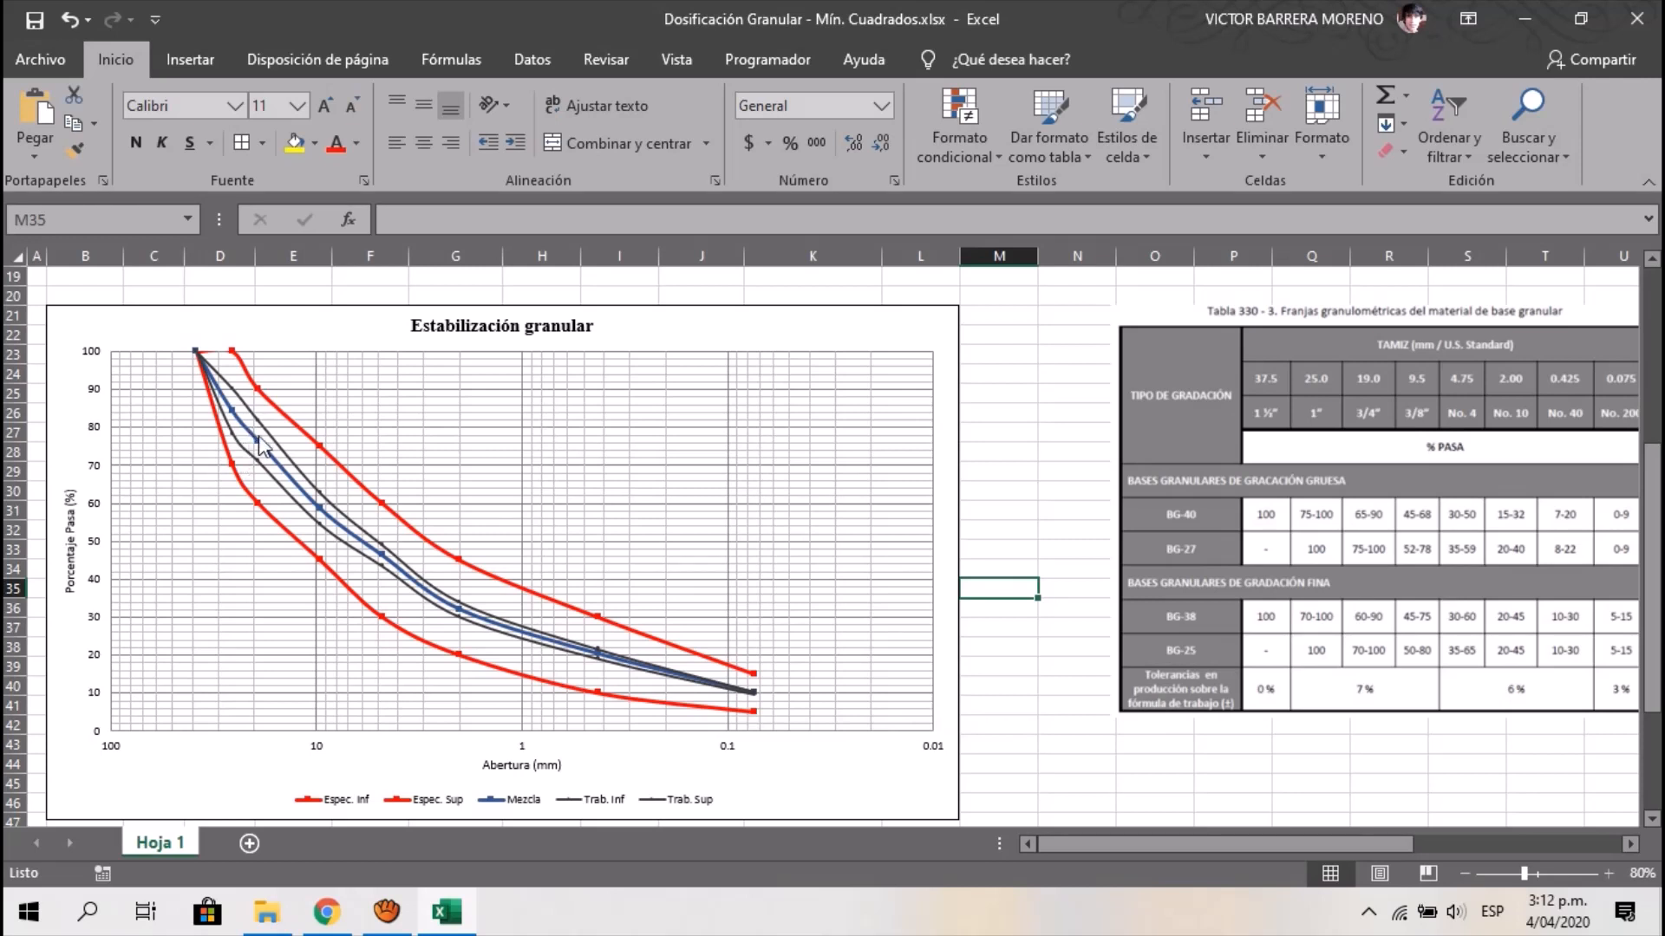
Examine the Trab. Inf curve at the 19.05 mm opening, the tolerances in Tabla 330 - 3 and the working band table
mouse_move(254, 457)
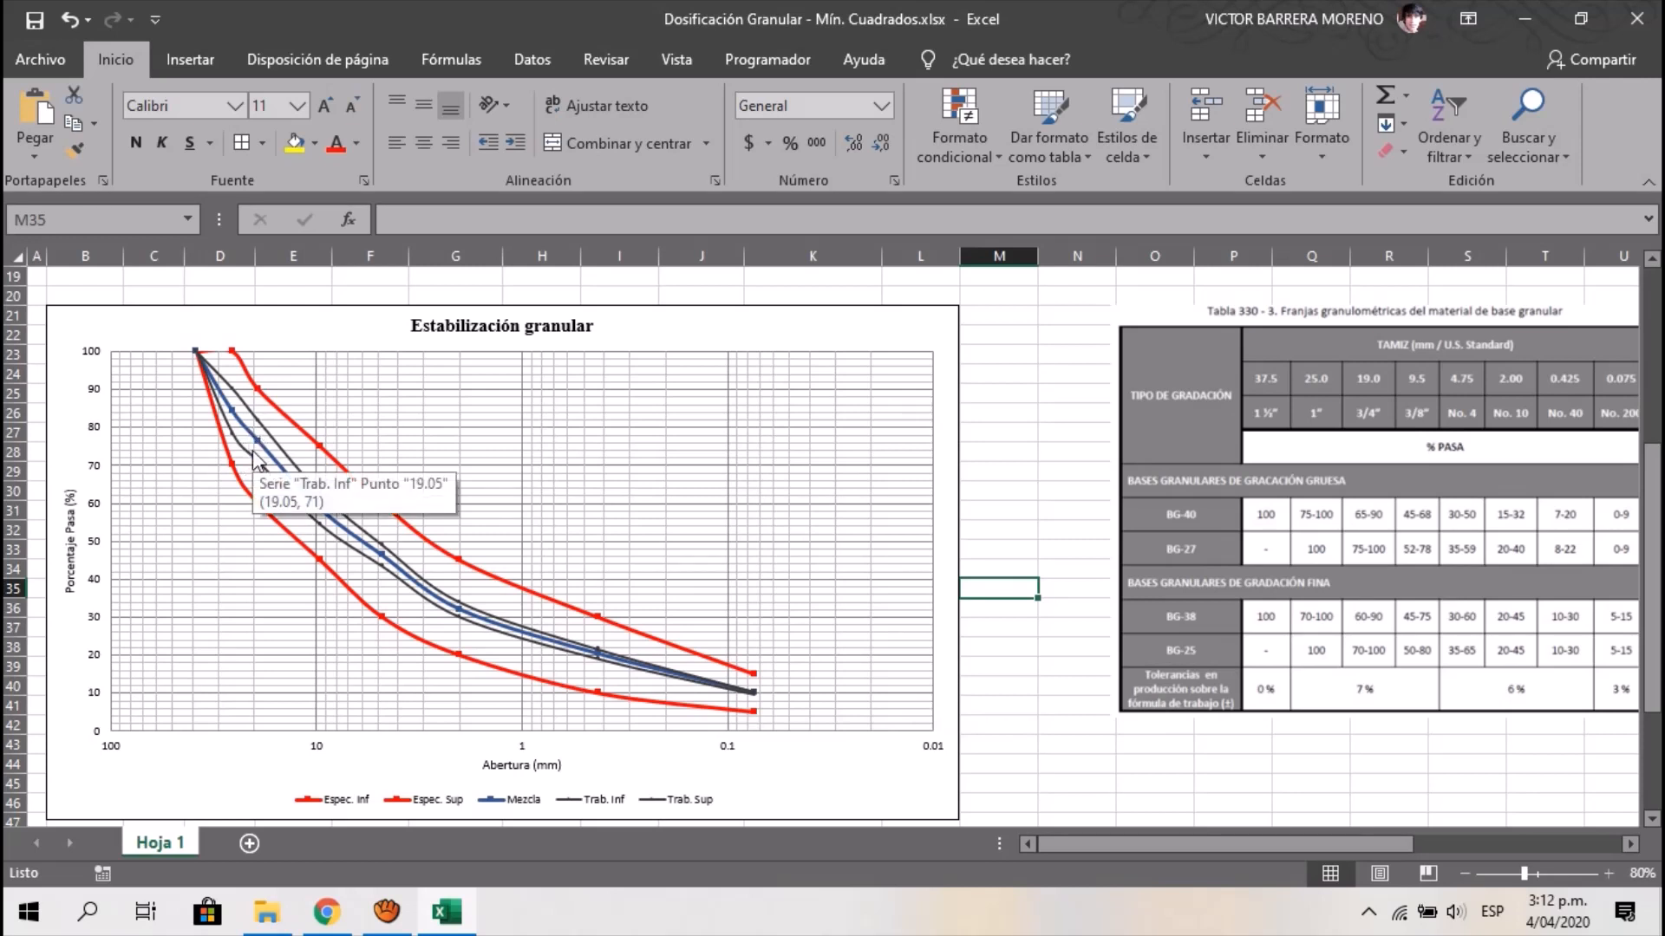
scroll(254, 457, "right", 1)
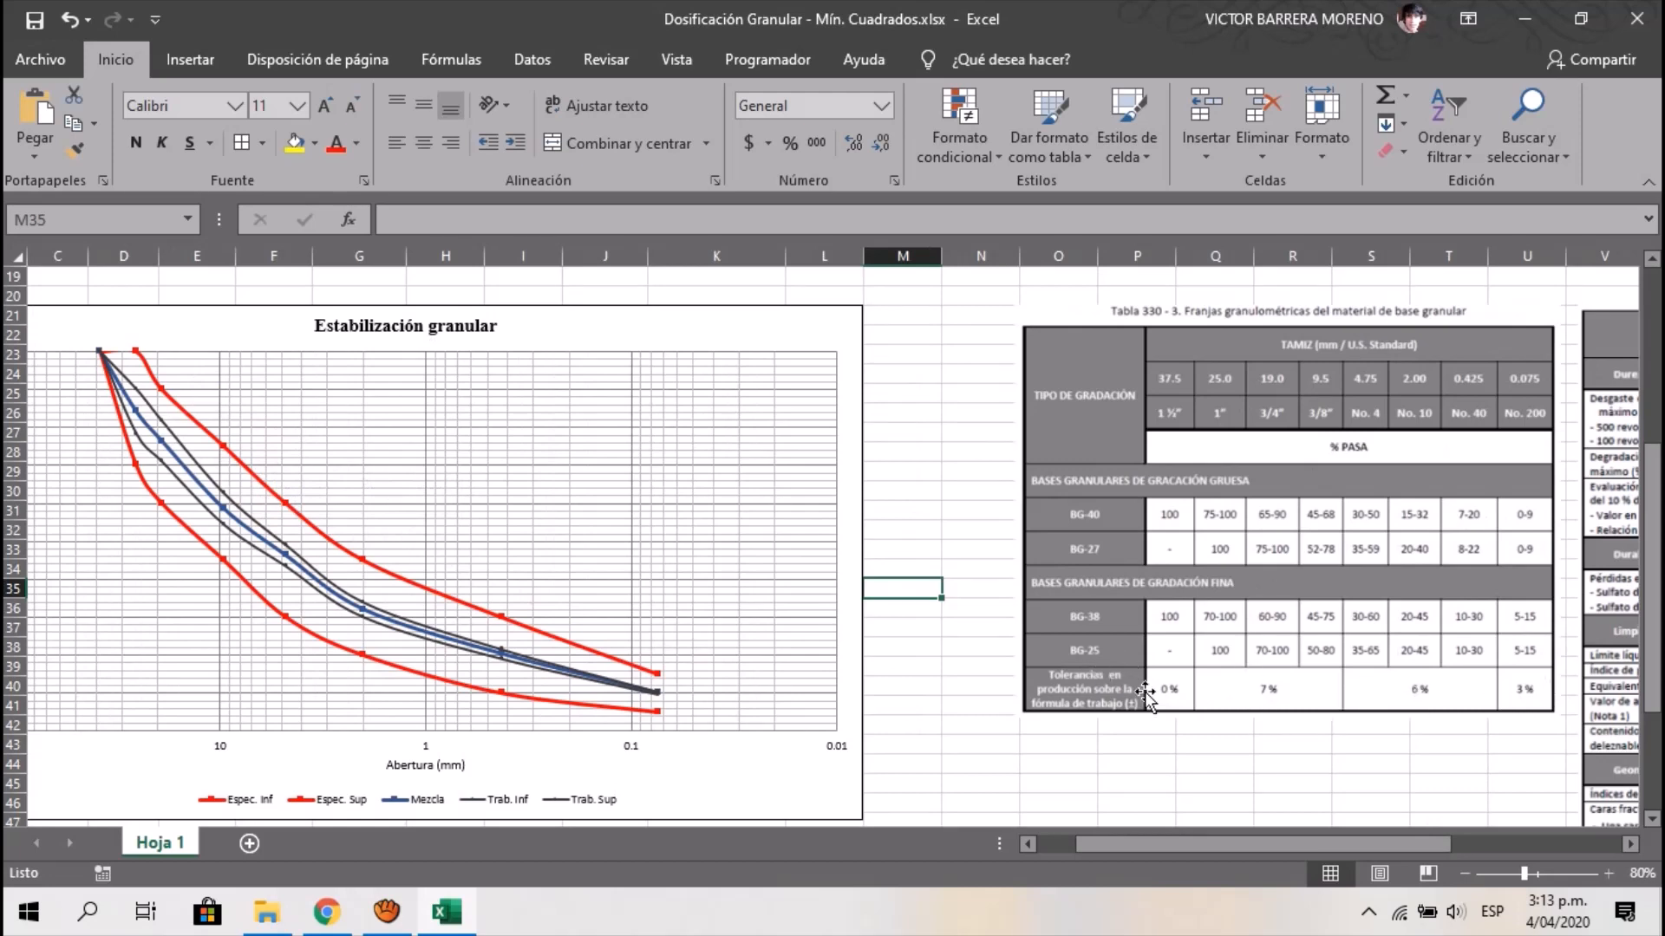
scroll(785, 706, "up", 6)
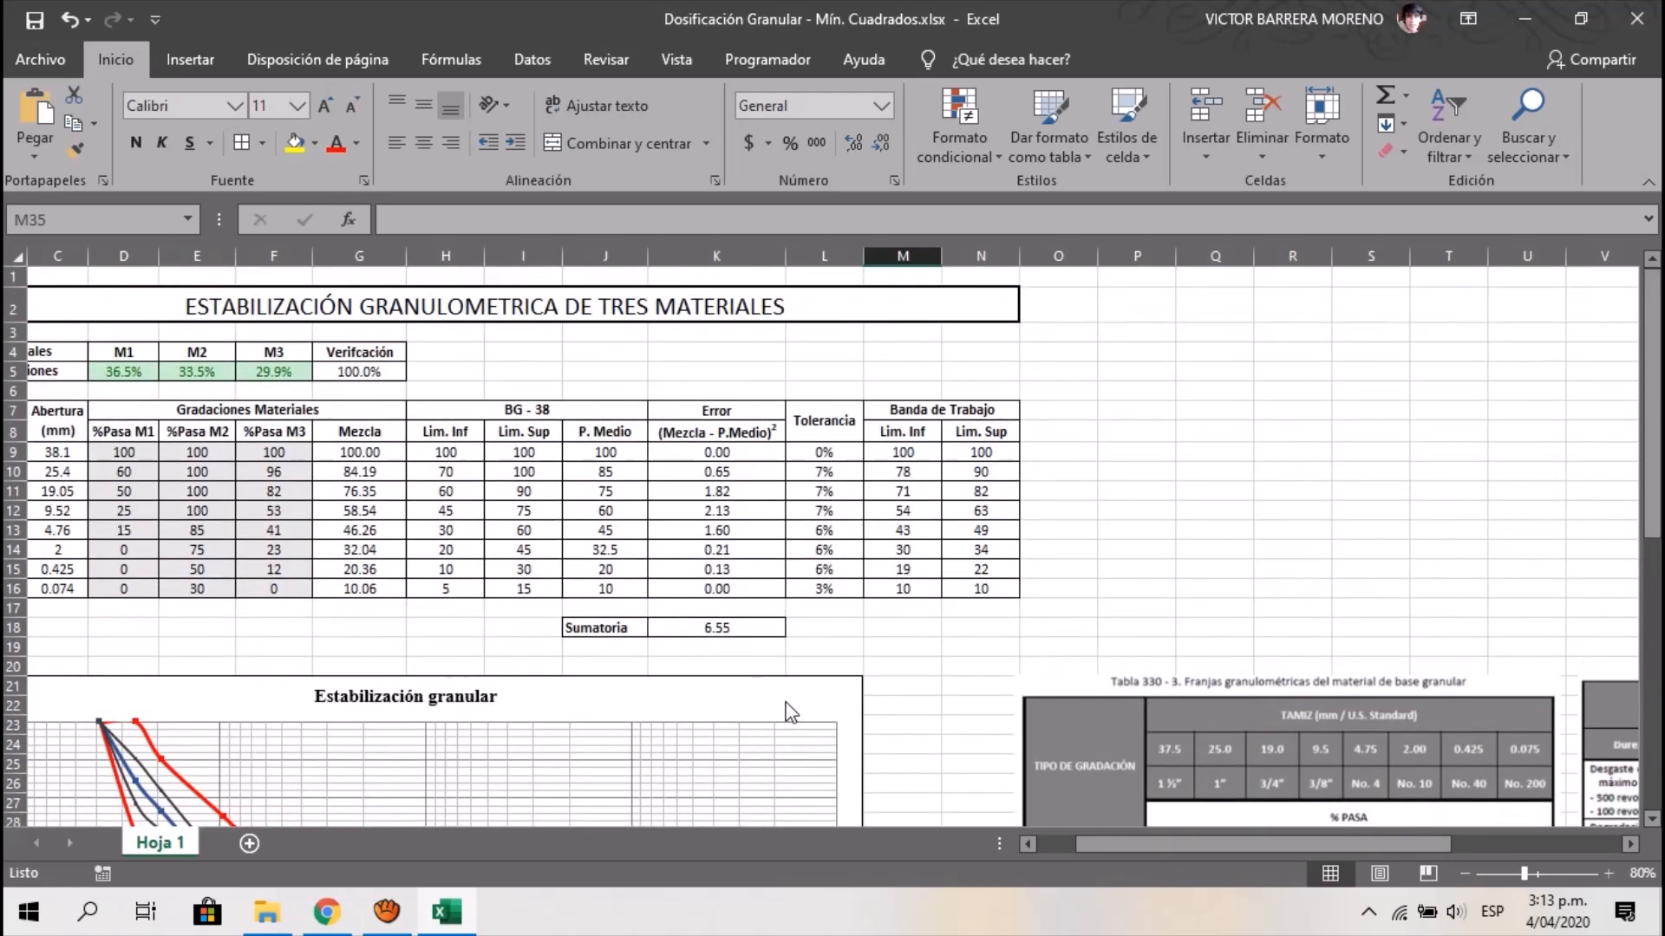
left_click(1246, 471)
scroll(1246, 475, "left", 1)
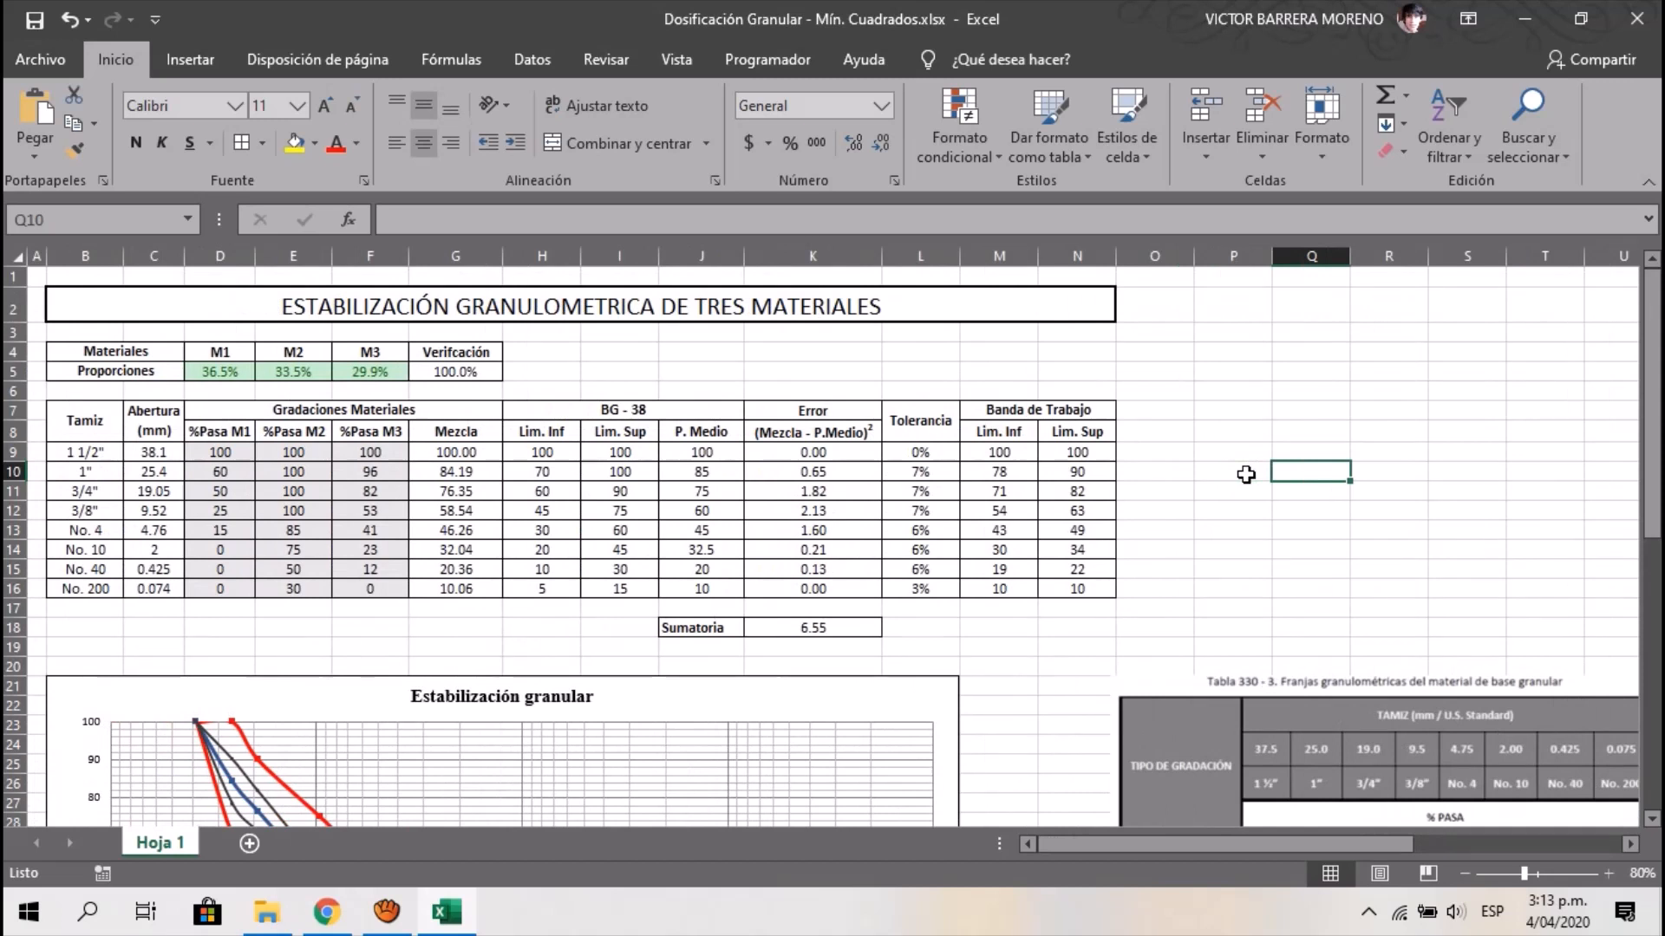